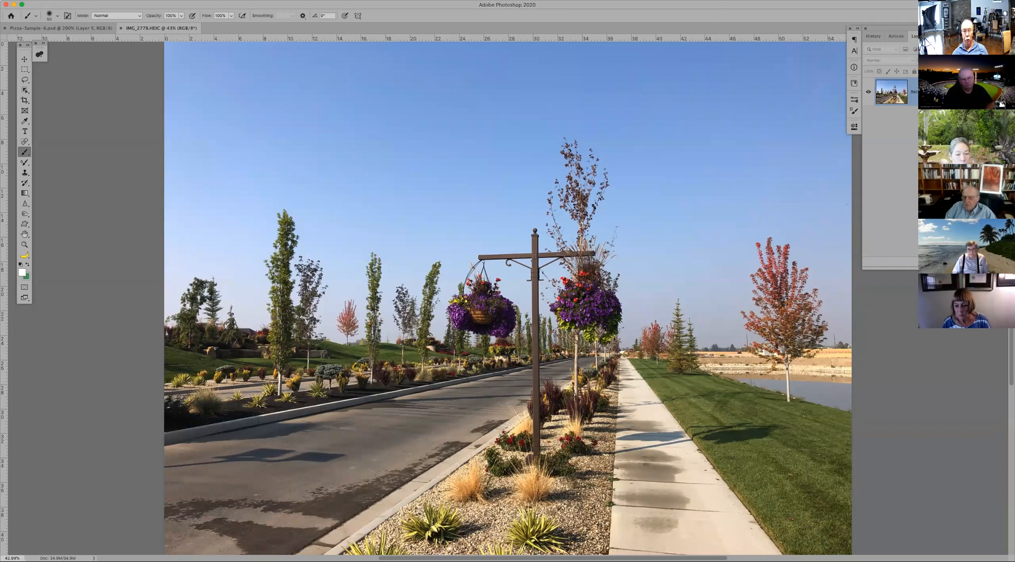
# - Close the IMG_2778.HEIC street photo, leaving Pizza-Sample-6.psd as the only open document
pyautogui.click(121, 27)
pyautogui.click(485, 174)
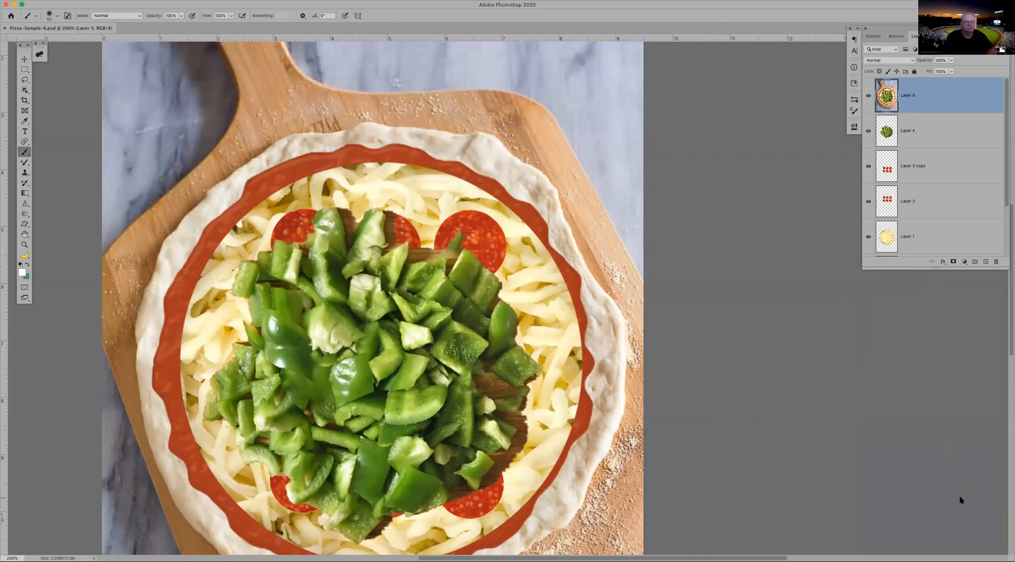
# - Hide every layer of the pizza document except the Background dough layer
pyautogui.click(867, 97)
pyautogui.scroll(-2, 933, 116)
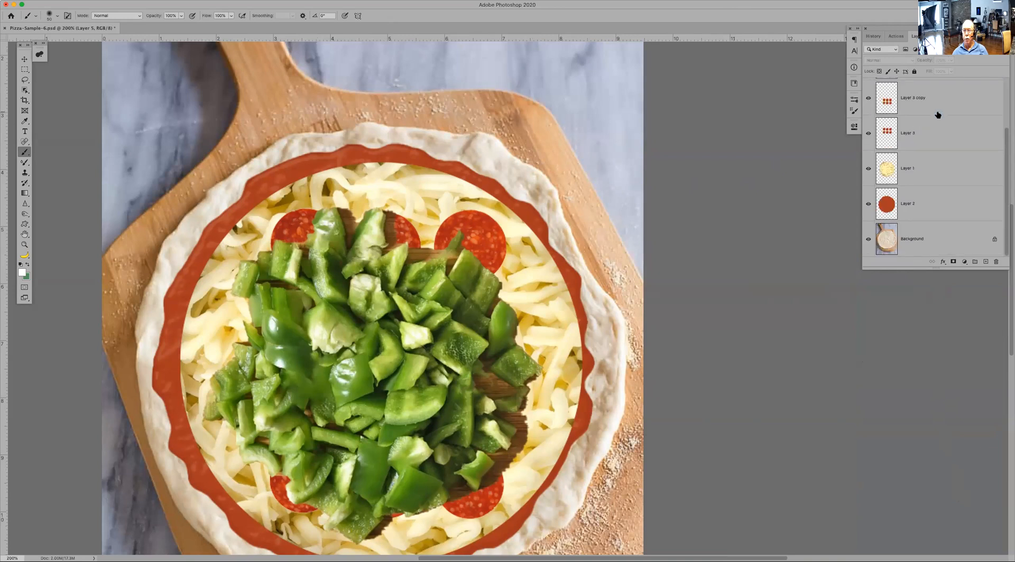
pyautogui.keyDown('alt'); pyautogui.click(868, 239); pyautogui.keyUp('alt')
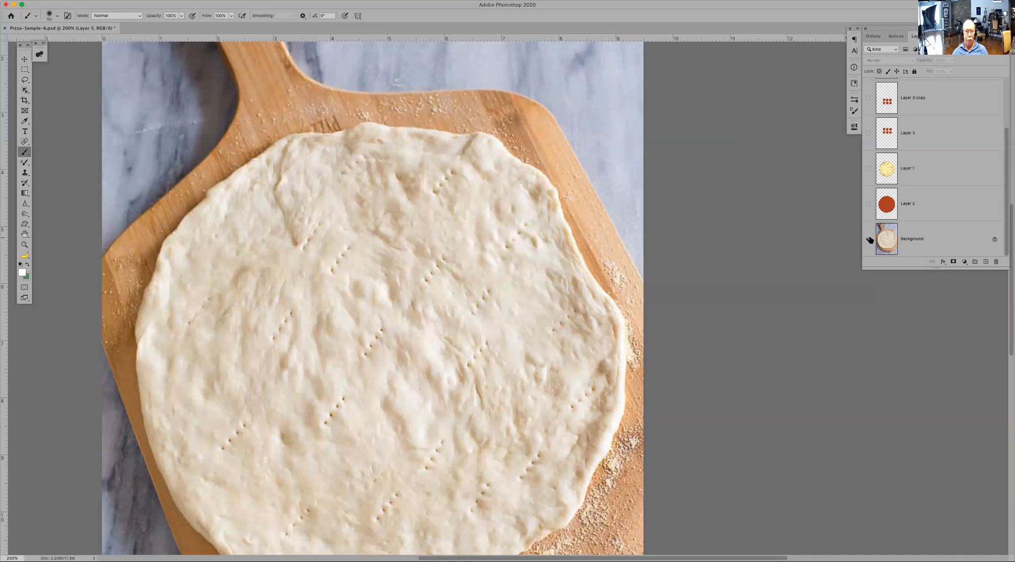
# - Turn the pizza layers back on one at a time from the sauce on Layer 2 up to Layer 5
pyautogui.click(868, 205)
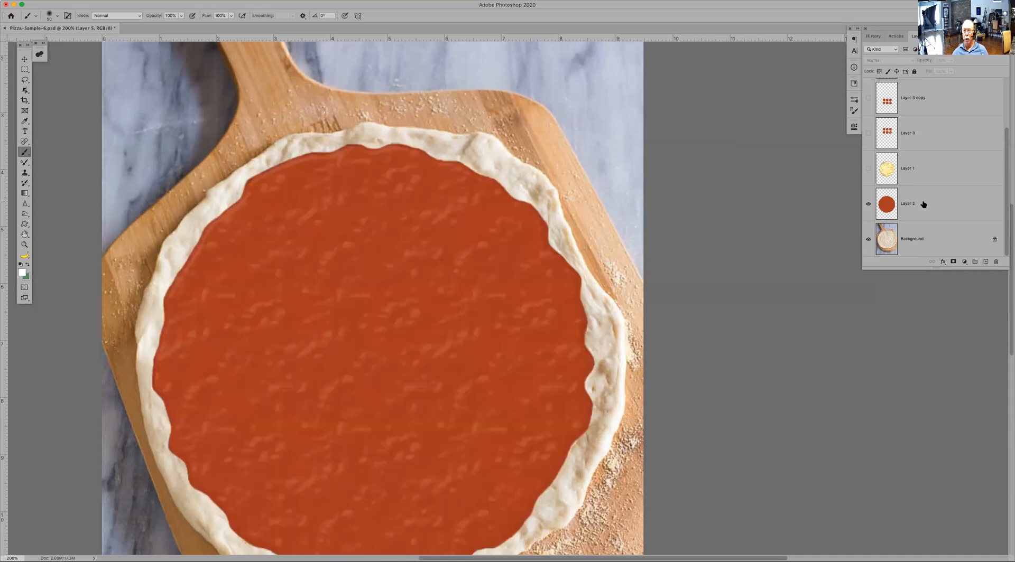
pyautogui.click(939, 204)
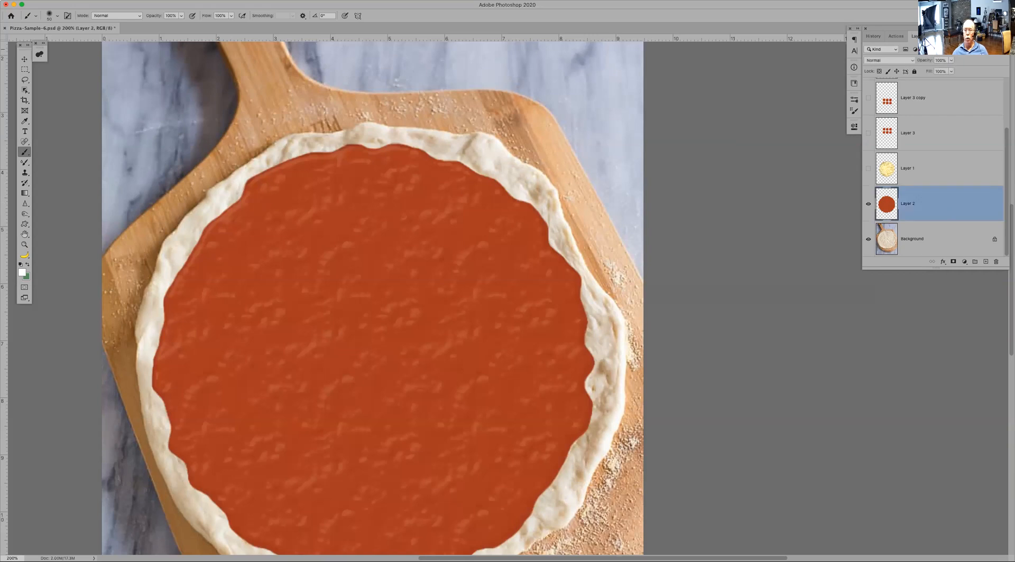
pyautogui.moveTo(929, 61)
pyautogui.mouseDown()
pyautogui.moveTo(919, 61)
pyautogui.moveTo(934, 62)
pyautogui.mouseUp()
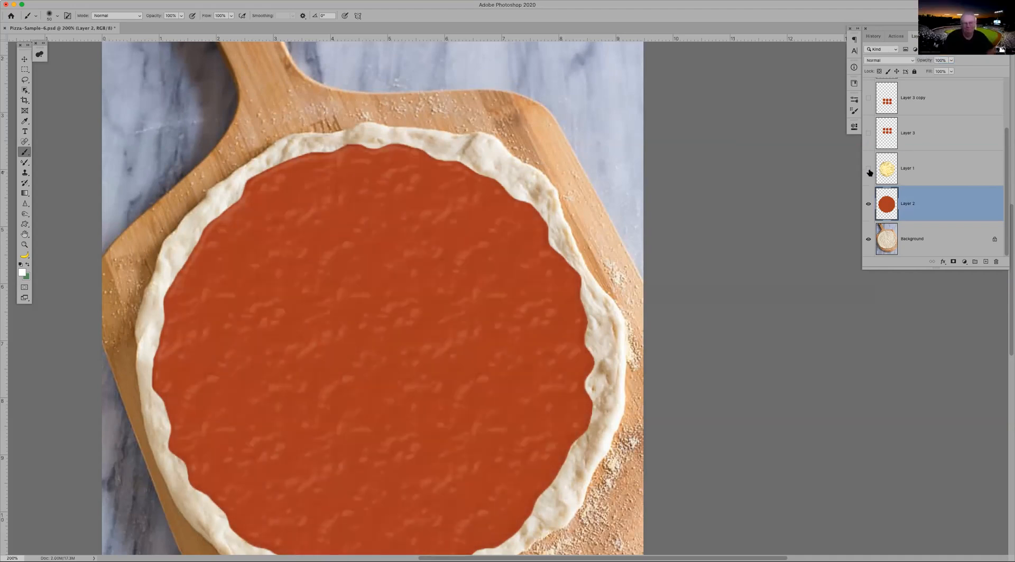
pyautogui.click(869, 169)
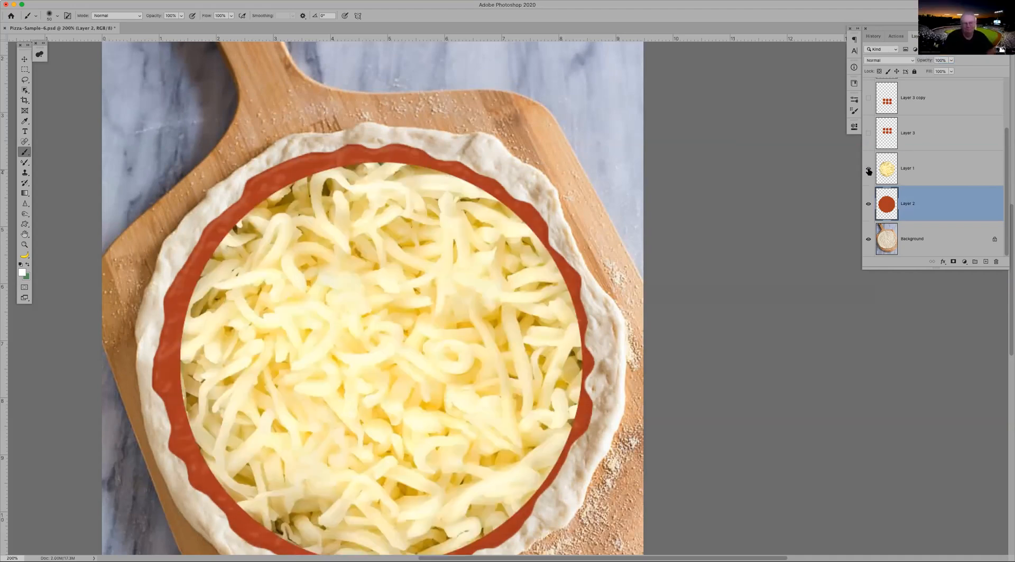
pyautogui.click(866, 132)
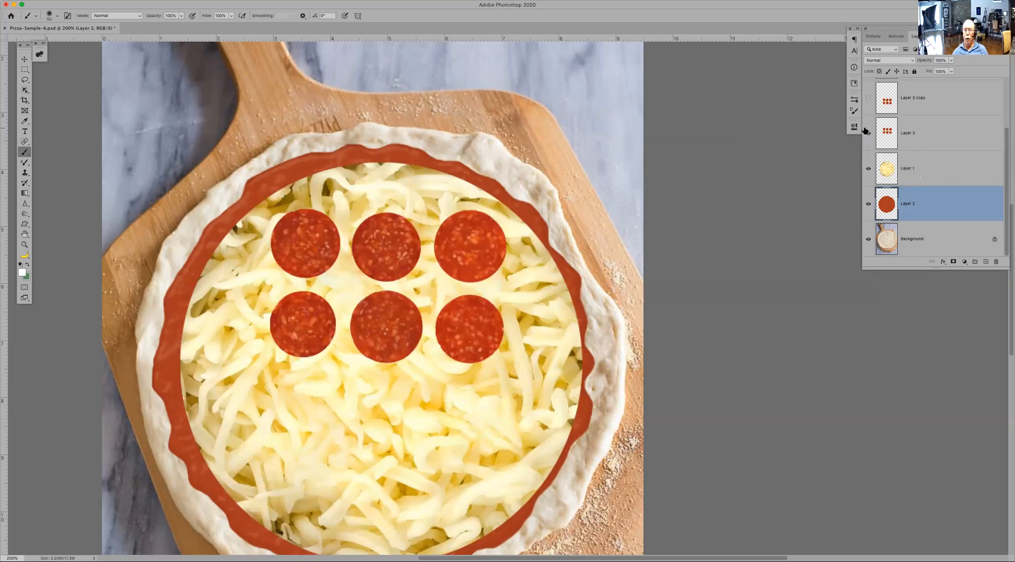
pyautogui.click(868, 98)
pyautogui.scroll(2, 873, 106)
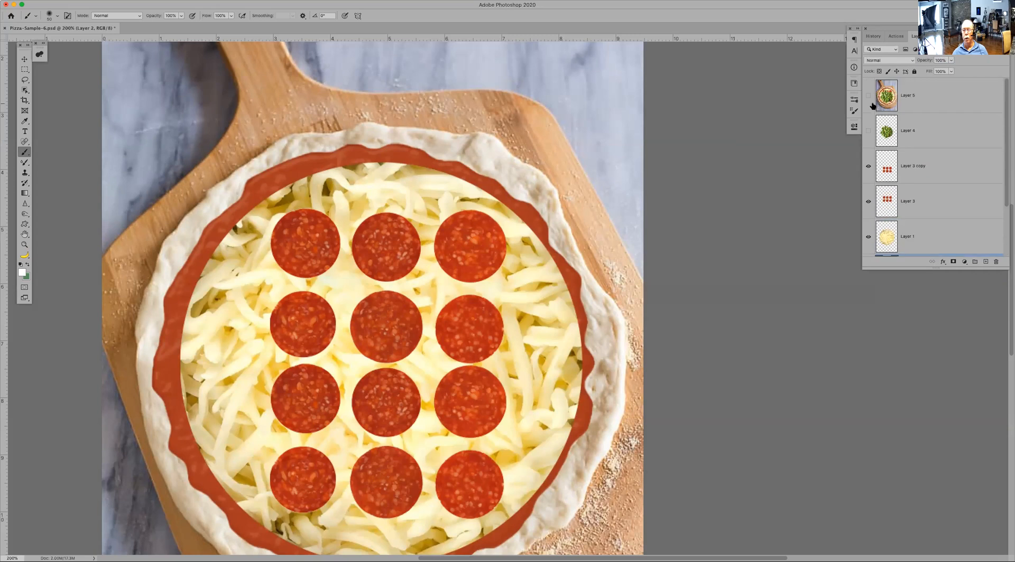
pyautogui.click(869, 132)
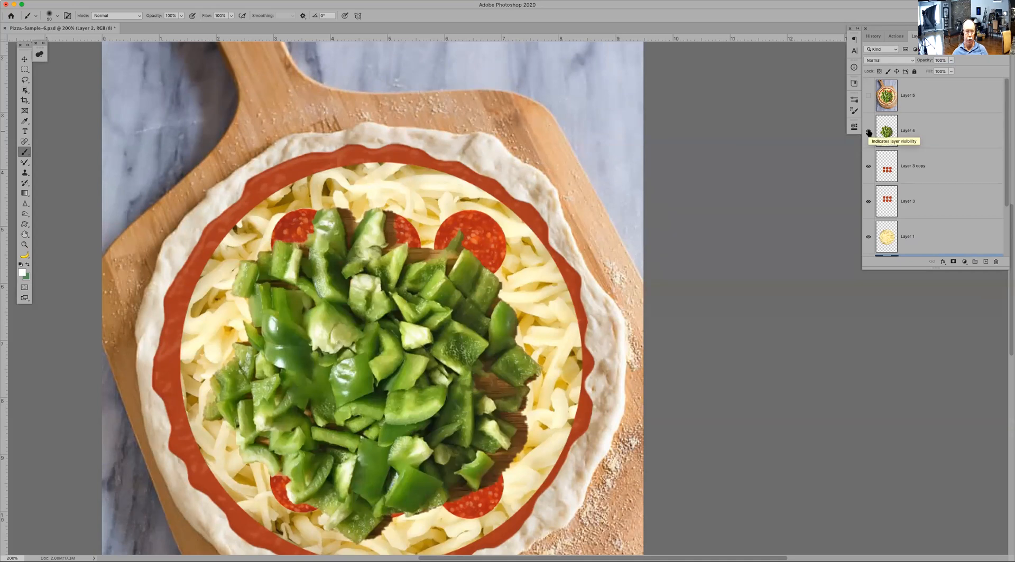
pyautogui.click(869, 98)
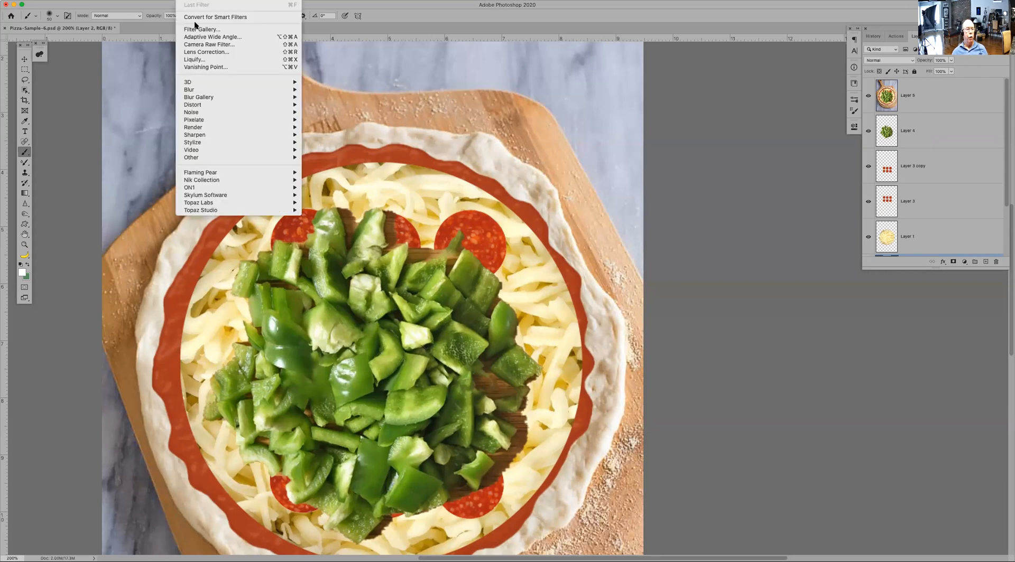
pyautogui.click(198, 29)
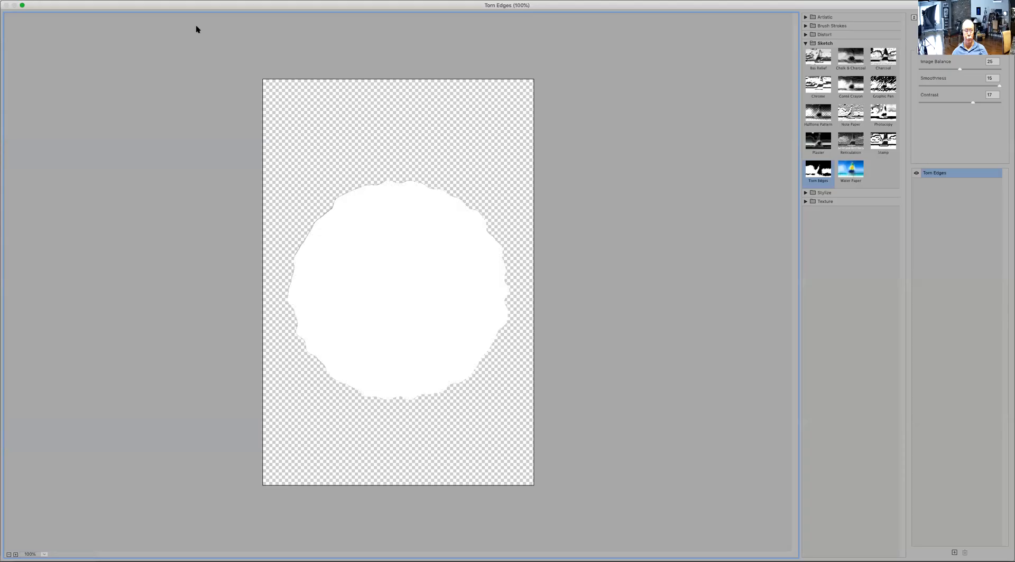
pyautogui.click(805, 43)
pyautogui.click(916, 173)
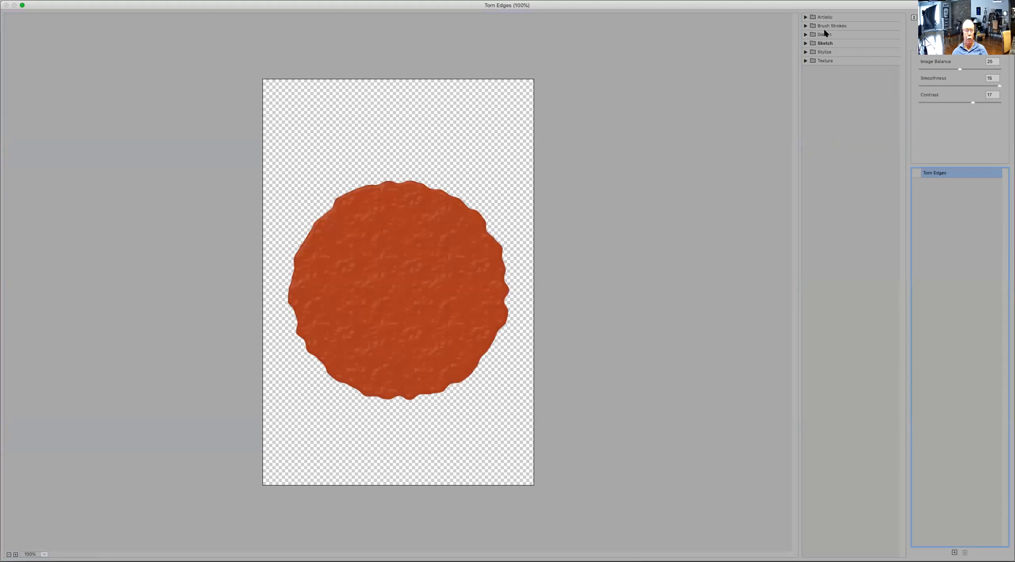
pyautogui.click(806, 17)
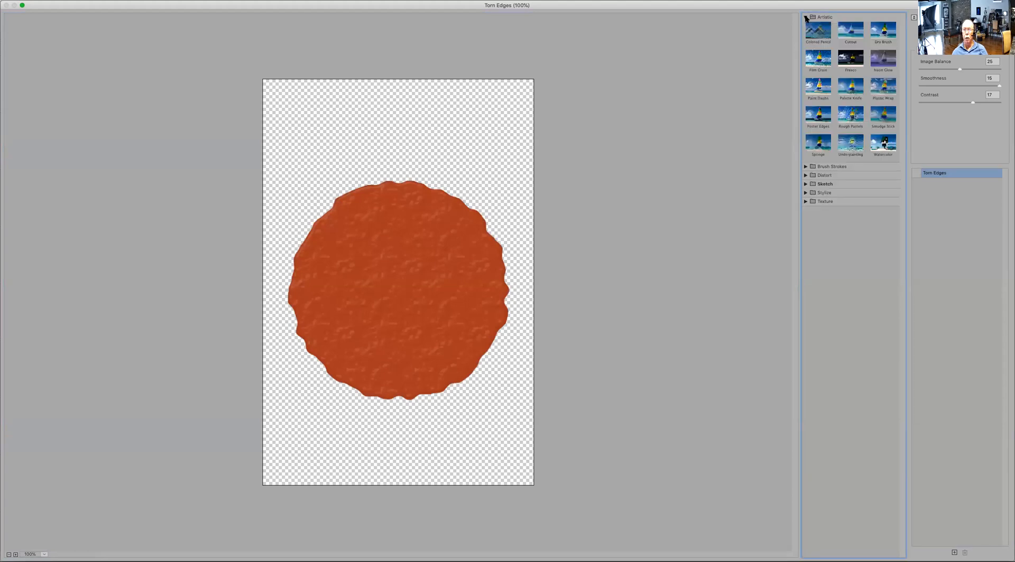
pyautogui.click(822, 17)
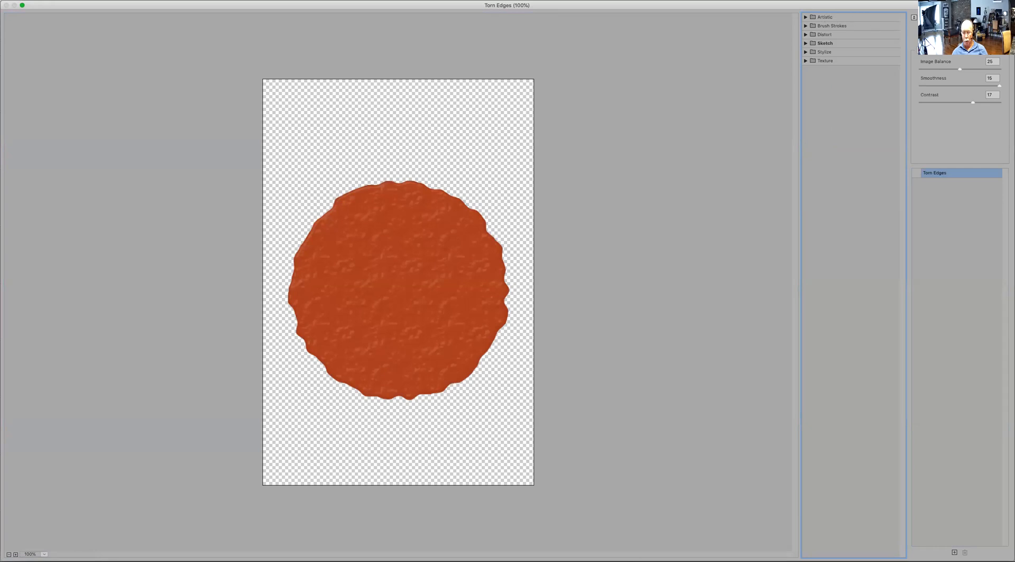
pyautogui.press('Escape')
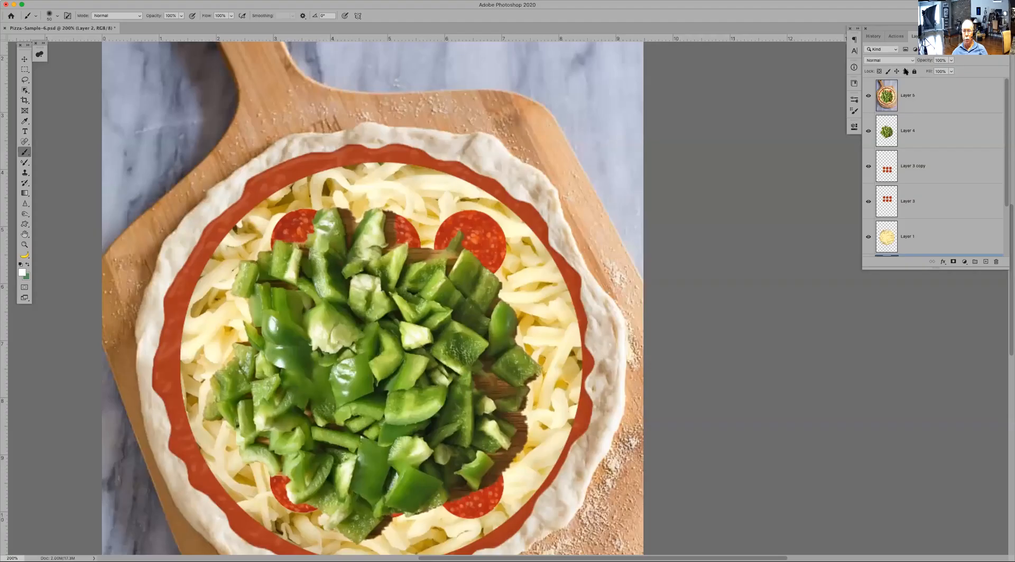
# - Open the Filter Gallery for Layer 5, hide the Torn Edges effect and list the Artistic filters
pyautogui.click(930, 99)
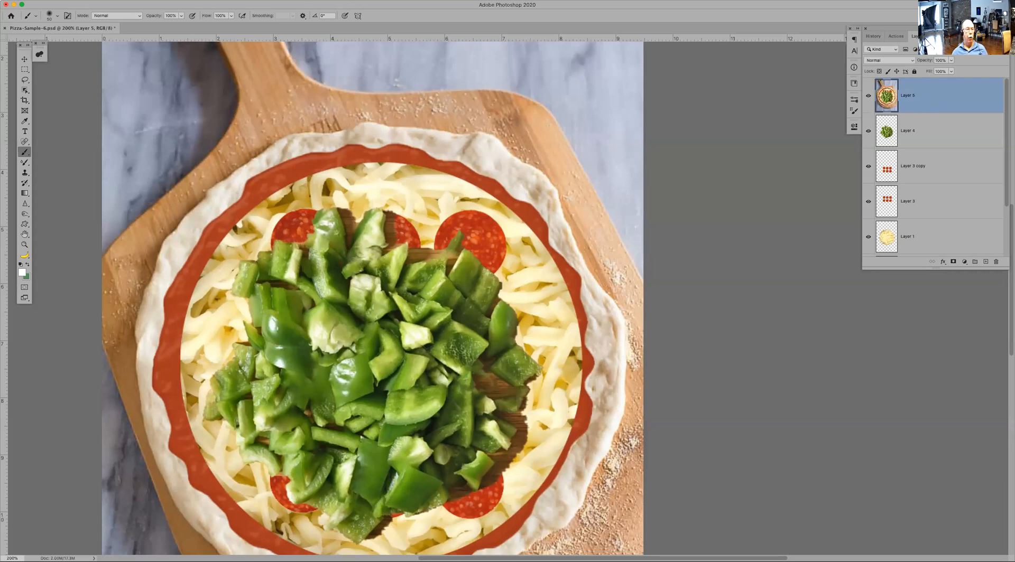
pyautogui.click(186, 1)
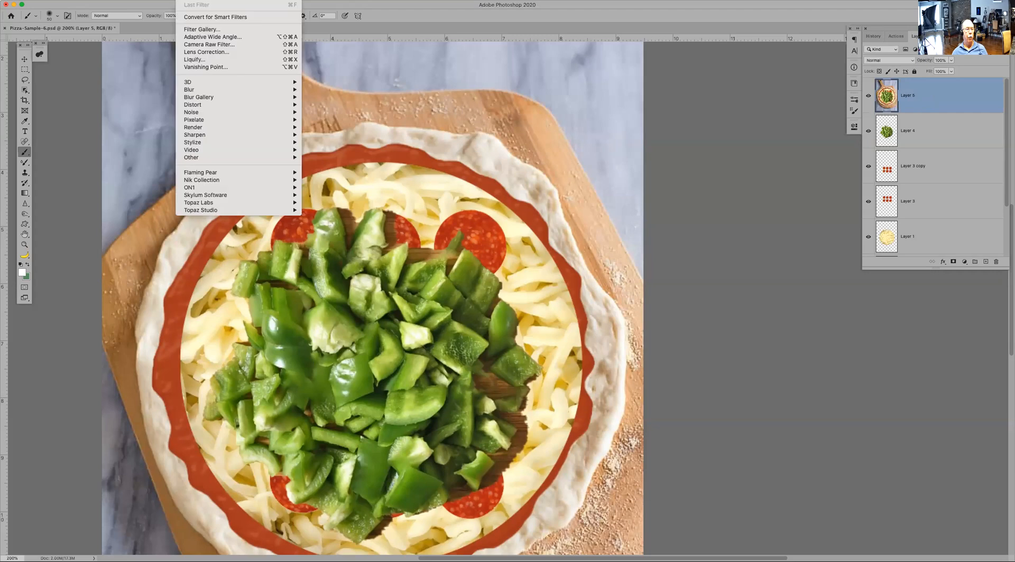
pyautogui.click(210, 31)
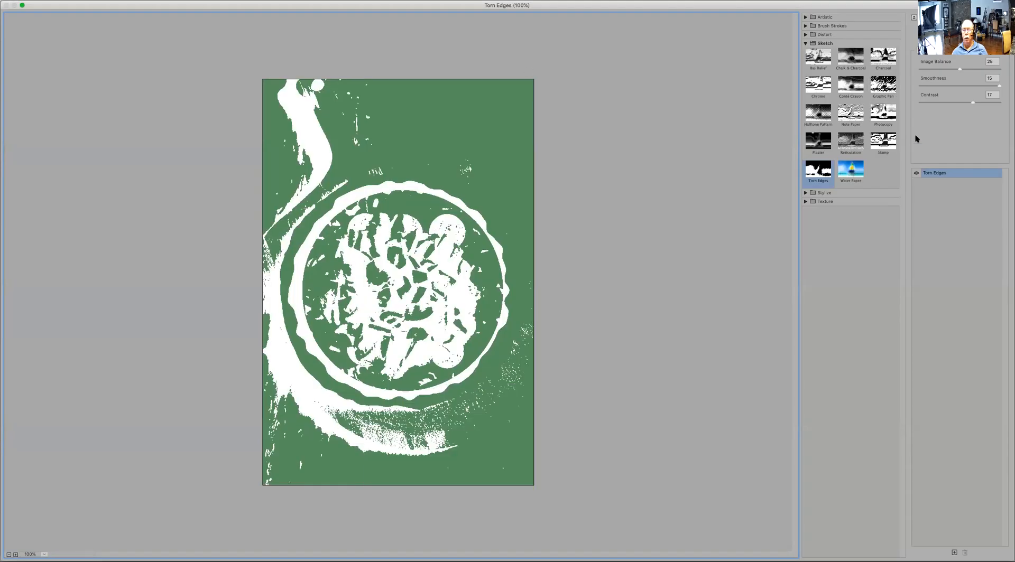
pyautogui.click(917, 172)
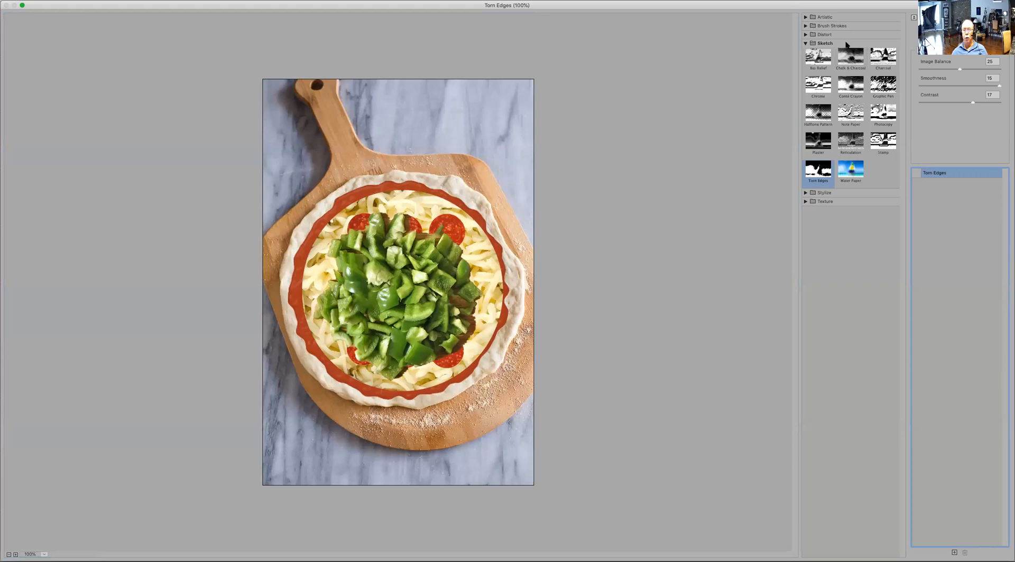
pyautogui.click(806, 43)
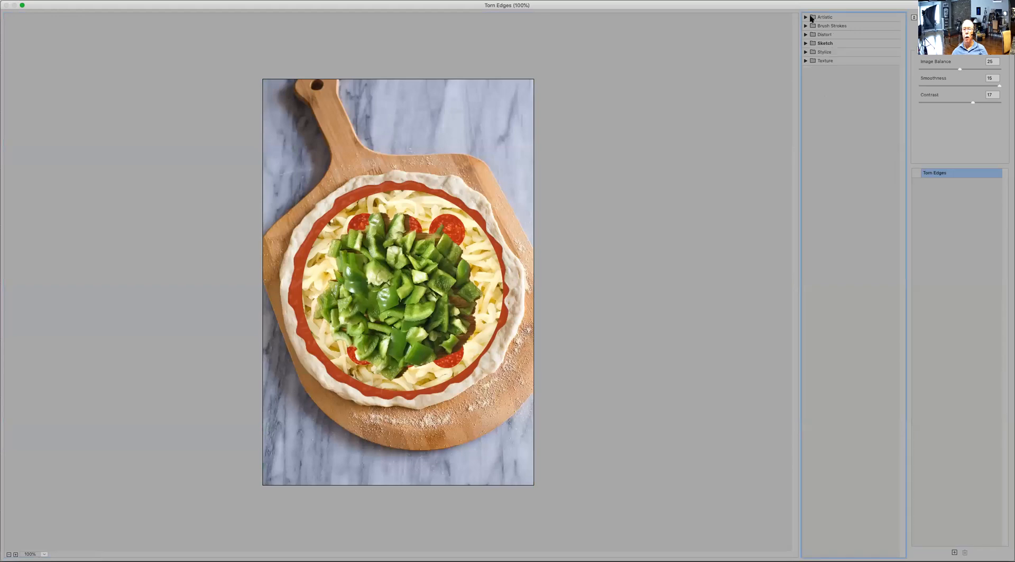
pyautogui.click(806, 18)
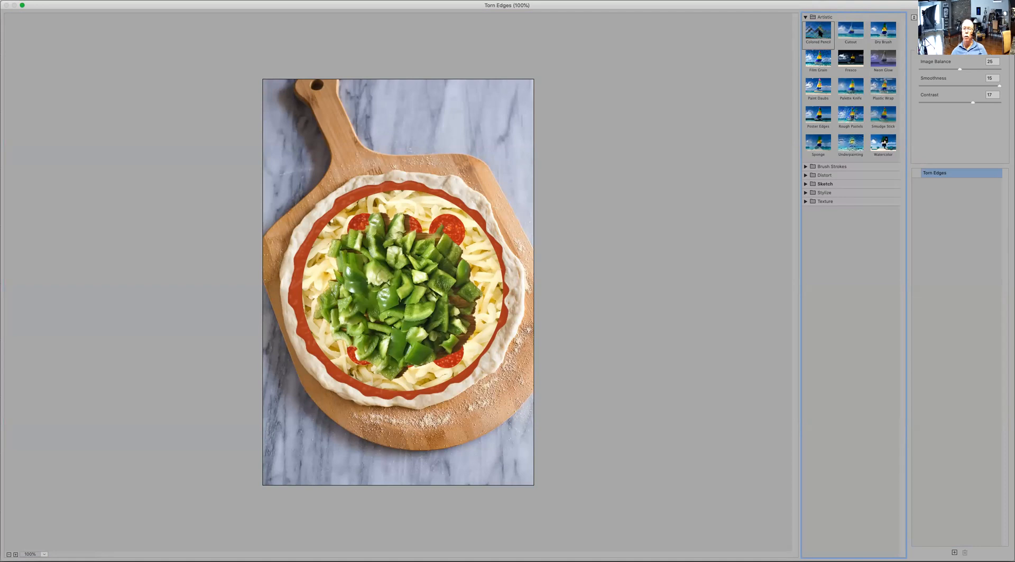
# - Preview the Colored Pencil filter with Pencil Width 6, Stroke Pressure 11 and Paper Brightness 26
pyautogui.click(820, 32)
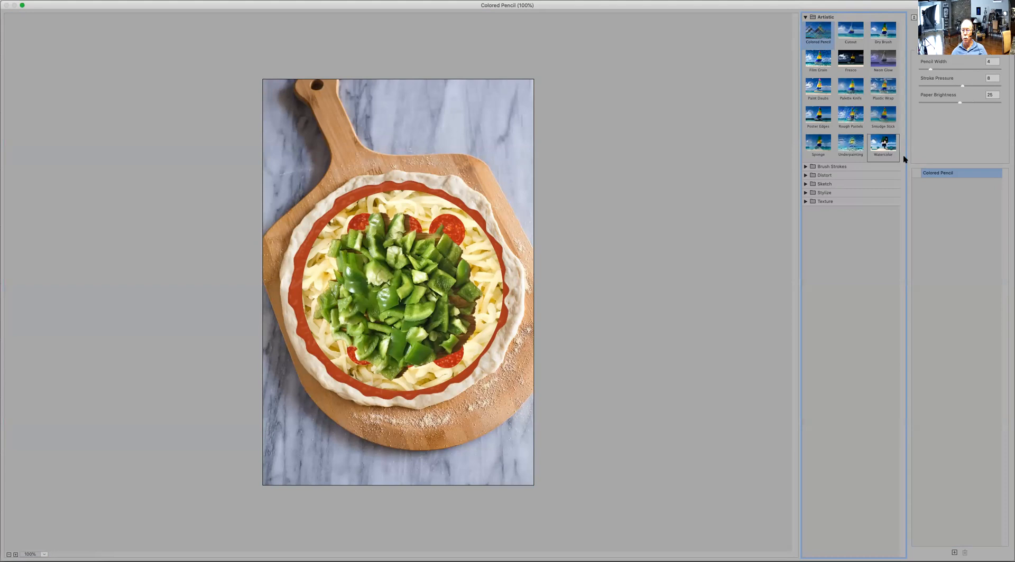
pyautogui.click(917, 173)
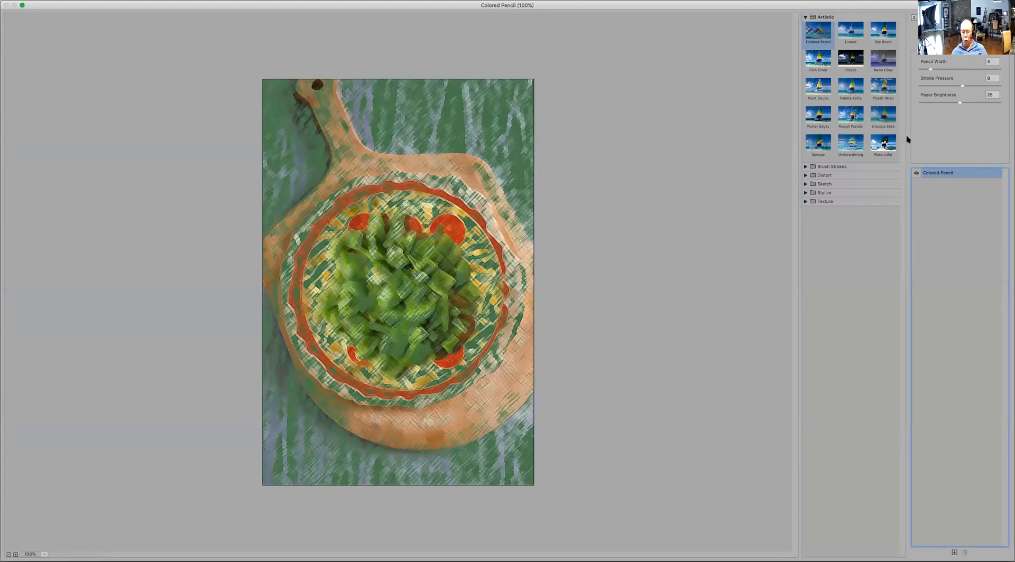
pyautogui.click(959, 55)
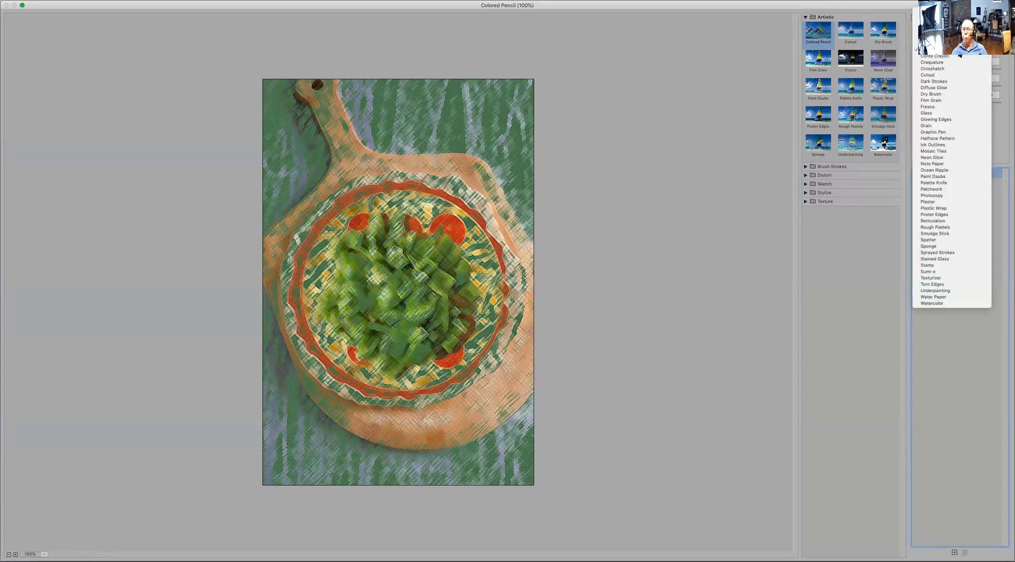
pyautogui.click(958, 51)
pyautogui.click(937, 69)
pyautogui.moveTo(938, 69); pyautogui.dragTo(961, 69)
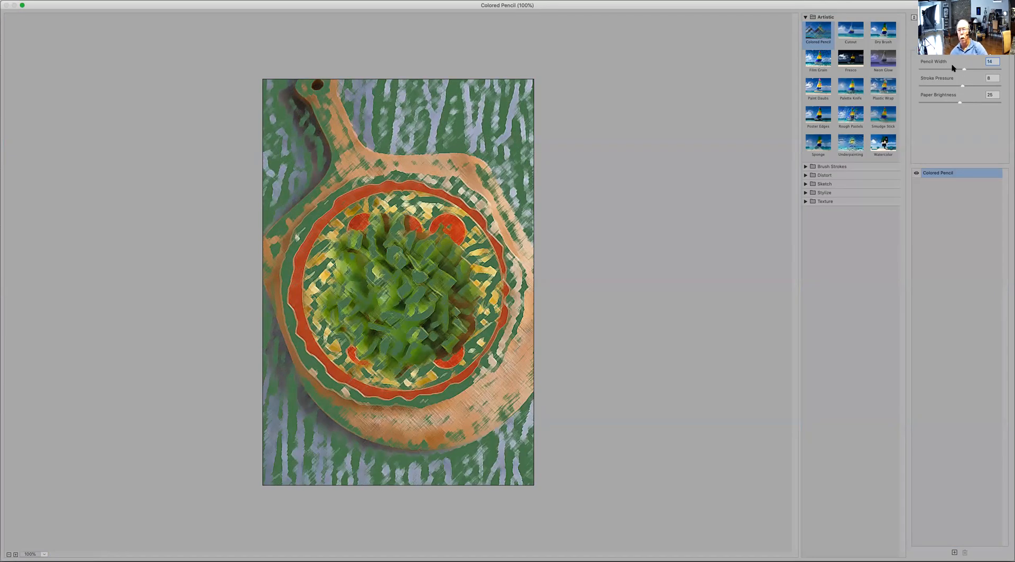
pyautogui.click(936, 69)
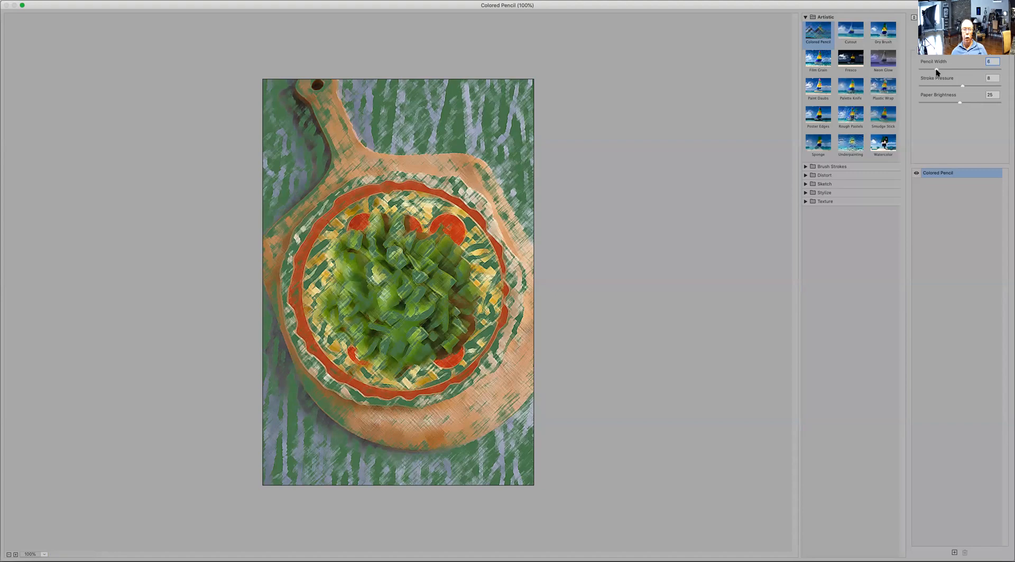
pyautogui.moveTo(962, 86)
pyautogui.mouseDown()
pyautogui.moveTo(984, 84)
pyautogui.moveTo(943, 103)
pyautogui.moveTo(983, 102)
pyautogui.moveTo(962, 105)
pyautogui.mouseUp()
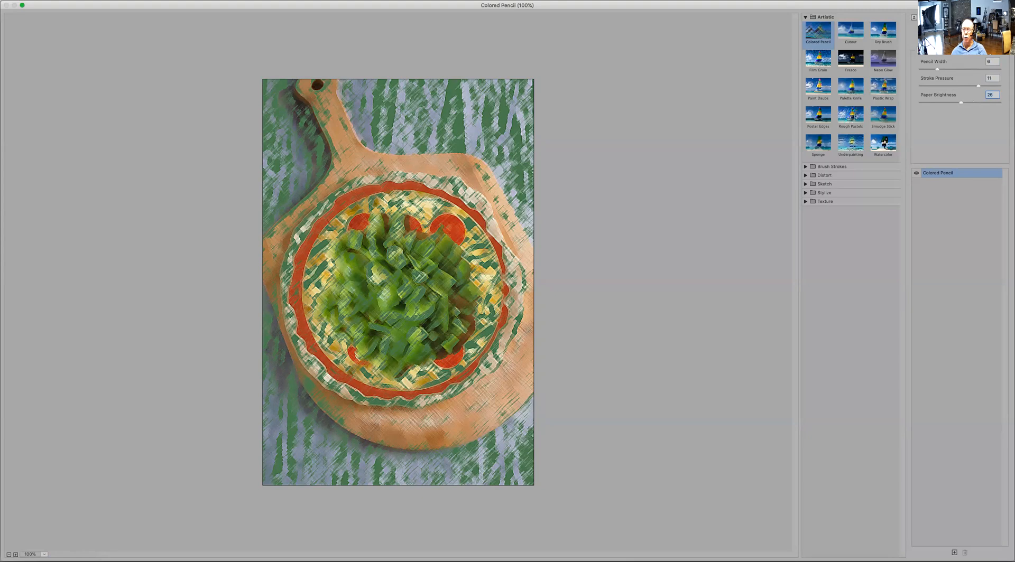
# - Preview the Torn Edges sketch filter on the pizza, then return to Colored Pencil
pyautogui.click(824, 184)
pyautogui.click(818, 311)
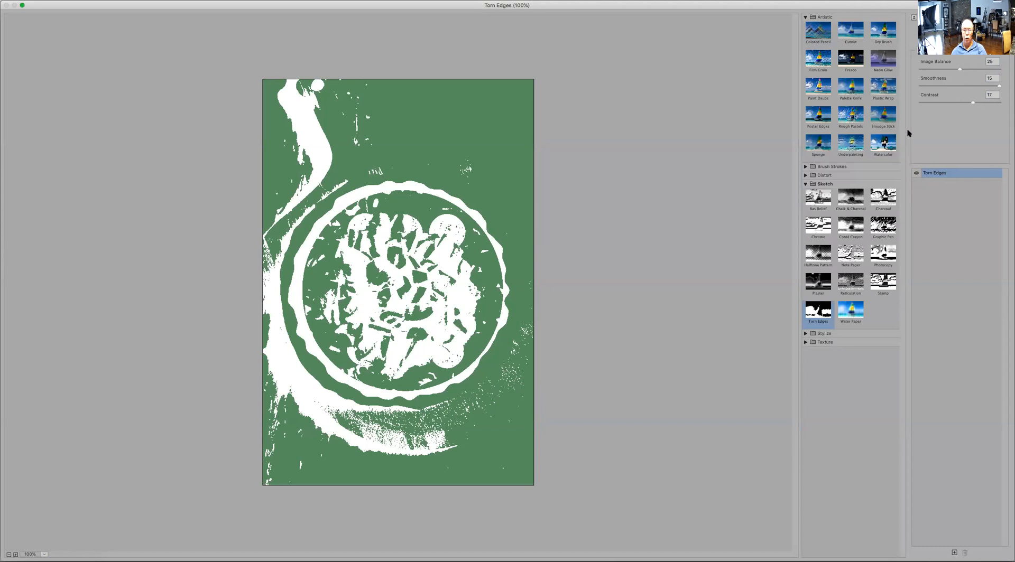
pyautogui.click(816, 35)
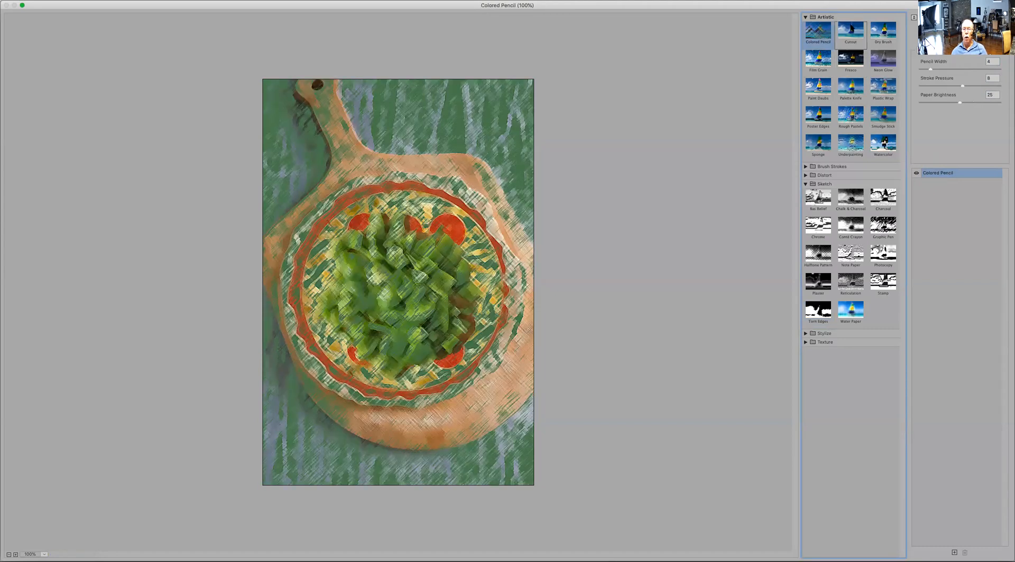
# - Preview the Cutout filter with Number of Levels 7, Edge Simplicity 2 and Edge Fidelity 3
pyautogui.click(850, 32)
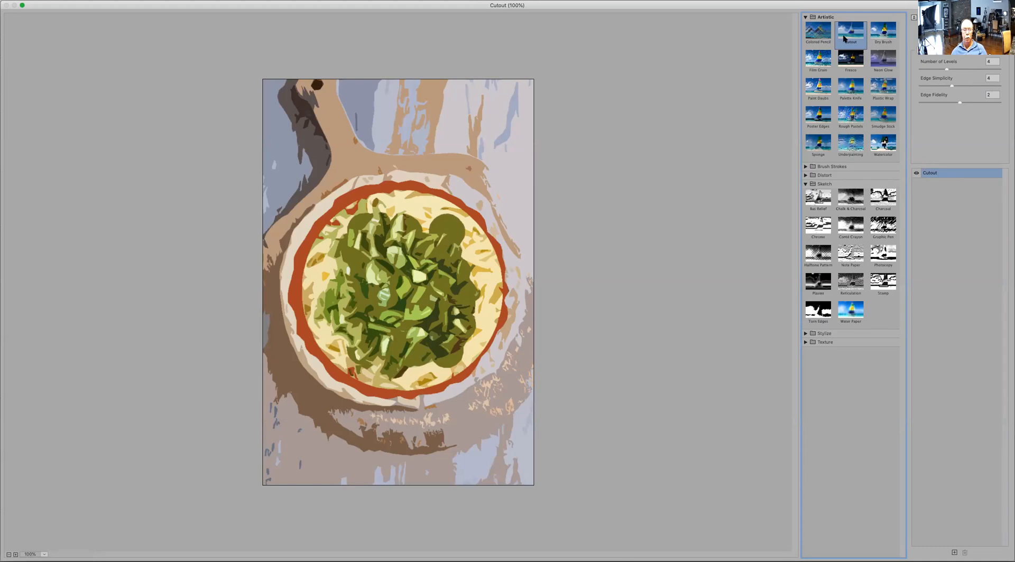
pyautogui.click(945, 70)
pyautogui.moveTo(957, 70); pyautogui.dragTo(992, 70)
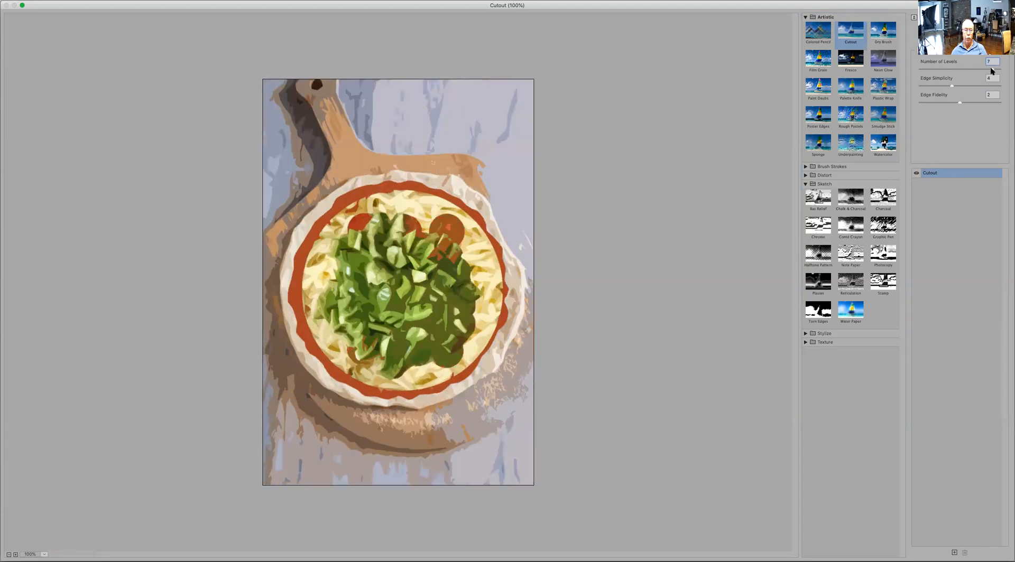
pyautogui.moveTo(953, 87)
pyautogui.mouseDown()
pyautogui.moveTo(965, 84)
pyautogui.moveTo(928, 90)
pyautogui.moveTo(938, 92)
pyautogui.moveTo(932, 104)
pyautogui.moveTo(956, 106)
pyautogui.mouseUp()
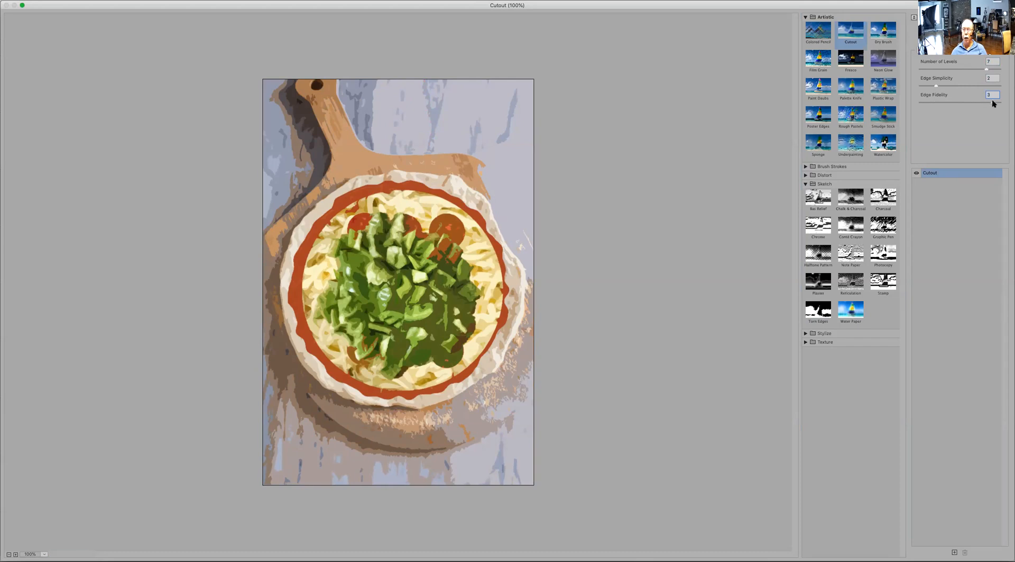
pyautogui.moveTo(995, 102); pyautogui.dragTo(943, 104)
pyautogui.moveTo(993, 104); pyautogui.dragTo(999, 104)
# - Preview the Dry Brush filter, comparing Brush Size 10 and 1, and finish with Brush Size 1, Brush Detail 5 and Texture 1
pyautogui.click(883, 37)
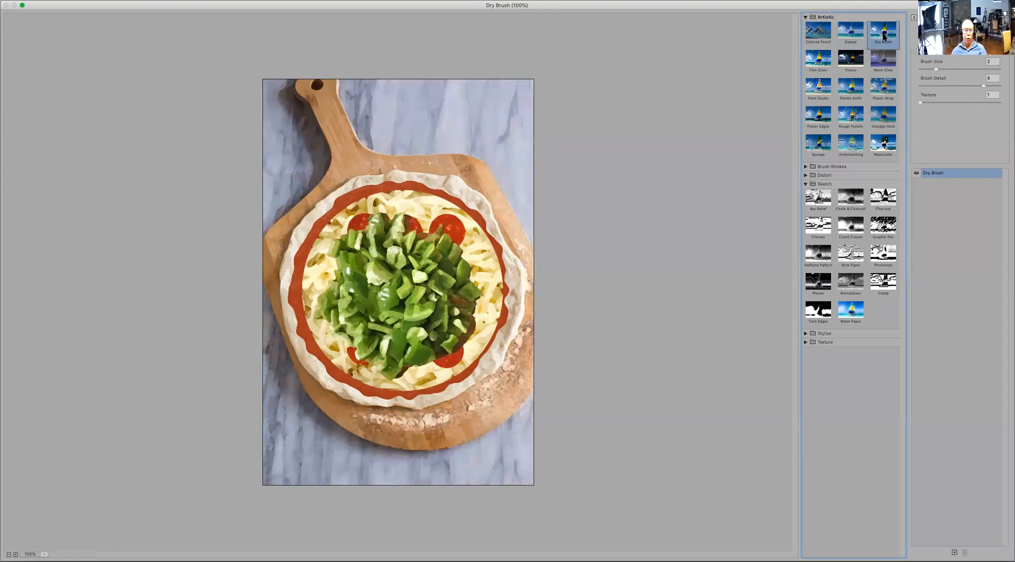
pyautogui.click(1000, 70)
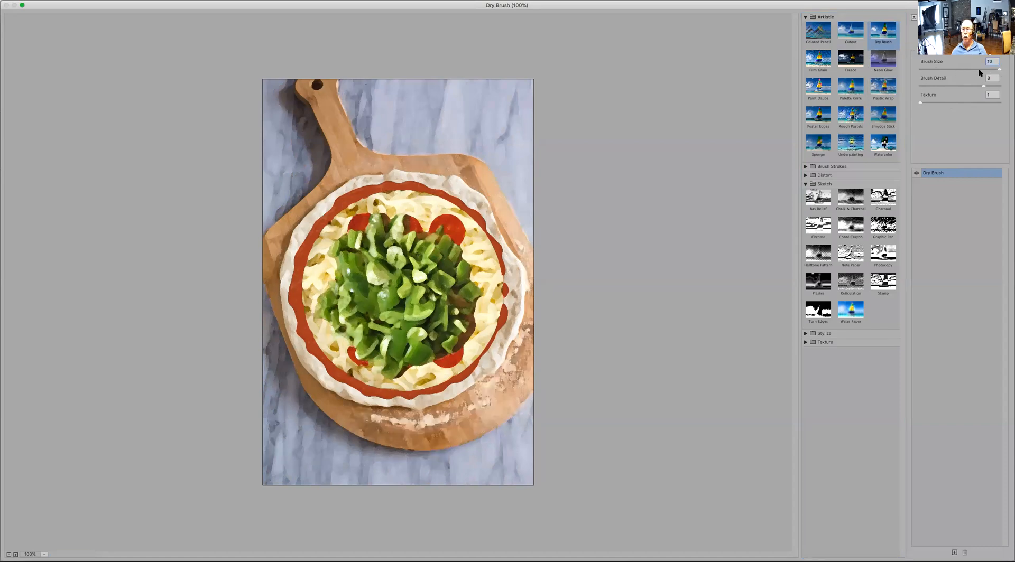
pyautogui.click(919, 70)
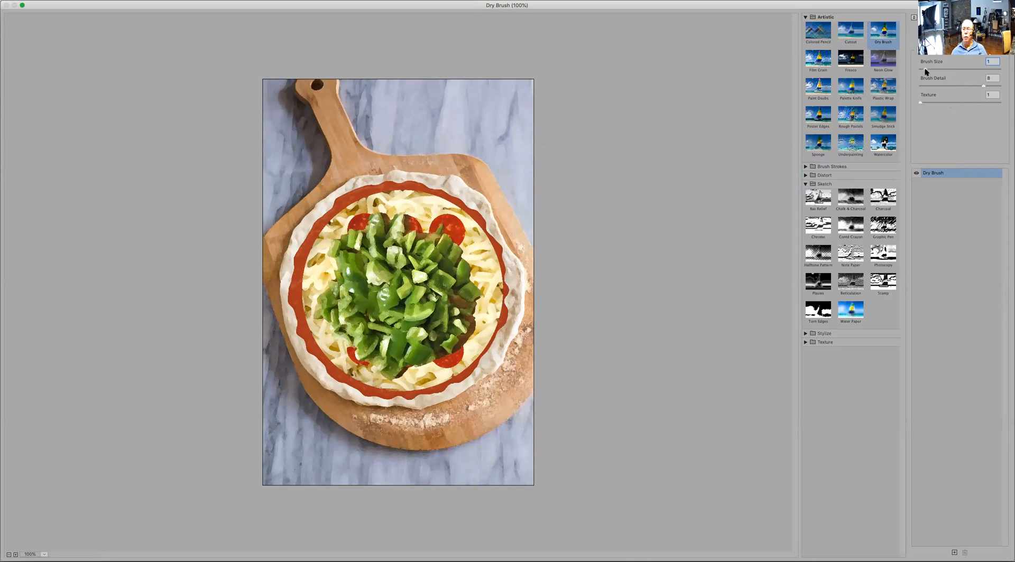
pyautogui.click(920, 86)
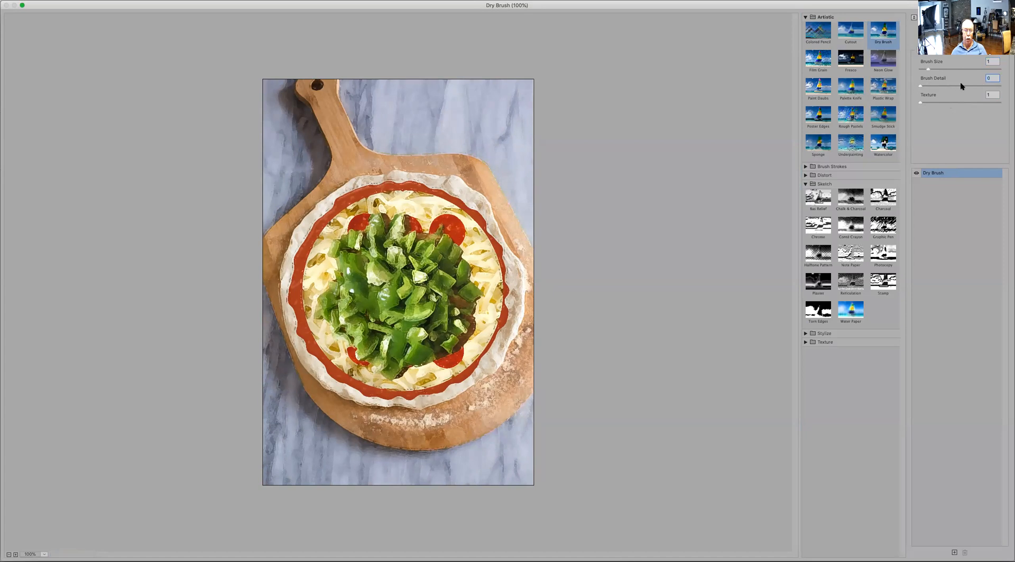
pyautogui.click(1002, 85)
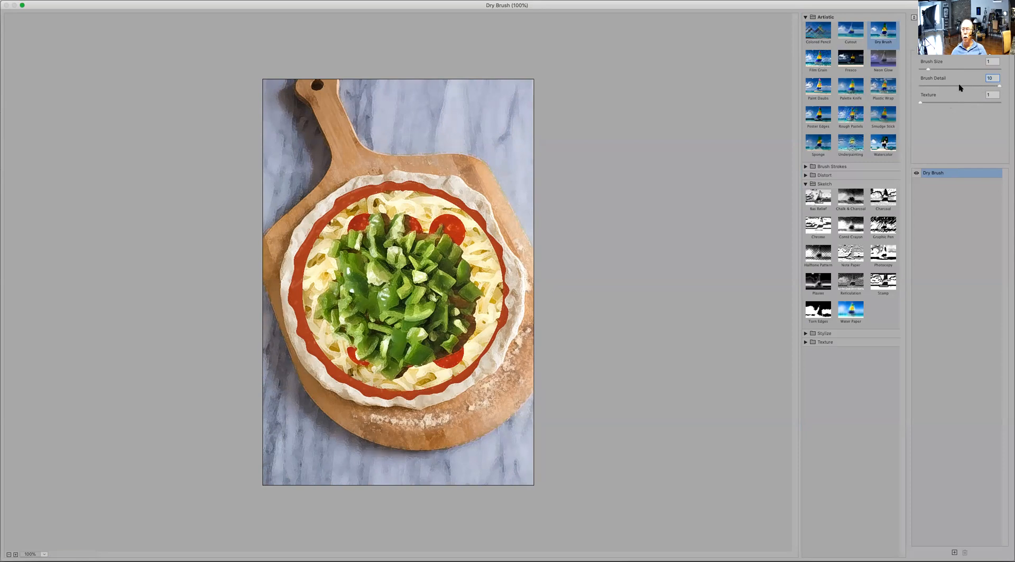
pyautogui.moveTo(923, 103)
pyautogui.mouseDown()
pyautogui.moveTo(1001, 102)
pyautogui.moveTo(933, 104)
pyautogui.mouseUp()
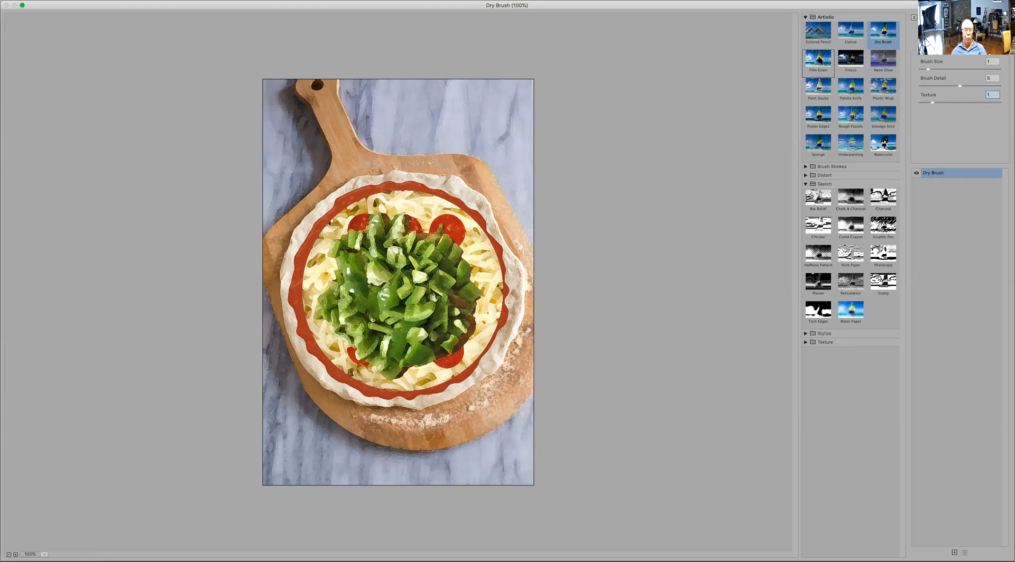
# - Preview the Film Grain filter at Grain 20, then with Grain 4, Highlight Area 0 and Intensity 4
pyautogui.click(818, 61)
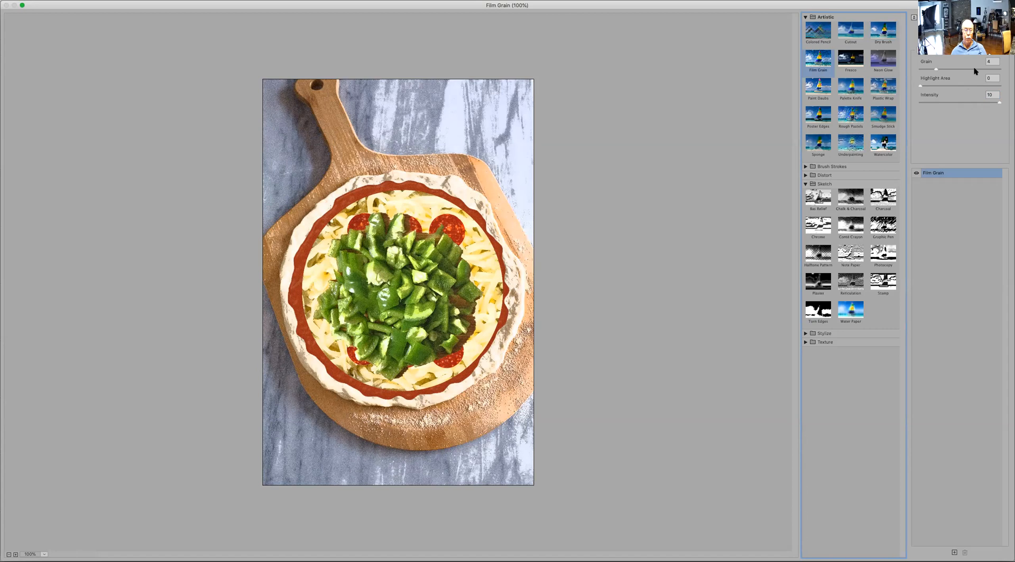
pyautogui.moveTo(990, 69); pyautogui.dragTo(999, 69)
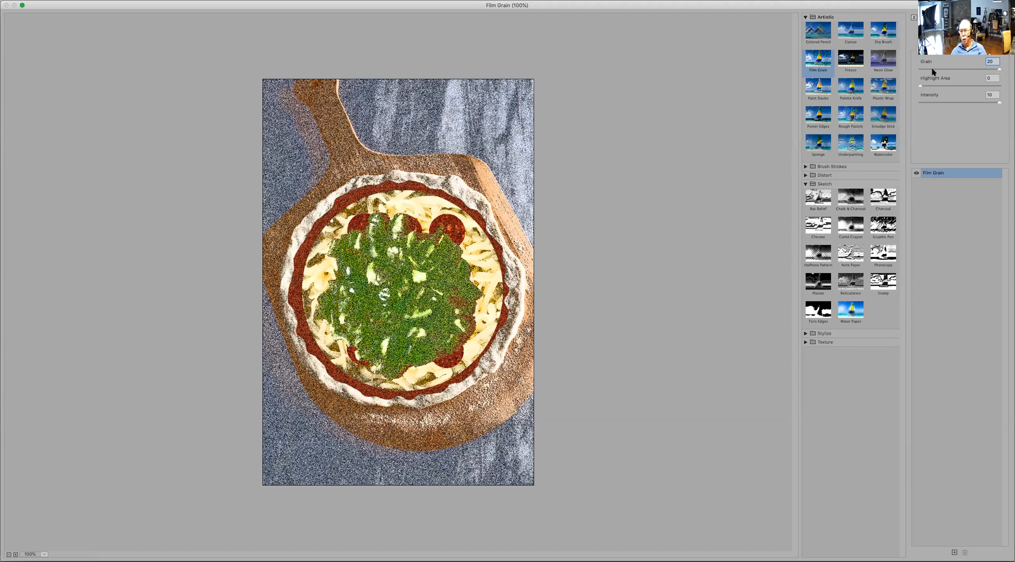
pyautogui.click(931, 68)
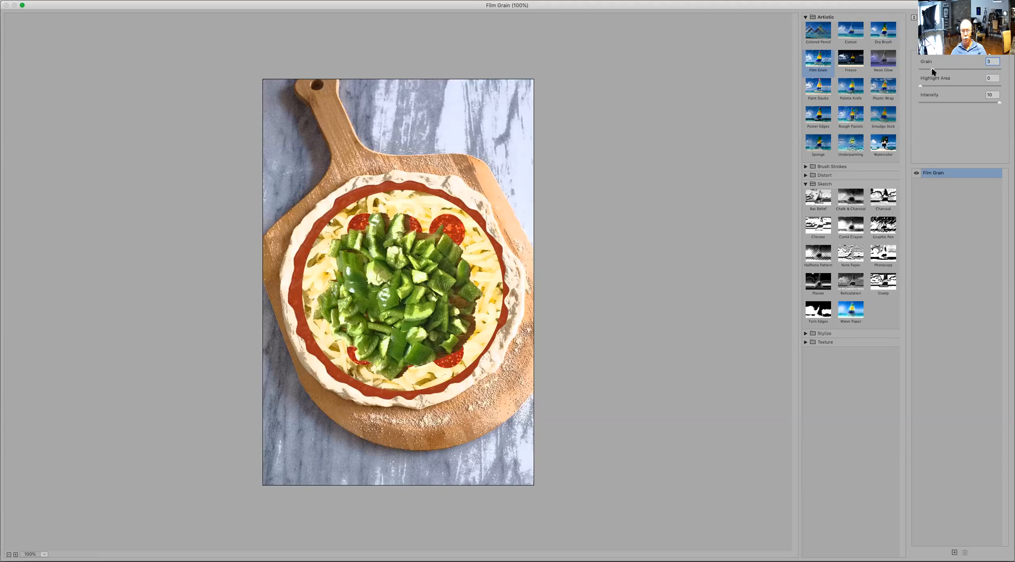
pyautogui.moveTo(932, 69); pyautogui.dragTo(934, 70)
pyautogui.moveTo(957, 85); pyautogui.dragTo(950, 104)
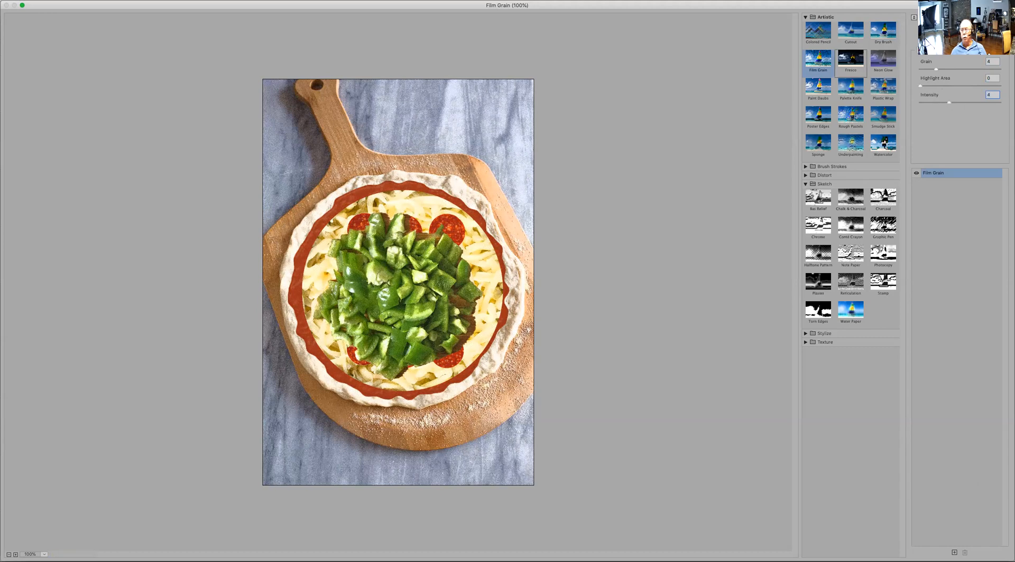
# - Preview the Fresco filter at Brush Size 10, then with Brush Size 0, Brush Detail 0 and Texture 3
pyautogui.click(851, 58)
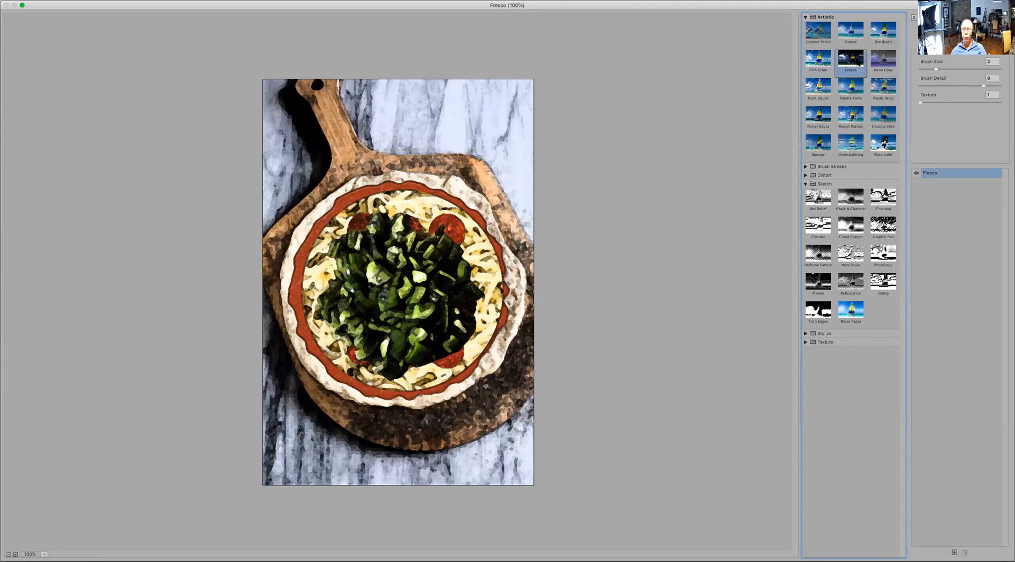
pyautogui.moveTo(961, 69); pyautogui.dragTo(998, 69)
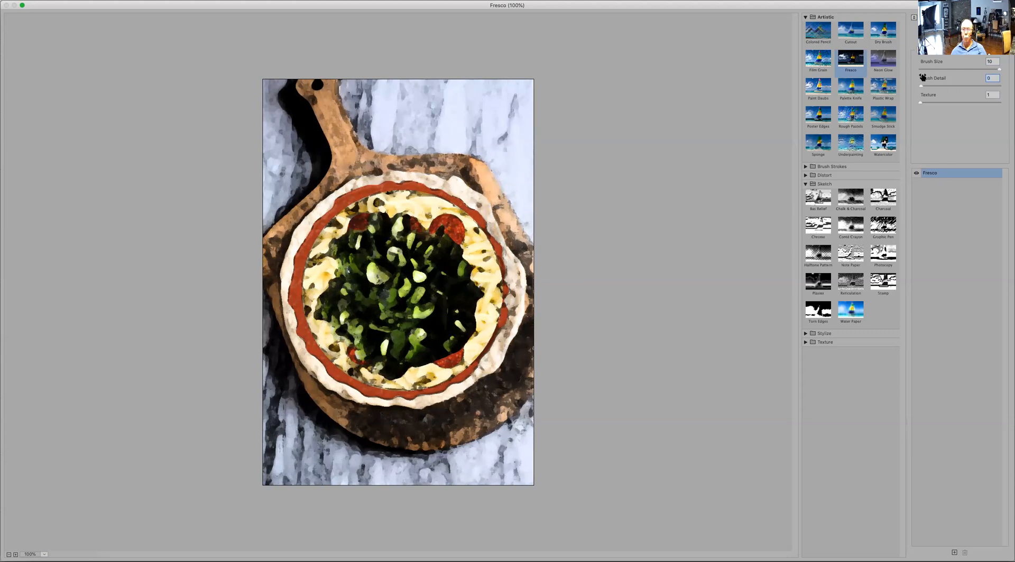
pyautogui.moveTo(920, 102); pyautogui.dragTo(985, 102)
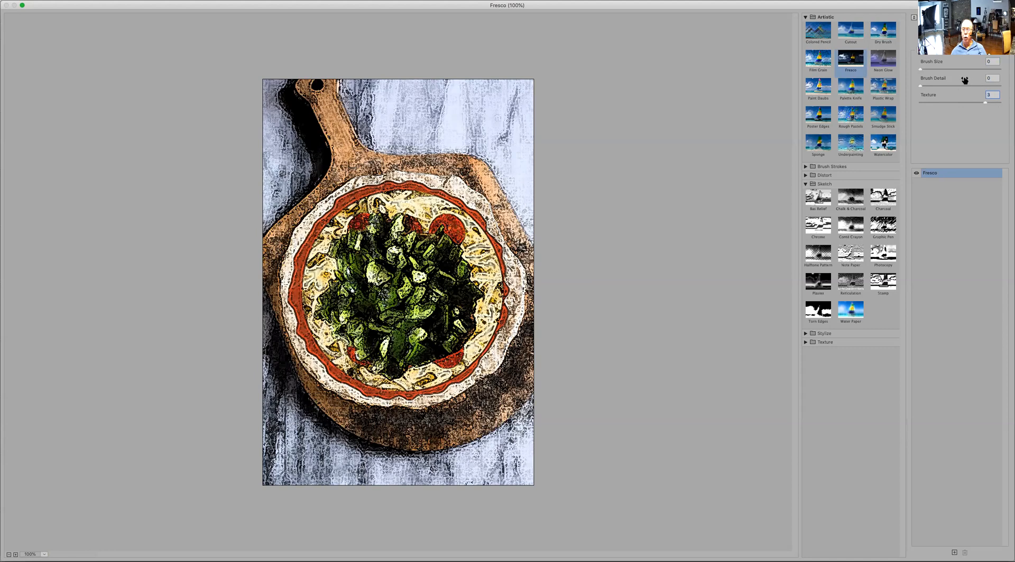
# - Preview the Neon Glow filter with Glow Size 24, Glow Brightness 19 and the purple glow color c600ff
pyautogui.click(886, 62)
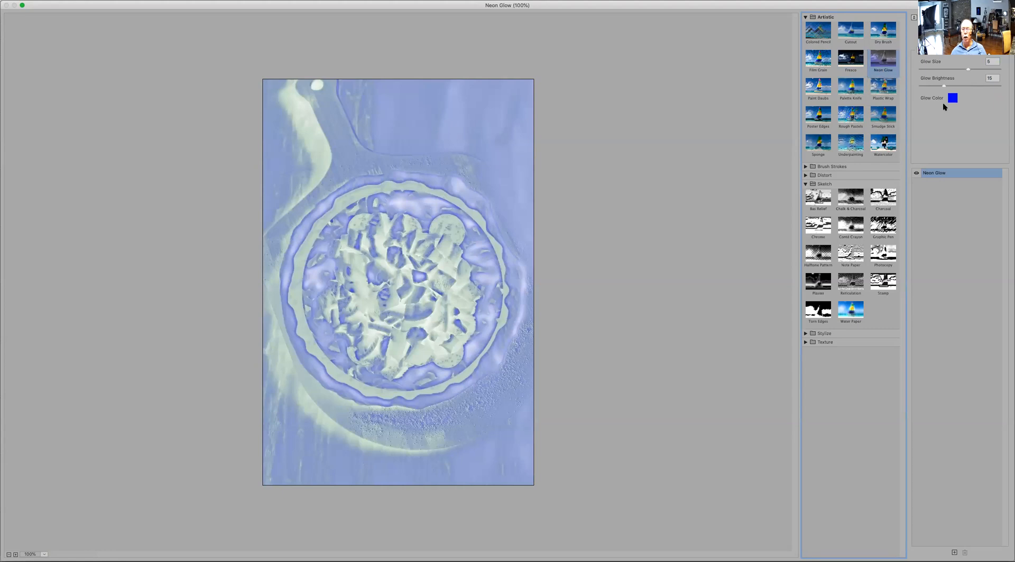
pyautogui.moveTo(968, 69); pyautogui.dragTo(951, 86)
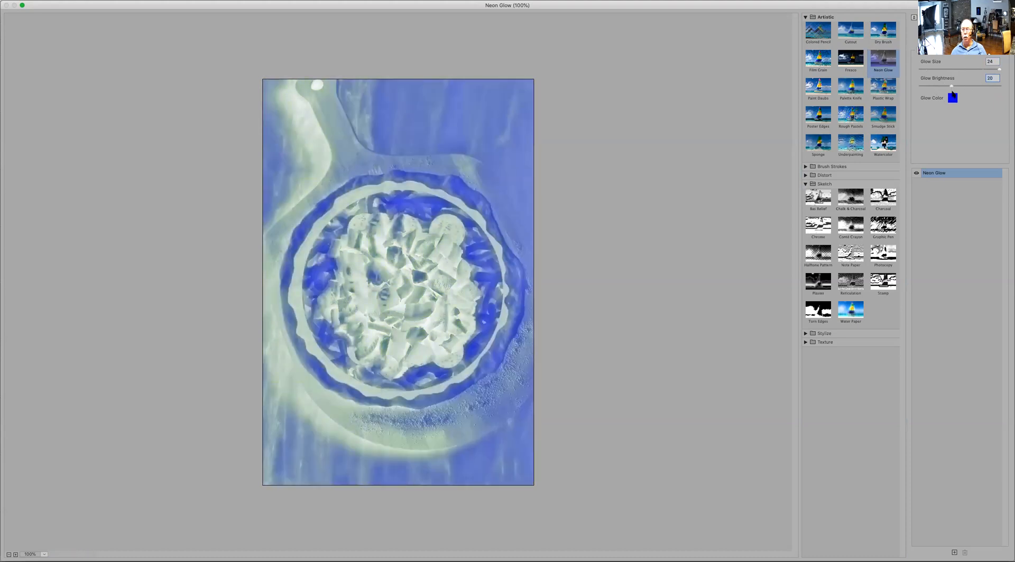
pyautogui.click(953, 98)
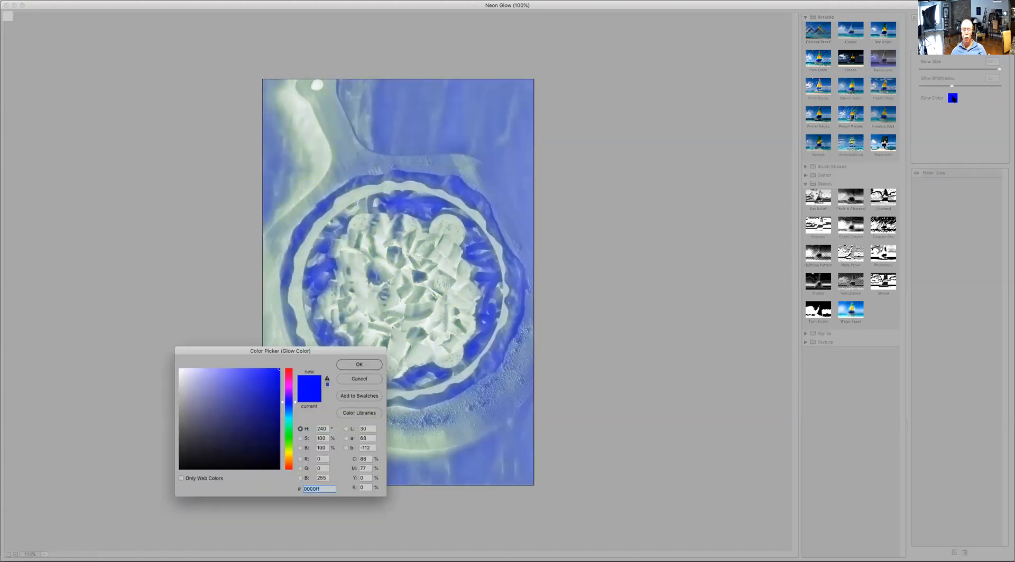
pyautogui.click(287, 391)
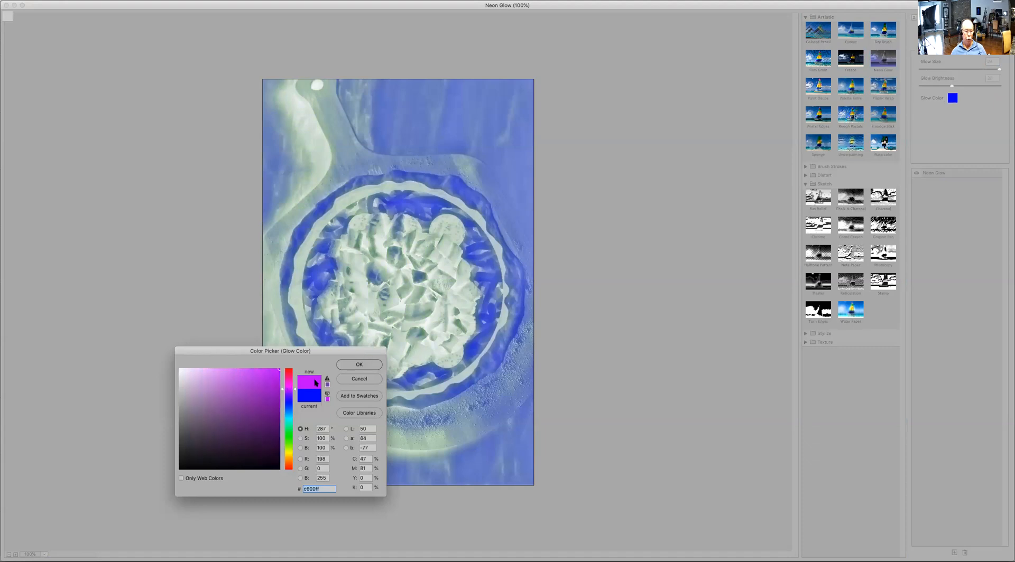
pyautogui.click(352, 365)
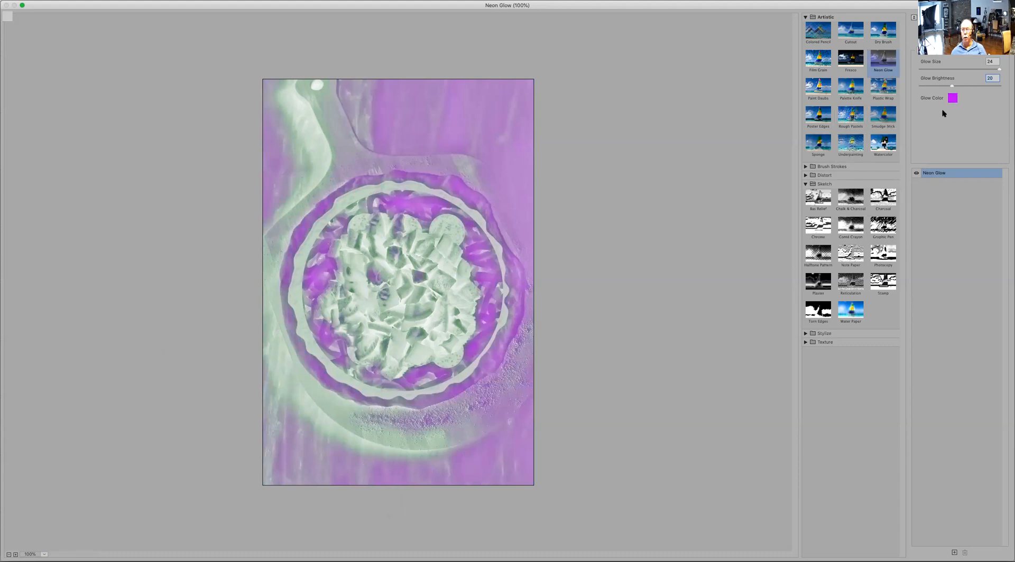
pyautogui.moveTo(982, 85); pyautogui.dragTo(950, 87)
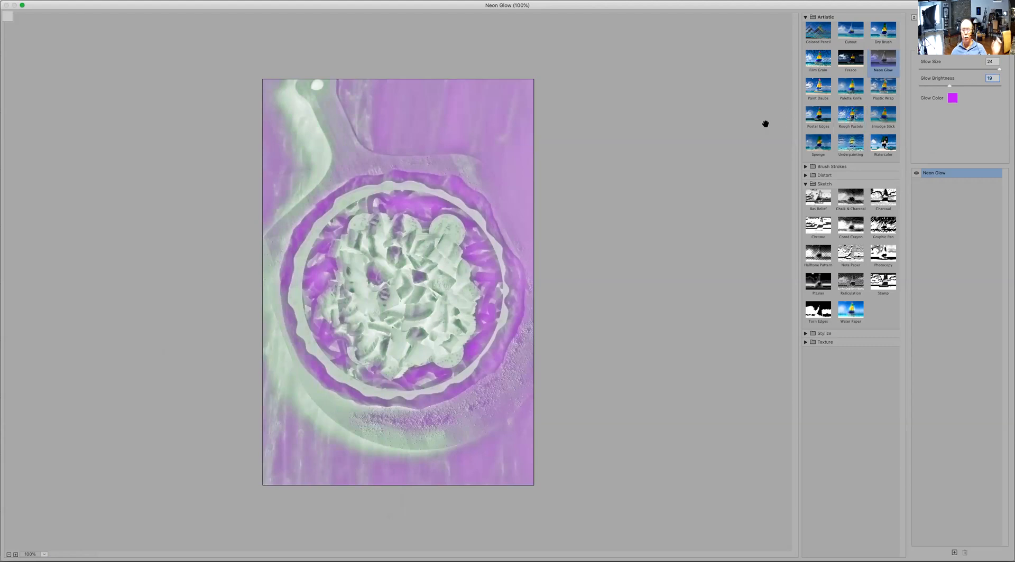
# - Preview the Paint Daubs filter, comparing Brush Size 50 and 2 before settling on 7
pyautogui.click(823, 89)
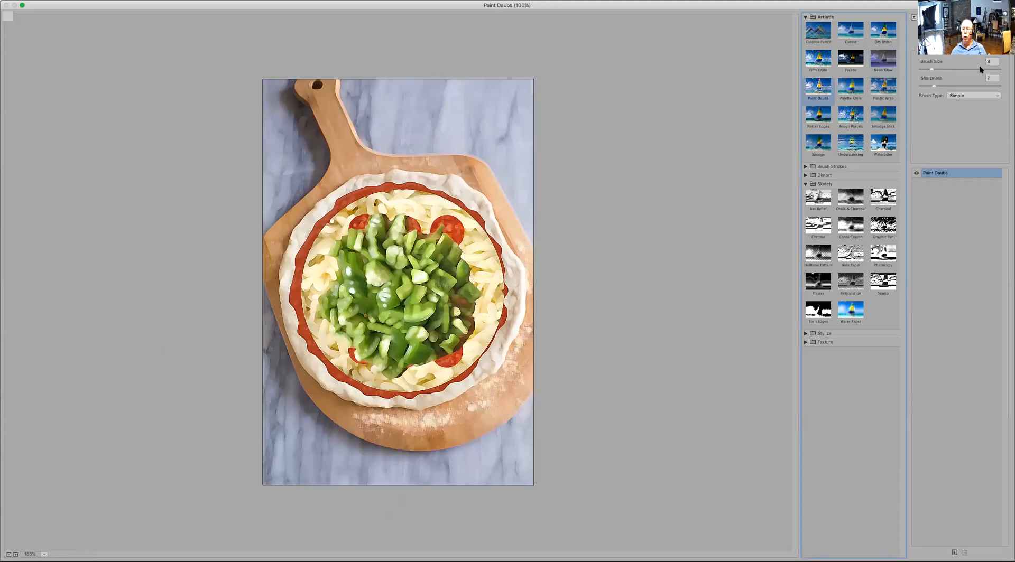
pyautogui.moveTo(981, 69); pyautogui.dragTo(984, 71)
pyautogui.moveTo(973, 70); pyautogui.dragTo(1001, 73)
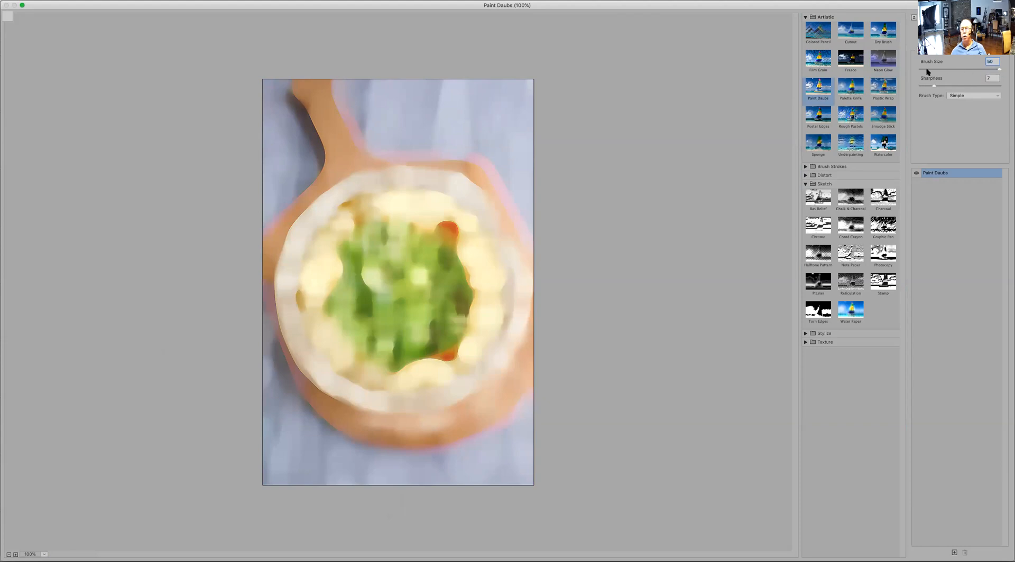
pyautogui.click(921, 70)
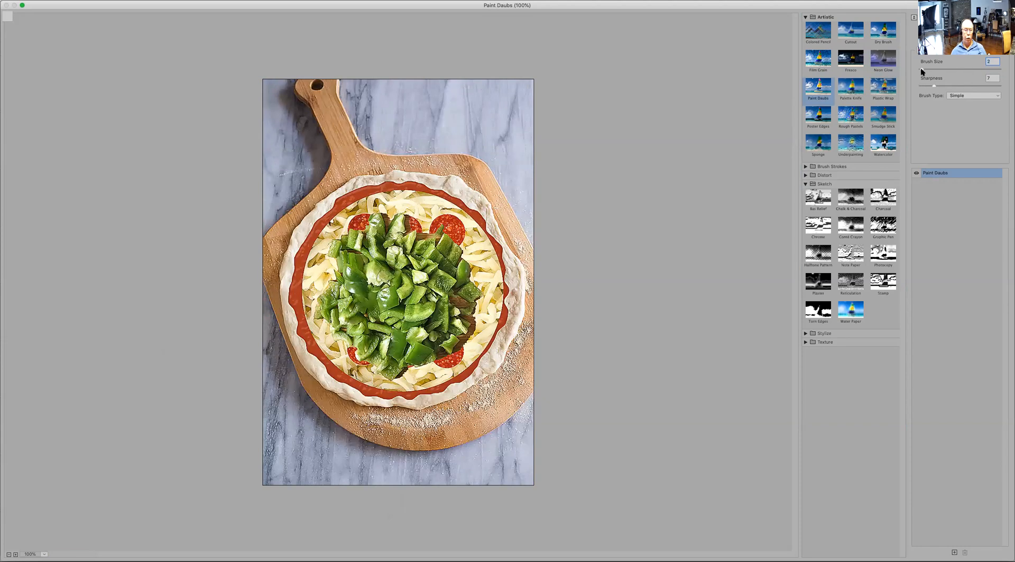
pyautogui.moveTo(921, 71); pyautogui.dragTo(928, 67)
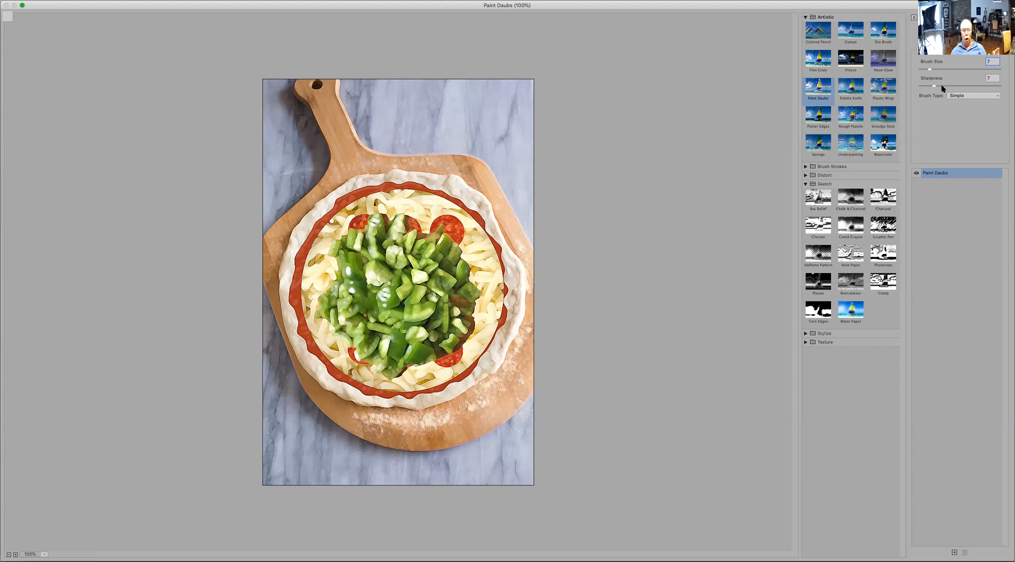
# - Compare high and low Sharpness at larger brush sizes in Paint Daubs, ending with Sharpness 5 and Brush Size 7
pyautogui.moveTo(942, 86); pyautogui.dragTo(983, 85)
pyautogui.click(980, 69)
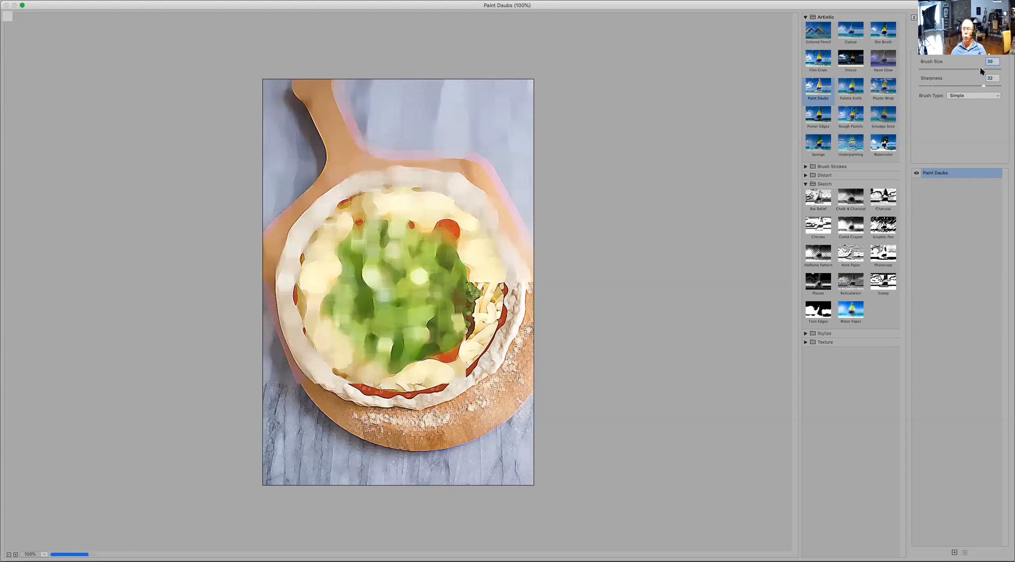
pyautogui.click(955, 69)
pyautogui.click(942, 69)
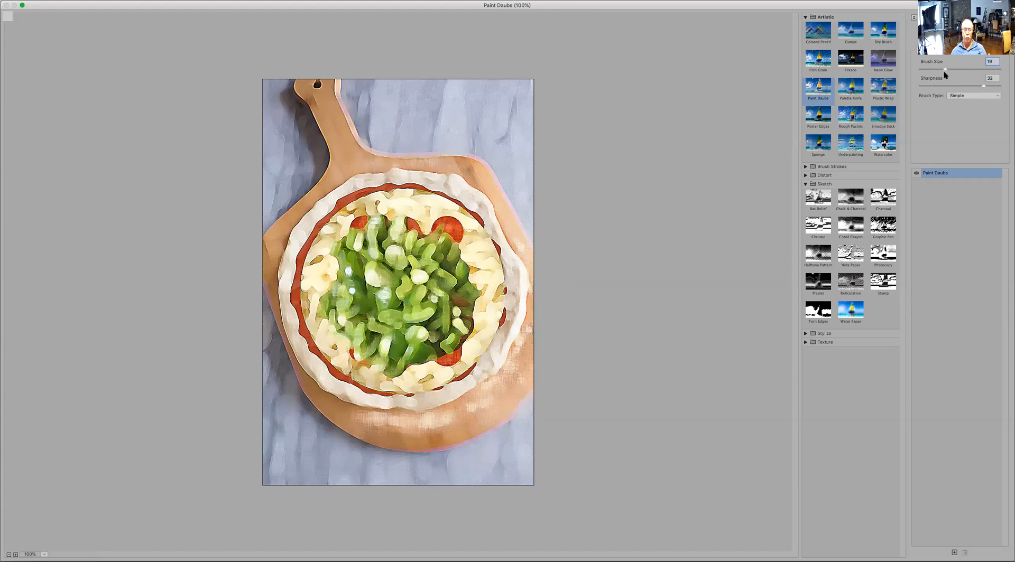
pyautogui.click(981, 86)
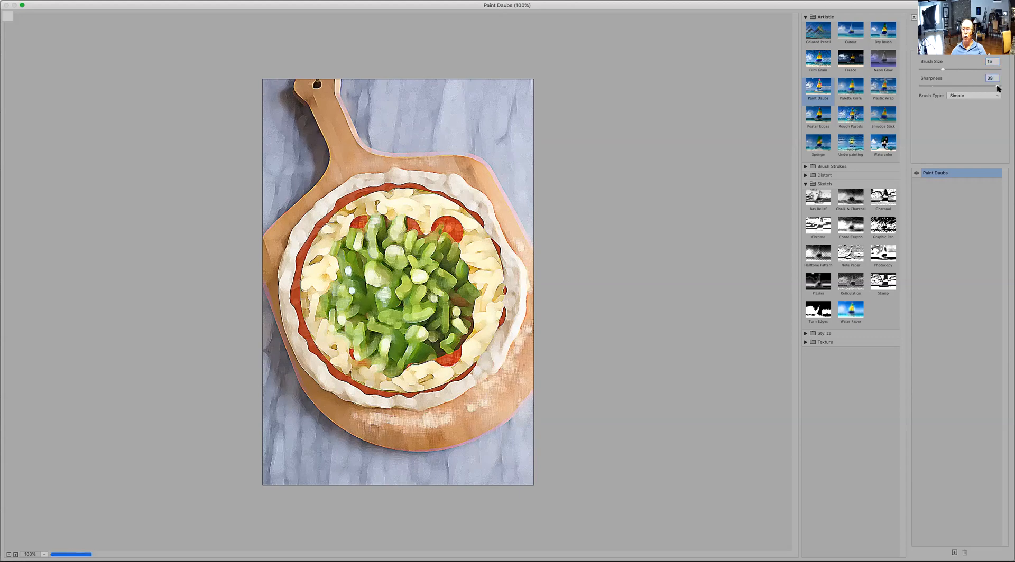
pyautogui.click(943, 86)
pyautogui.moveTo(943, 86); pyautogui.dragTo(931, 85)
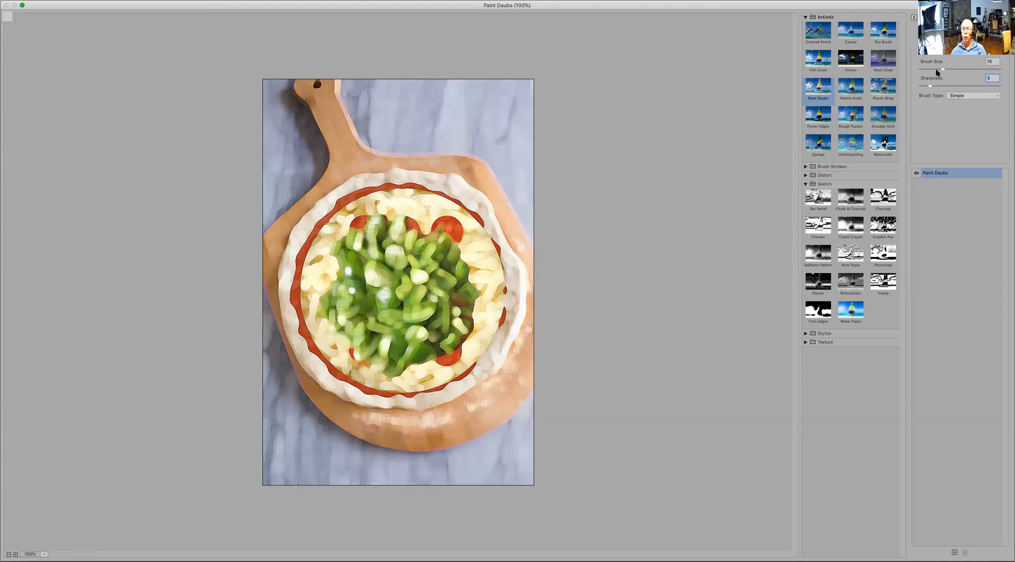
pyautogui.click(930, 69)
# - Compare the Sparkle, Light Rough and Dark Rough brush types for Paint Daubs, ending on Dark Rough
pyautogui.click(962, 95)
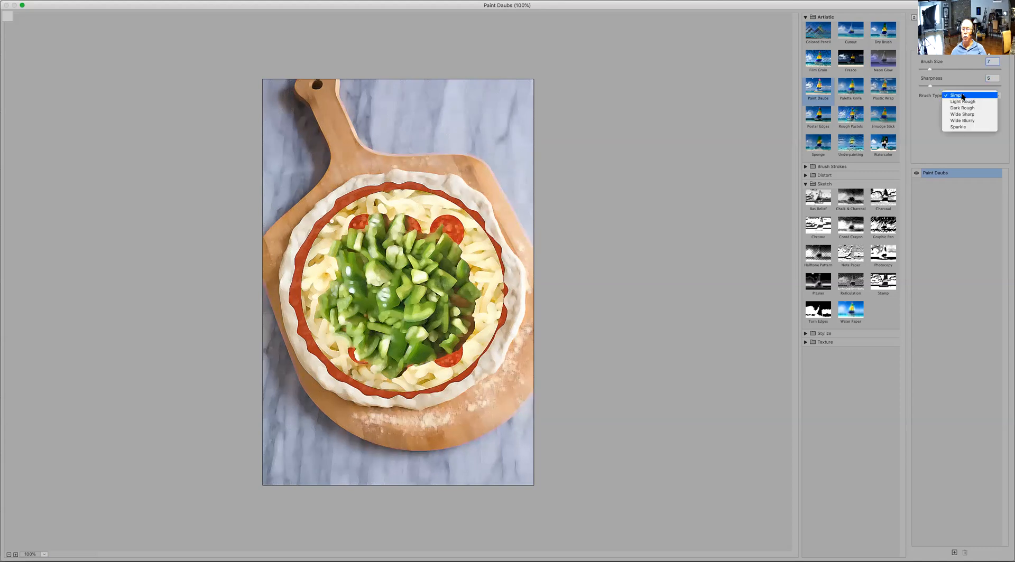
pyautogui.click(968, 127)
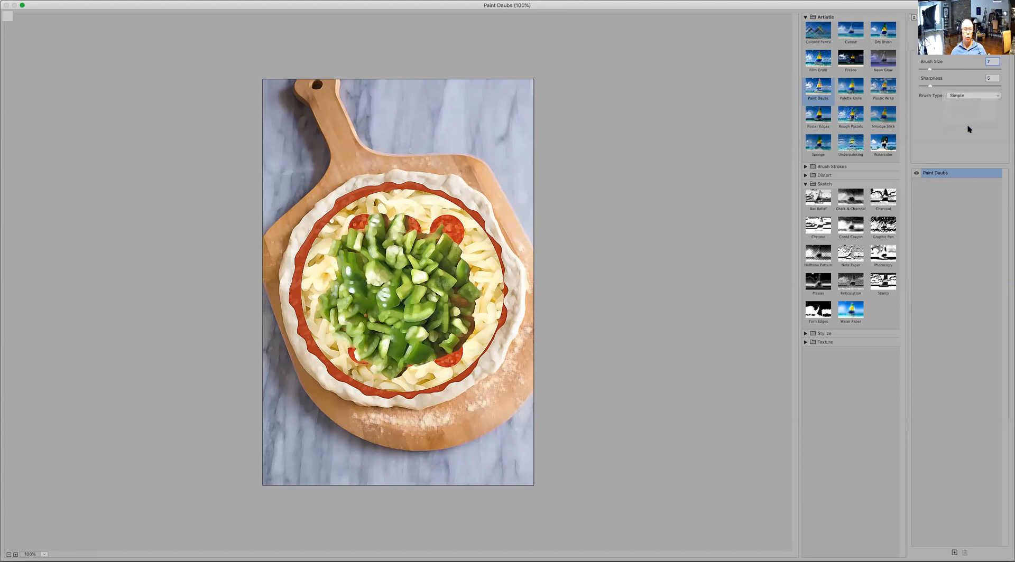
pyautogui.click(972, 95)
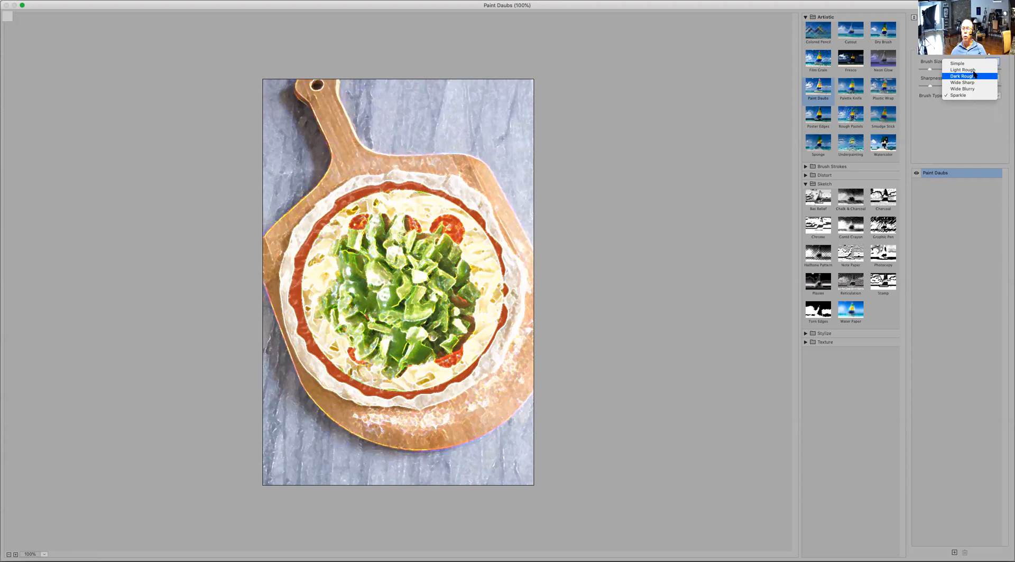
pyautogui.click(973, 69)
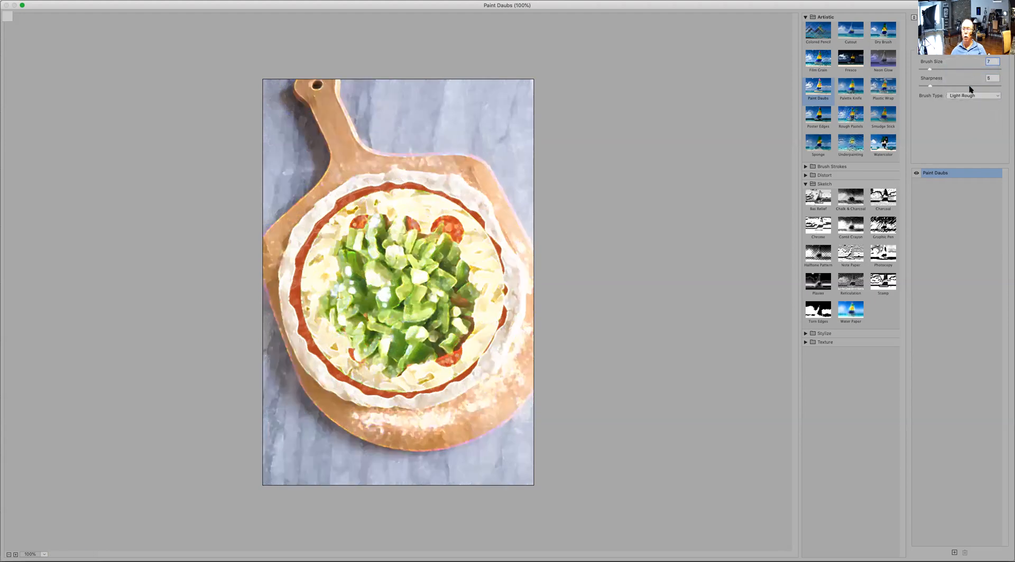
pyautogui.click(971, 95)
pyautogui.click(971, 101)
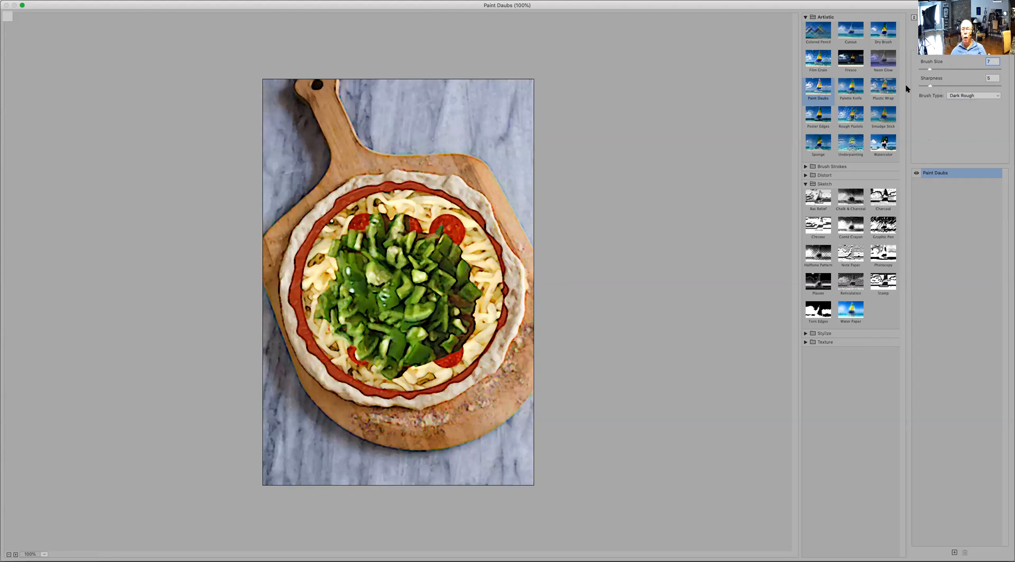
# - Preview the Palette Knife filter with Stroke Size 18, Stroke Detail 2 and Softness 0
pyautogui.click(851, 87)
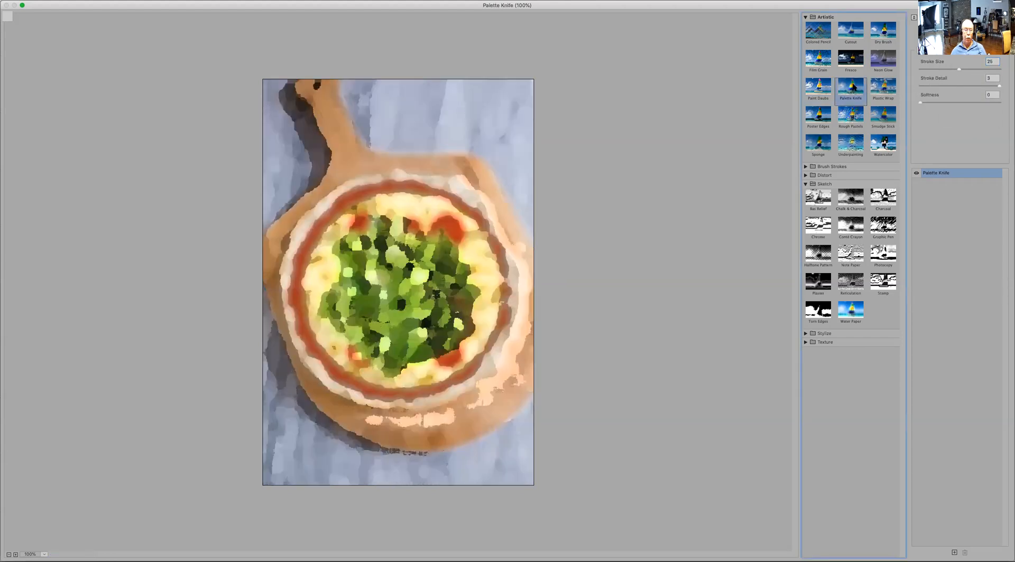
pyautogui.moveTo(959, 69); pyautogui.dragTo(945, 69)
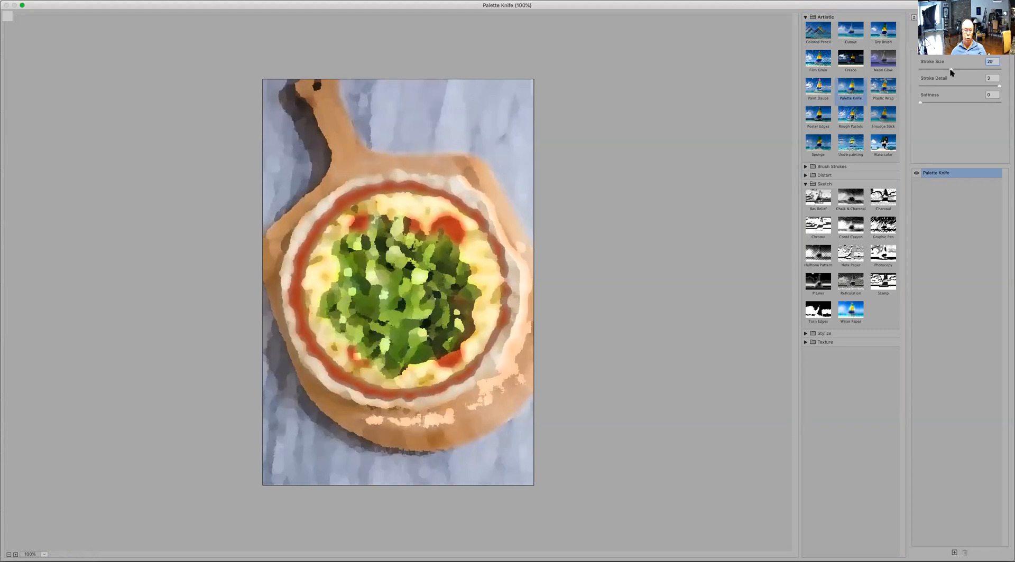
pyautogui.click(947, 86)
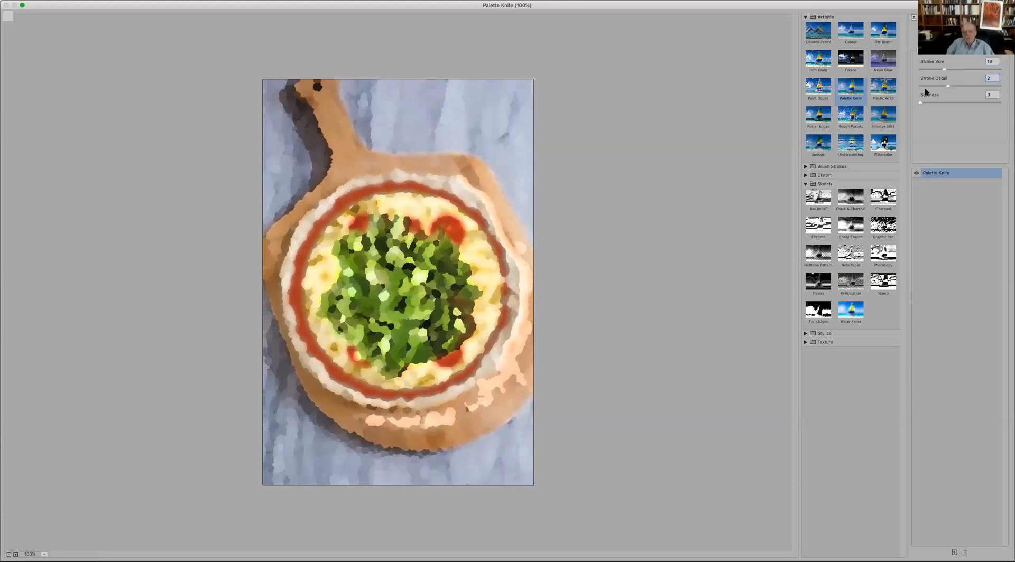
# - Compare Stroke Detail 1 and 3 in the Palette Knife preview, followed by a large Stroke Size and Stroke Size 5
pyautogui.click(921, 86)
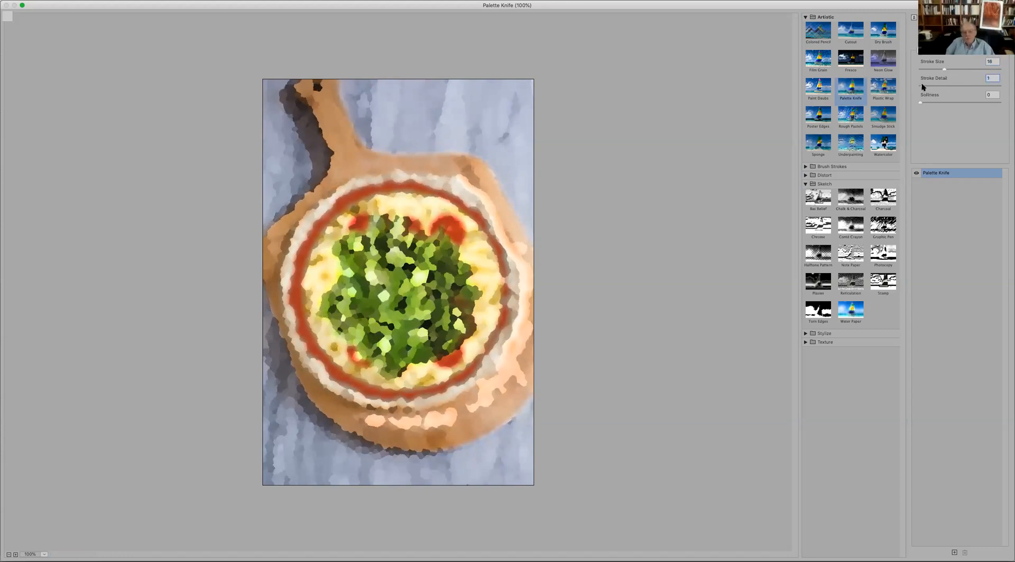
pyautogui.click(998, 86)
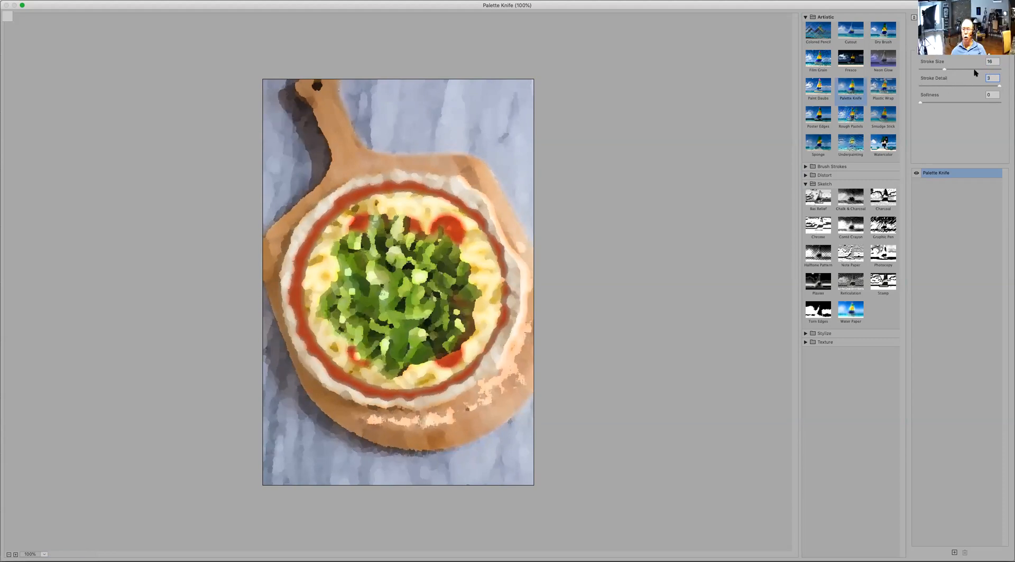
pyautogui.click(975, 69)
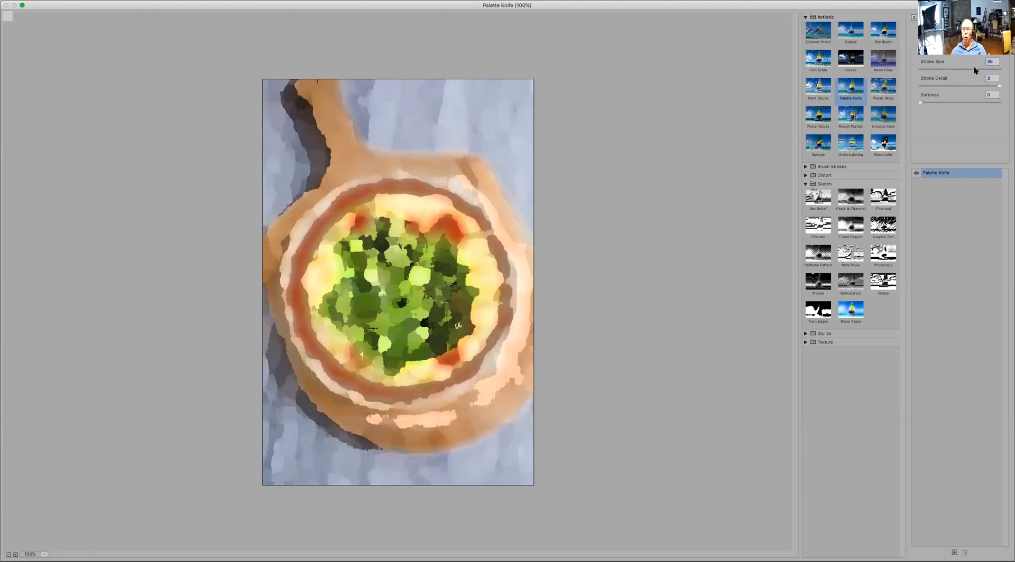
pyautogui.click(926, 69)
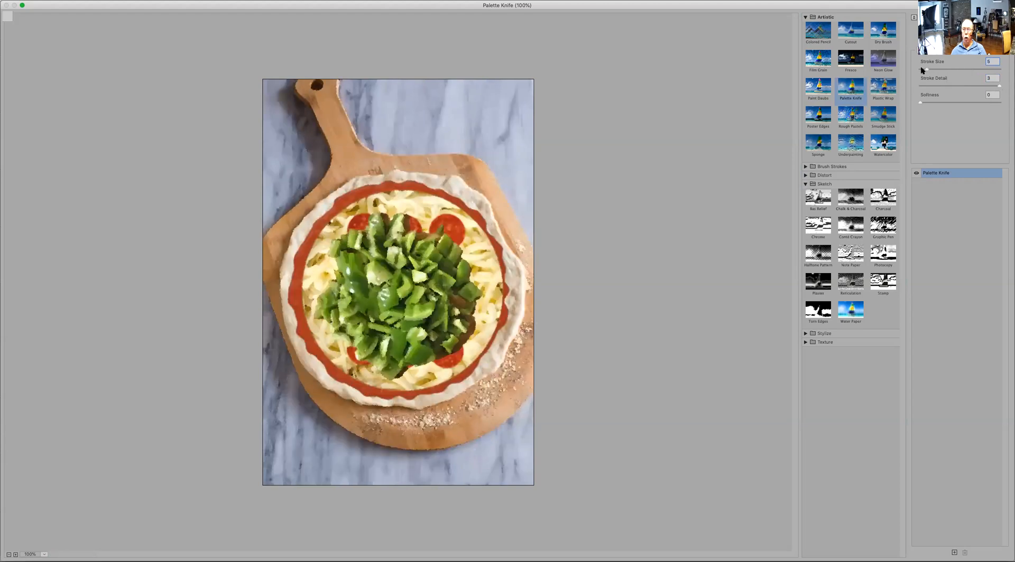
# - Try medium and maximum Softness on the Palette Knife preview
pyautogui.click(960, 102)
pyautogui.click(999, 102)
pyautogui.press('BackSpace')
# - Preview Plastic Wrap, comparing Highlight Strength 2 and 20, and try Detail 15 with Smoothness 10 before lowering Detail
pyautogui.click(882, 88)
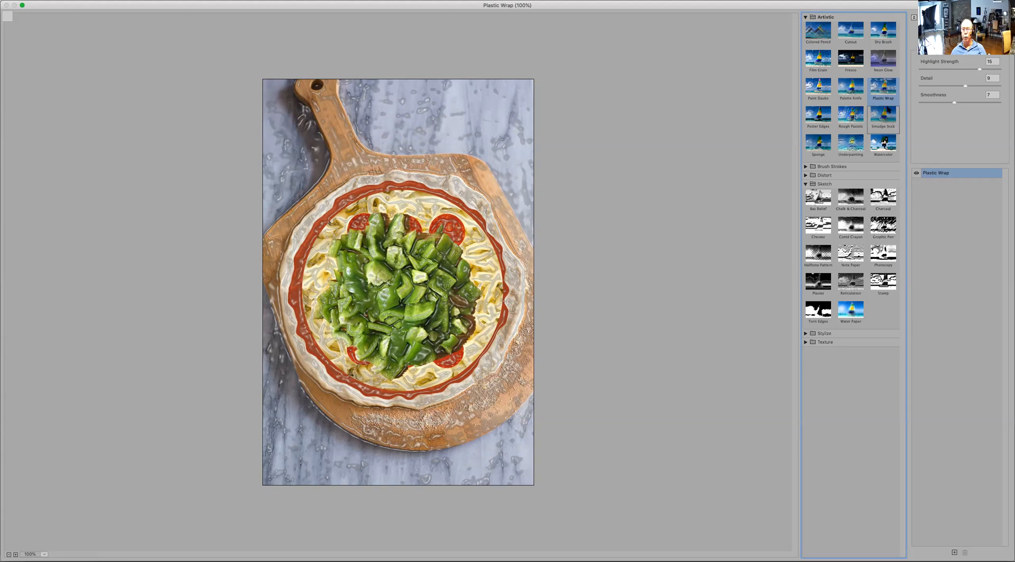
pyautogui.click(926, 69)
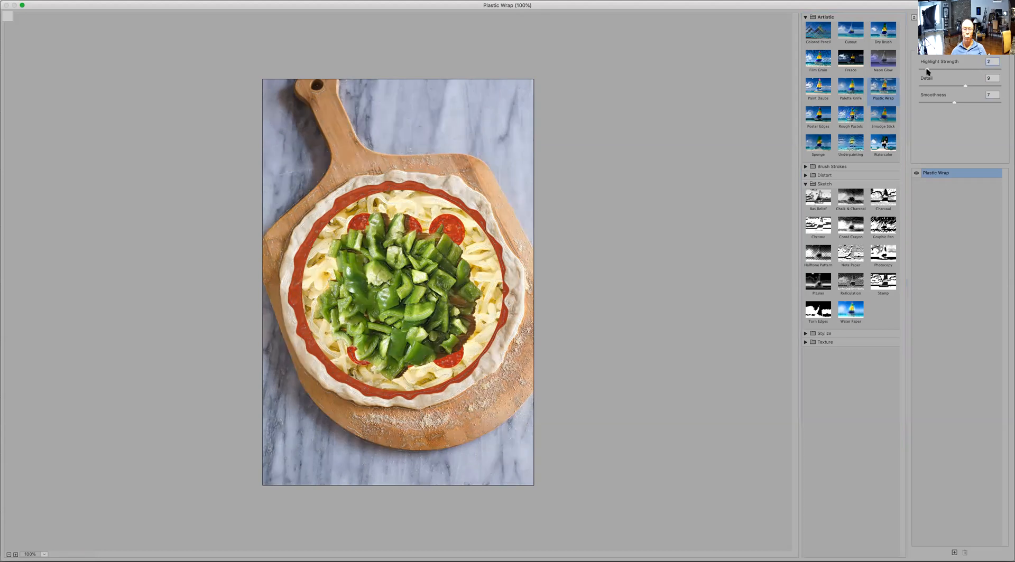
pyautogui.click(999, 69)
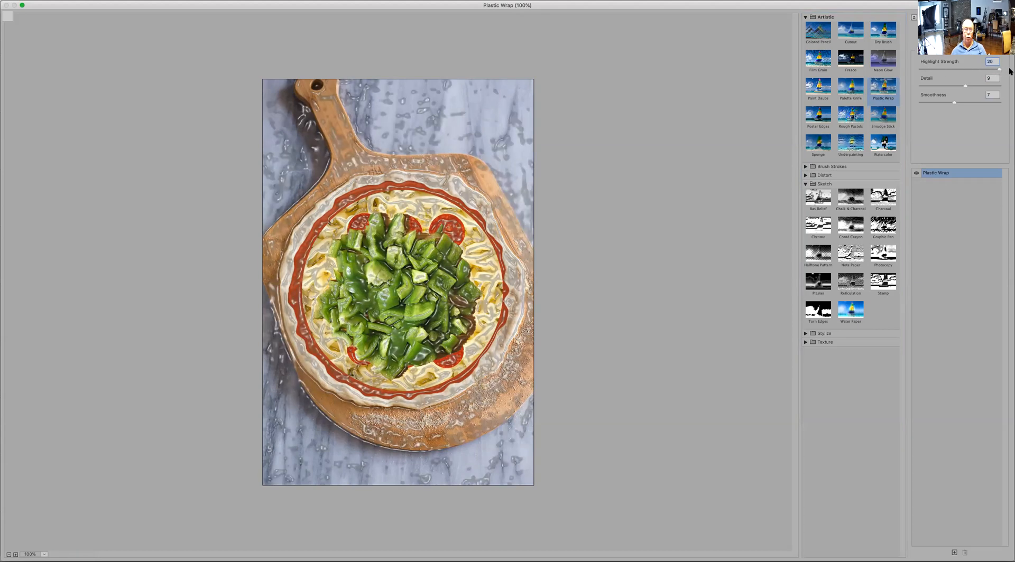
pyautogui.click(999, 86)
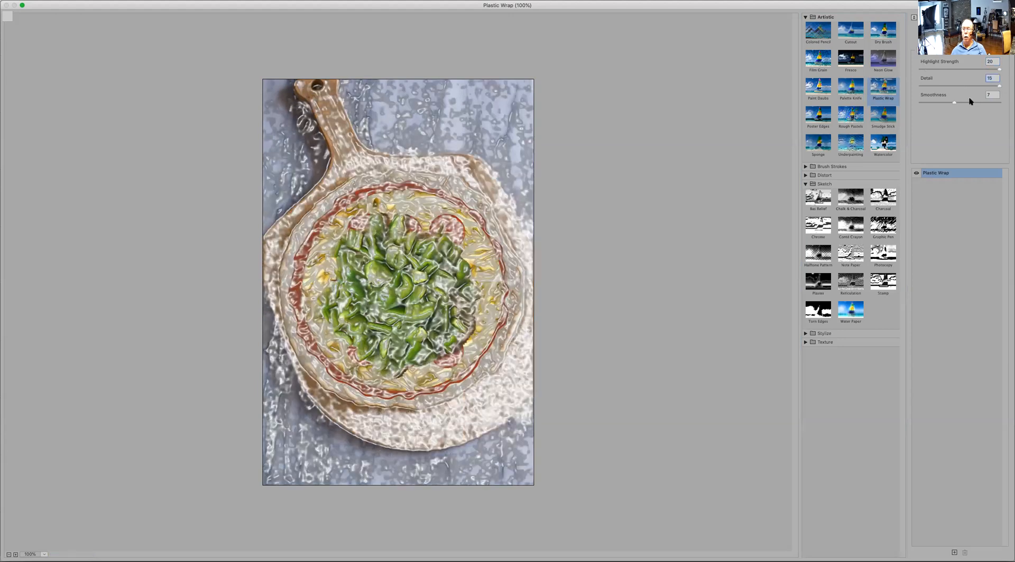
pyautogui.moveTo(953, 102)
pyautogui.mouseDown()
pyautogui.moveTo(924, 104)
pyautogui.moveTo(985, 103)
pyautogui.moveTo(973, 104)
pyautogui.mouseUp()
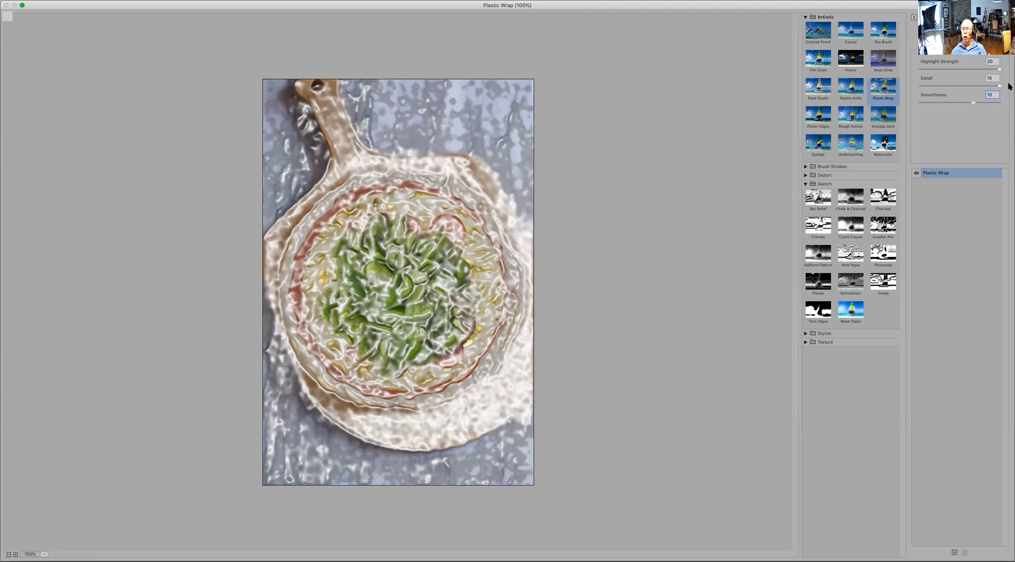
pyautogui.click(966, 85)
# - Preview the Poster Edges filter with Edge Thickness 4 and Edge Intensity 10
pyautogui.click(822, 120)
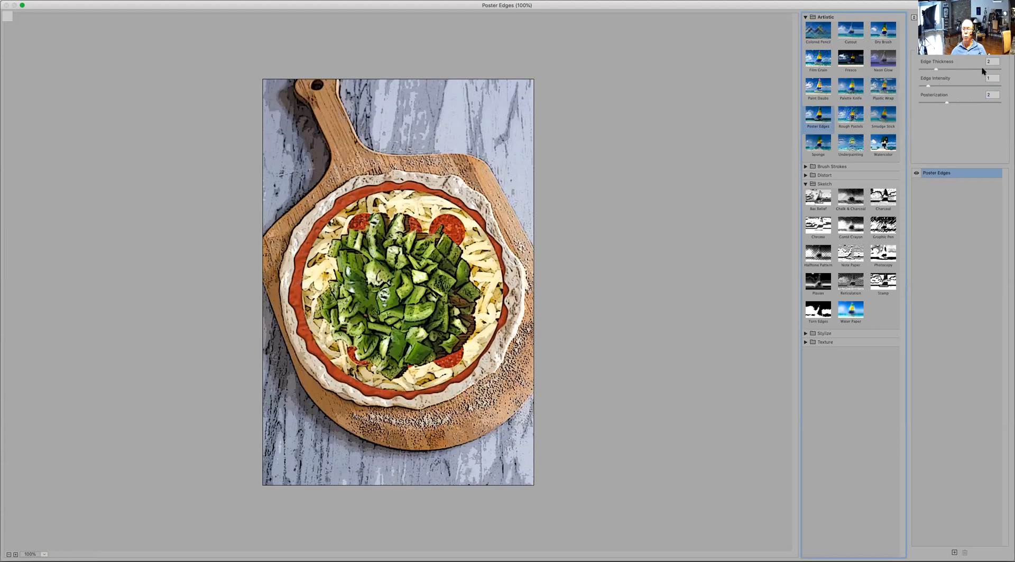
pyautogui.click(931, 69)
pyautogui.moveTo(931, 70); pyautogui.dragTo(947, 70)
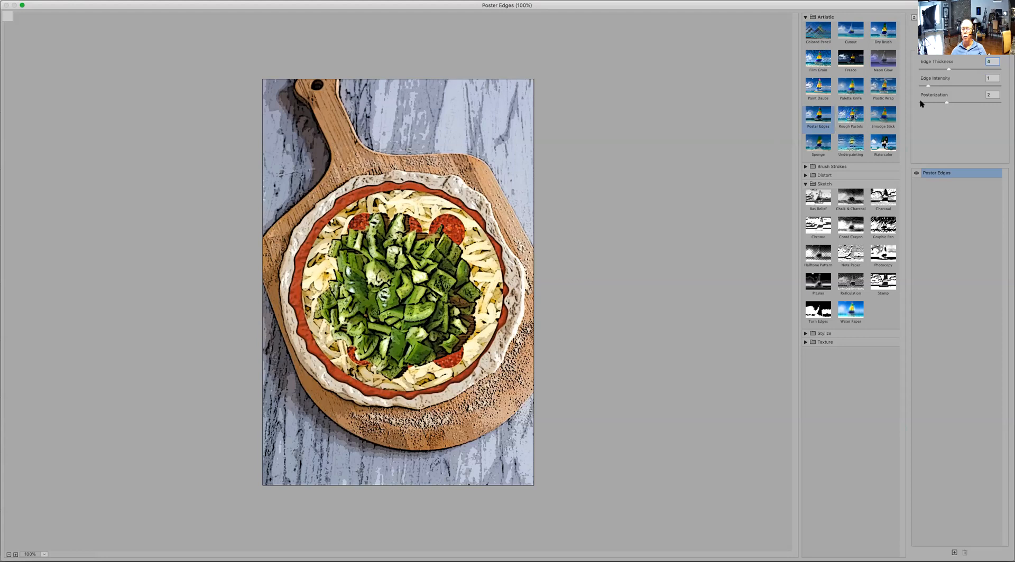
pyautogui.click(1001, 86)
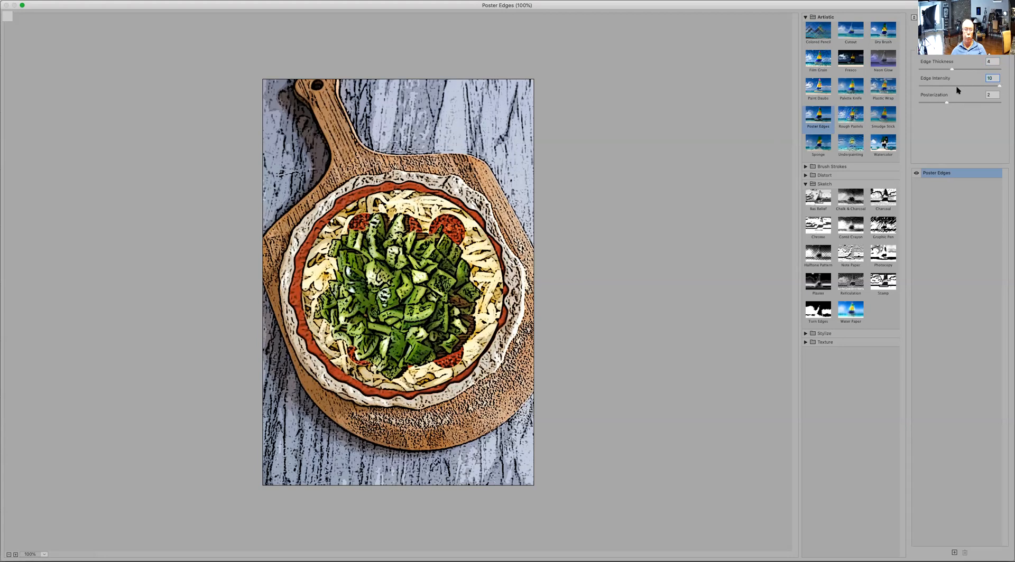
# - Compare Posterization 5 and 0 in Poster Edges, and at Edge Intensity 4 compare Edge Thickness 2 and 6
pyautogui.click(979, 102)
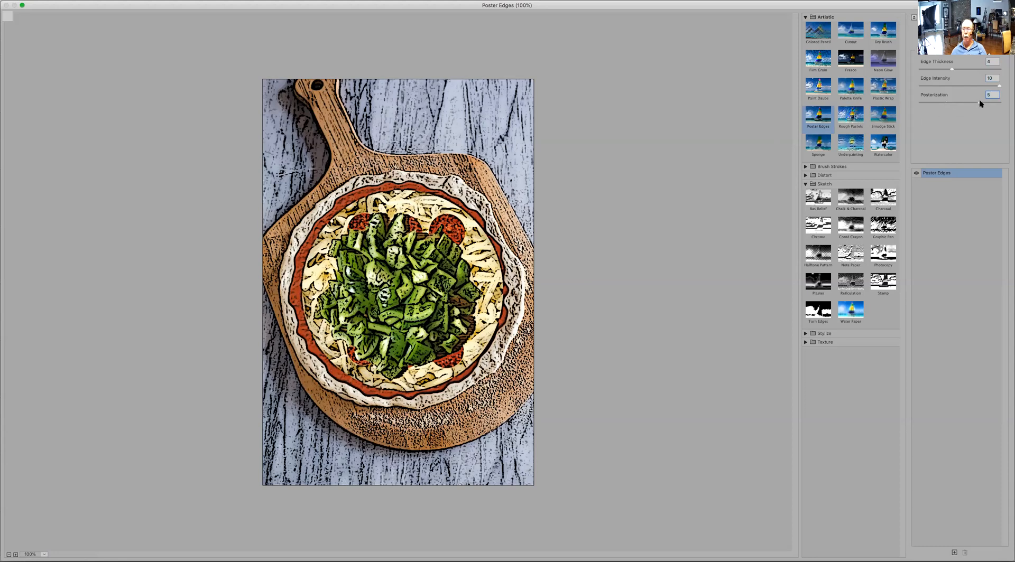
pyautogui.moveTo(978, 101); pyautogui.dragTo(902, 97)
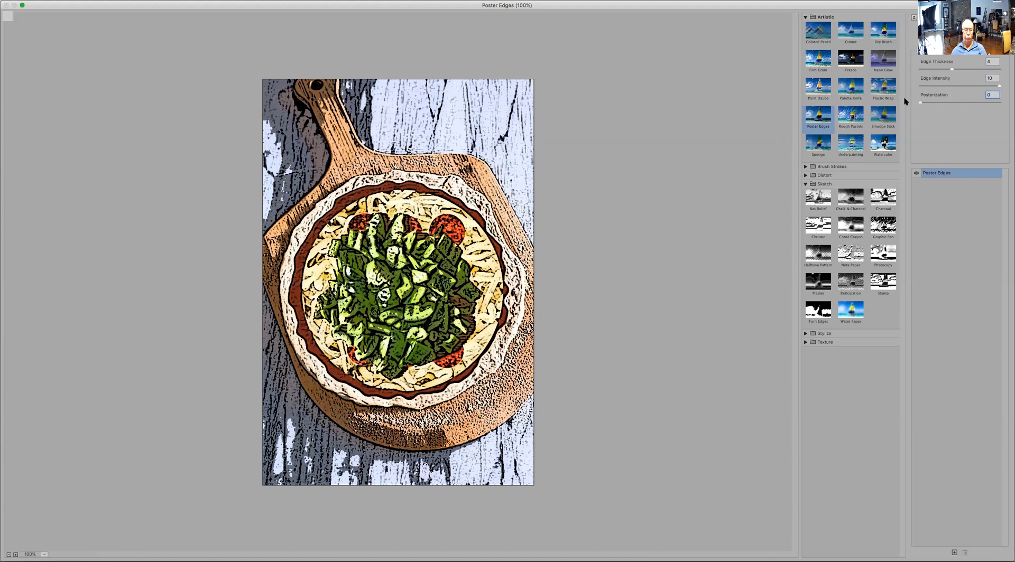
pyautogui.click(954, 86)
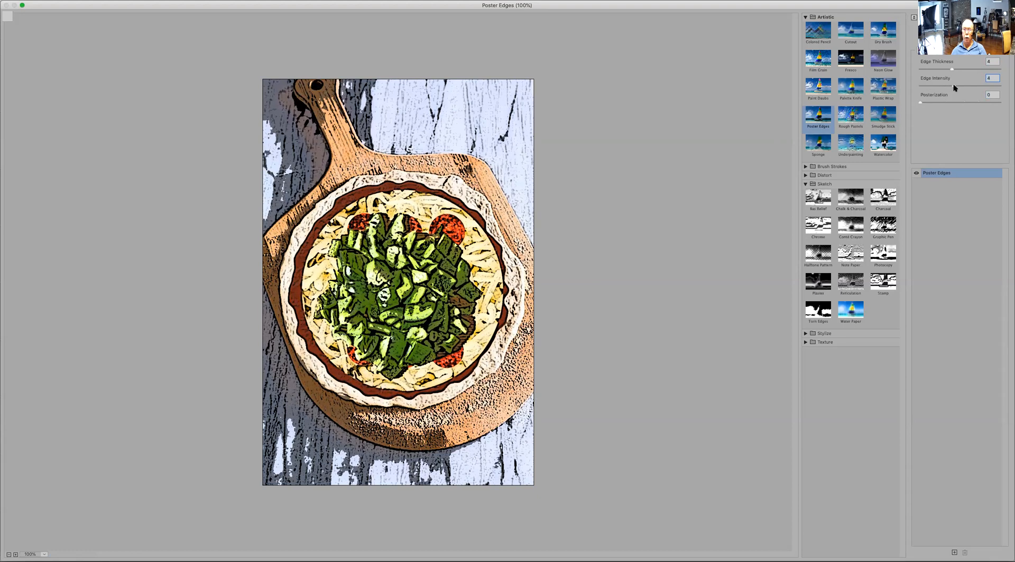
pyautogui.moveTo(946, 69); pyautogui.dragTo(933, 69)
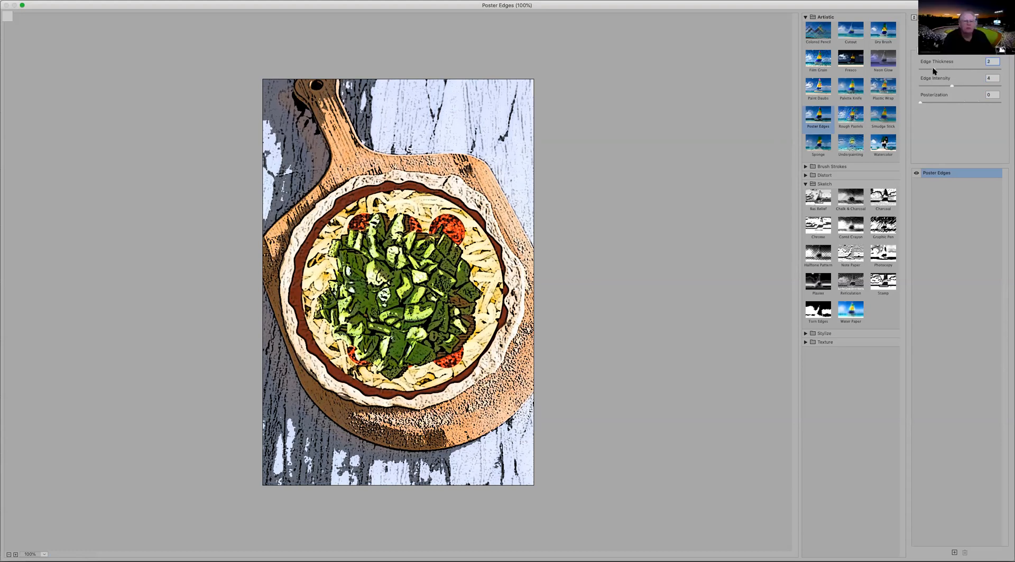
pyautogui.click(970, 69)
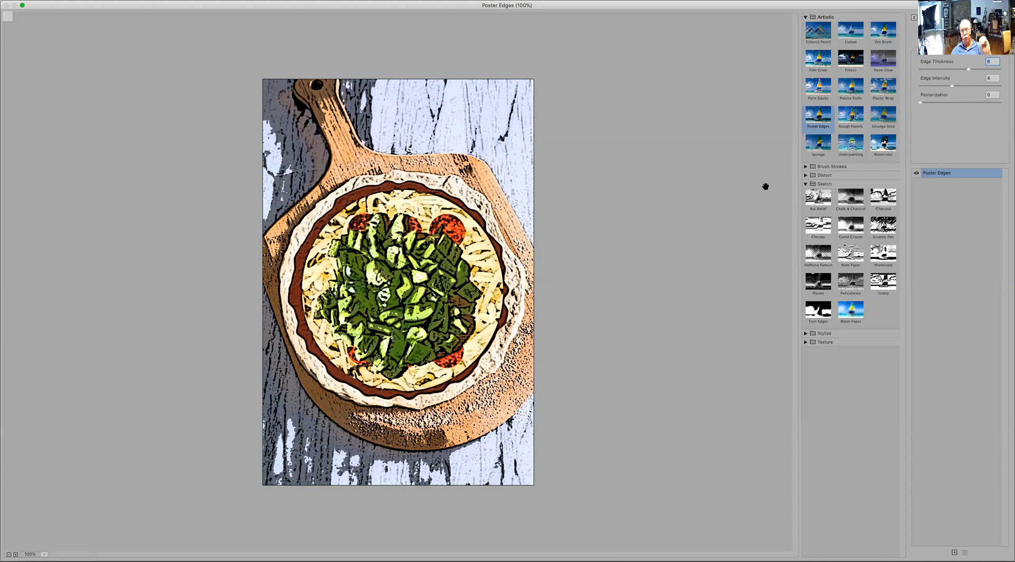
# - Preview Rough Pastels with Stroke Length 2, Stroke Detail 2 and Scaling 94%, trying the Brick texture before returning to Canvas
pyautogui.click(854, 120)
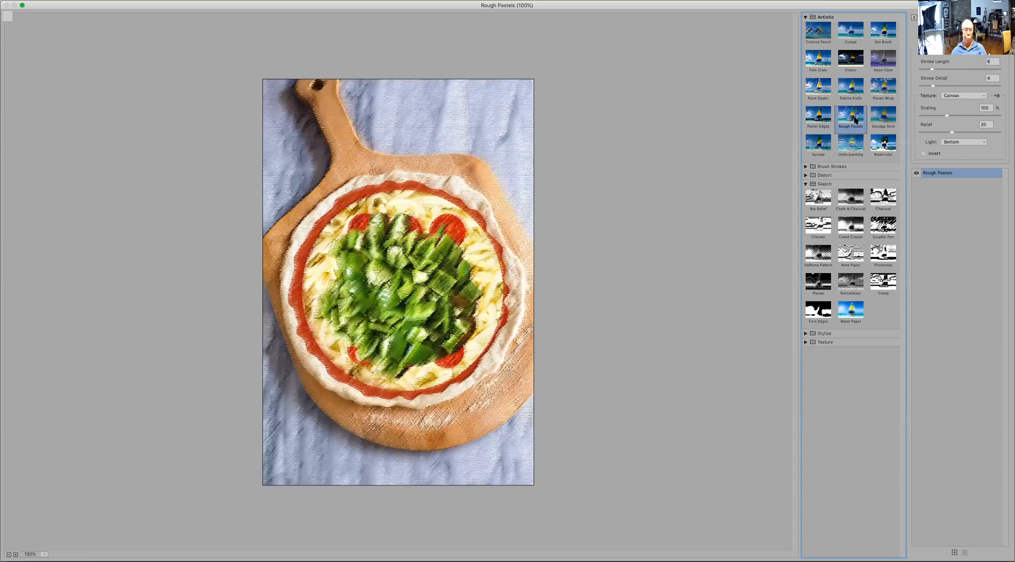
pyautogui.moveTo(932, 70)
pyautogui.mouseDown()
pyautogui.moveTo(970, 71)
pyautogui.moveTo(922, 70)
pyautogui.moveTo(924, 87)
pyautogui.moveTo(962, 117)
pyautogui.moveTo(943, 115)
pyautogui.mouseUp()
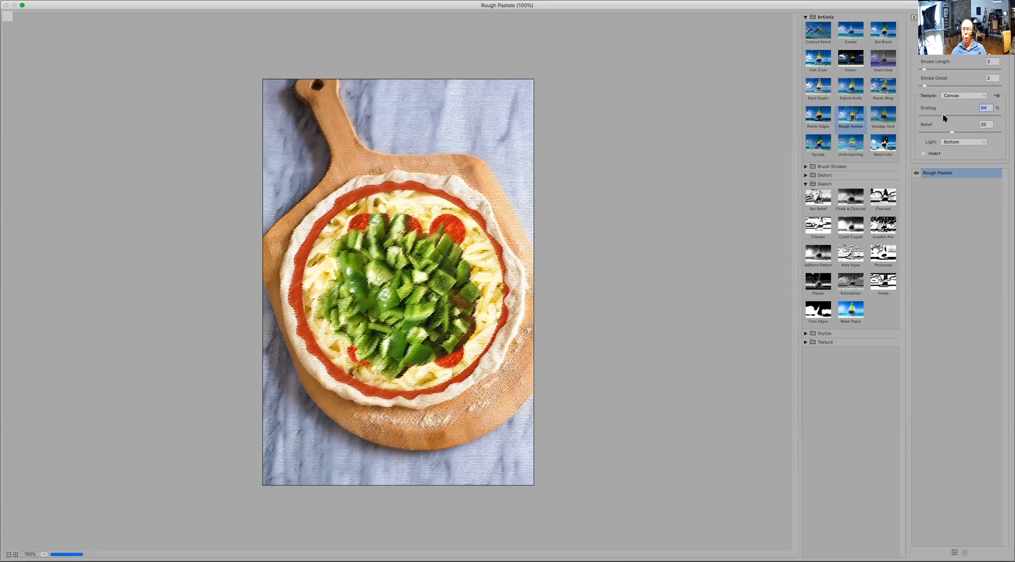
pyautogui.click(956, 96)
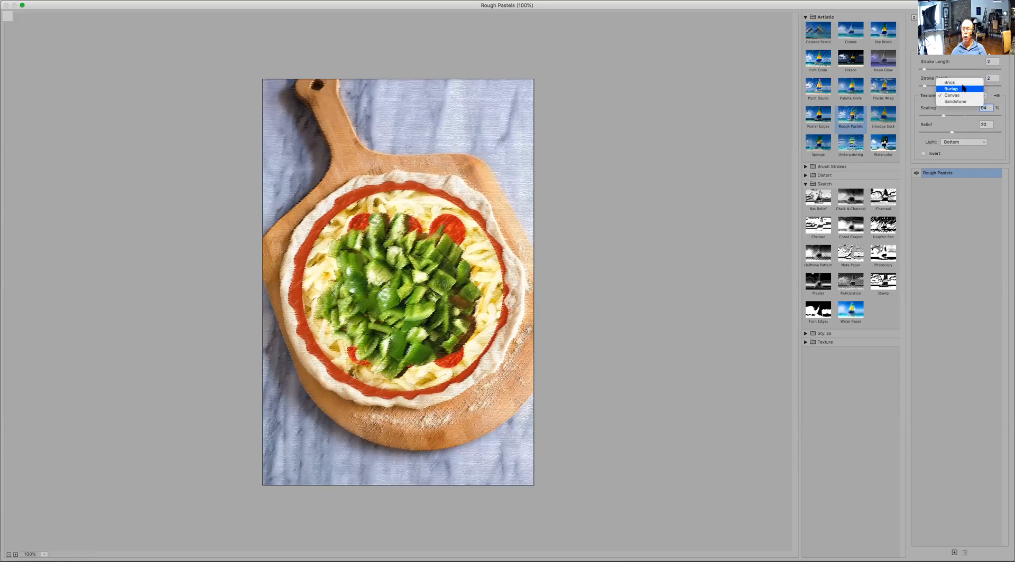
pyautogui.click(962, 83)
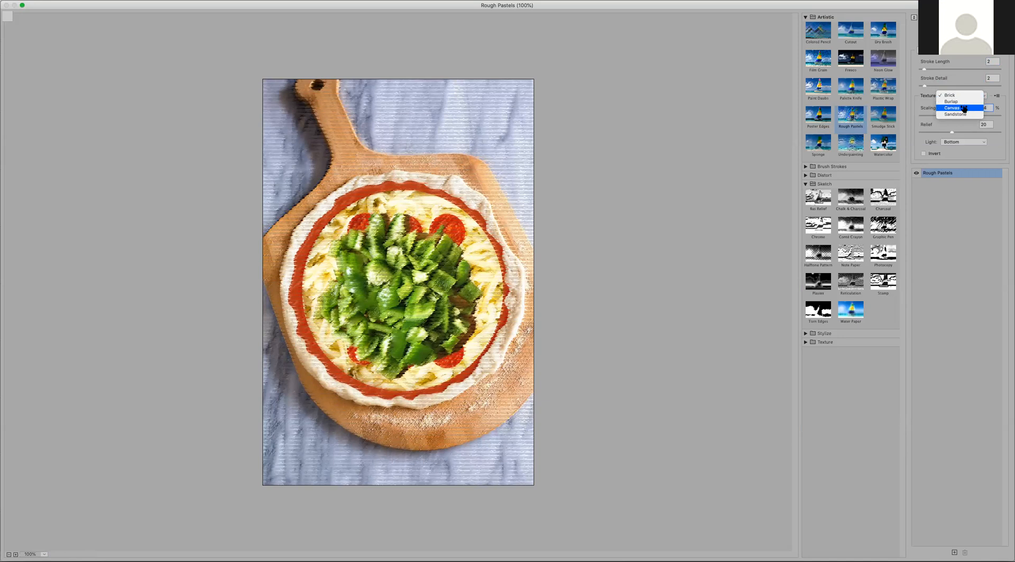
pyautogui.click(963, 108)
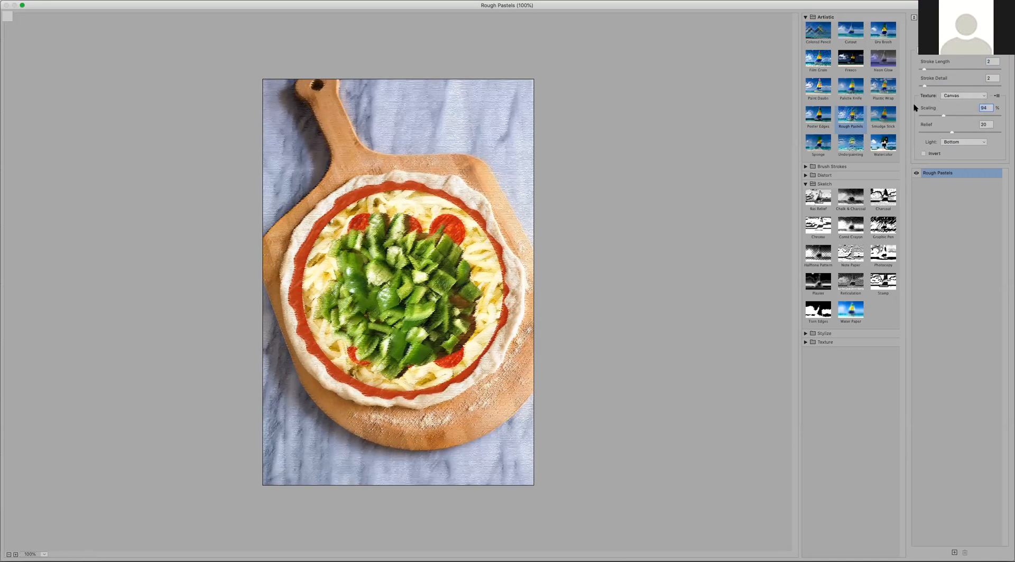
# - Return to Poster Edges and preview it with Edge Thickness 0, Edge Intensity 10 and Posterization 3
pyautogui.click(818, 120)
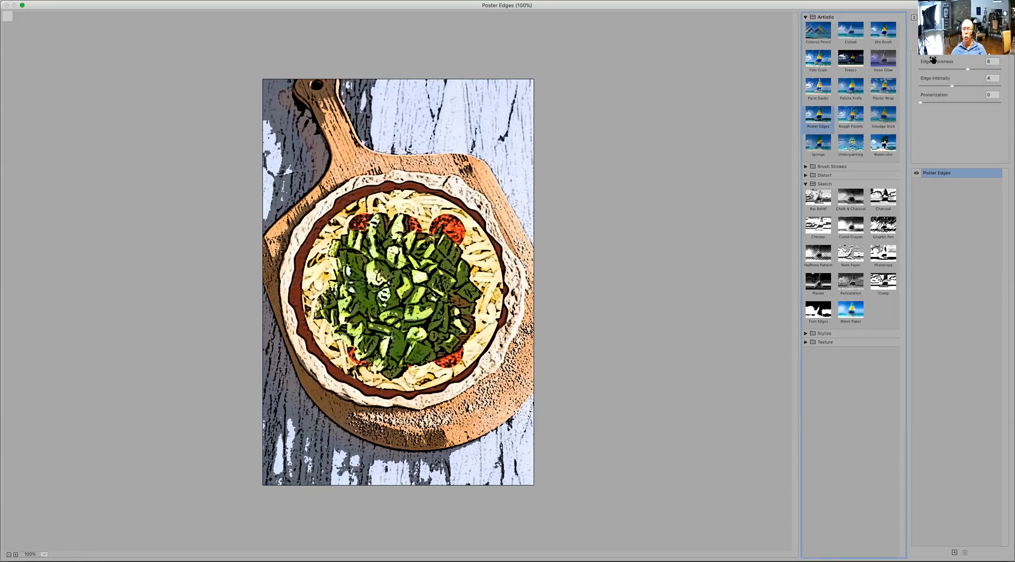
pyautogui.moveTo(967, 69); pyautogui.dragTo(921, 70)
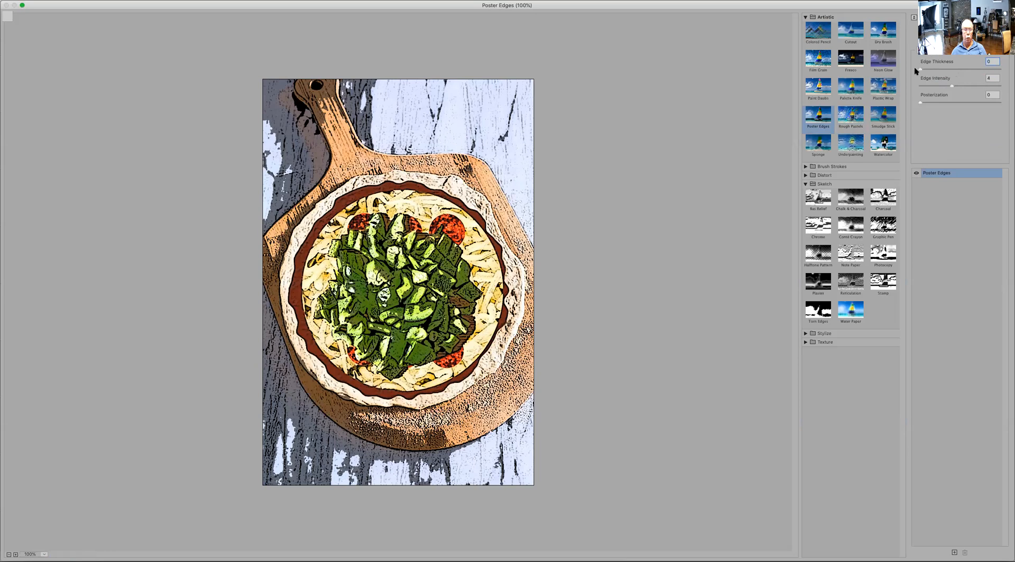
pyautogui.moveTo(929, 84); pyautogui.dragTo(962, 102)
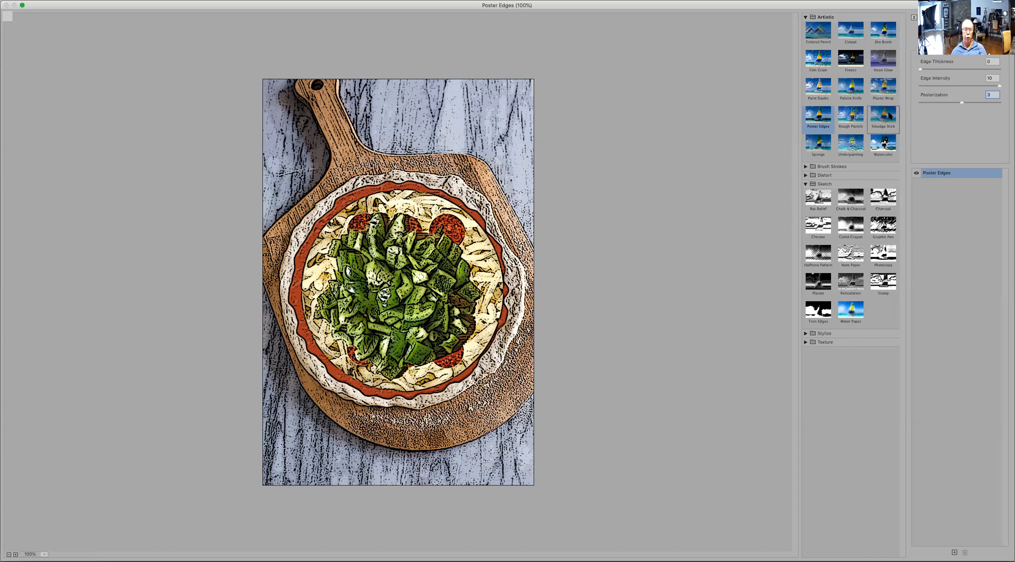
# - Preview the Smudge Stick filter with Stroke Length 4, Highlight Area 4 and Intensity 2
pyautogui.click(889, 116)
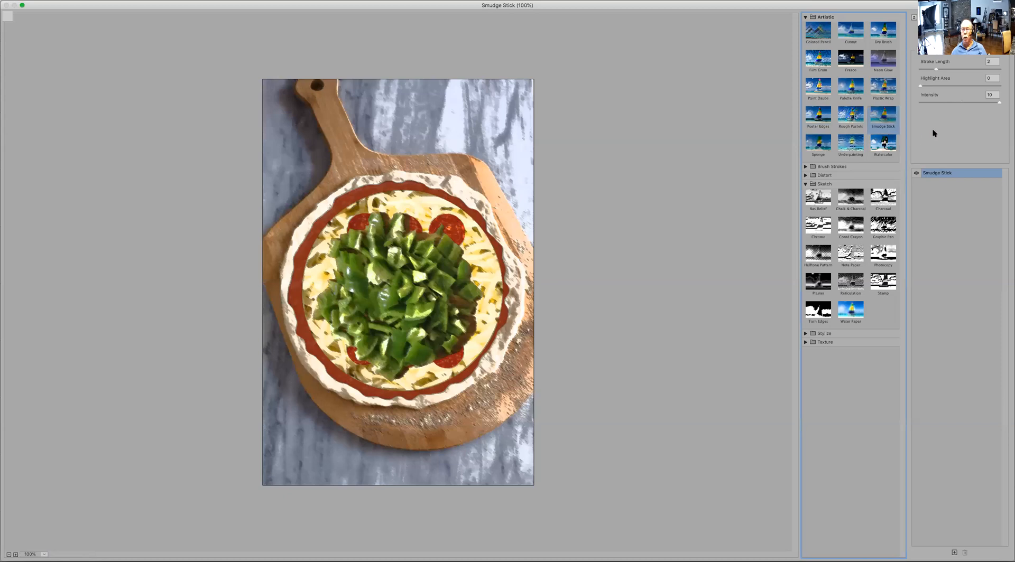
pyautogui.moveTo(935, 69)
pyautogui.mouseDown()
pyautogui.moveTo(988, 72)
pyautogui.moveTo(920, 74)
pyautogui.moveTo(954, 74)
pyautogui.moveTo(936, 86)
pyautogui.moveTo(936, 103)
pyautogui.moveTo(971, 103)
pyautogui.moveTo(951, 103)
pyautogui.mouseUp()
pyautogui.click(965, 86)
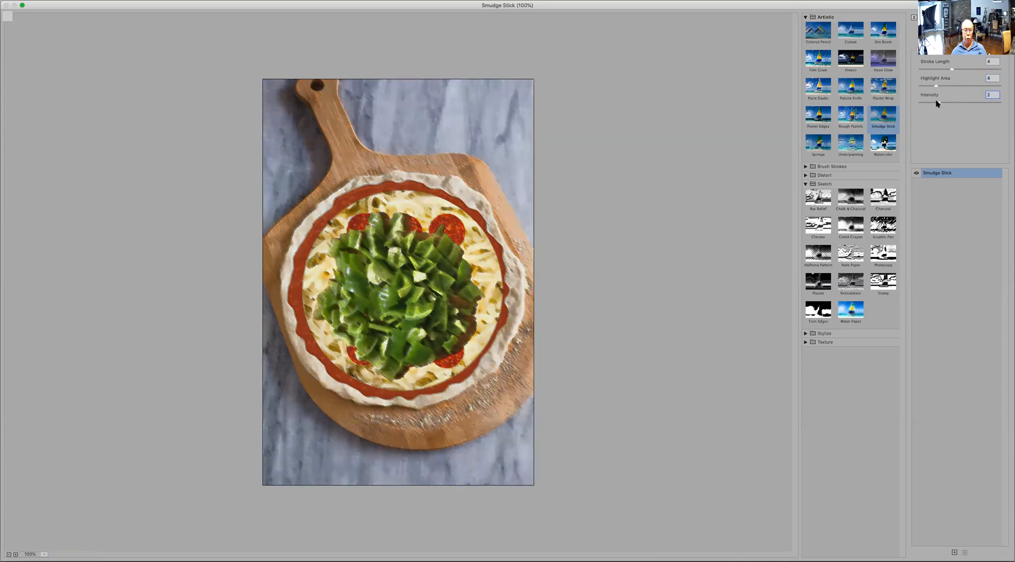
# - Preview the Sponge filter with Brush Size 10, Definition 0 and Smoothness 1
pyautogui.click(824, 145)
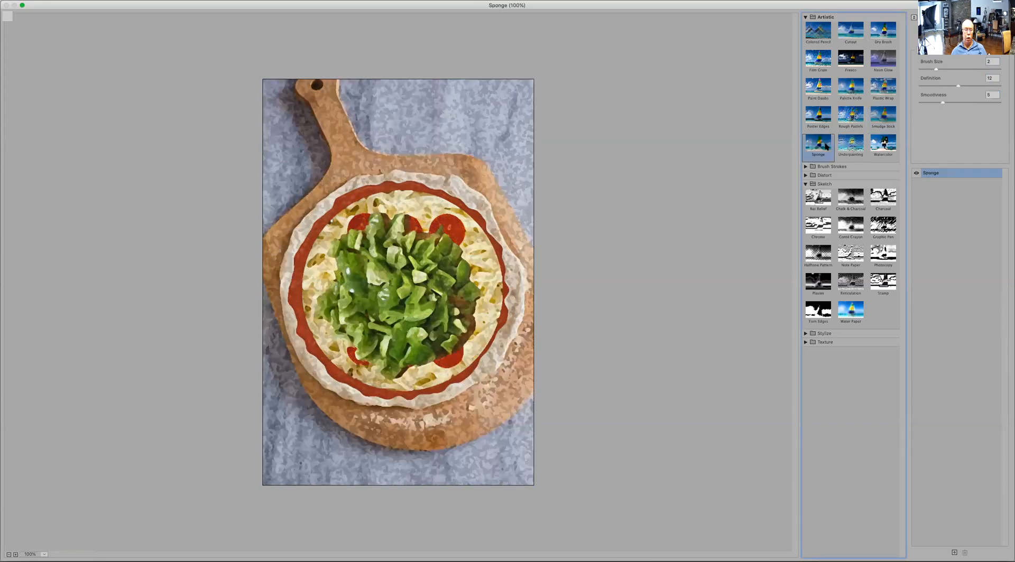
pyautogui.moveTo(986, 71)
pyautogui.mouseDown()
pyautogui.moveTo(998, 70)
pyautogui.moveTo(1000, 86)
pyautogui.moveTo(916, 80)
pyautogui.moveTo(954, 102)
pyautogui.moveTo(918, 105)
pyautogui.mouseUp()
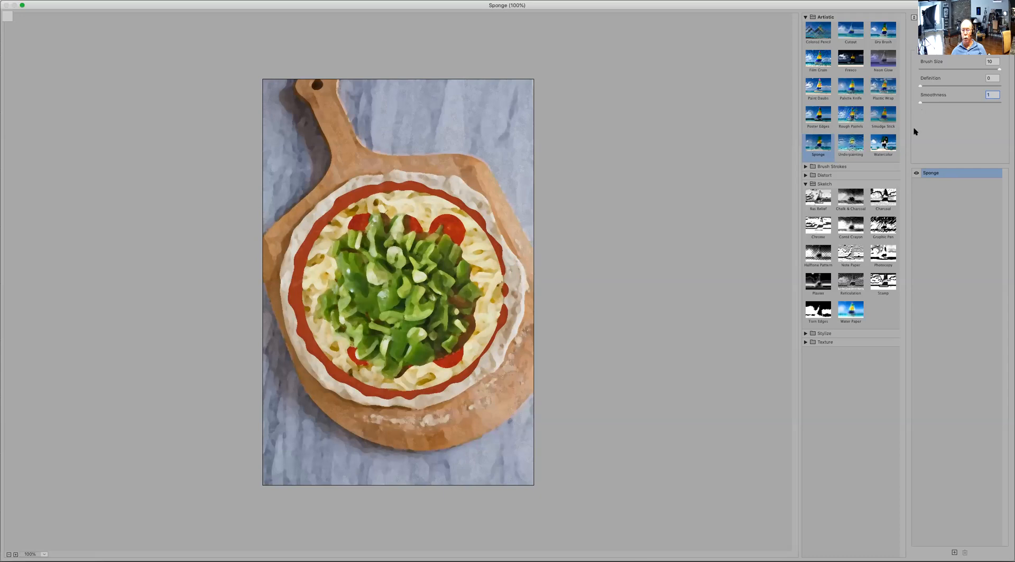
# - Preview the Underpainting filter with Brush Size 6, Texture Coverage 6 and the Sandstone texture
pyautogui.click(850, 142)
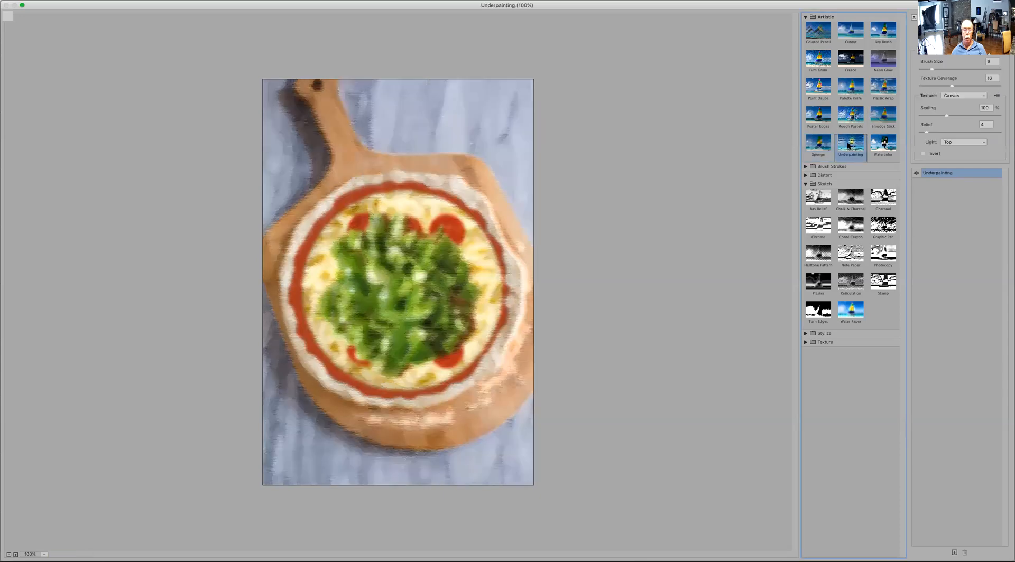
pyautogui.moveTo(963, 67)
pyautogui.mouseDown()
pyautogui.moveTo(977, 63)
pyautogui.moveTo(936, 70)
pyautogui.mouseUp()
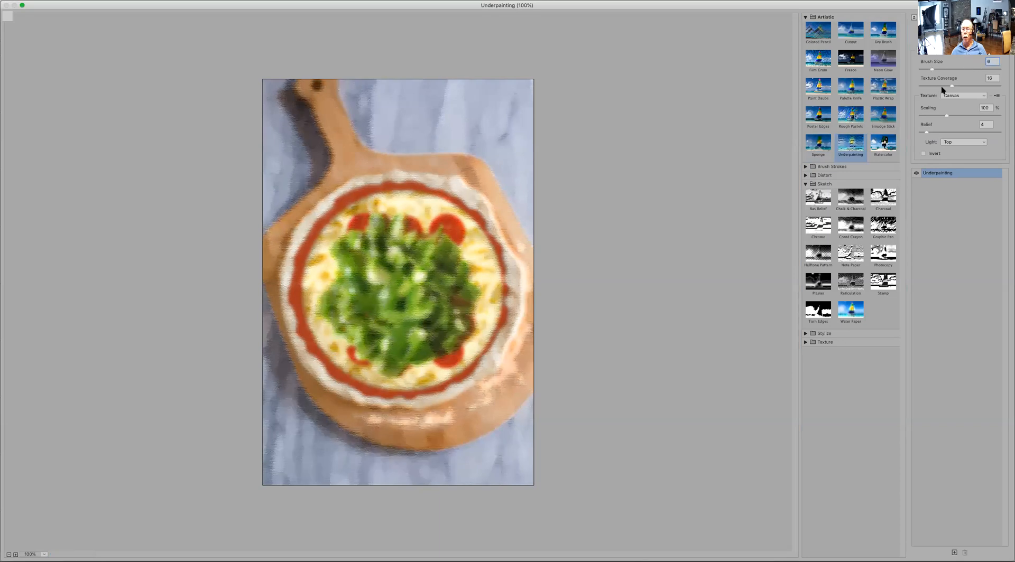
pyautogui.click(939, 87)
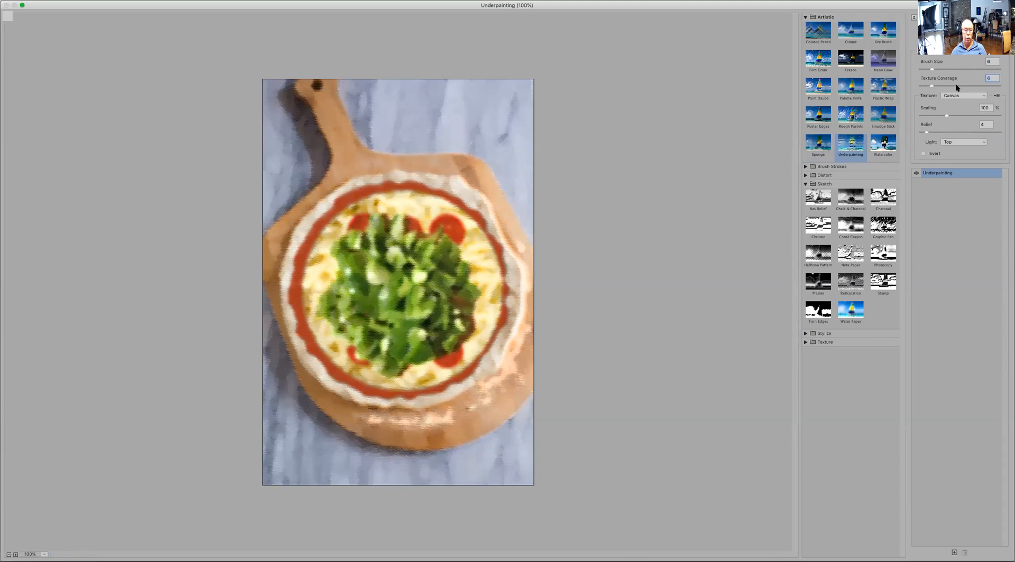
pyautogui.moveTo(934, 85); pyautogui.dragTo(931, 87)
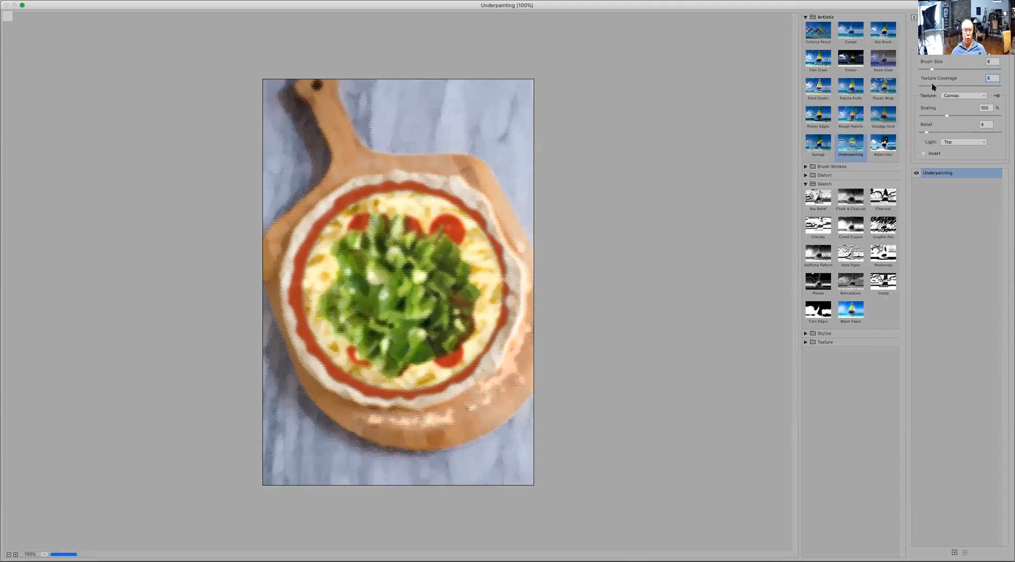
pyautogui.click(959, 97)
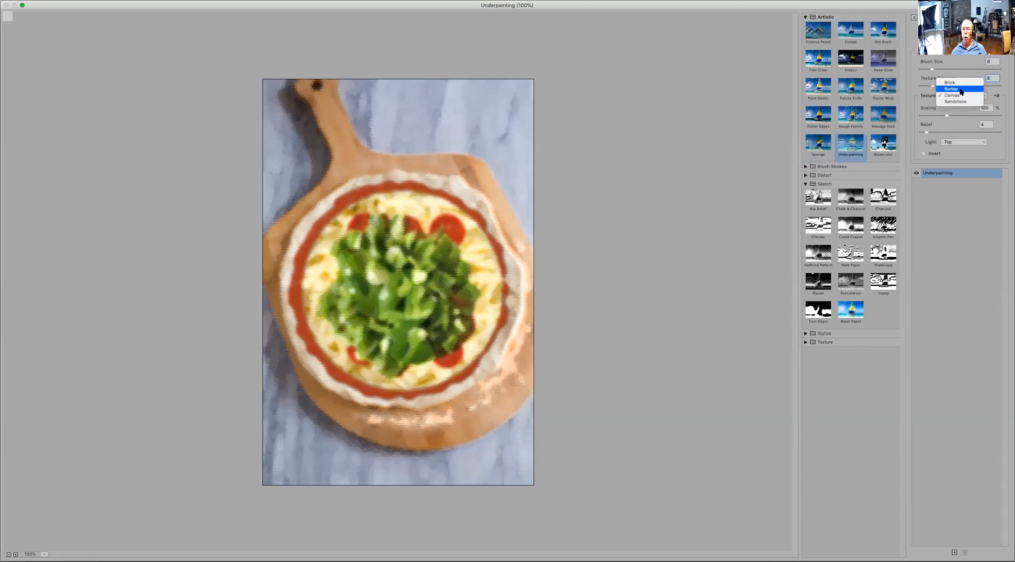
pyautogui.click(960, 102)
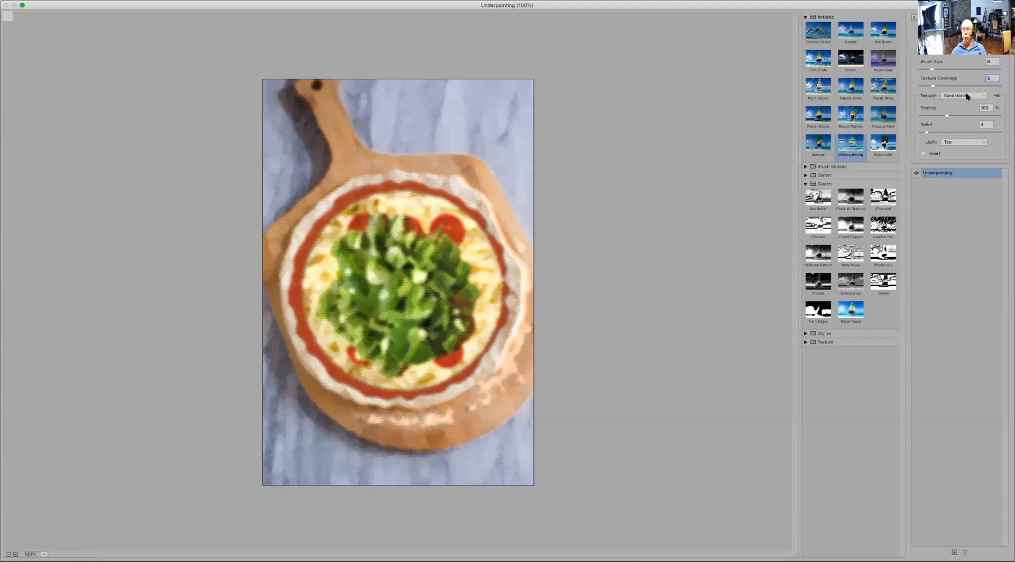
# - Compare the Burlap, Brick and Canvas textures on the Underpainting filter, ending with Canvas
pyautogui.click(967, 97)
pyautogui.click(966, 85)
pyautogui.click(960, 97)
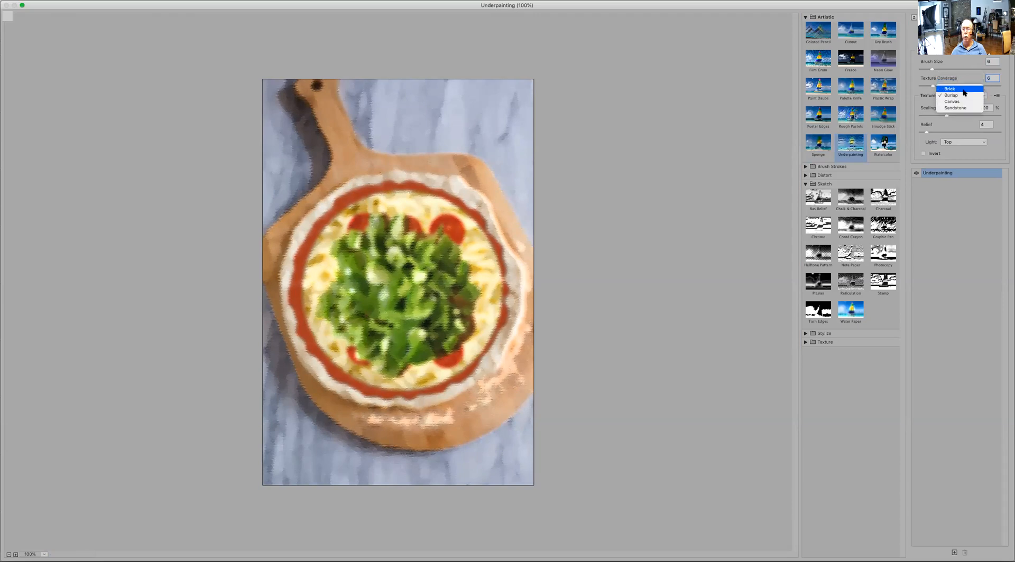
pyautogui.click(960, 89)
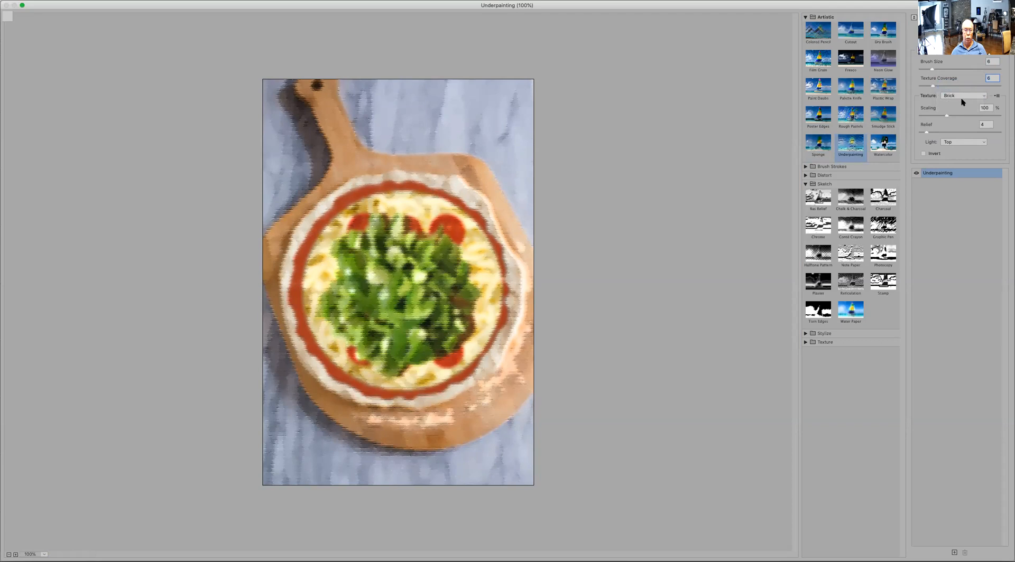
pyautogui.click(961, 96)
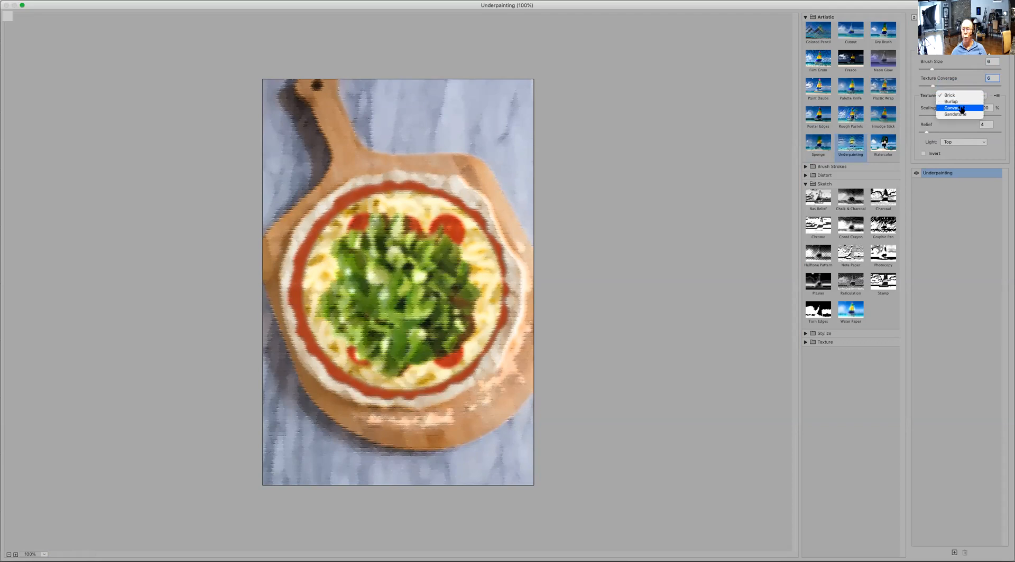
pyautogui.click(960, 106)
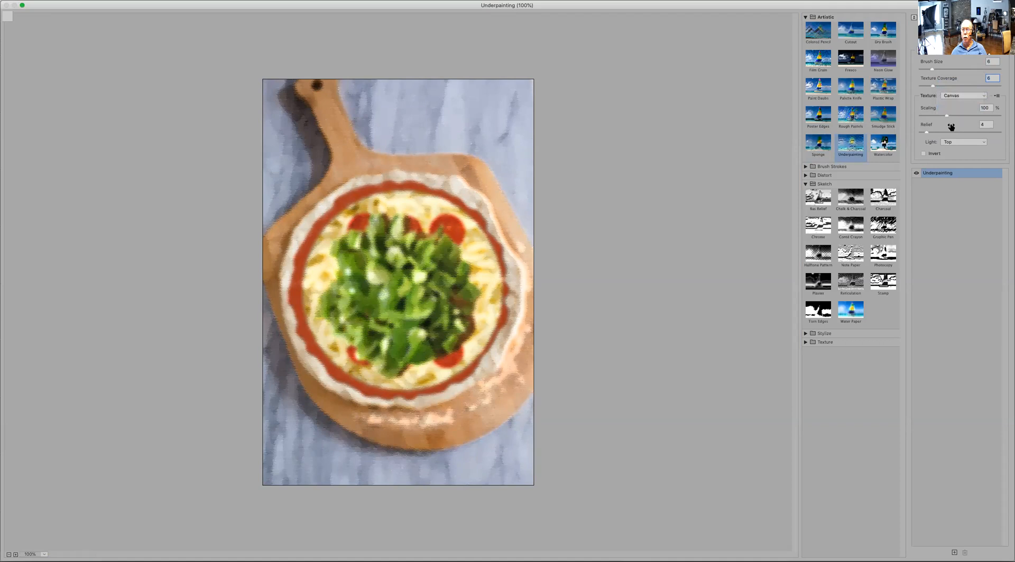
# - Set the Underpainting texture's Scaling to 109% and Relief to 27, and compare Bottom Right, Top Left and Bottom light directions
pyautogui.moveTo(964, 116)
pyautogui.mouseDown()
pyautogui.moveTo(988, 117)
pyautogui.moveTo(905, 111)
pyautogui.moveTo(990, 135)
pyautogui.moveTo(931, 132)
pyautogui.moveTo(973, 132)
pyautogui.mouseUp()
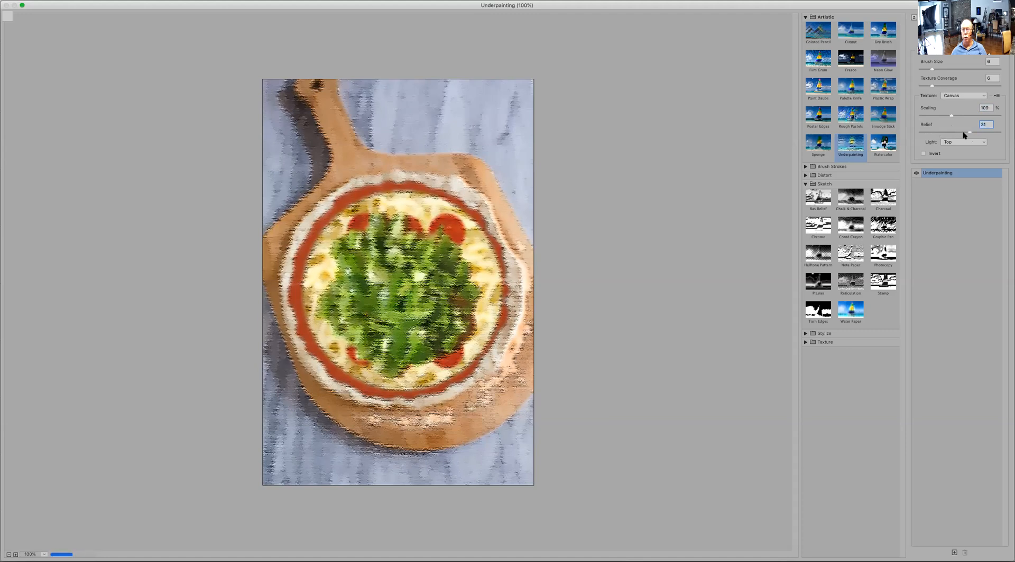
pyautogui.click(974, 142)
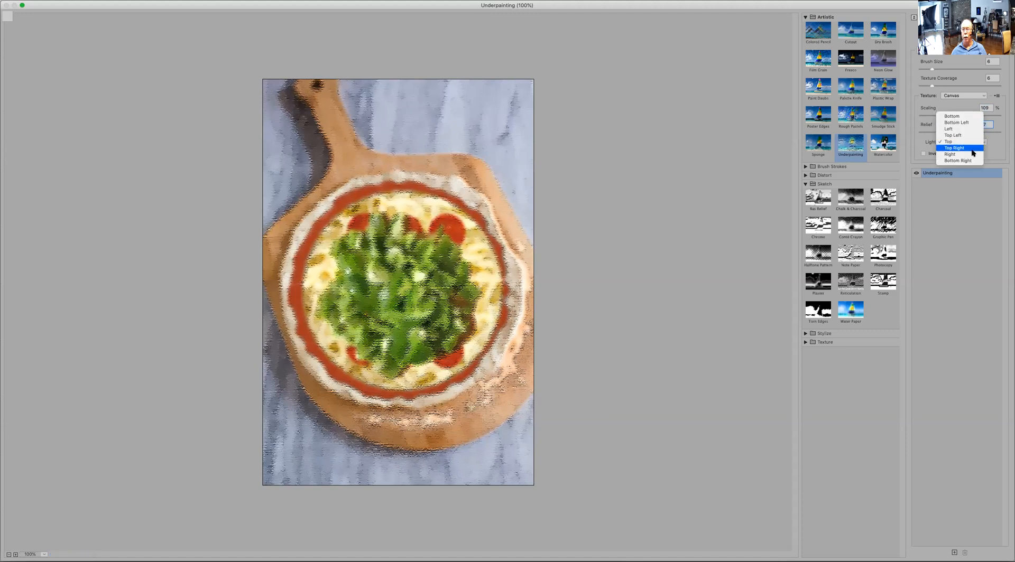
pyautogui.click(972, 162)
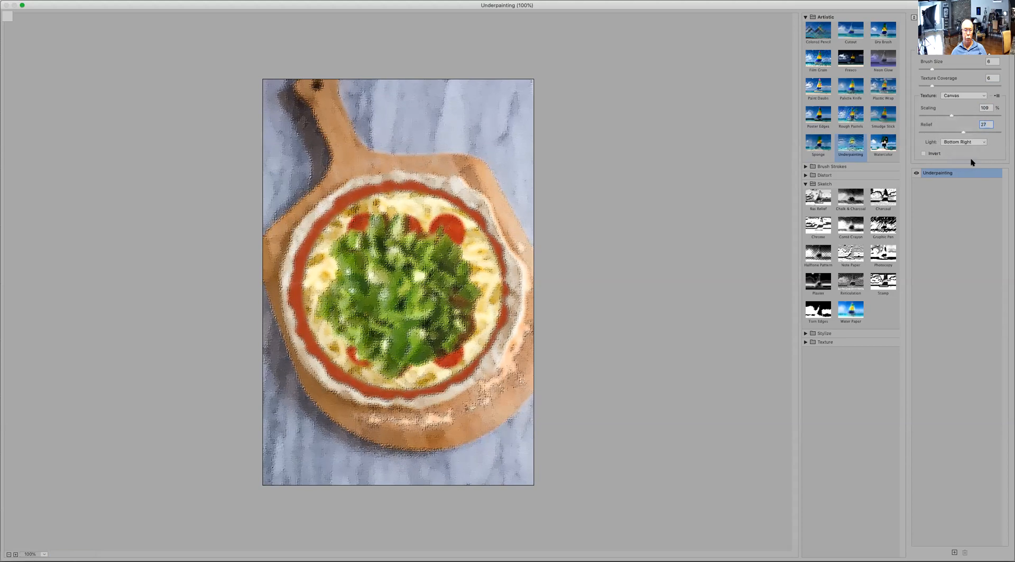
pyautogui.click(966, 144)
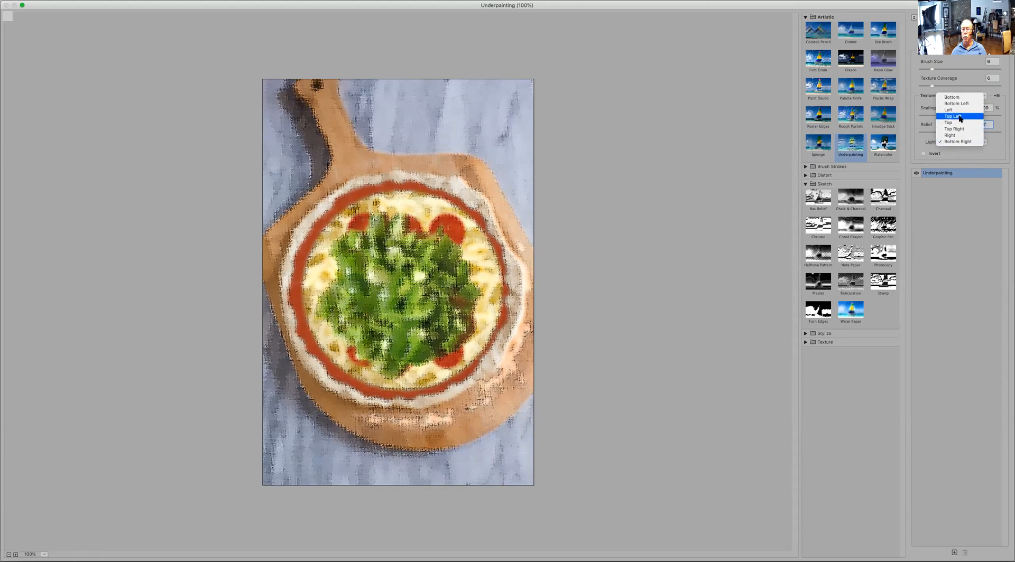
pyautogui.click(960, 117)
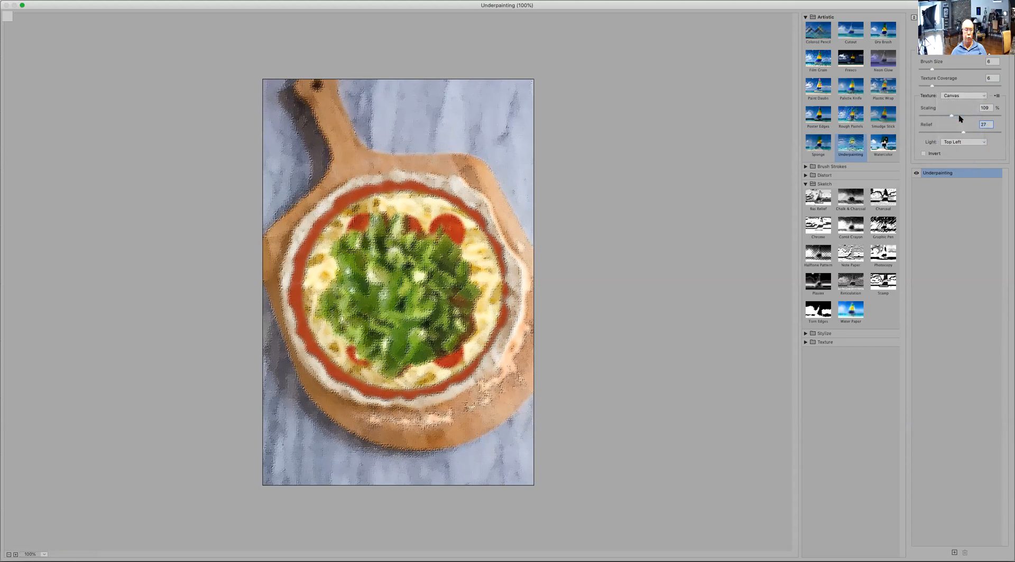
pyautogui.click(963, 143)
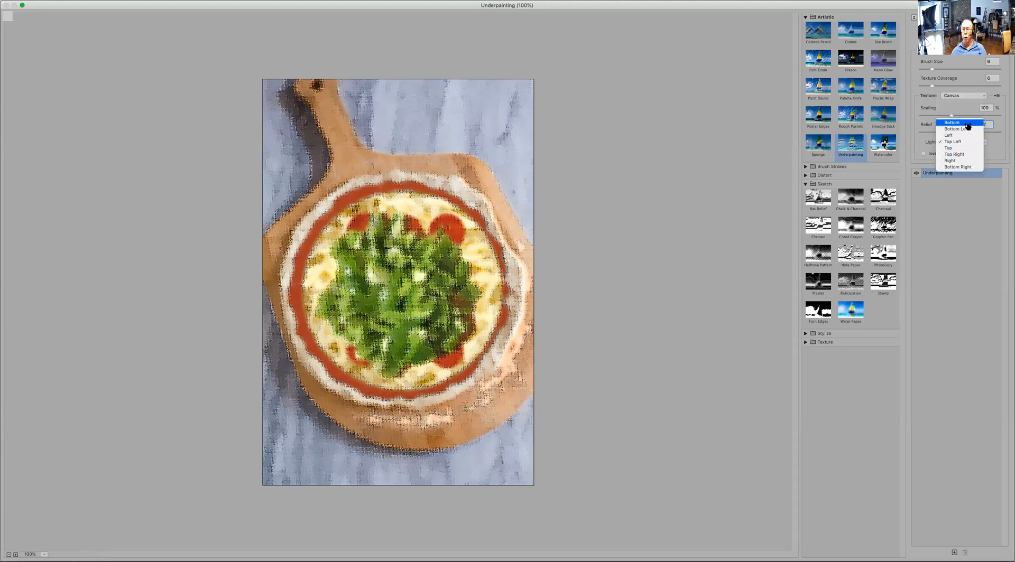
pyautogui.click(967, 123)
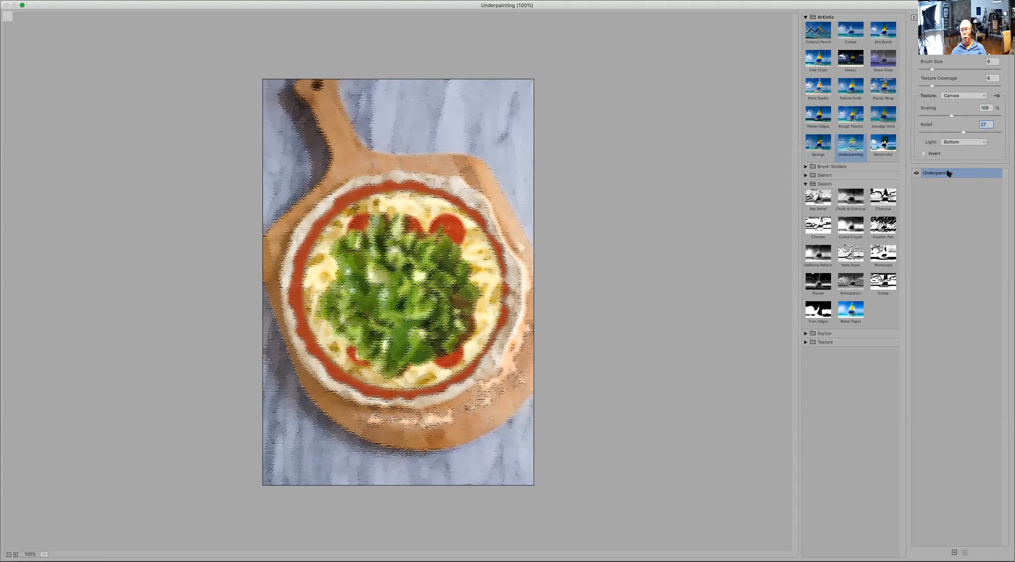
# - Preview the Watercolor filter with Brush Detail 14, Shadow Intensity 0 and Texture 2
pyautogui.click(891, 148)
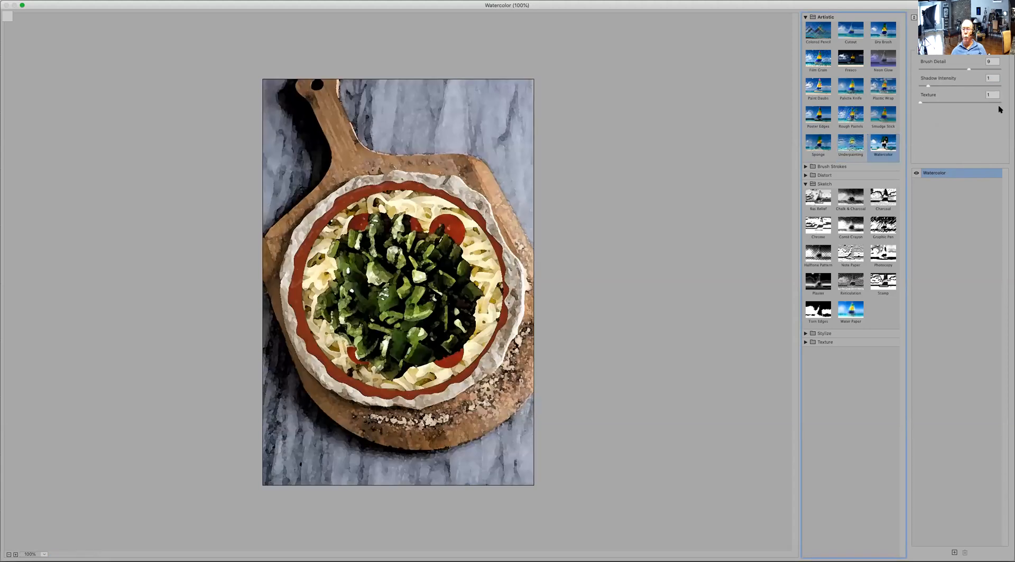
pyautogui.click(968, 69)
pyautogui.moveTo(936, 72)
pyautogui.mouseDown()
pyautogui.moveTo(997, 73)
pyautogui.moveTo(969, 87)
pyautogui.moveTo(1003, 90)
pyautogui.moveTo(915, 86)
pyautogui.moveTo(992, 104)
pyautogui.moveTo(907, 104)
pyautogui.mouseUp()
pyautogui.click(952, 104)
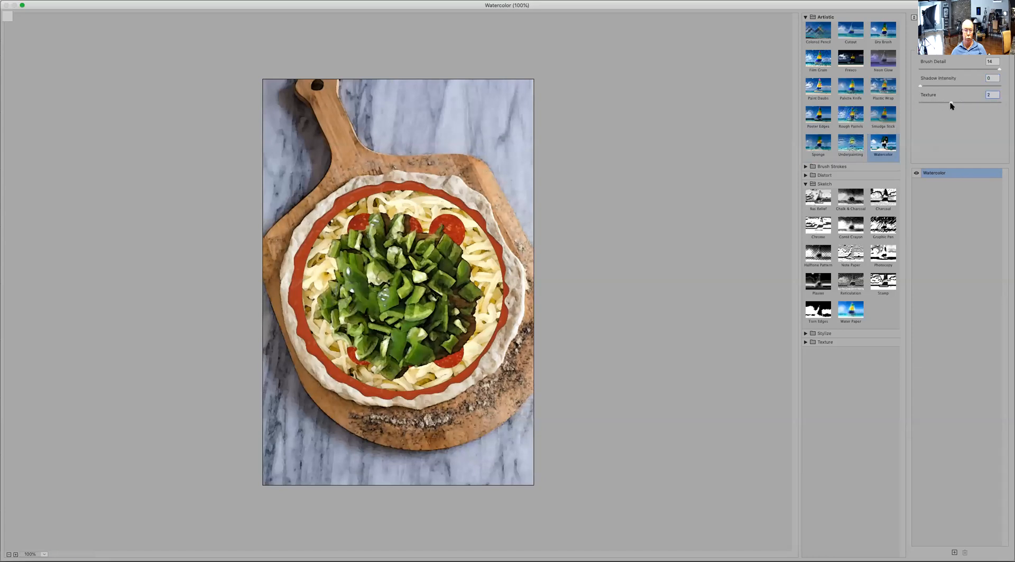
pyautogui.click(887, 151)
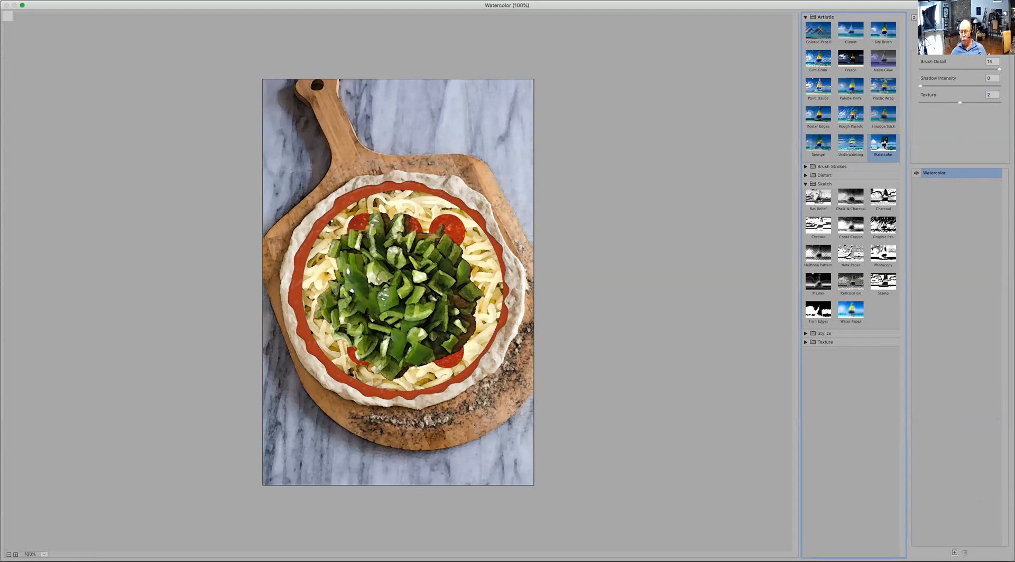
# - Add a second effect layer above Watercolor and change the lower one to Poster Edges
pyautogui.click(954, 552)
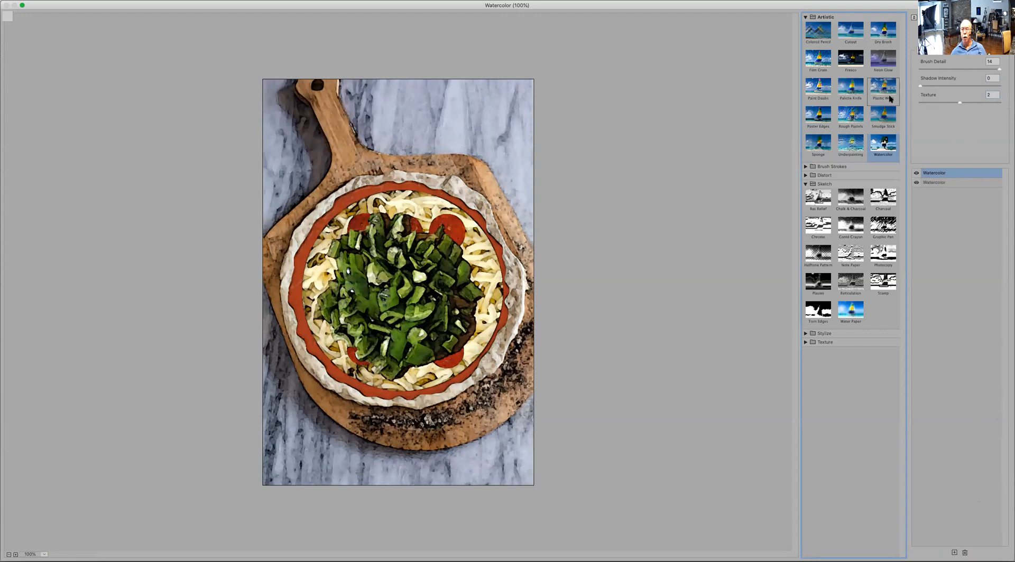
pyautogui.click(934, 182)
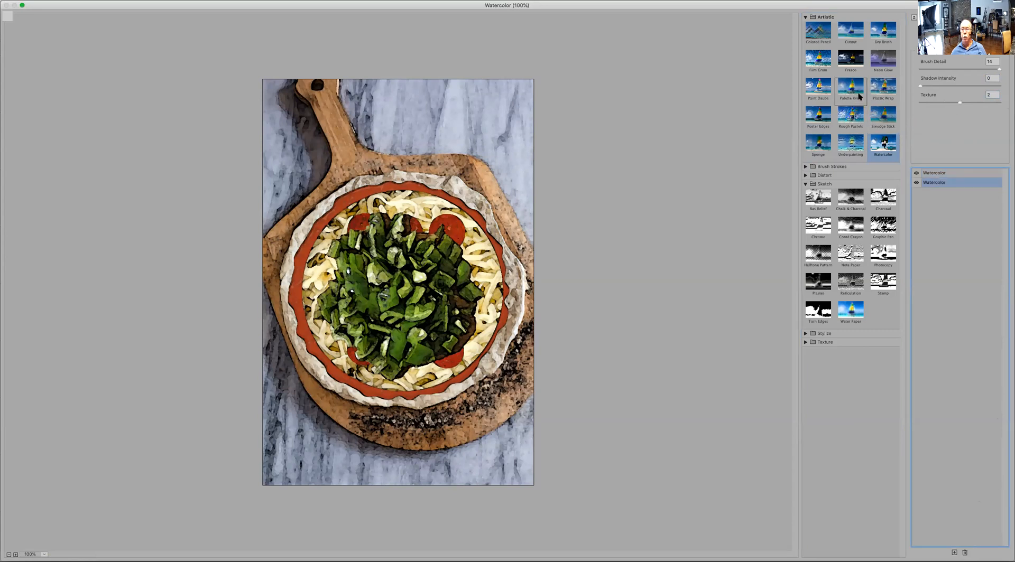
pyautogui.click(818, 118)
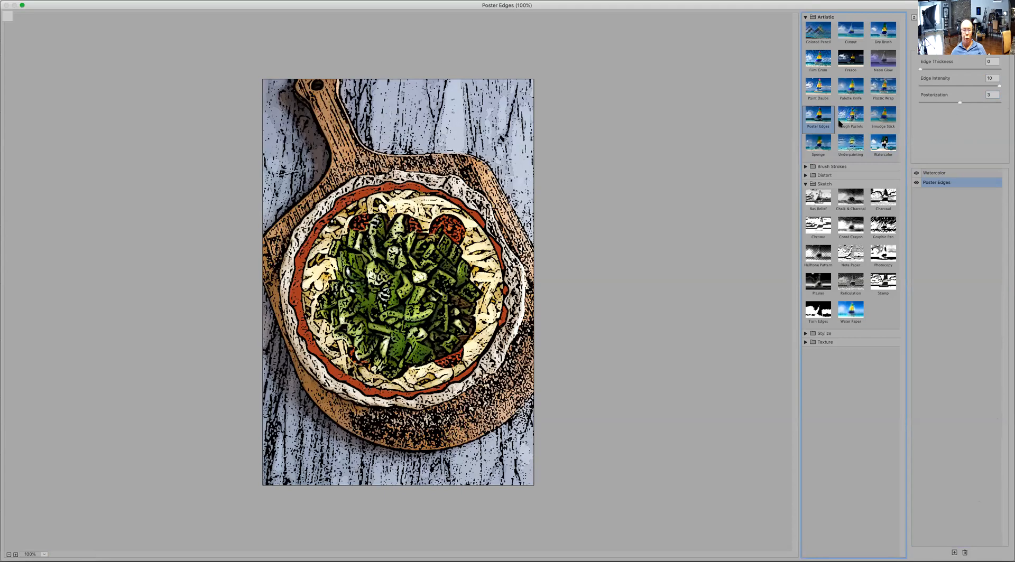
# - Move the Watercolor effect layer below Poster Edges, hide it, and delete it
pyautogui.moveTo(944, 175); pyautogui.dragTo(946, 191)
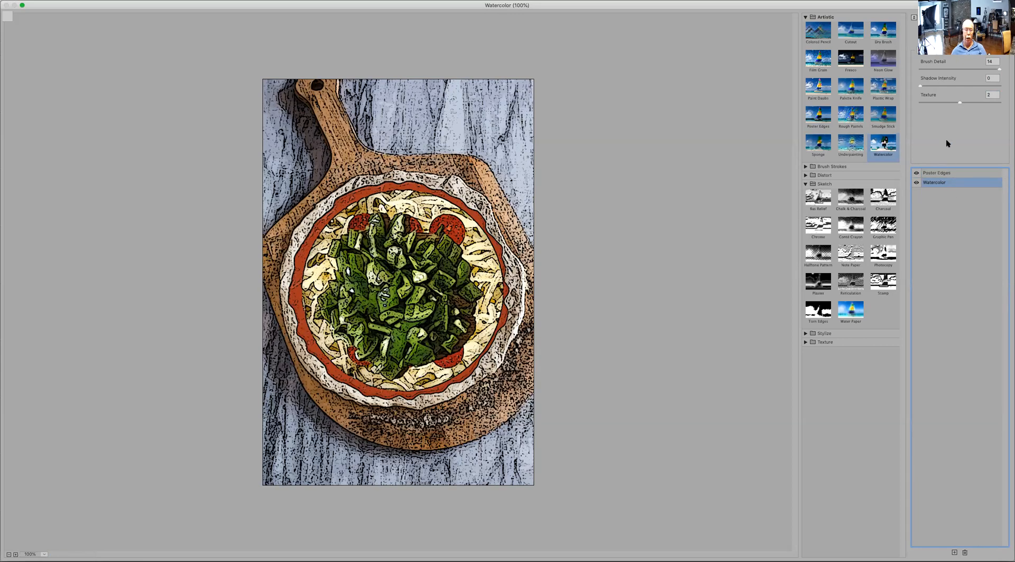
pyautogui.click(917, 183)
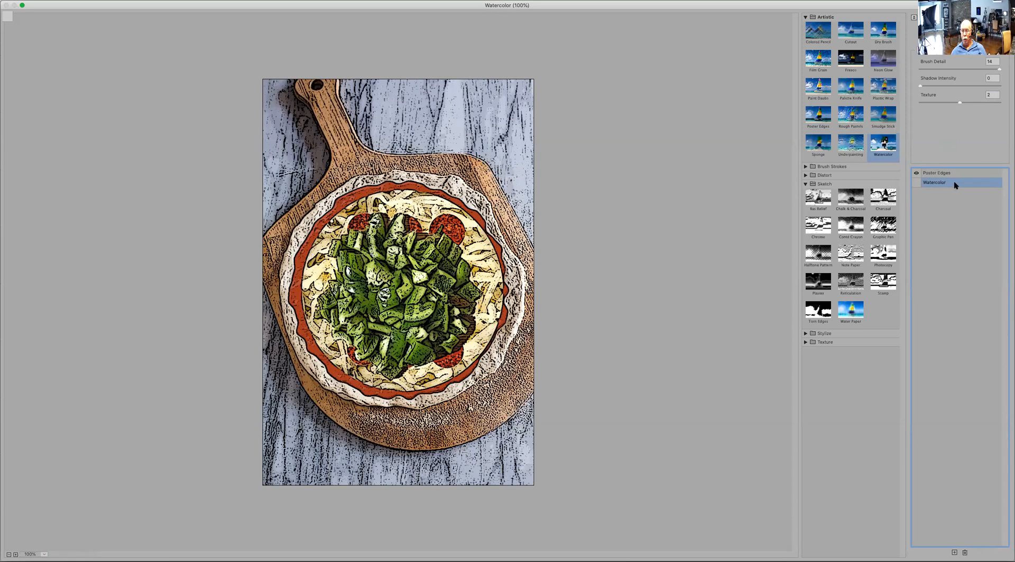
pyautogui.click(965, 553)
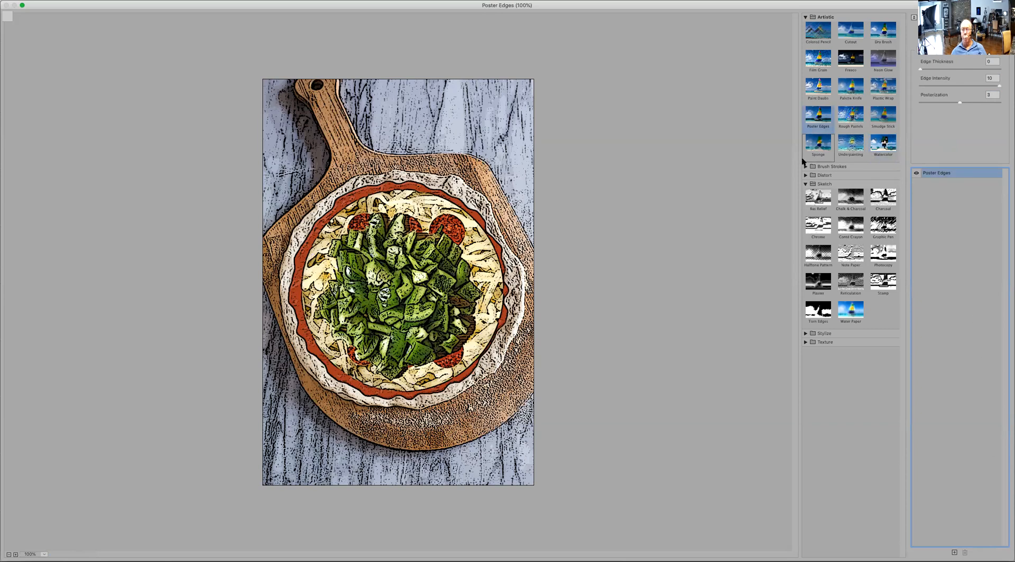
# - Preview the Brush Strokes filter Accented Edges with Edge Width 11, Edge Brightness 23 and Smoothness 1
pyautogui.click(805, 18)
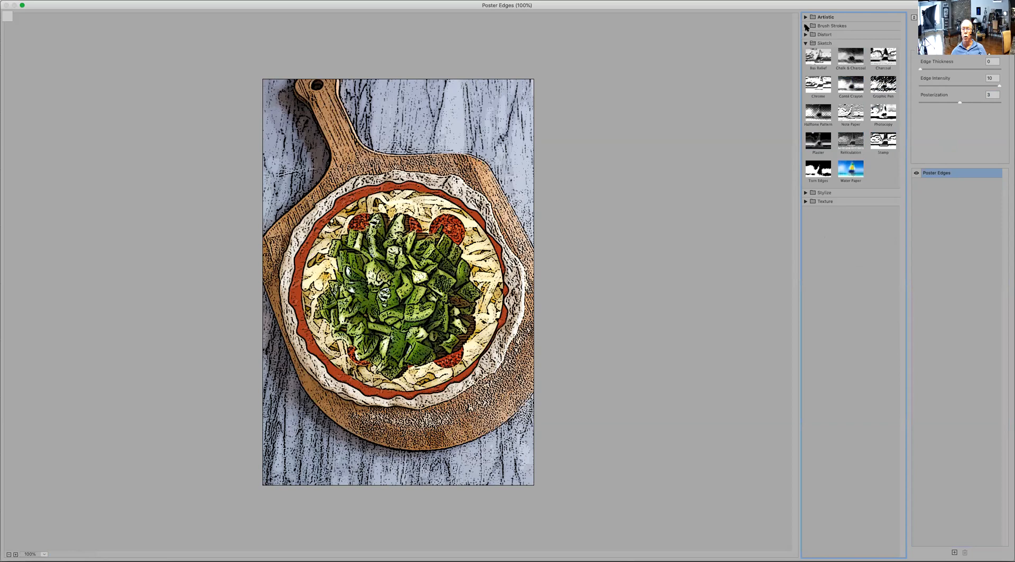
pyautogui.click(805, 26)
pyautogui.click(818, 40)
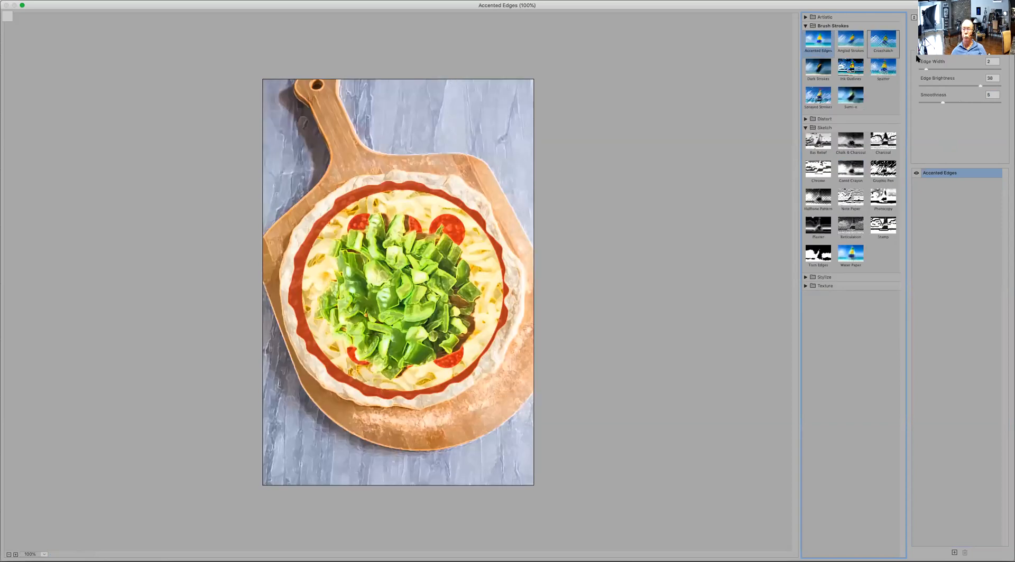
pyautogui.click(955, 69)
pyautogui.click(953, 67)
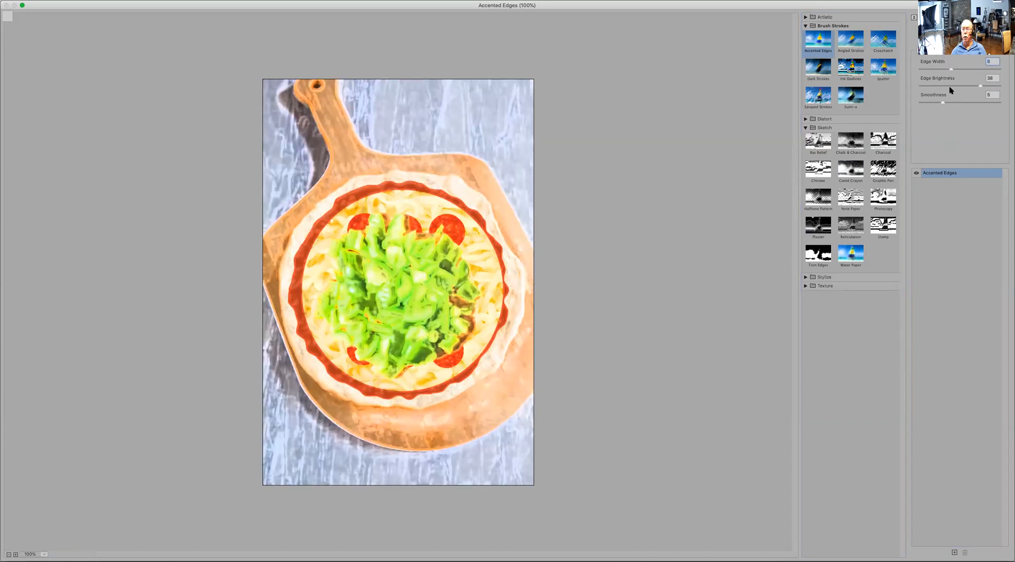
pyautogui.click(949, 86)
pyautogui.moveTo(958, 86); pyautogui.dragTo(978, 69)
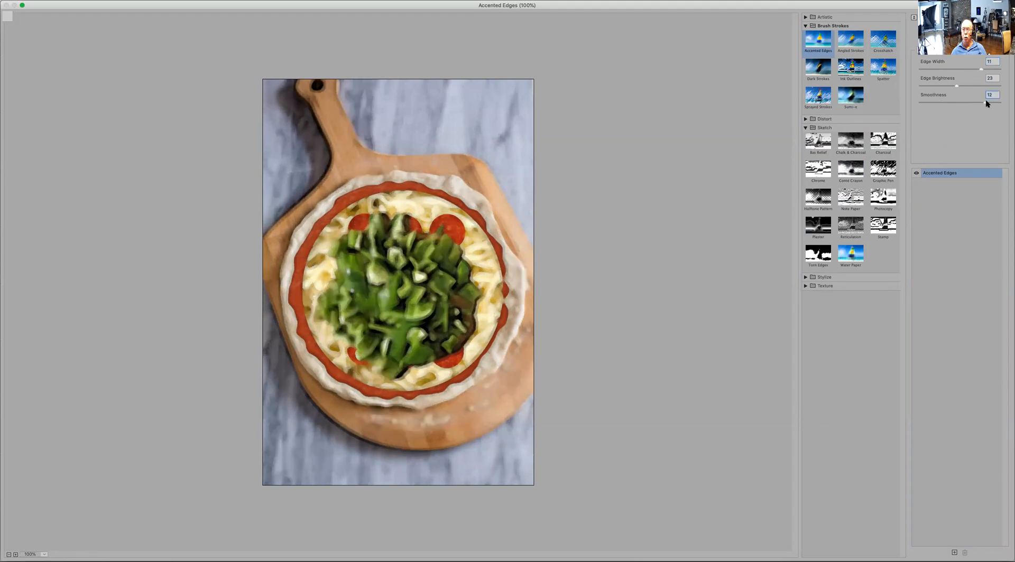
pyautogui.moveTo(984, 100); pyautogui.dragTo(907, 101)
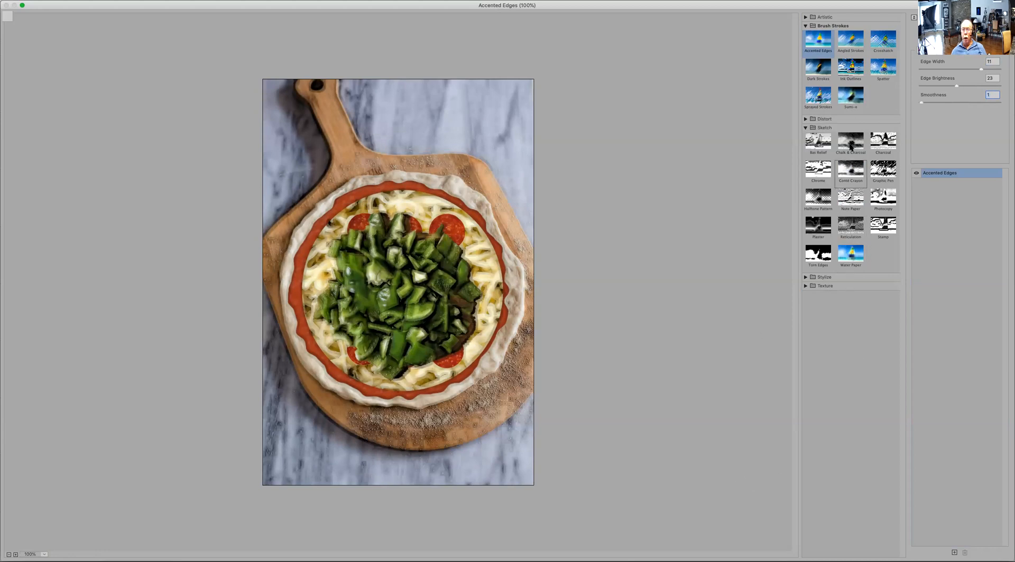
# - Preview the Angled Strokes filter with Direction Balance 51, Stroke Length 9 and Sharpness 10
pyautogui.click(805, 128)
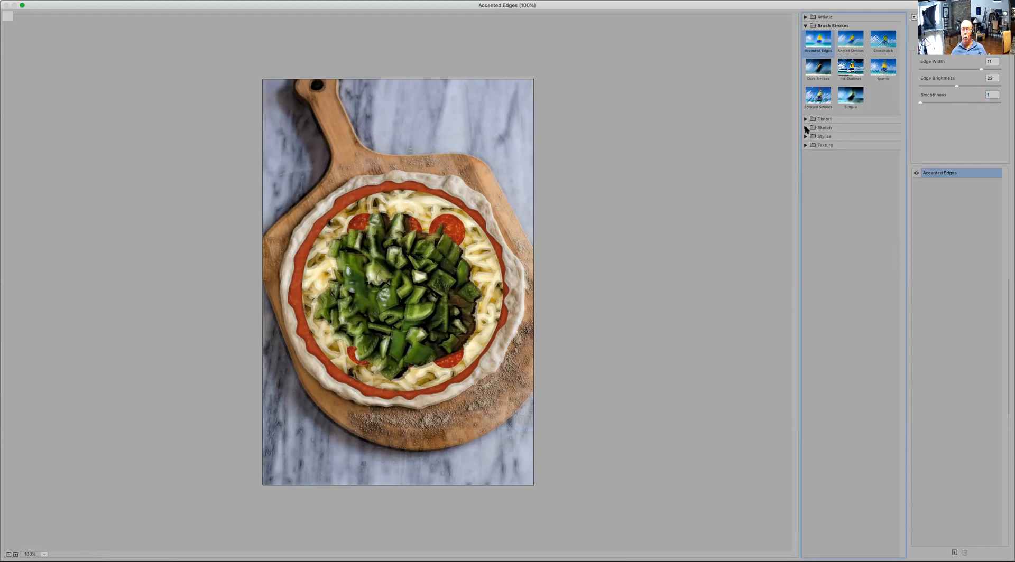
pyautogui.click(852, 38)
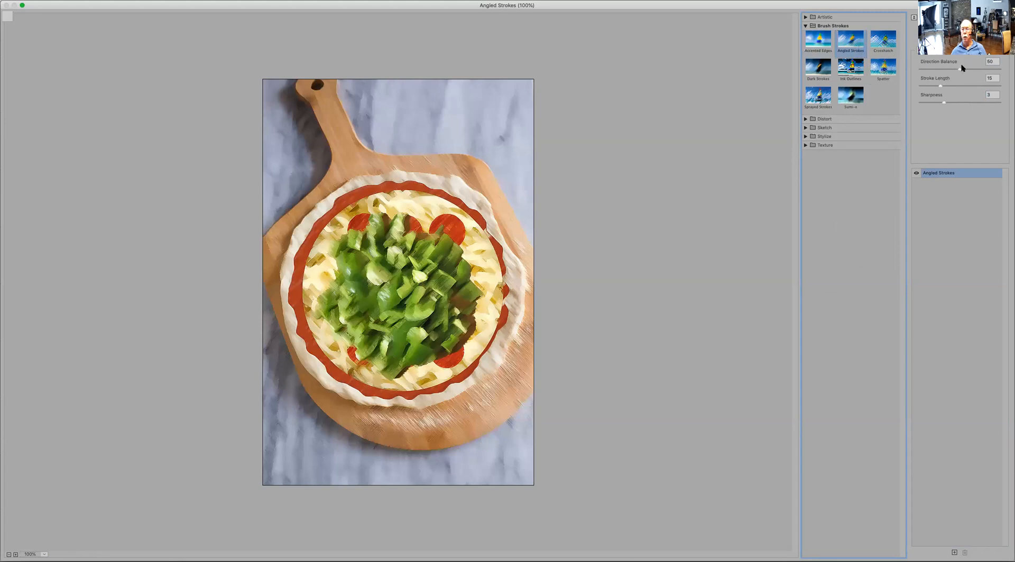
pyautogui.moveTo(963, 69)
pyautogui.mouseDown()
pyautogui.moveTo(984, 71)
pyautogui.moveTo(960, 71)
pyautogui.moveTo(974, 84)
pyautogui.mouseUp()
pyautogui.click(955, 85)
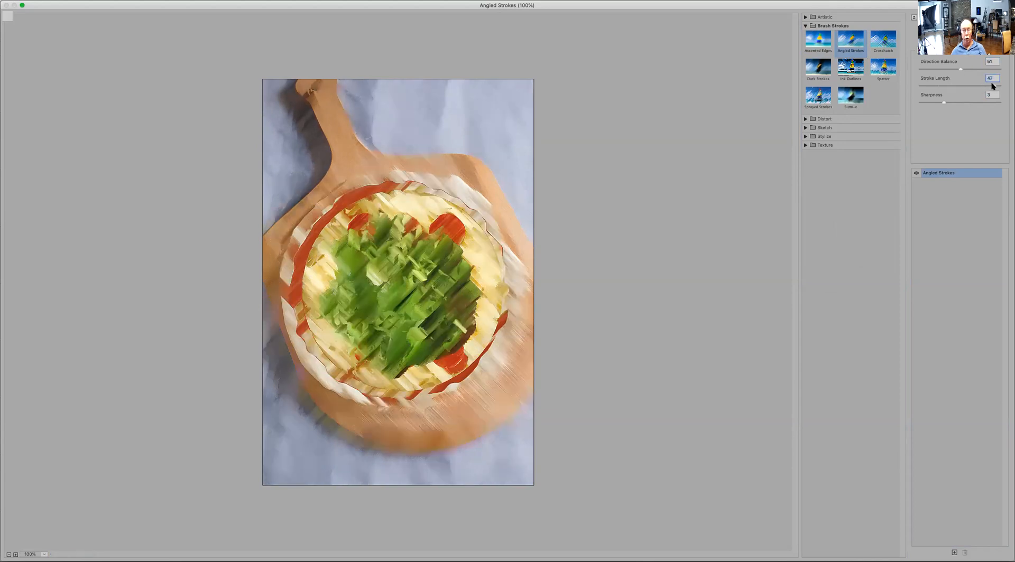
pyautogui.click(935, 86)
pyautogui.click(930, 85)
pyautogui.moveTo(944, 100); pyautogui.dragTo(1001, 100)
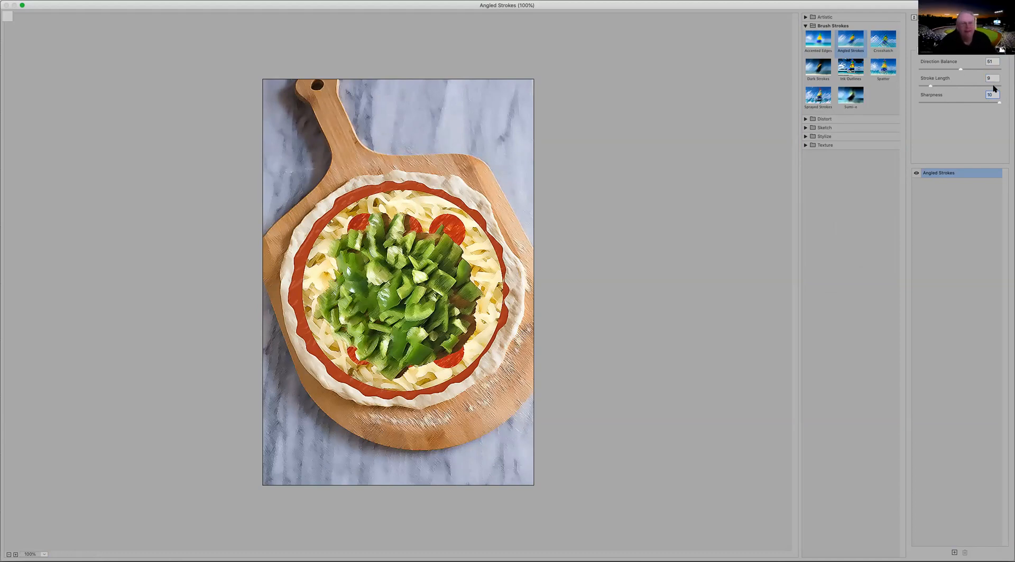
# - Try the maximum Stroke Length on Angled Strokes, and settle on Stroke Length 11 and Sharpness 4
pyautogui.moveTo(992, 86); pyautogui.dragTo(1005, 89)
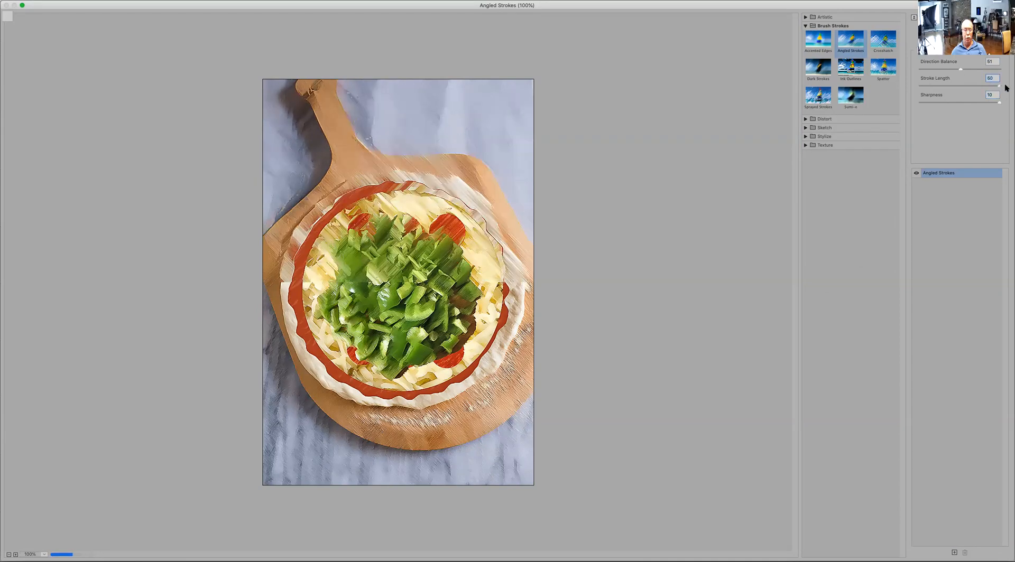
pyautogui.moveTo(998, 88); pyautogui.dragTo(933, 87)
pyautogui.click(954, 103)
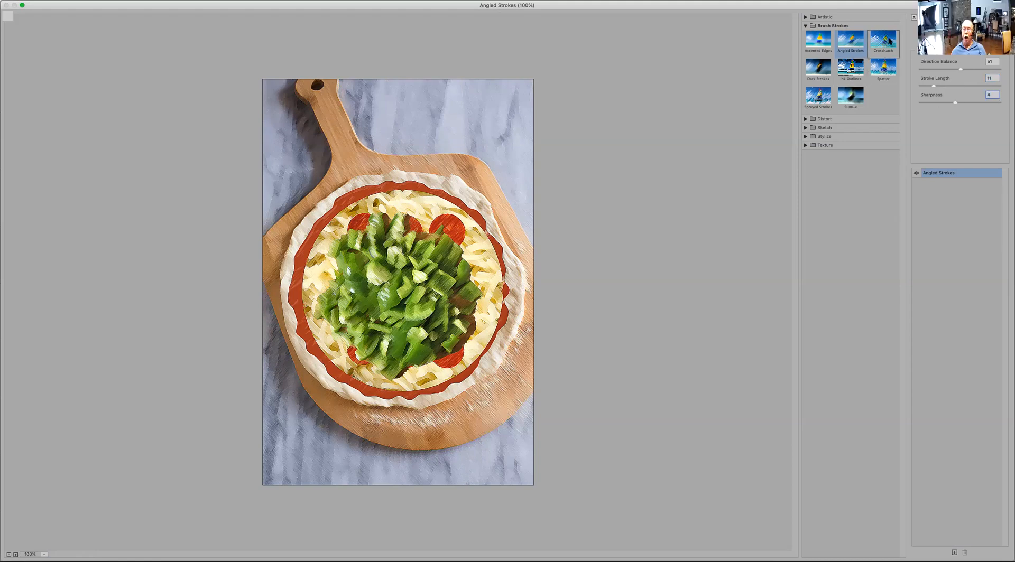
# - Preview the Crosshatch filter with Sharpness 15 and Strength 2, comparing Stroke Length 29 with a much shorter stroke
pyautogui.click(888, 41)
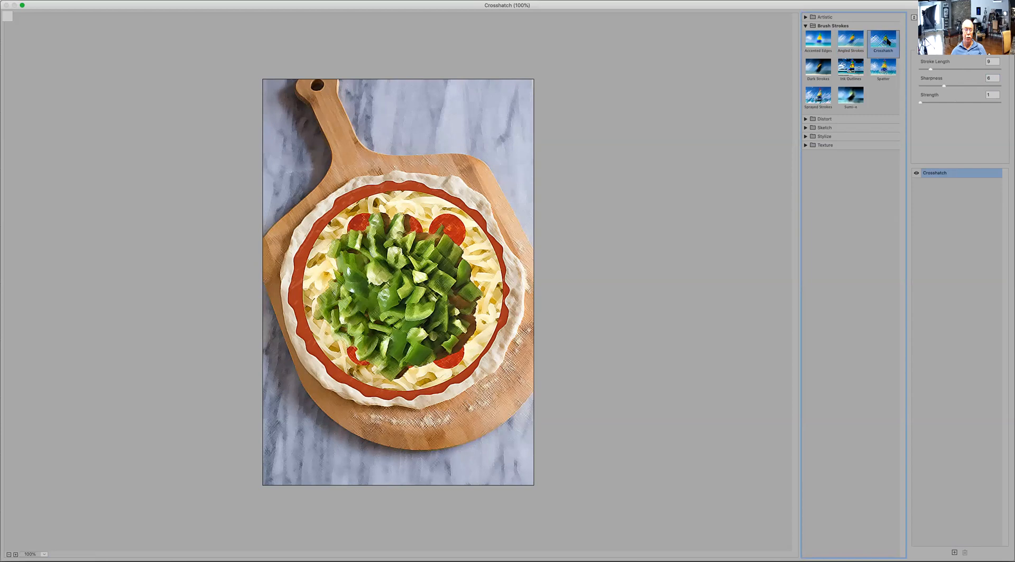
pyautogui.click(963, 69)
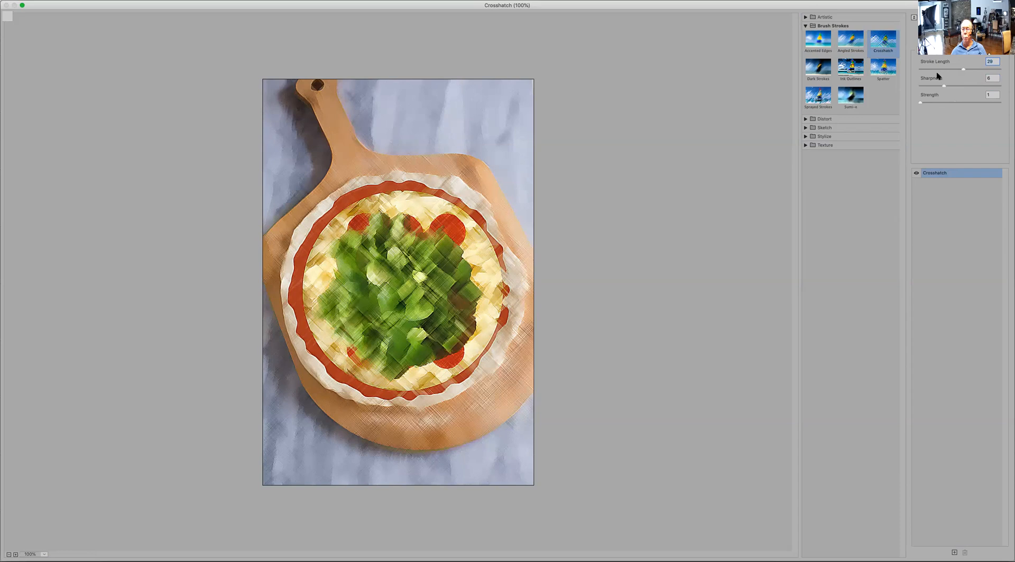
pyautogui.moveTo(956, 86); pyautogui.dragTo(980, 87)
pyautogui.click(961, 102)
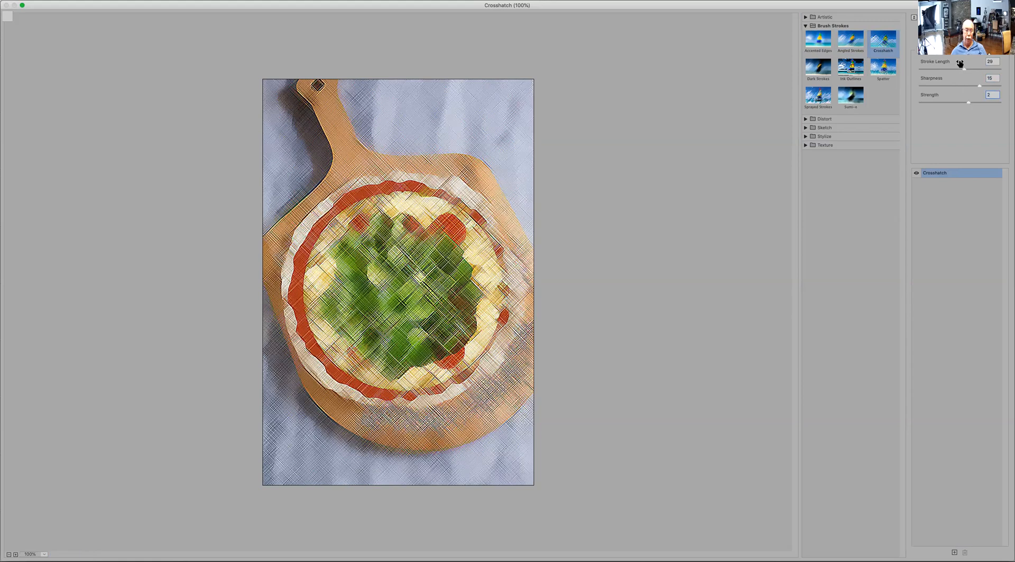
pyautogui.moveTo(937, 67); pyautogui.dragTo(925, 69)
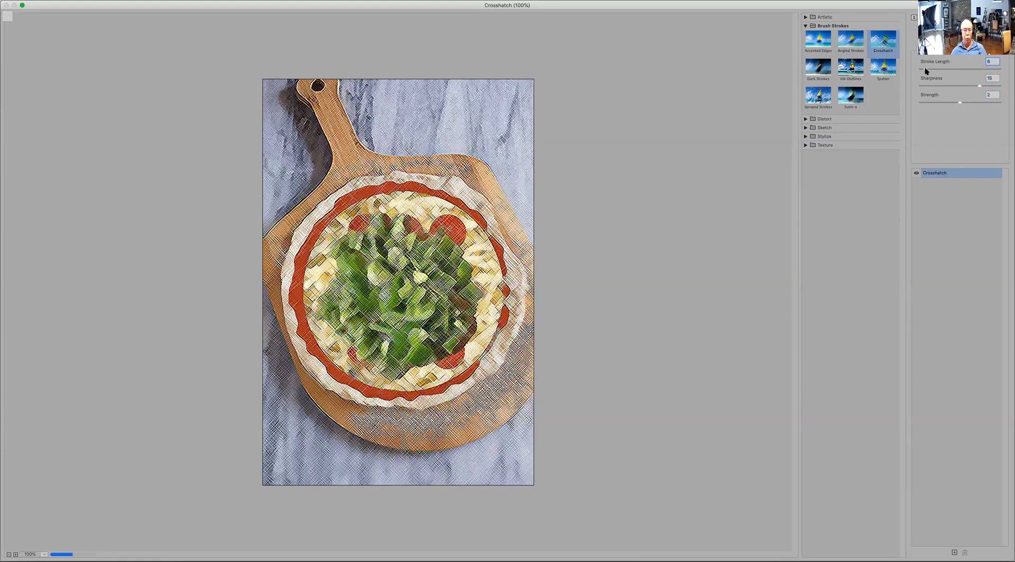
# - Set the Crosshatch filter's Sharpness to 7 and Strength to 1
pyautogui.click(947, 87)
pyautogui.click(954, 104)
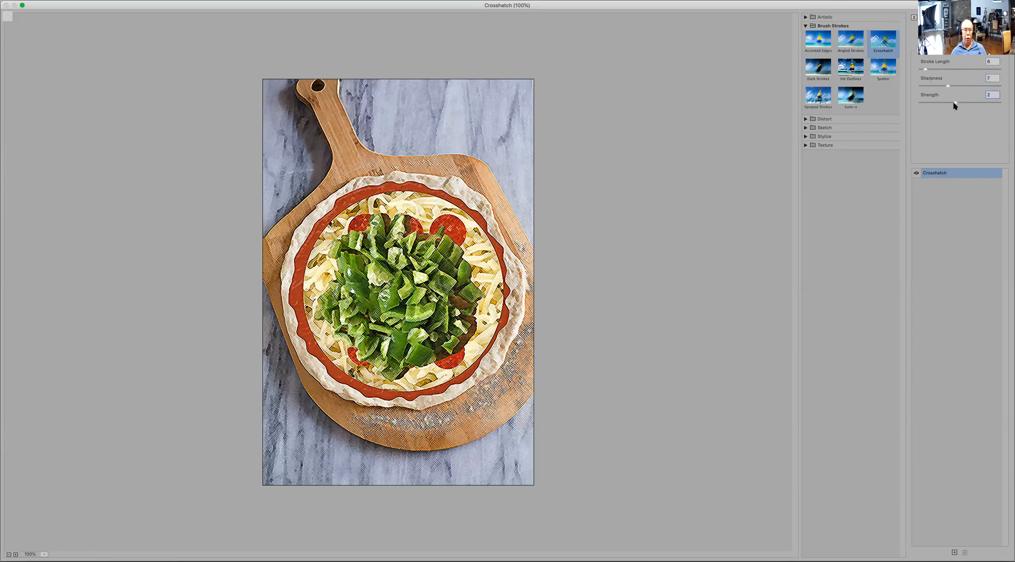
pyautogui.moveTo(946, 104); pyautogui.dragTo(935, 103)
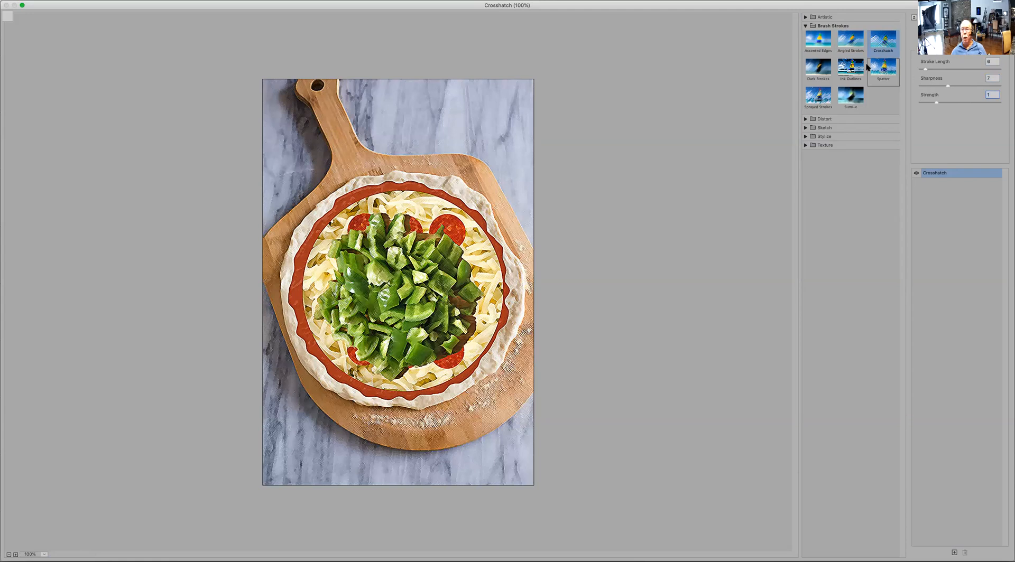
# - Preview the Dark Strokes filter with Balance 6 and Black Intensity 1, comparing White Intensity 8 with 3
pyautogui.click(818, 67)
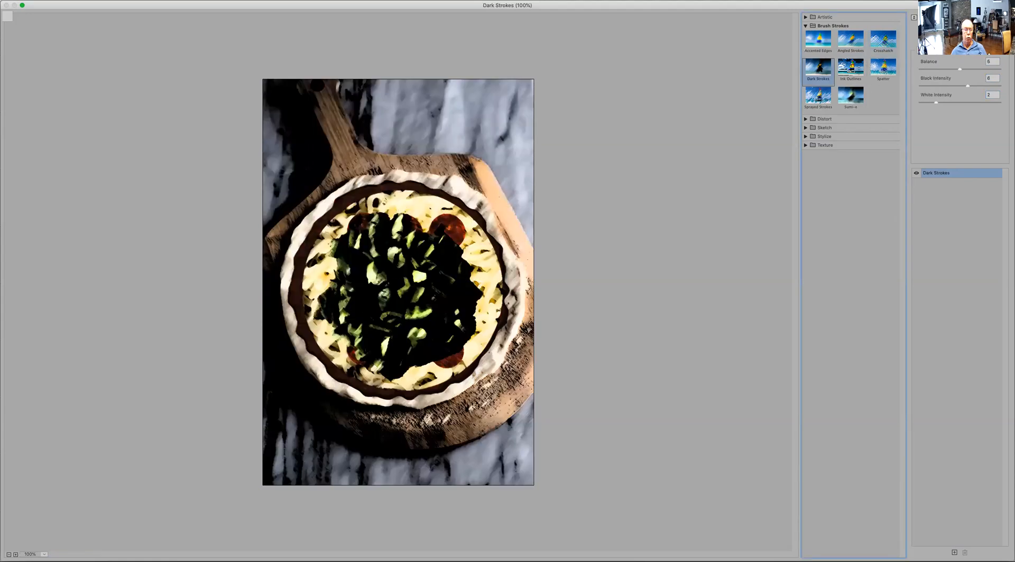
pyautogui.moveTo(950, 82); pyautogui.dragTo(927, 81)
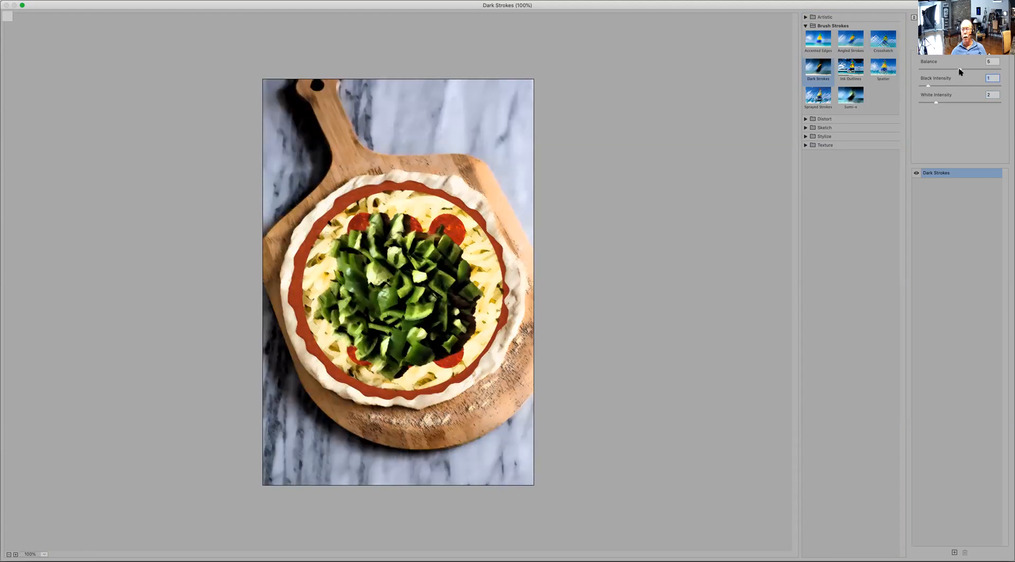
pyautogui.moveTo(940, 68); pyautogui.dragTo(965, 69)
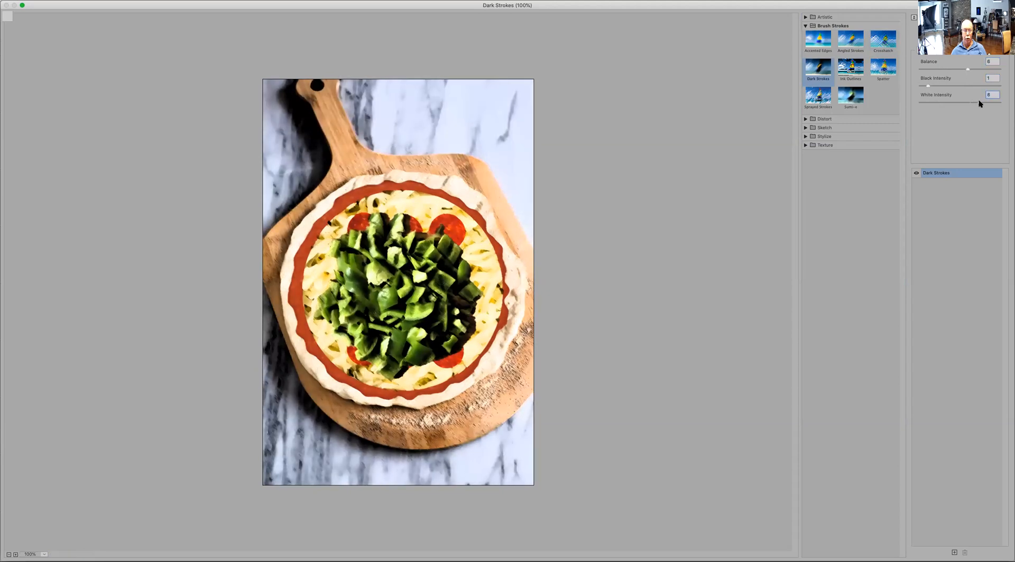
pyautogui.moveTo(986, 102); pyautogui.dragTo(948, 101)
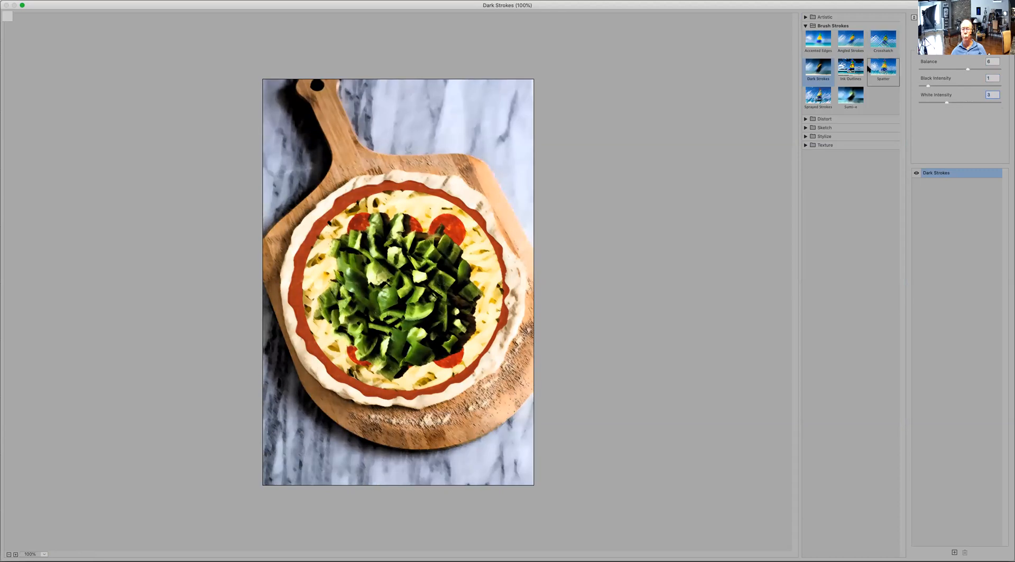
# - Preview the Ink Outlines filter with Stroke Length 39, Dark Intensity 1 and Light Intensity 35
pyautogui.click(850, 68)
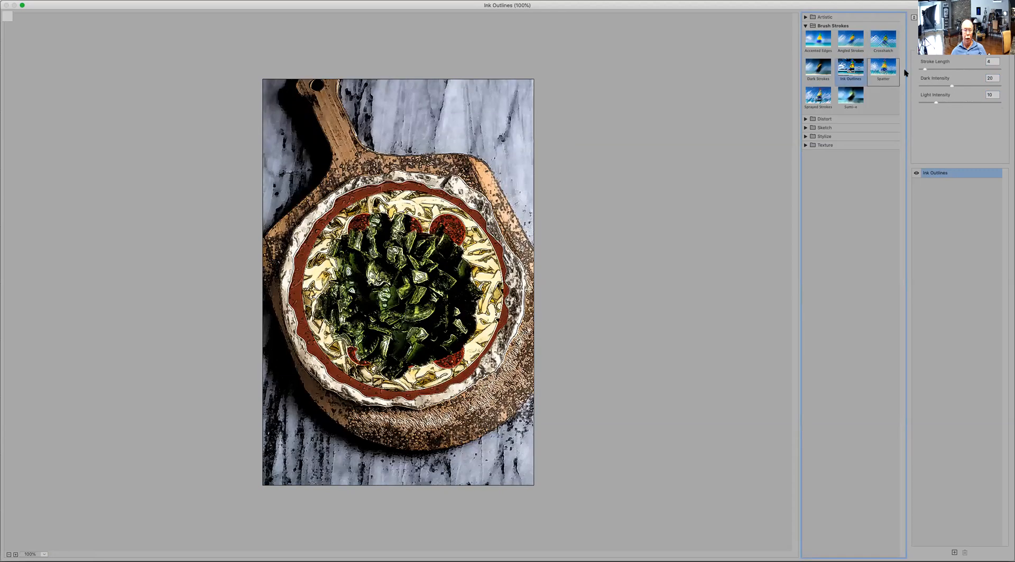
pyautogui.moveTo(943, 85); pyautogui.dragTo(922, 84)
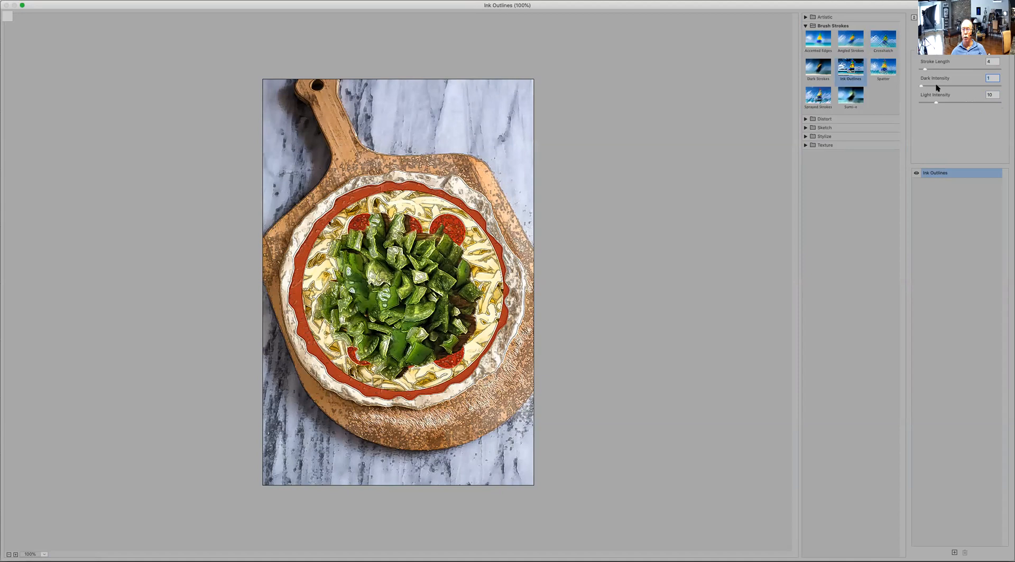
pyautogui.moveTo(966, 70); pyautogui.dragTo(983, 70)
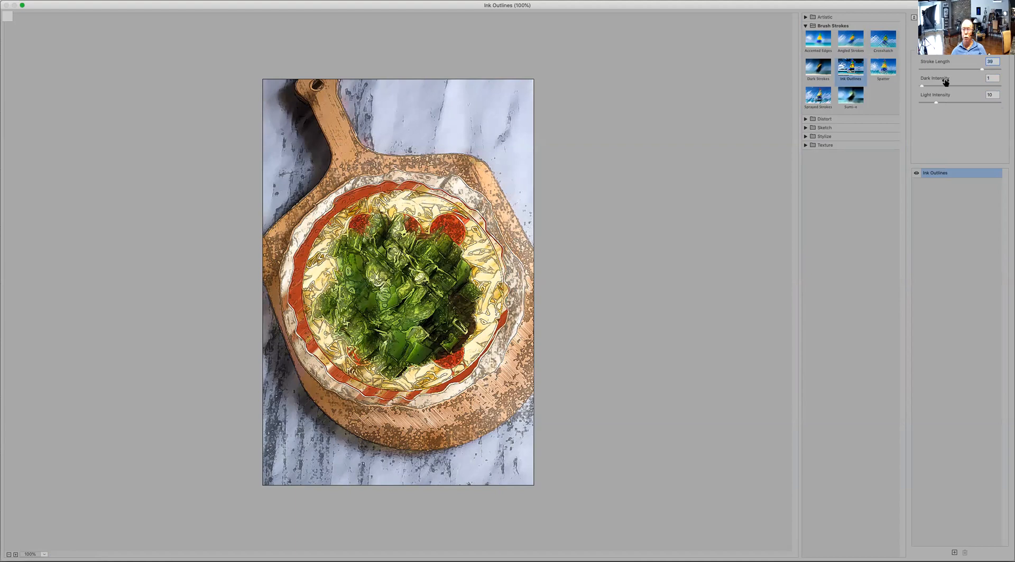
pyautogui.moveTo(939, 102); pyautogui.dragTo(970, 102)
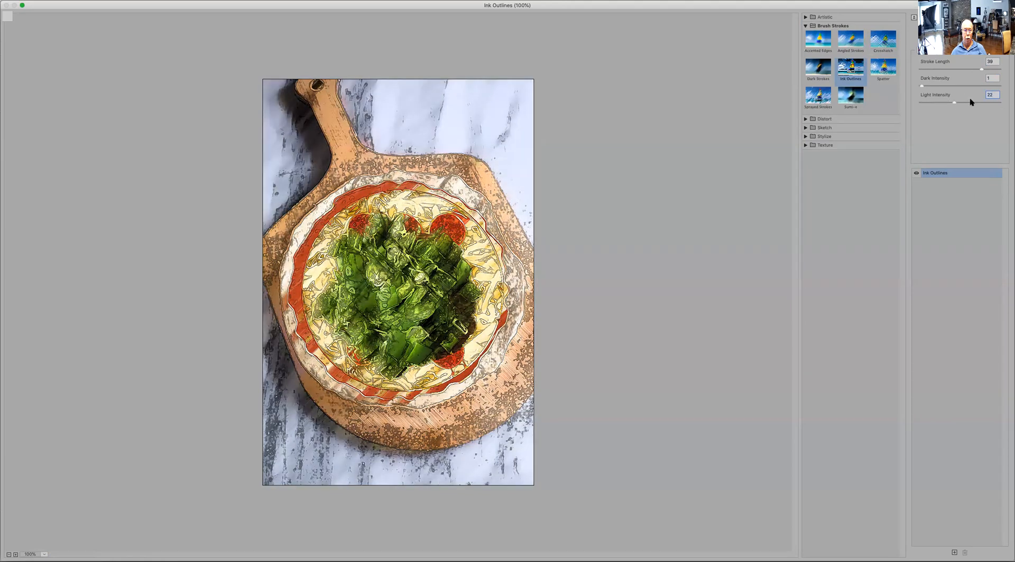
pyautogui.click(973, 101)
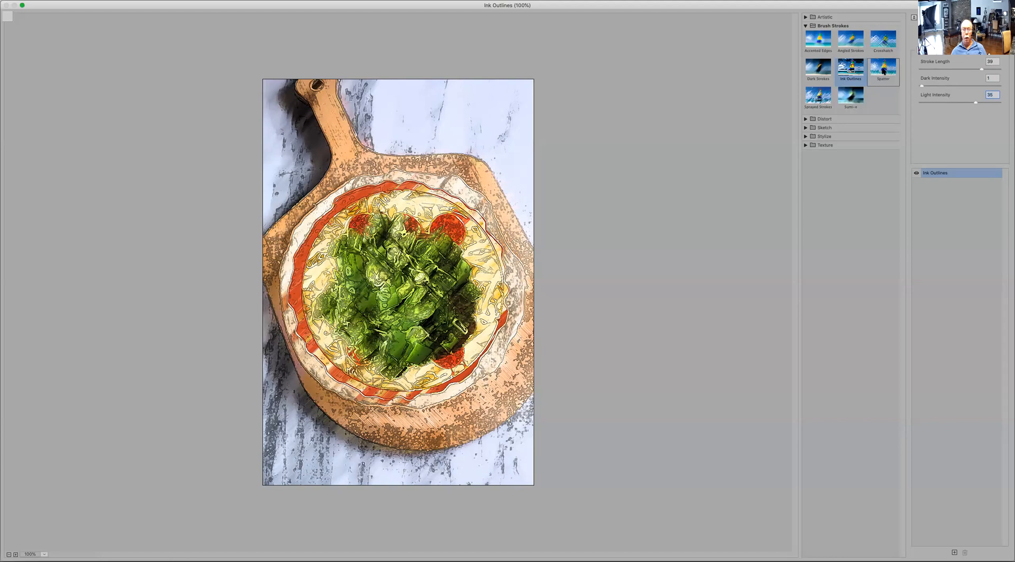
# - Preview the Spatter filter, comparing Smoothness 1 with Smoothness 8 at Spray Radius 12
pyautogui.click(884, 74)
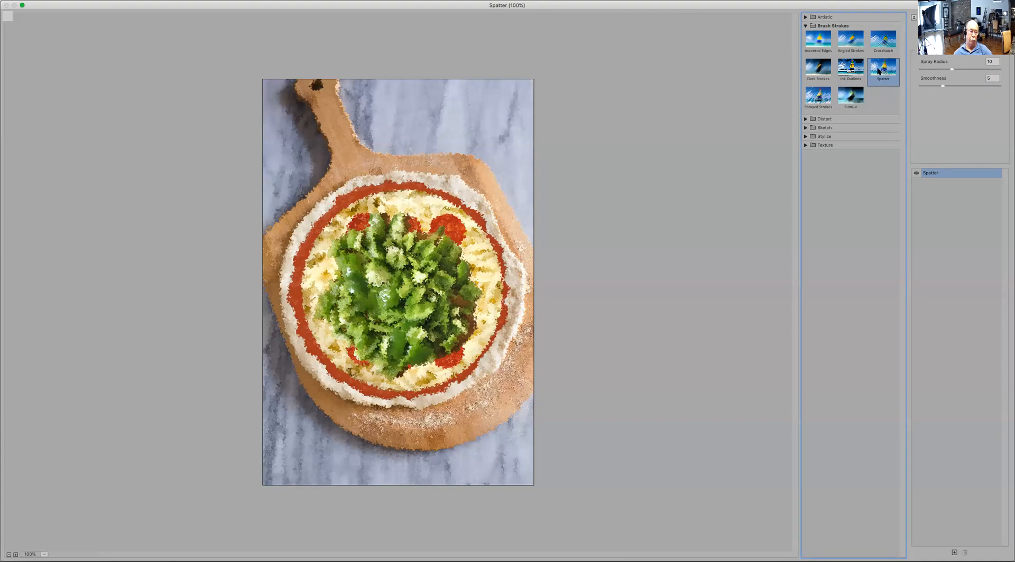
pyautogui.moveTo(951, 70)
pyautogui.mouseDown()
pyautogui.moveTo(914, 68)
pyautogui.moveTo(1010, 64)
pyautogui.moveTo(947, 65)
pyautogui.mouseUp()
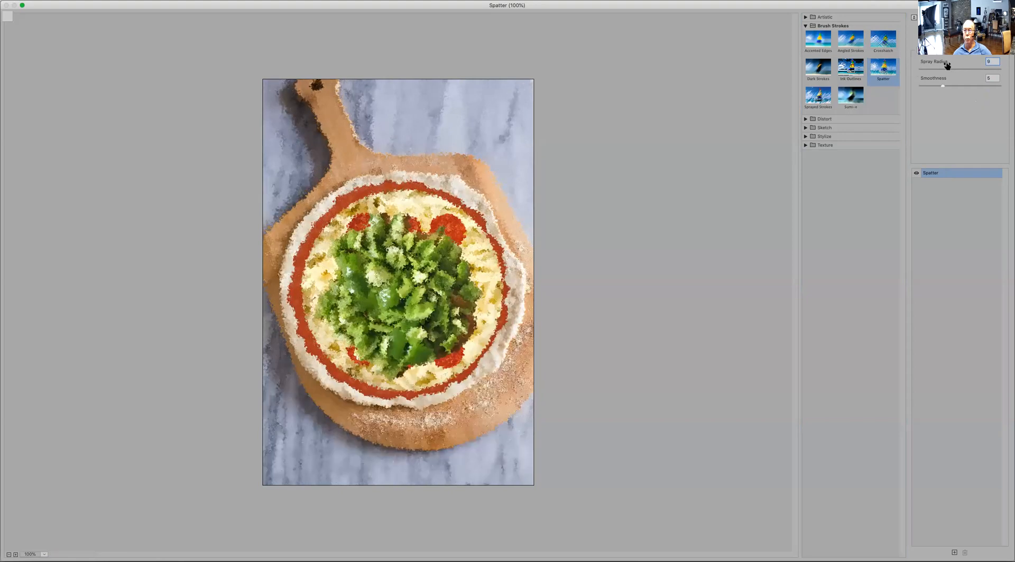
pyautogui.click(942, 85)
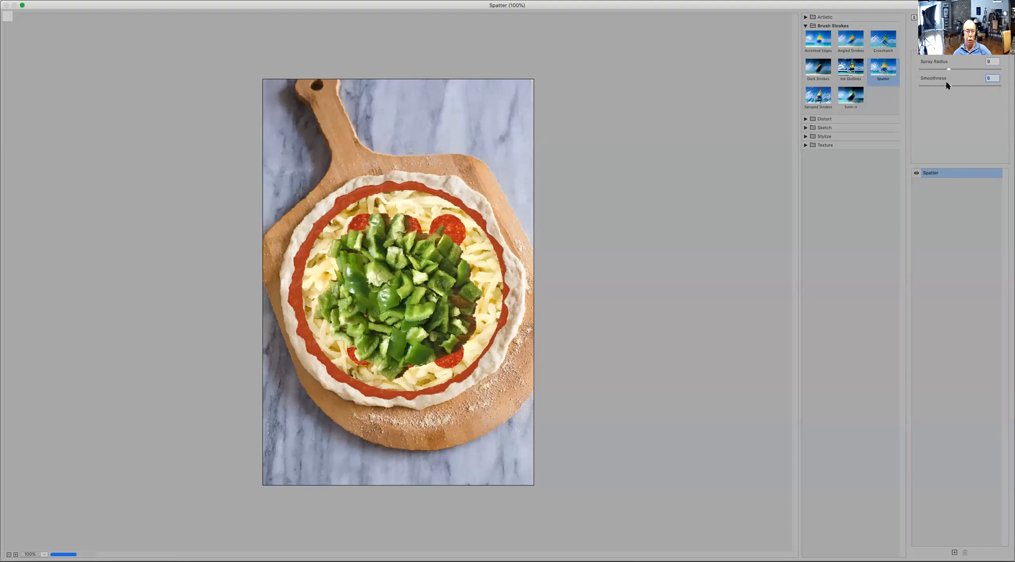
pyautogui.moveTo(943, 86)
pyautogui.mouseDown()
pyautogui.moveTo(908, 85)
pyautogui.moveTo(1007, 69)
pyautogui.mouseUp()
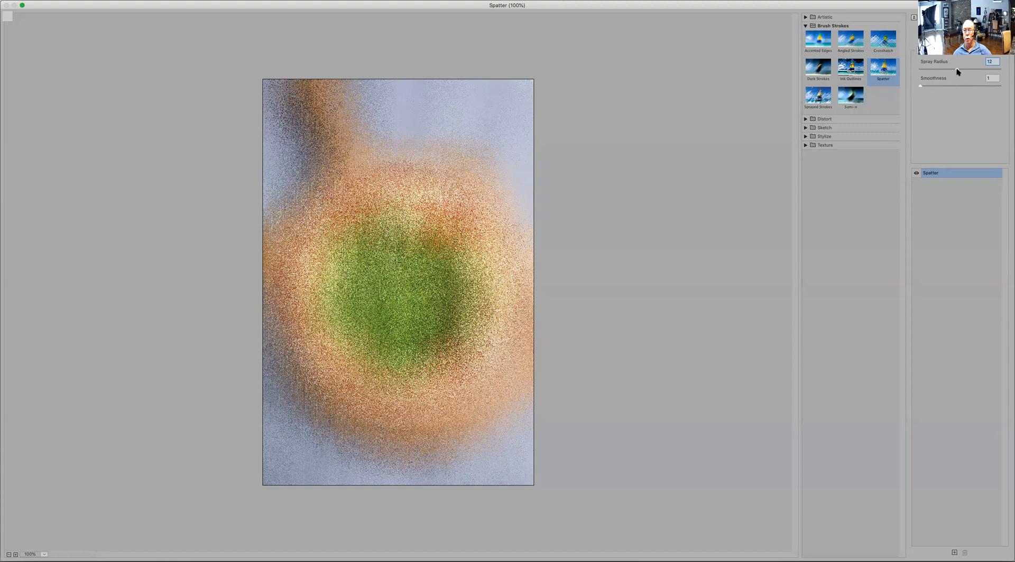
pyautogui.click(958, 86)
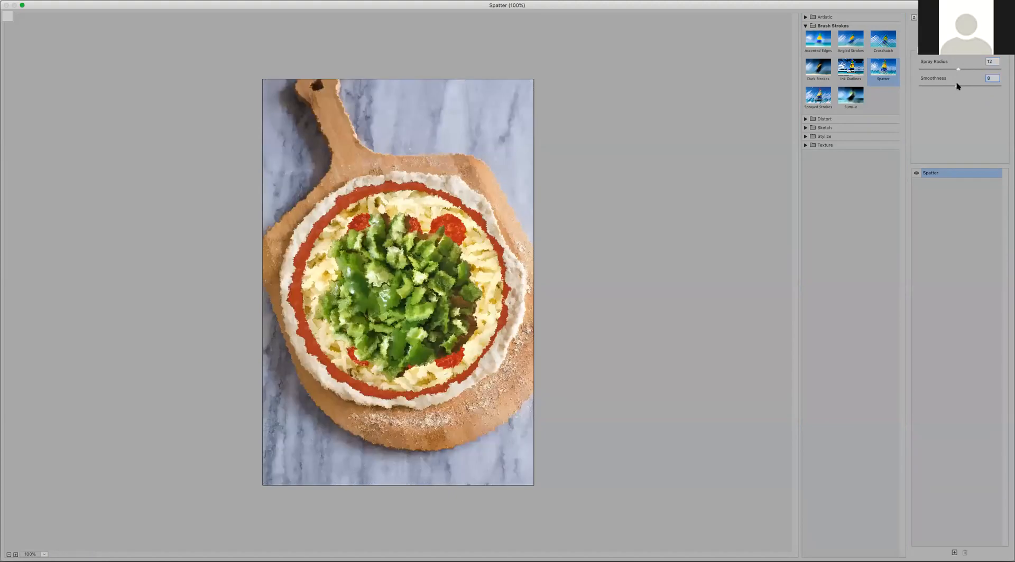
# - Try Spatter with Spray Radius 25 and Smoothness 1, and settle on Spray Radius 13 and Smoothness 7
pyautogui.moveTo(959, 70)
pyautogui.mouseDown()
pyautogui.moveTo(999, 66)
pyautogui.moveTo(901, 87)
pyautogui.mouseUp()
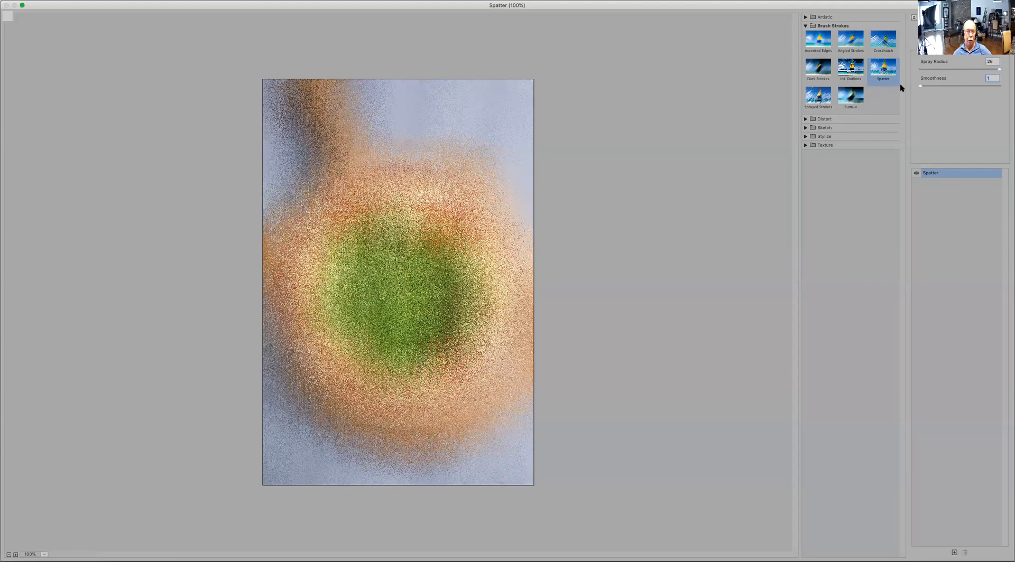
pyautogui.click(955, 86)
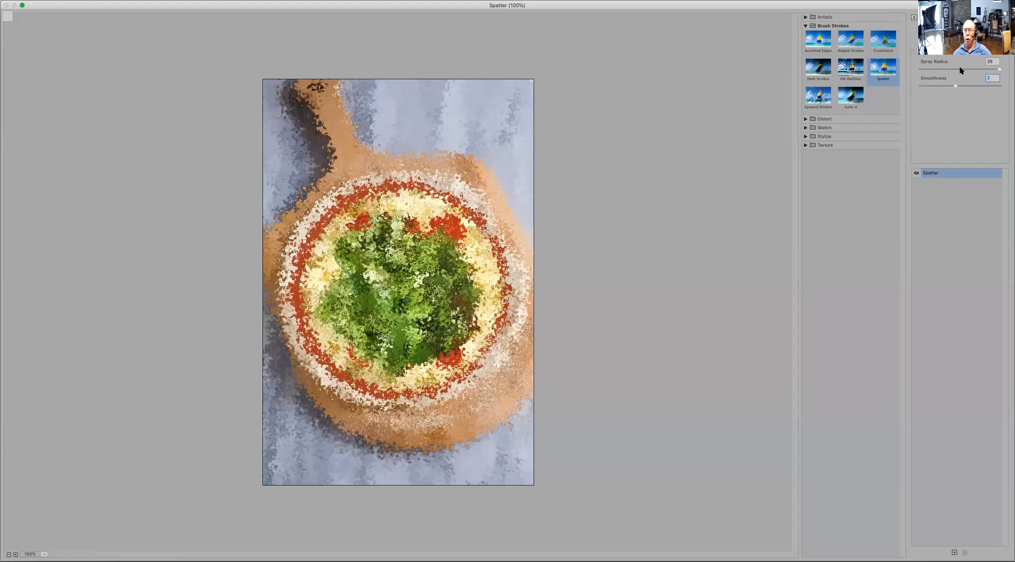
pyautogui.click(960, 69)
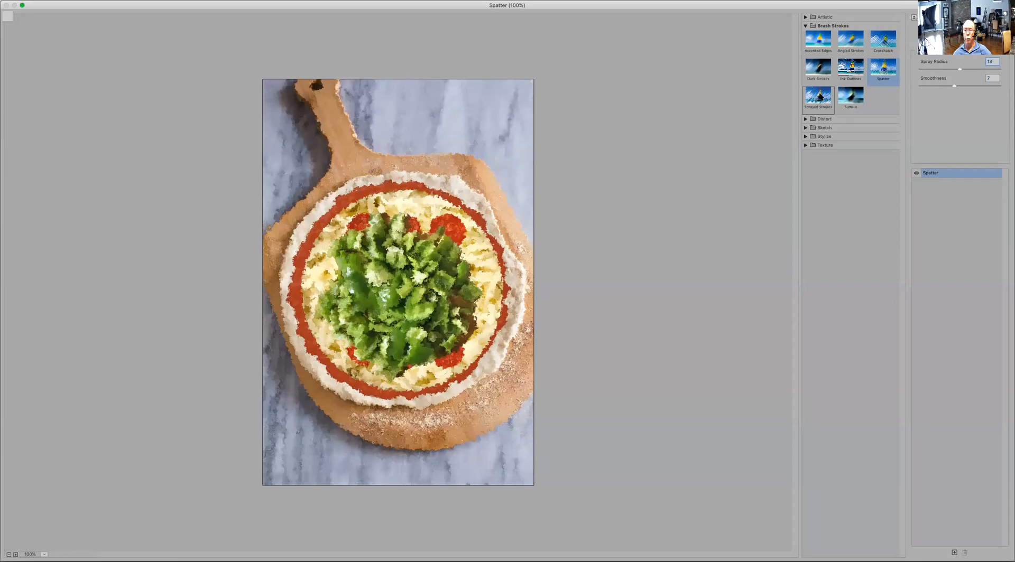
# - Preview Sprayed Strokes with Stroke Length 11 and Spray Radius 19, comparing the Horizontal, Left Diagonal and Vertical stroke directions
pyautogui.click(818, 96)
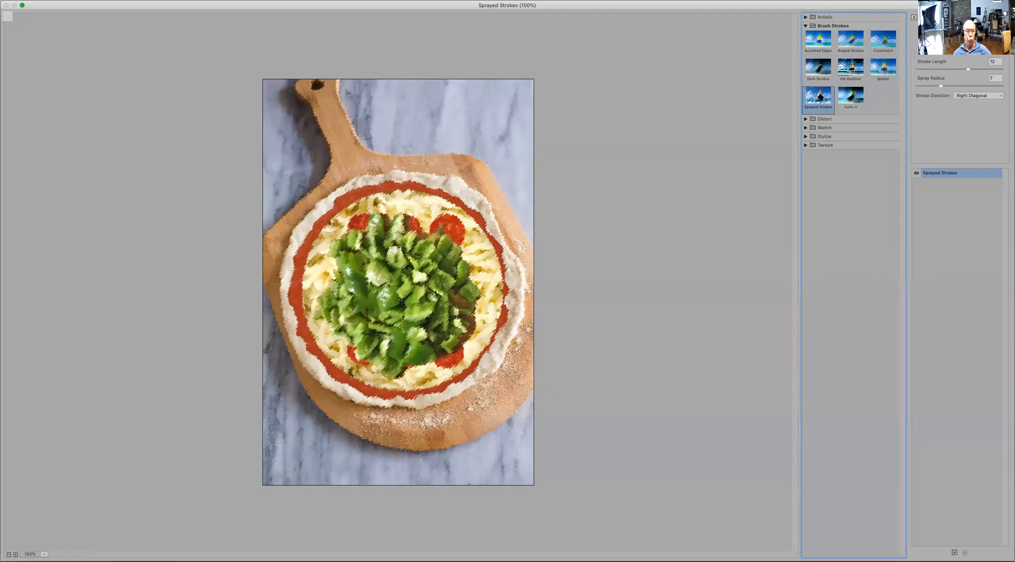
pyautogui.moveTo(972, 69)
pyautogui.mouseDown()
pyautogui.moveTo(1011, 66)
pyautogui.moveTo(917, 68)
pyautogui.moveTo(994, 85)
pyautogui.moveTo(983, 84)
pyautogui.mouseUp()
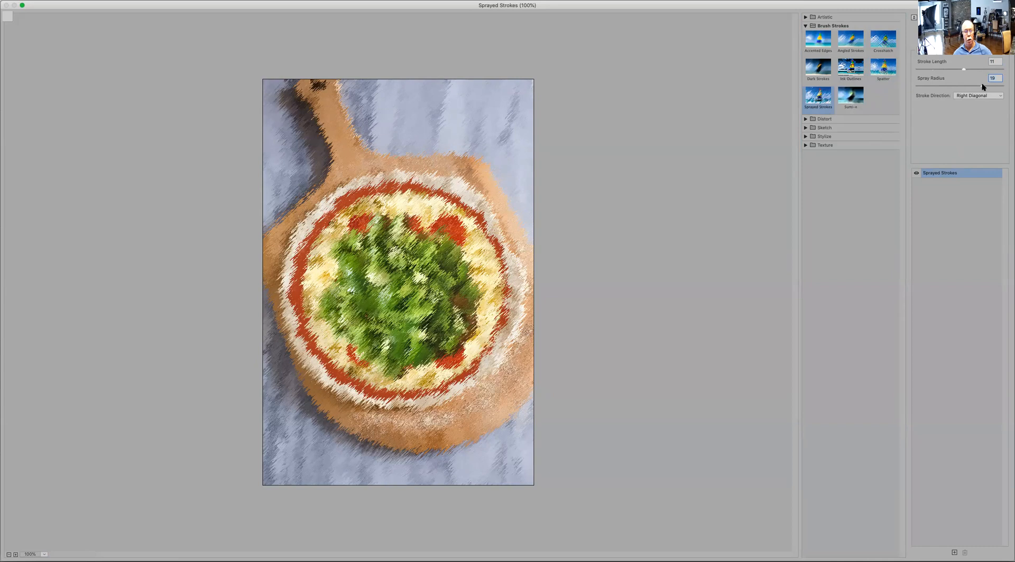
pyautogui.click(977, 102)
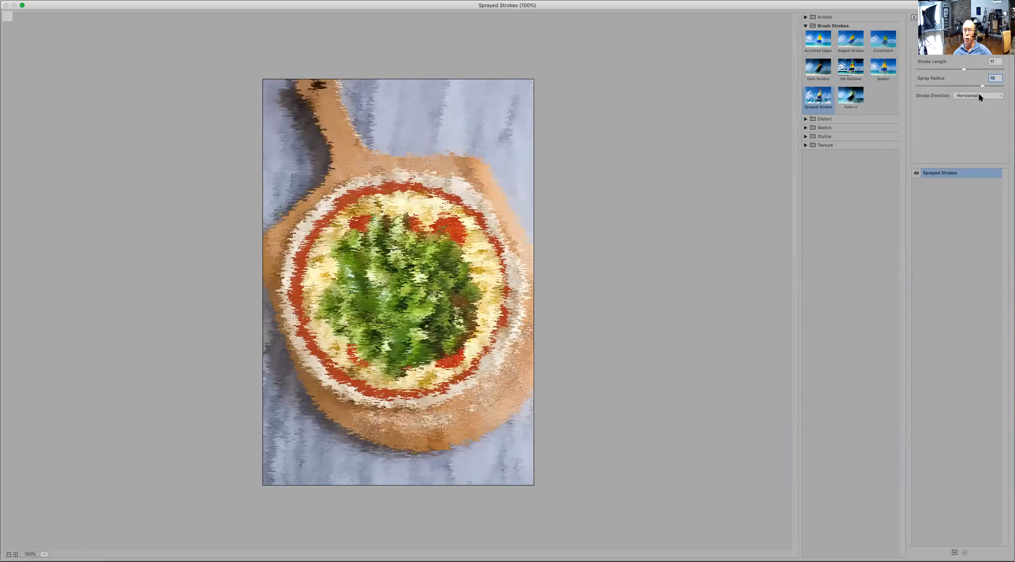
pyautogui.click(977, 102)
pyautogui.click(979, 102)
pyautogui.click(983, 96)
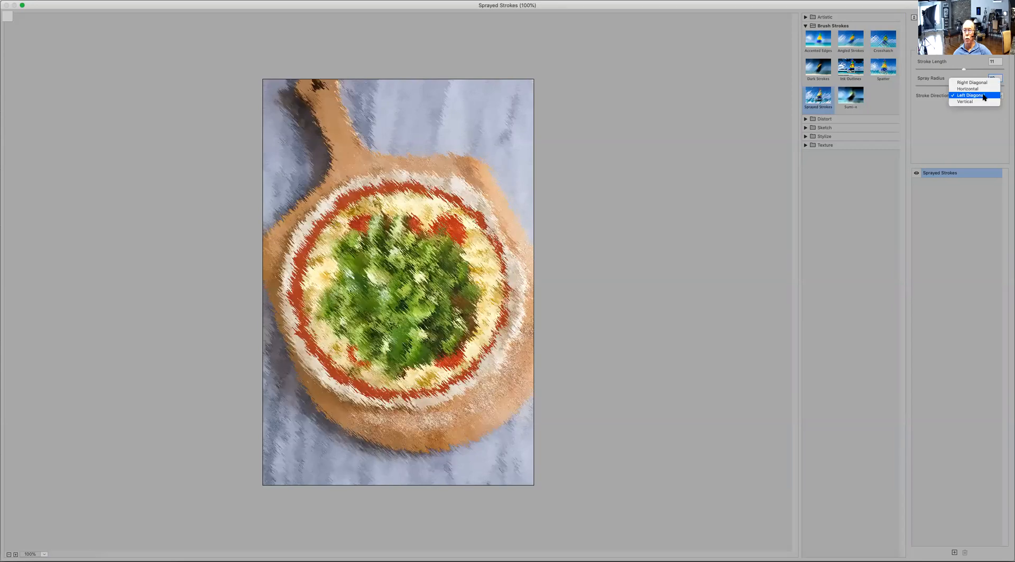
pyautogui.click(982, 102)
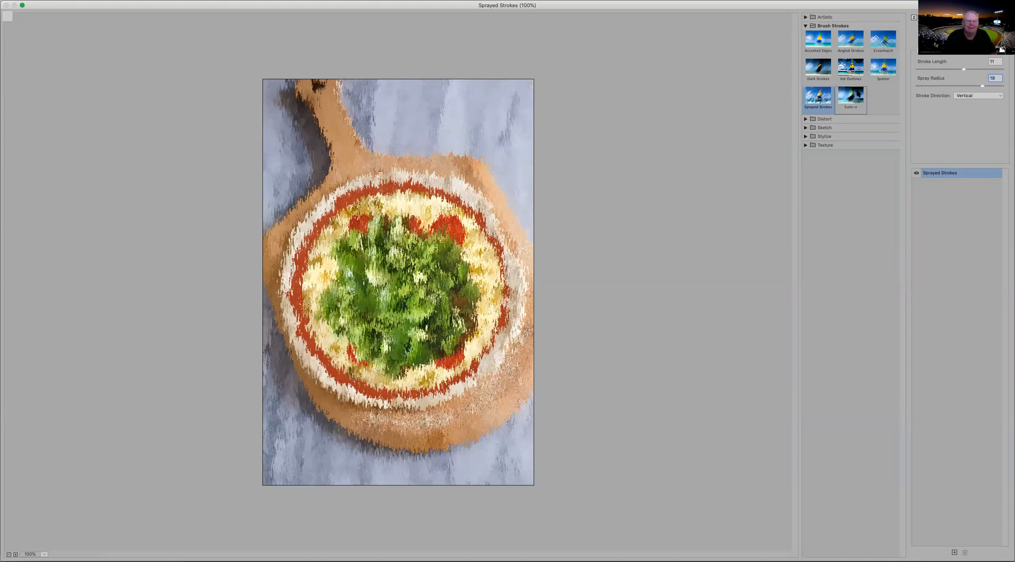
# - Preview the Sumi-e filter with Stroke Width 12 and Stroke Pressure 6, comparing Contrast 7 with Contrast 28
pyautogui.click(852, 97)
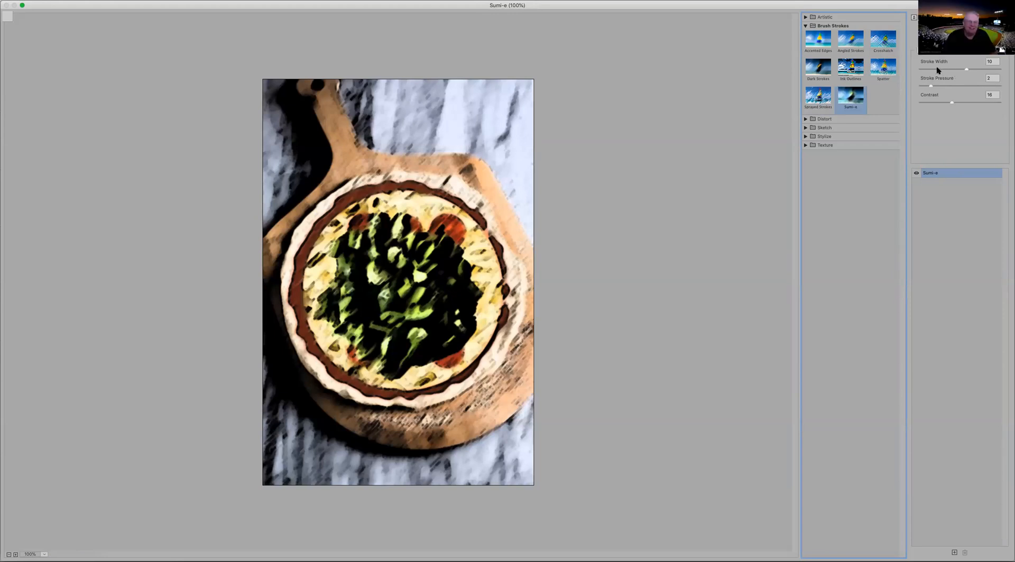
pyautogui.click(937, 68)
pyautogui.moveTo(936, 68)
pyautogui.mouseDown()
pyautogui.moveTo(920, 69)
pyautogui.moveTo(1010, 64)
pyautogui.moveTo(934, 86)
pyautogui.moveTo(978, 85)
pyautogui.moveTo(925, 105)
pyautogui.moveTo(933, 100)
pyautogui.mouseUp()
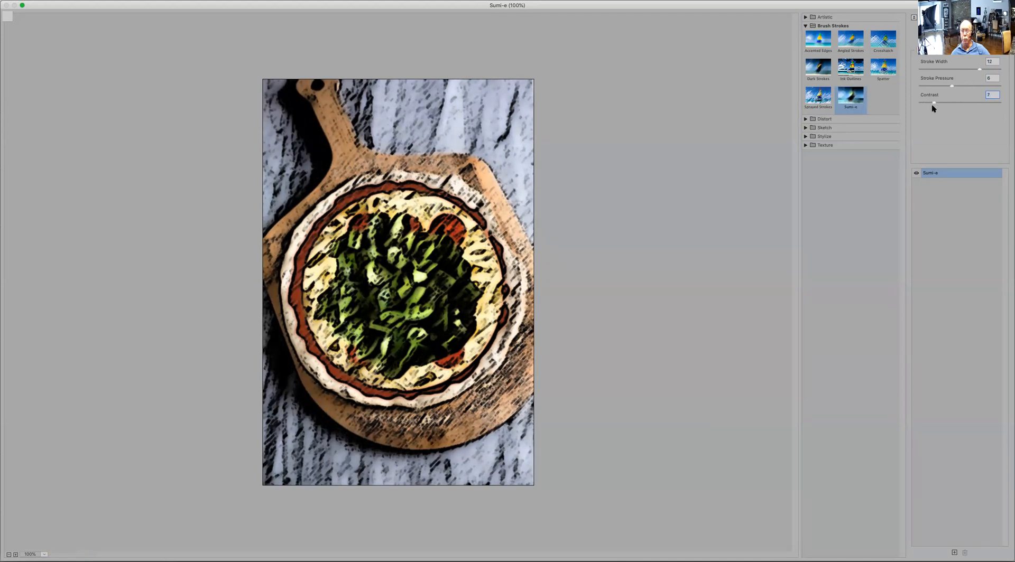
pyautogui.click(974, 102)
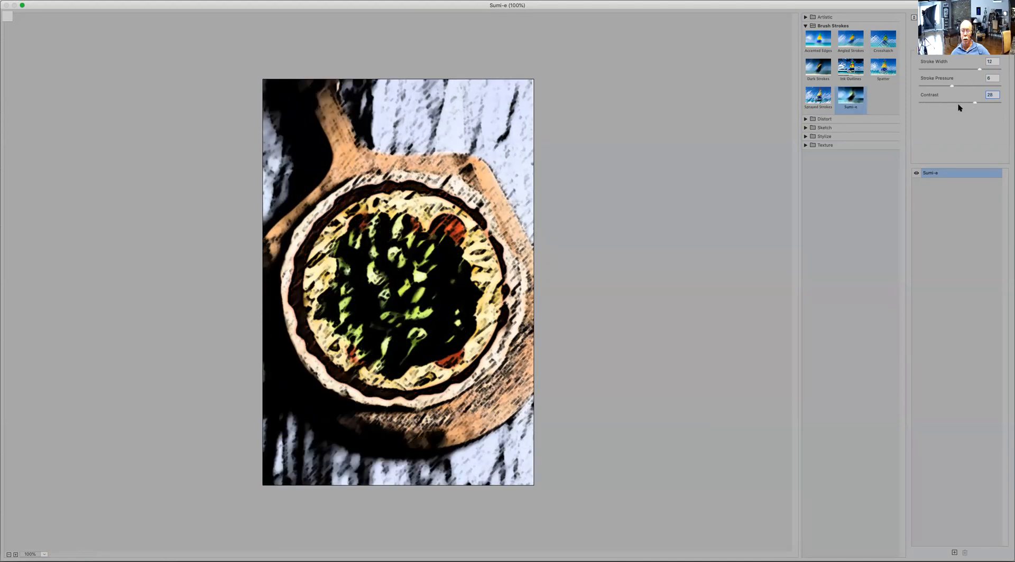
# - Preview the Distort category's Diffuse Glow filter with Graininess 8, Glow Amount 3 and Clear Amount 10
pyautogui.click(806, 26)
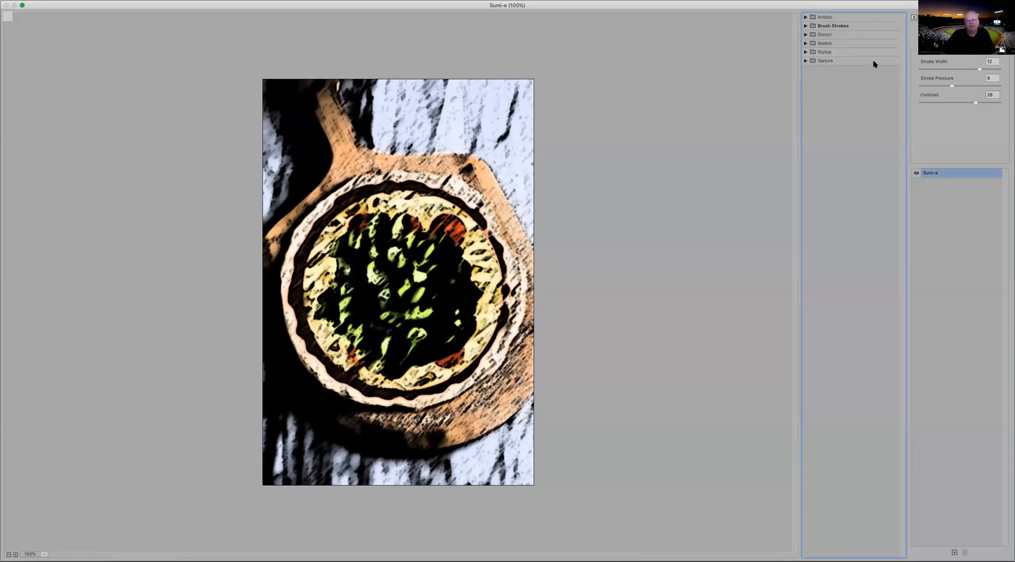
pyautogui.click(806, 18)
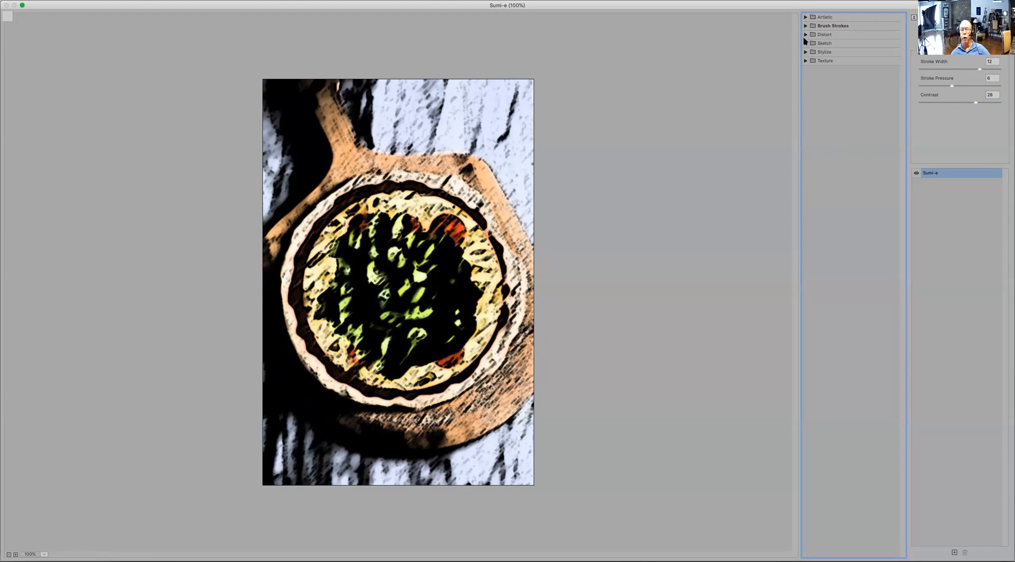
pyautogui.click(805, 35)
pyautogui.click(815, 48)
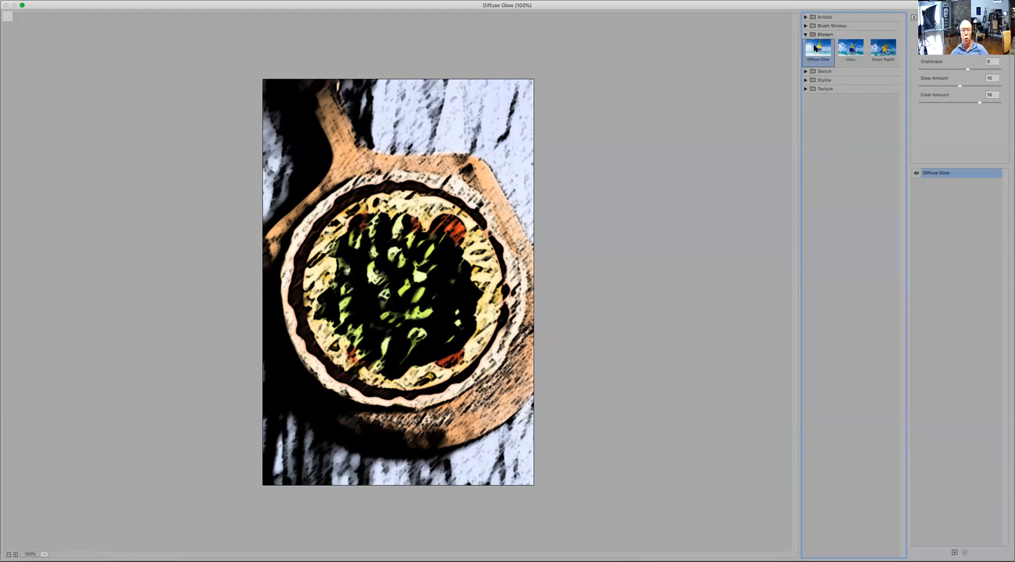
pyautogui.click(967, 68)
pyautogui.moveTo(939, 71); pyautogui.dragTo(847, 100)
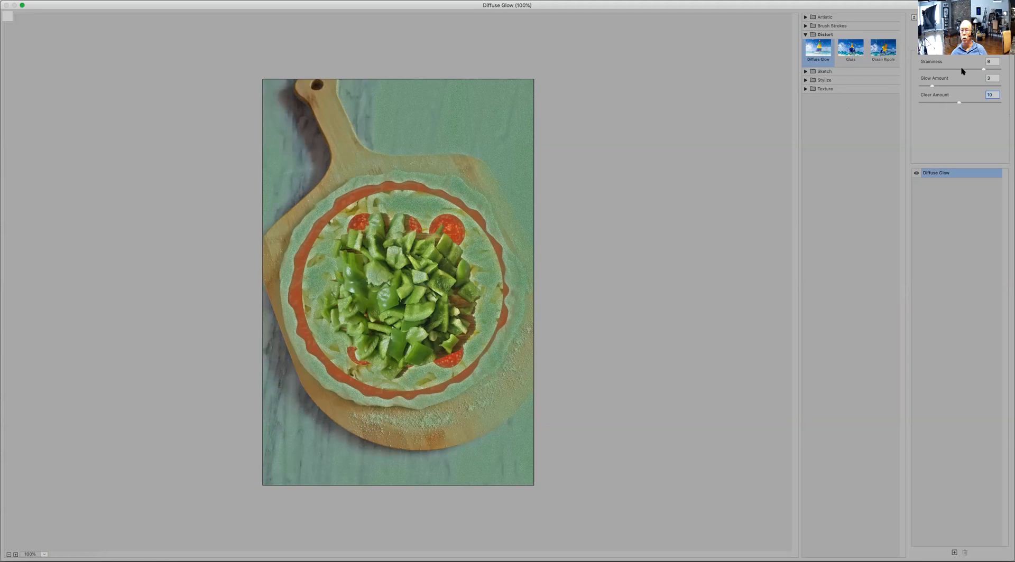
# - Compare the Glass filter with Diffuse Glow, and leave the Filter Gallery without applying any effect
pyautogui.click(850, 52)
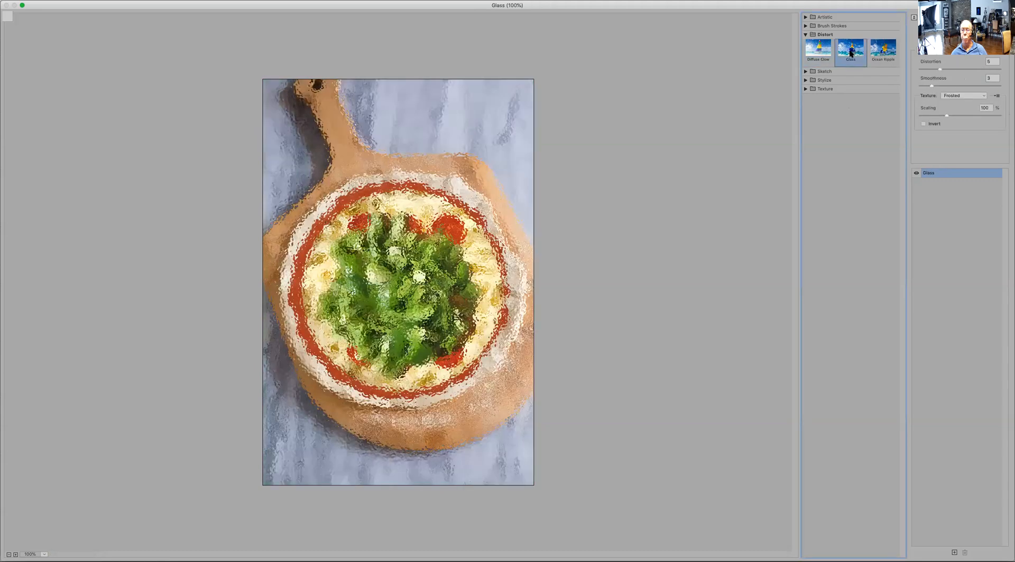
pyautogui.click(819, 48)
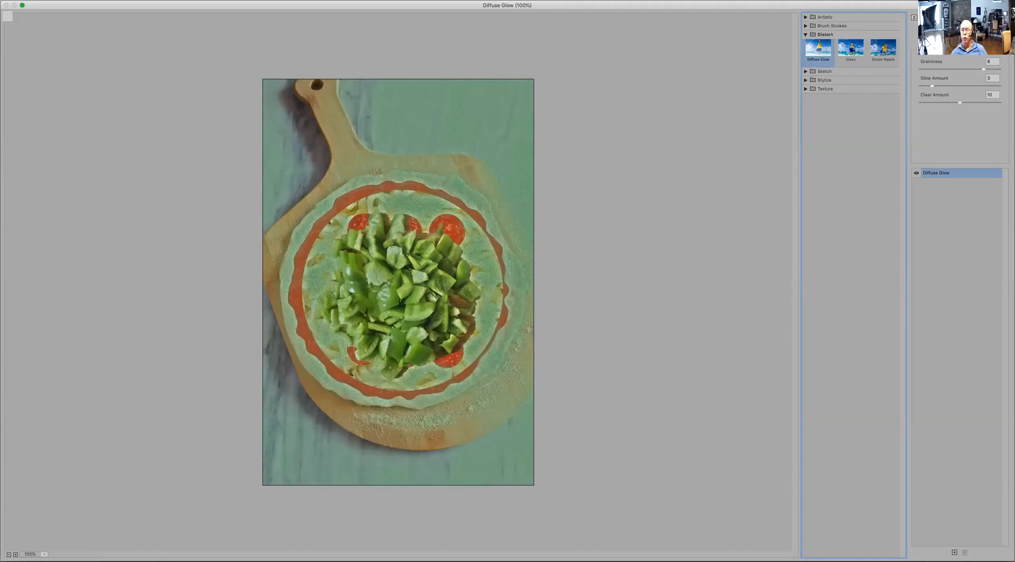
pyautogui.click(964, 31)
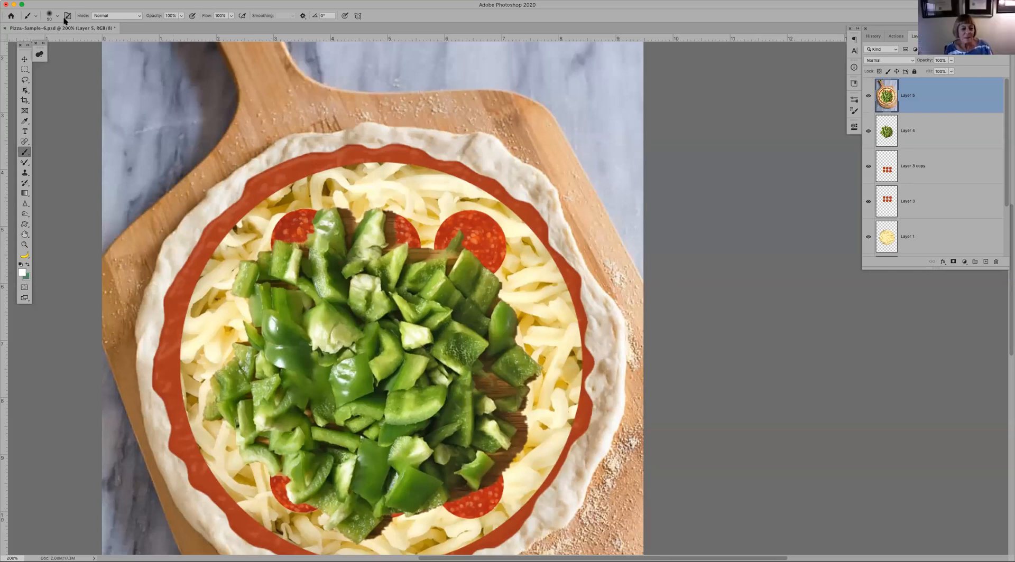
# - Reopen the Filter Gallery and preview the Distort category's Glass filter with Distortion 8, comparing Smoothness settings and settling on 7
pyautogui.click(186, 1)
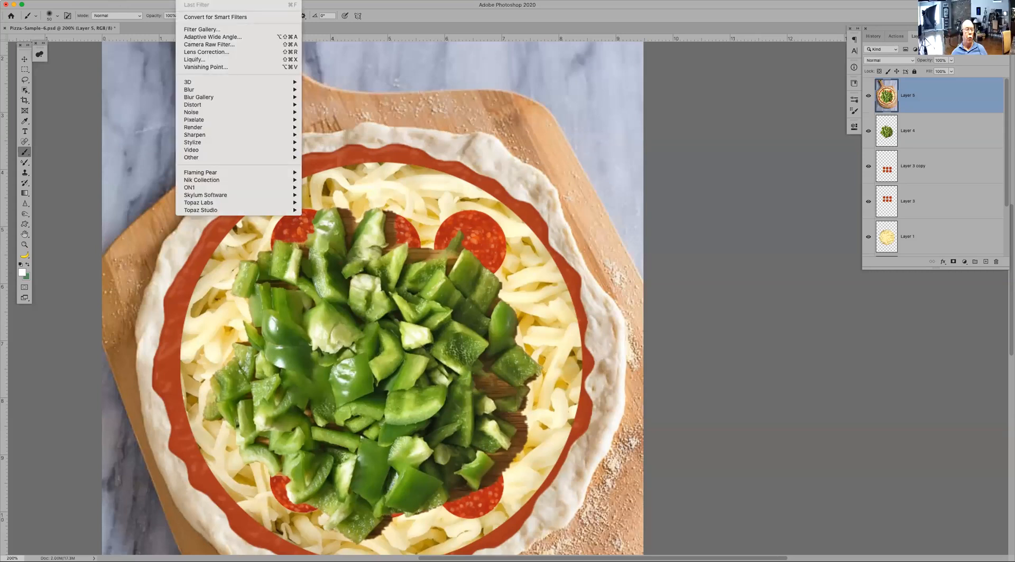
pyautogui.click(200, 29)
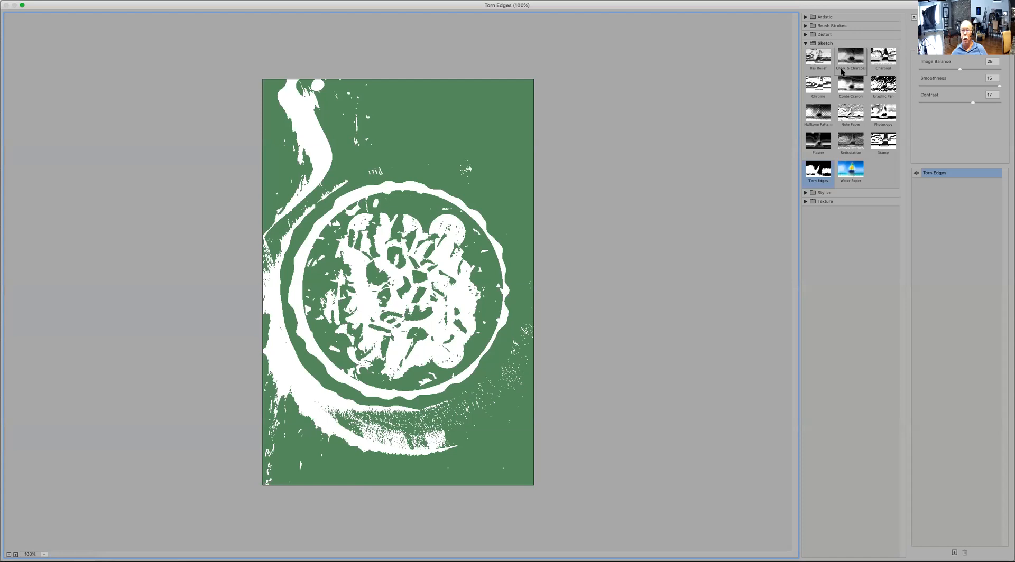
pyautogui.click(806, 43)
pyautogui.click(806, 35)
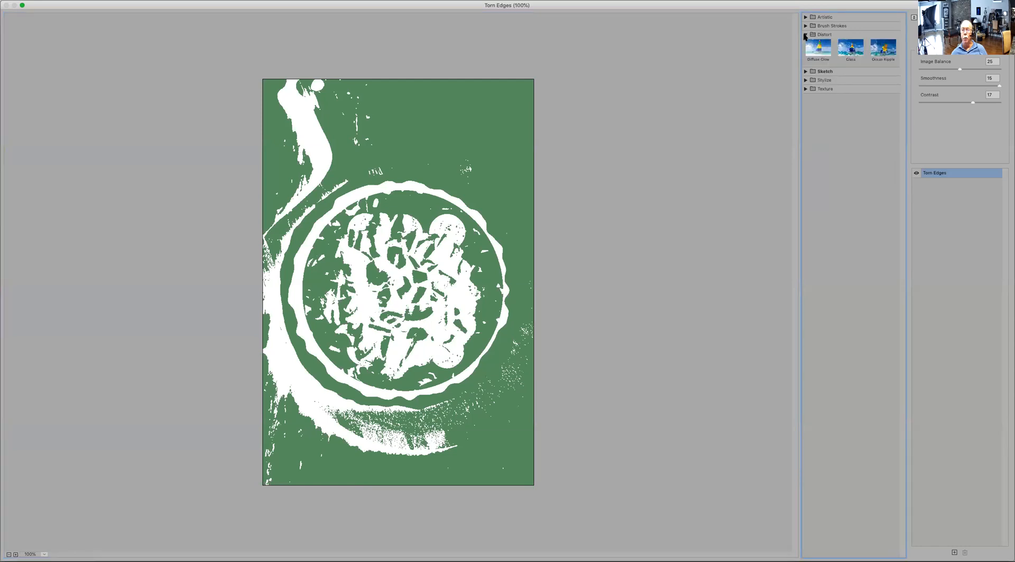
pyautogui.click(851, 51)
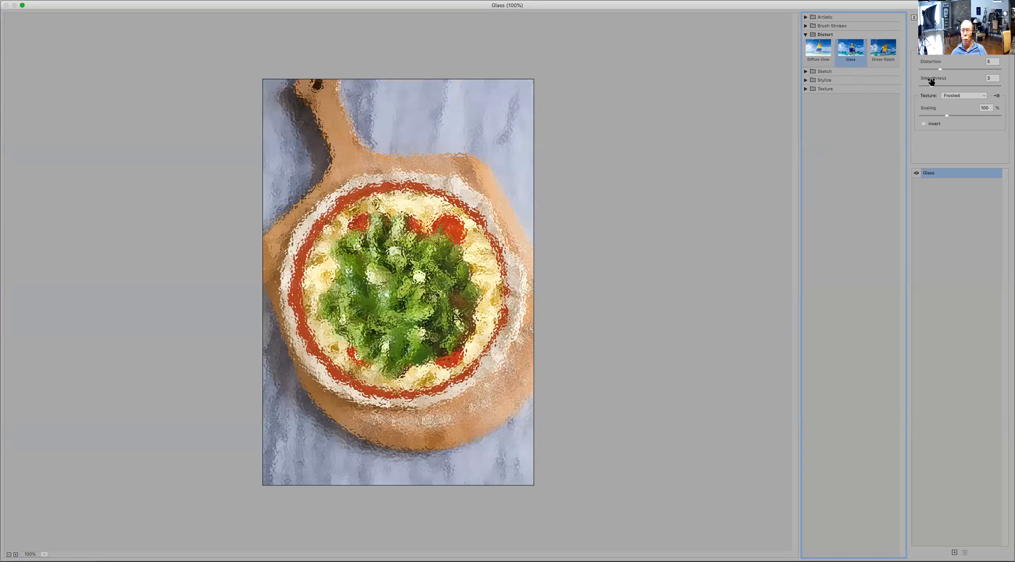
pyautogui.moveTo(974, 71); pyautogui.dragTo(951, 78)
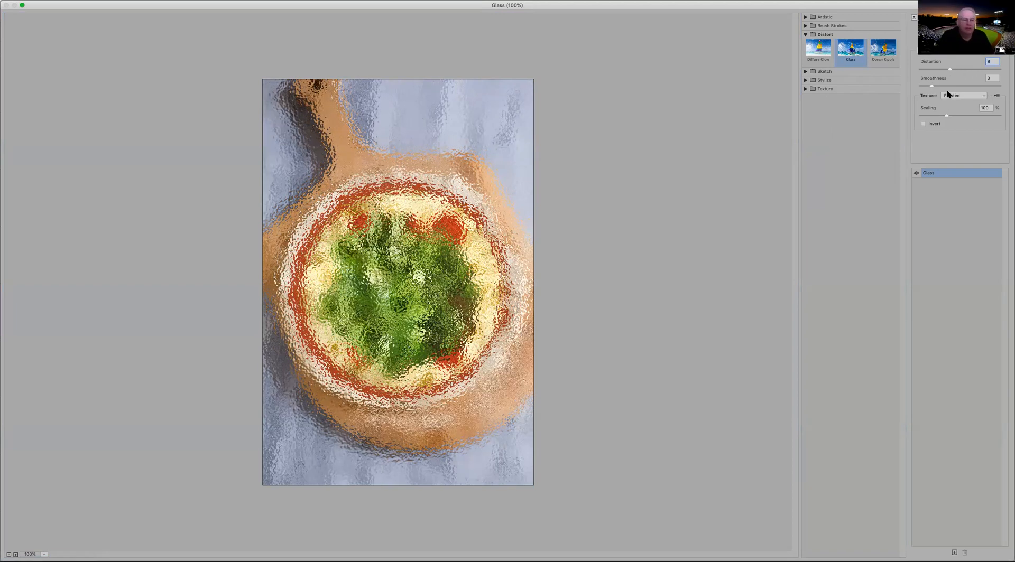
pyautogui.click(952, 86)
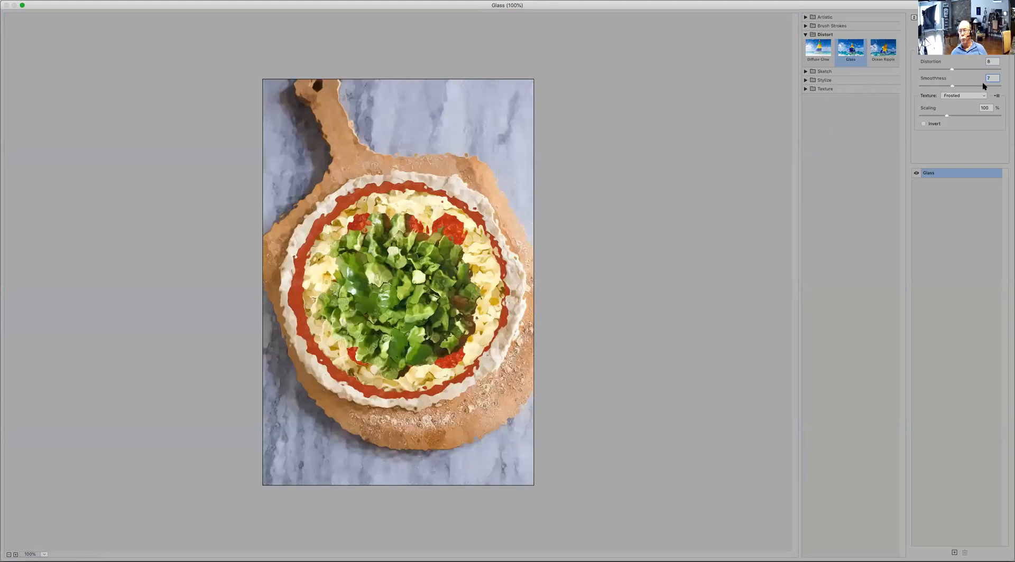
pyautogui.click(986, 84)
pyautogui.moveTo(988, 87); pyautogui.dragTo(930, 90)
pyautogui.click(952, 85)
# - Compare the Glass filter's Tiny Lens texture with the Frosted texture
pyautogui.click(971, 97)
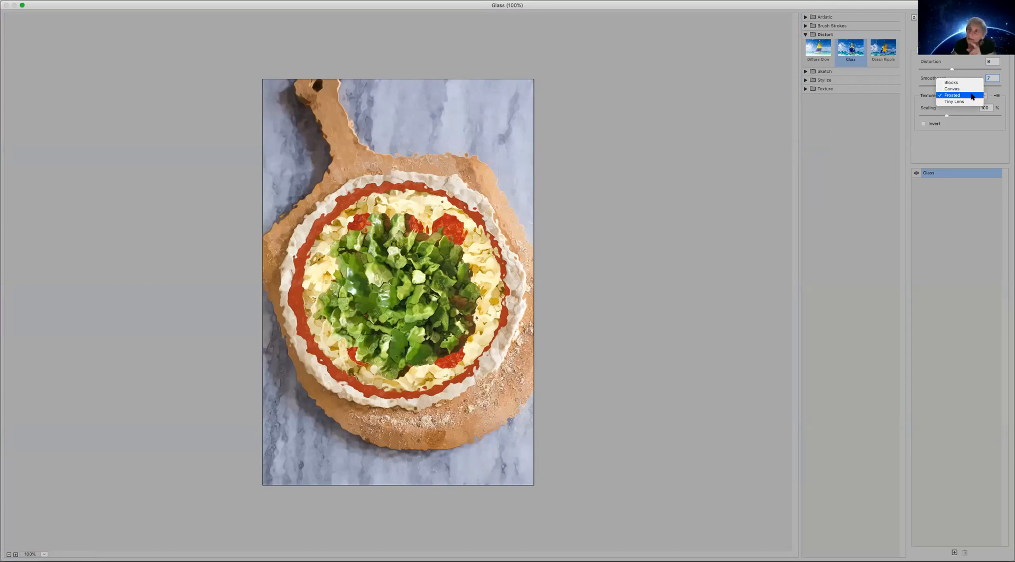
pyautogui.click(969, 102)
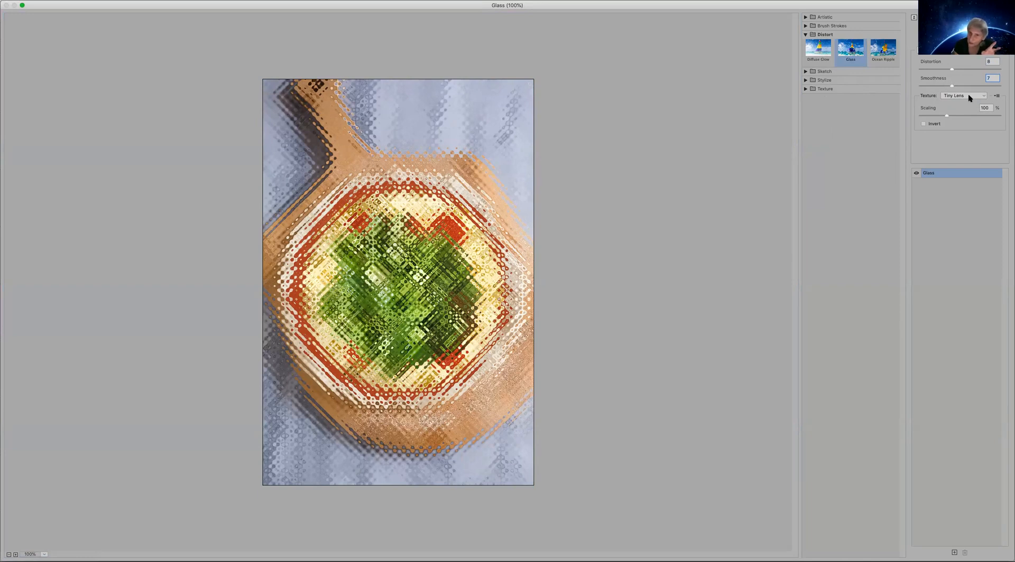
pyautogui.click(969, 97)
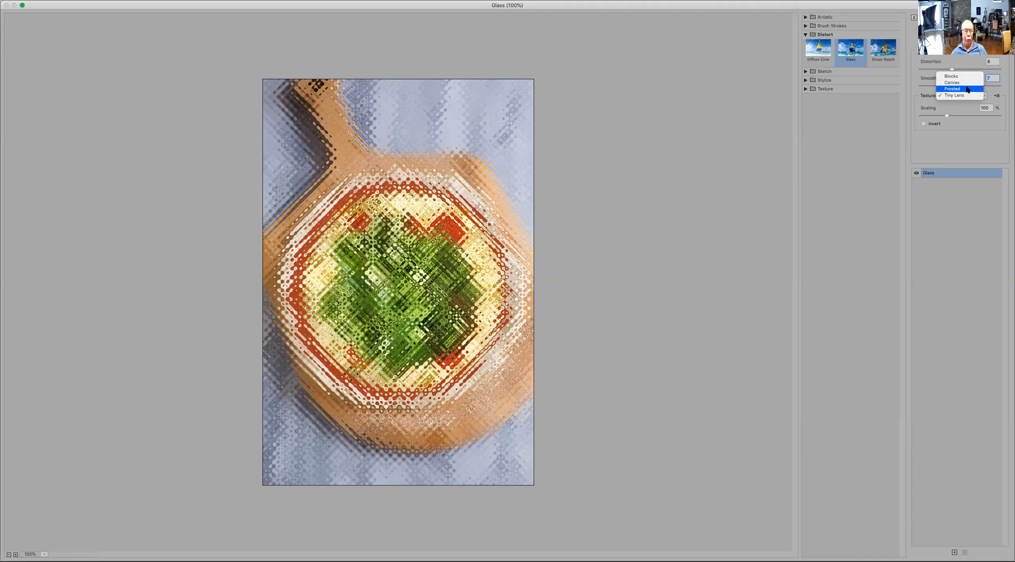
pyautogui.click(968, 88)
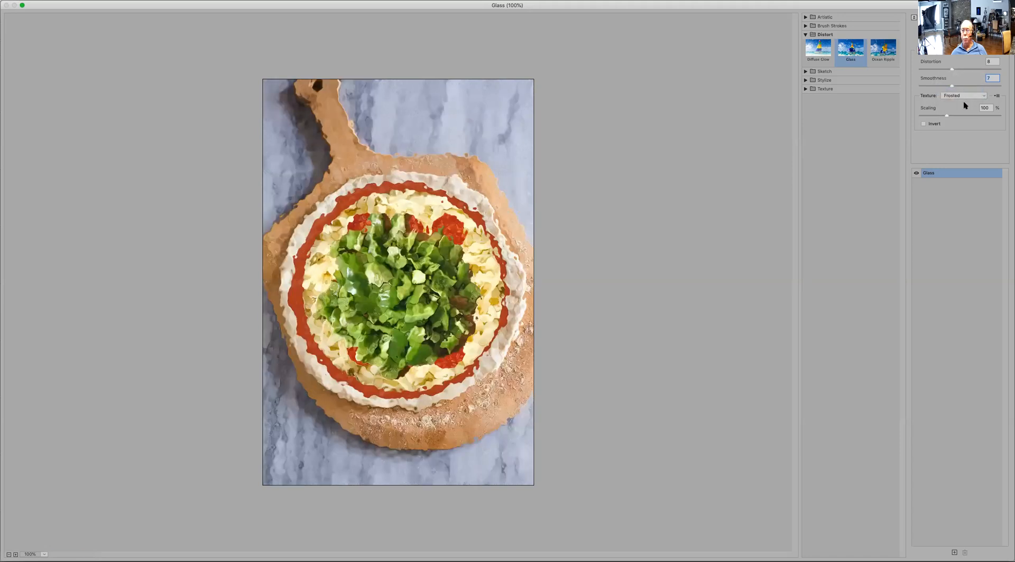
# - Preview the Frosted glass texture with Scaling 140% and compare it with and without Invert
pyautogui.moveTo(948, 116); pyautogui.dragTo(970, 118)
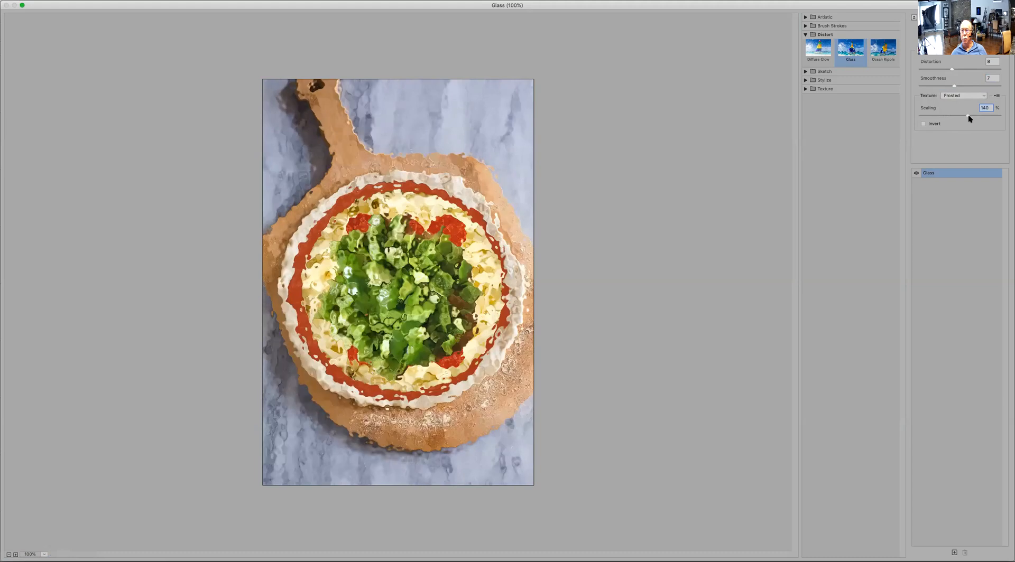
pyautogui.click(923, 124)
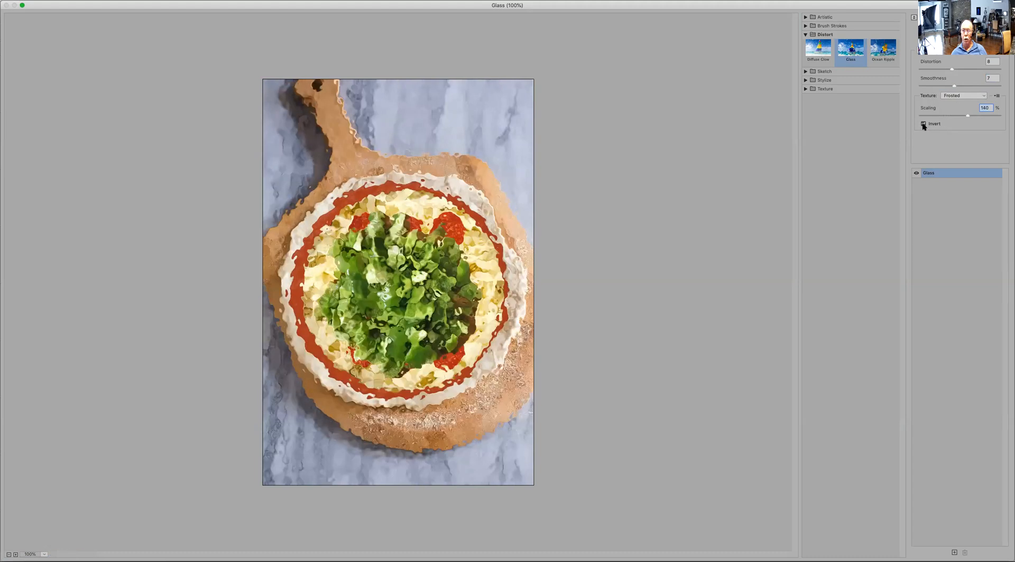
pyautogui.click(923, 125)
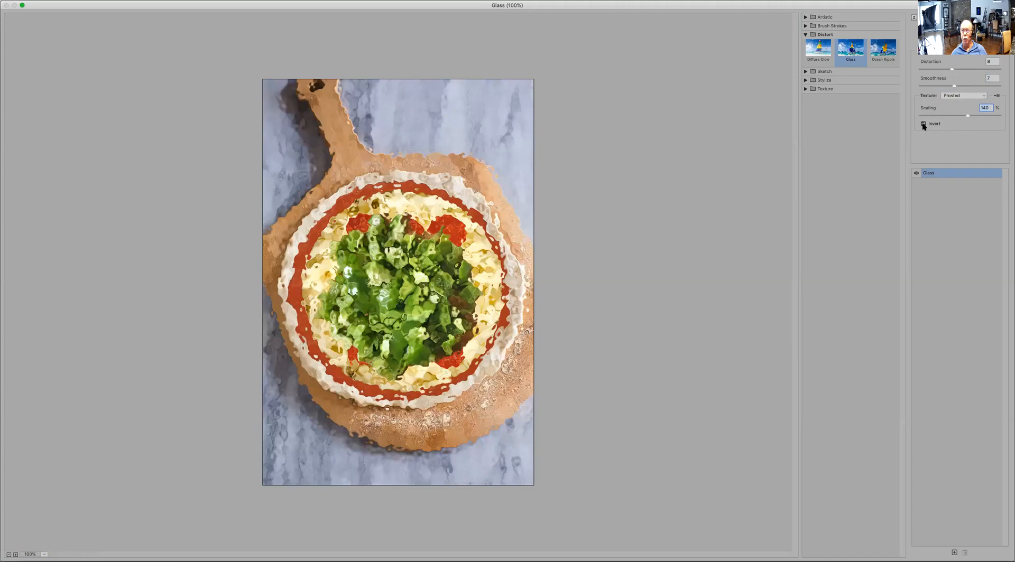
pyautogui.click(923, 125)
# - Preview the Ocean Ripple filter with Ripple Size 7, comparing Ripple Magnitude 20 with 9
pyautogui.click(883, 49)
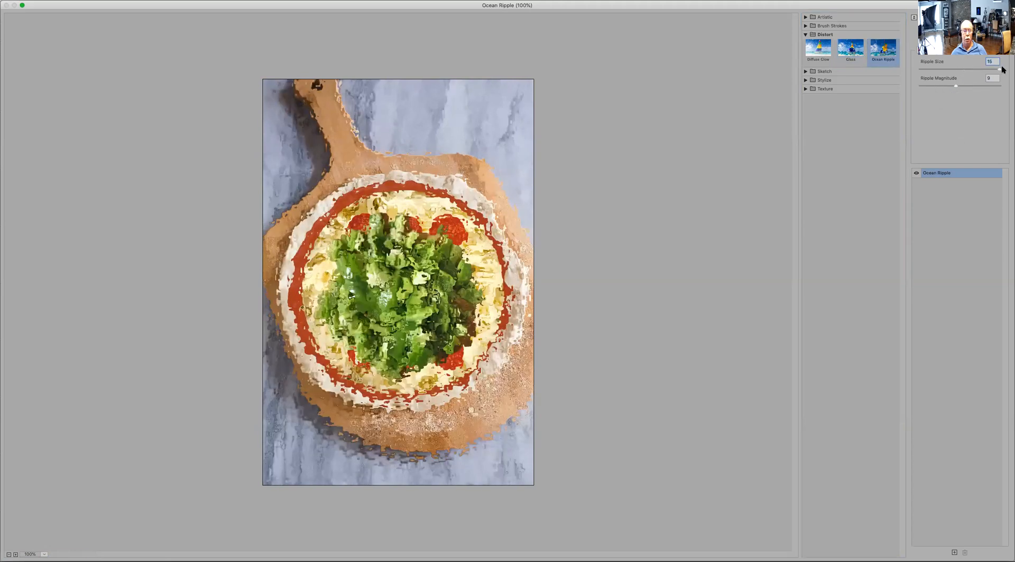
pyautogui.moveTo(965, 69); pyautogui.dragTo(920, 92)
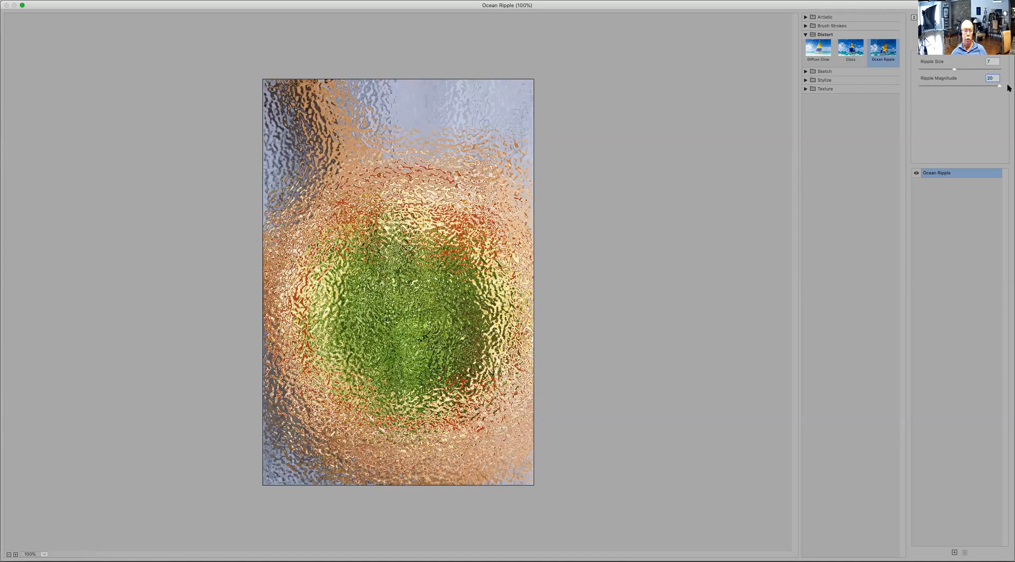
pyautogui.moveTo(998, 88); pyautogui.dragTo(958, 88)
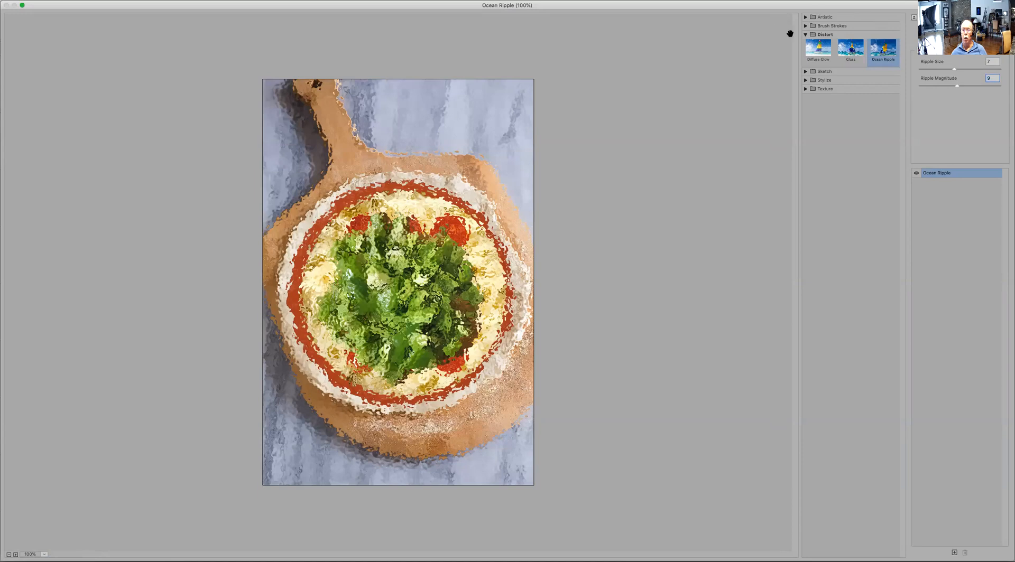
# - Preview the Bas Relief filter from the Sketch category
pyautogui.click(806, 34)
pyautogui.click(805, 44)
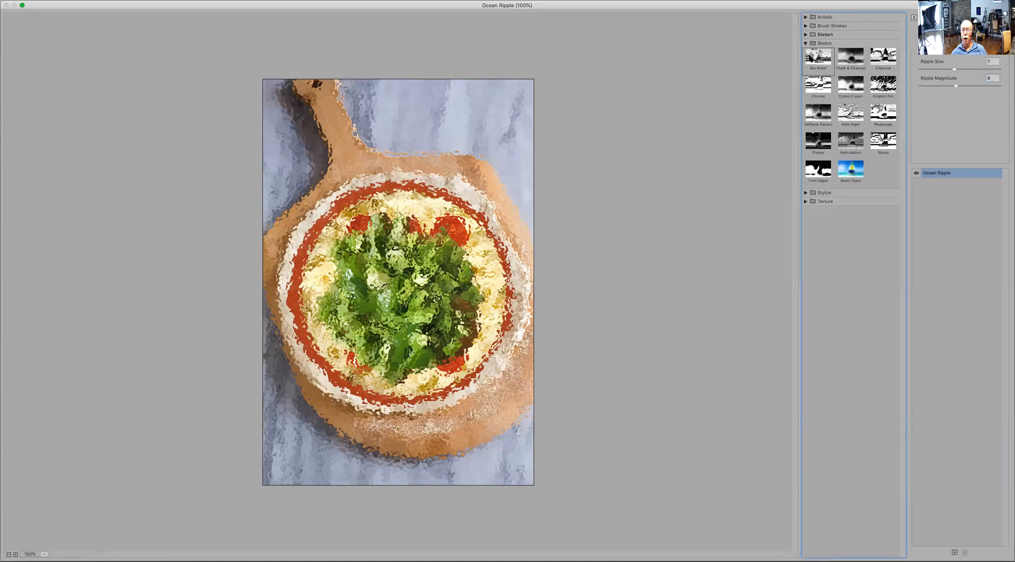
pyautogui.click(818, 60)
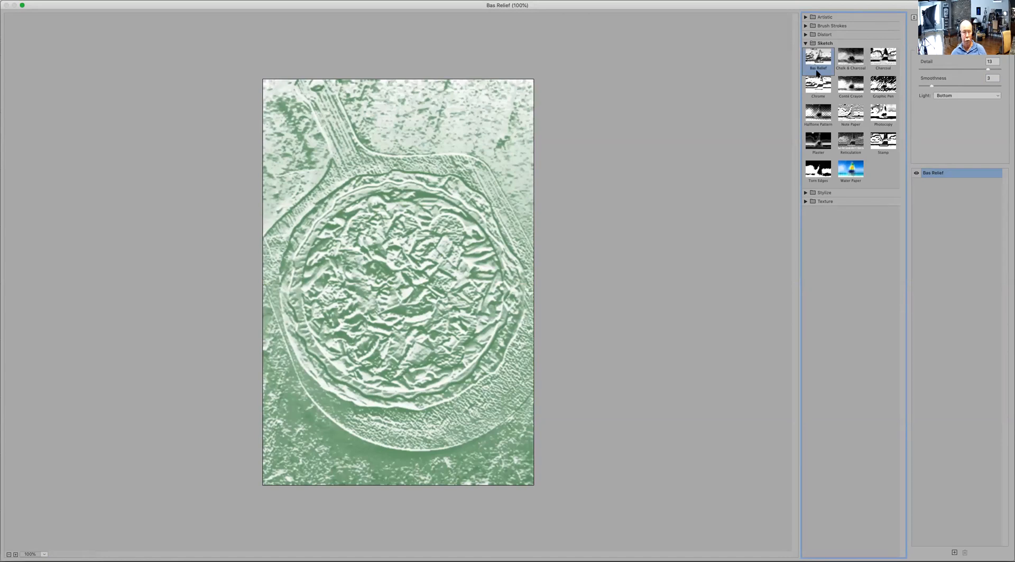
# - Leave the Filter Gallery without applying an effect, reset the foreground and background colours to default black and white, and reopen the gallery
pyautogui.click(961, 29)
pyautogui.press('d')
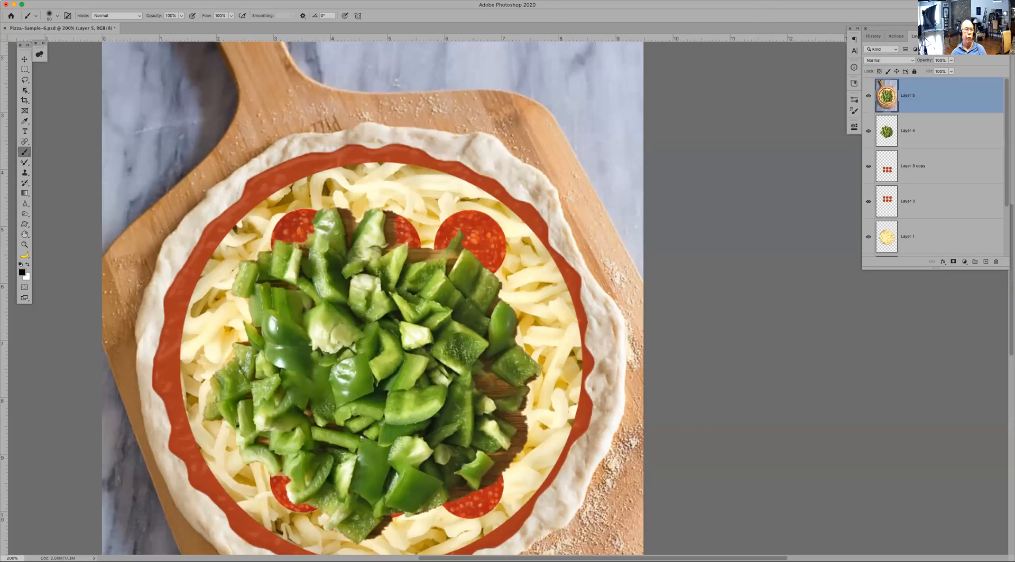
pyautogui.click(185, 1)
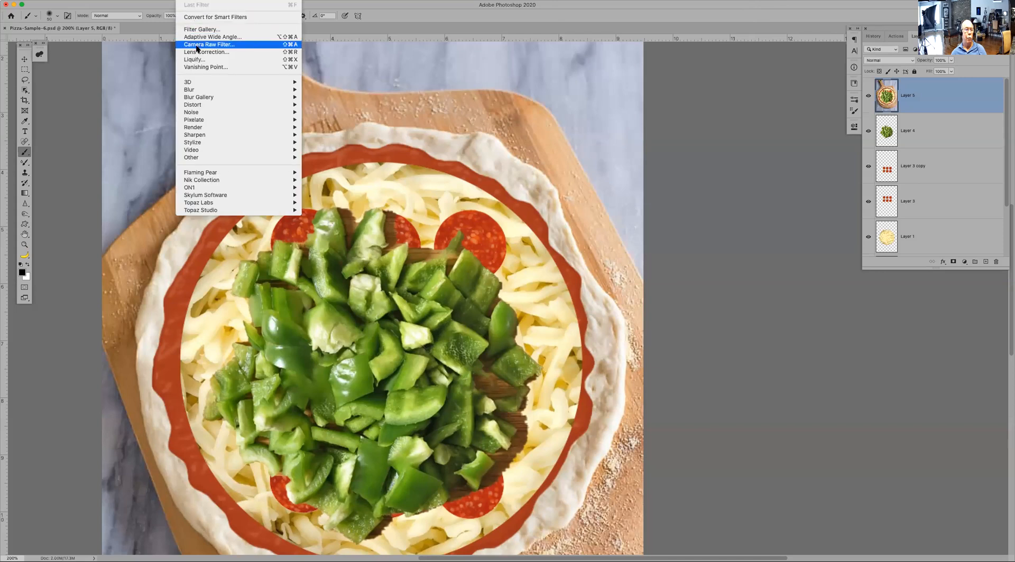
pyautogui.click(206, 29)
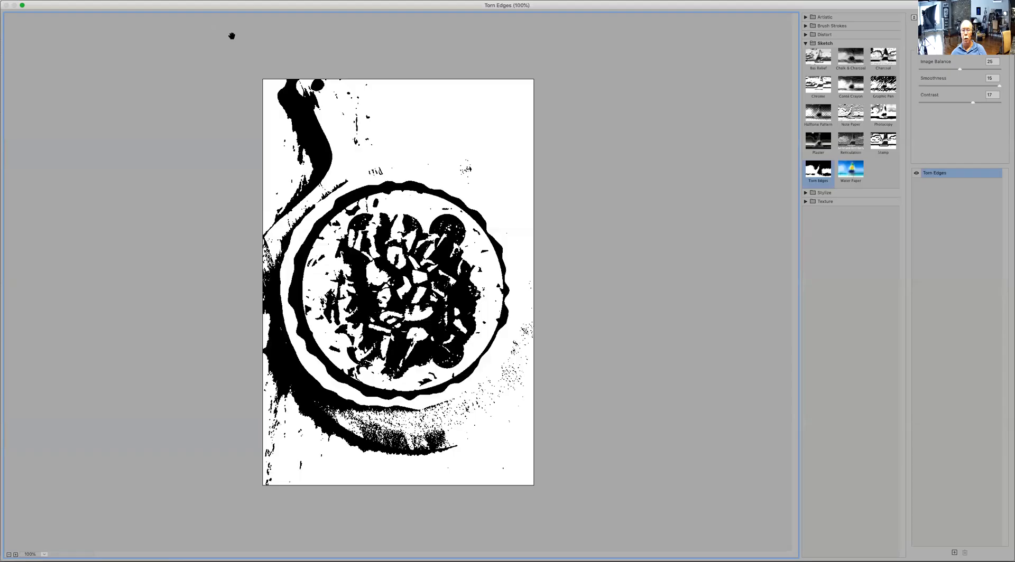
# - Preview the Torn Edges filter with Contrast 1 and 14, Smoothness 8, and Image Balance 17 and 32
pyautogui.moveTo(953, 64); pyautogui.dragTo(917, 105)
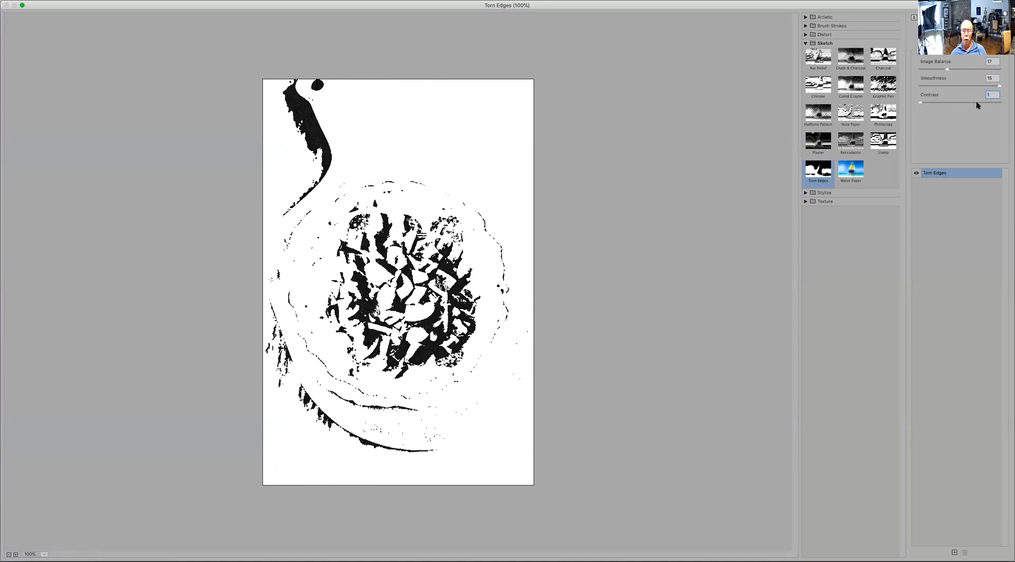
pyautogui.moveTo(997, 101)
pyautogui.mouseDown()
pyautogui.moveTo(983, 103)
pyautogui.moveTo(1003, 102)
pyautogui.mouseUp()
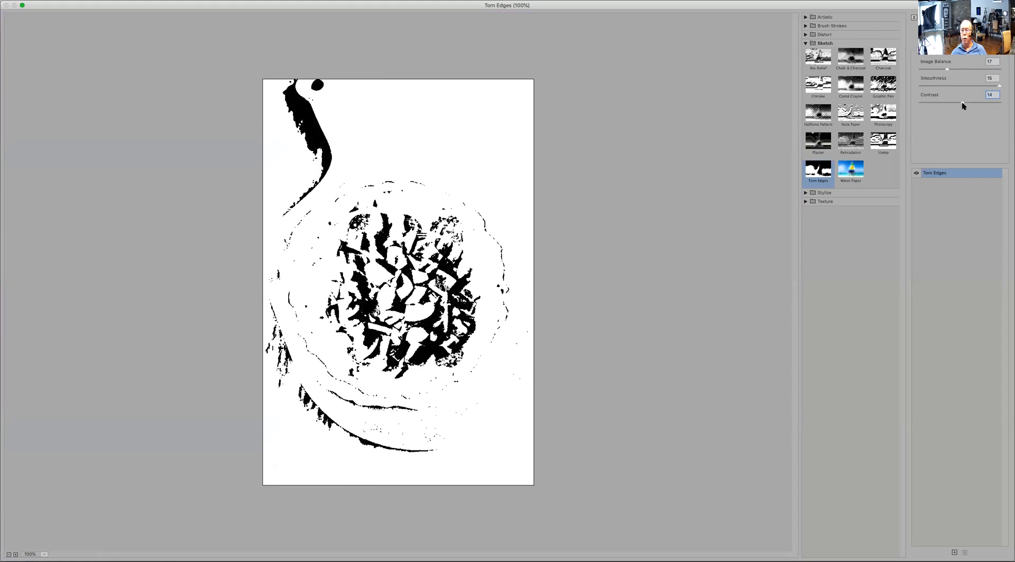
pyautogui.click(961, 85)
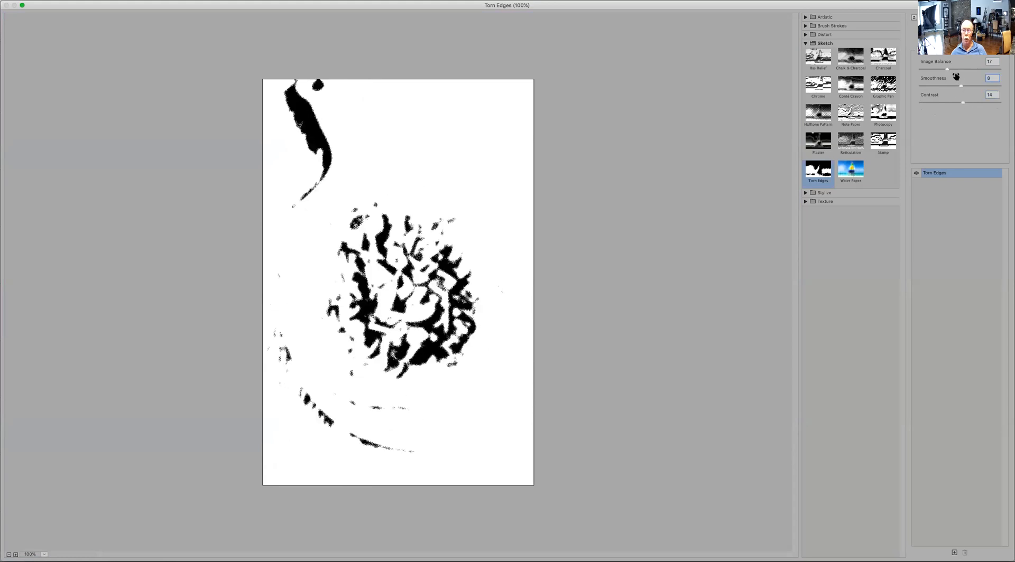
pyautogui.click(970, 69)
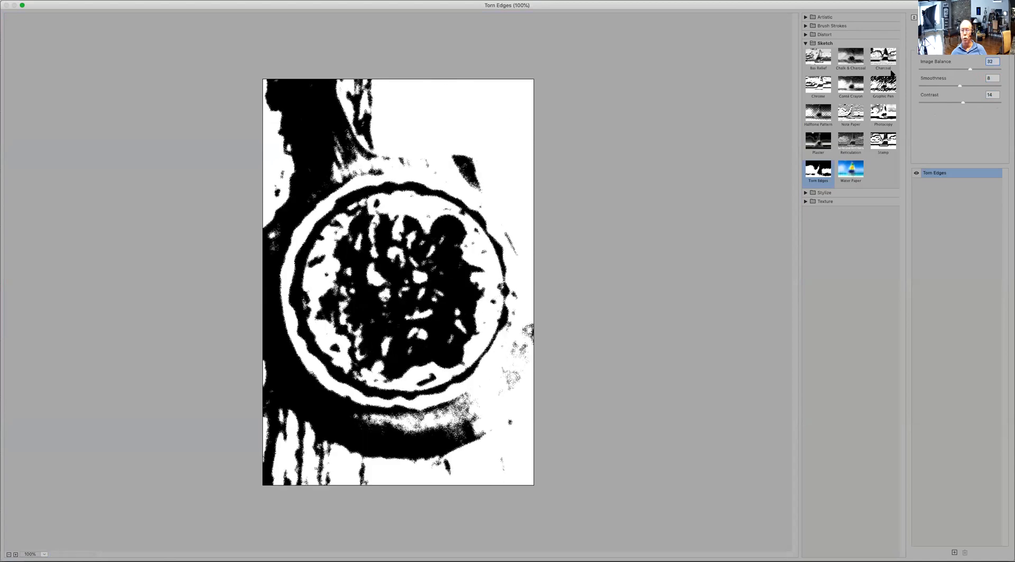
# - Preview the Chalk & Charcoal filter, comparing a very low Charcoal Area with 20, and raise the Chalk Area to its maximum
pyautogui.click(850, 62)
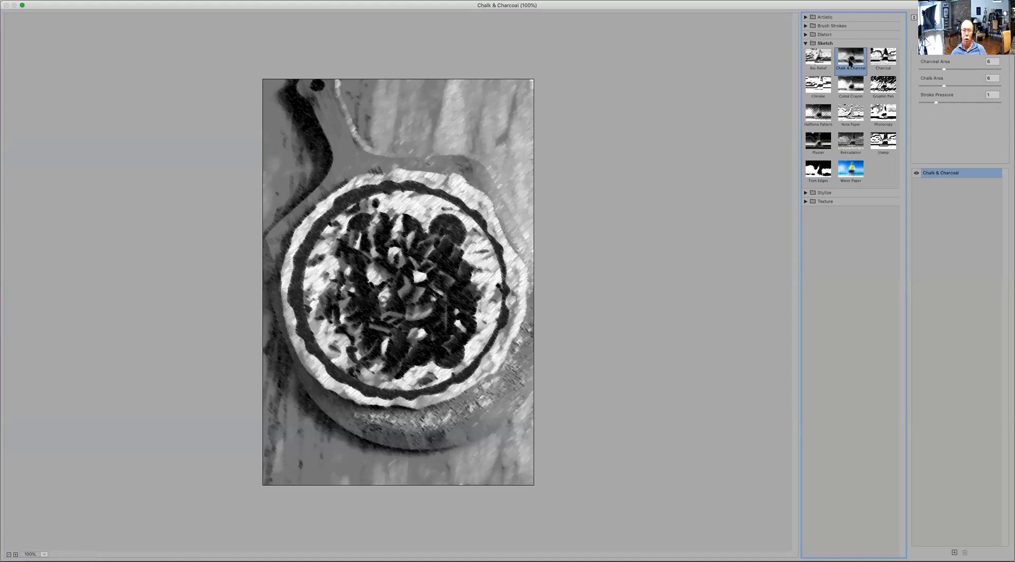
pyautogui.click(962, 69)
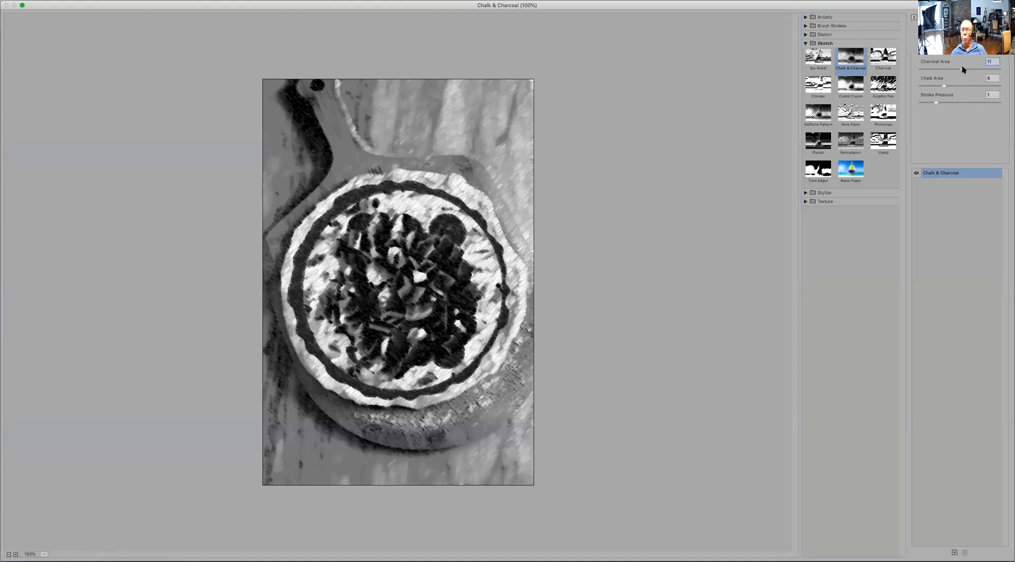
pyautogui.click(932, 70)
pyautogui.moveTo(932, 74); pyautogui.dragTo(924, 76)
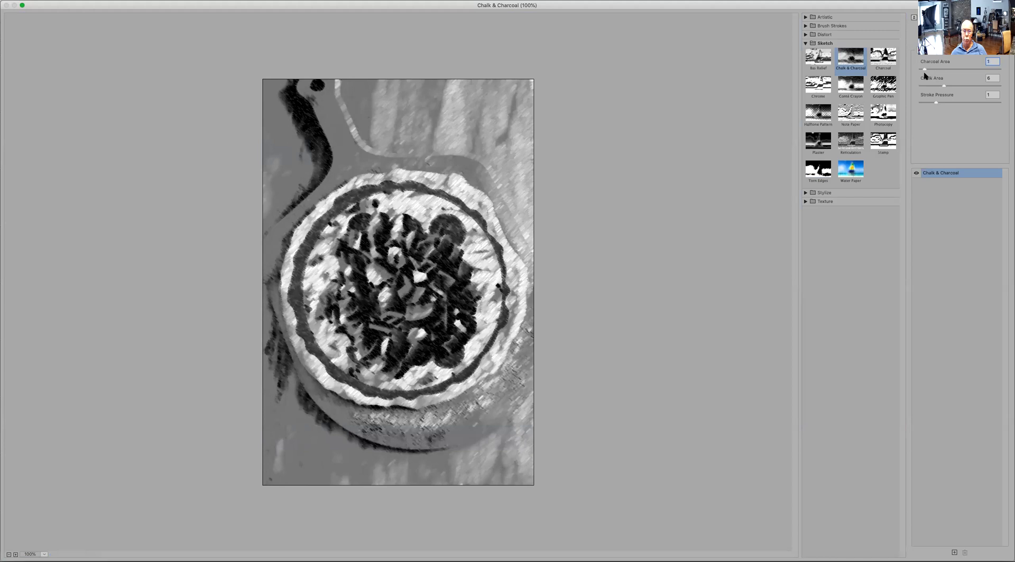
pyautogui.click(998, 69)
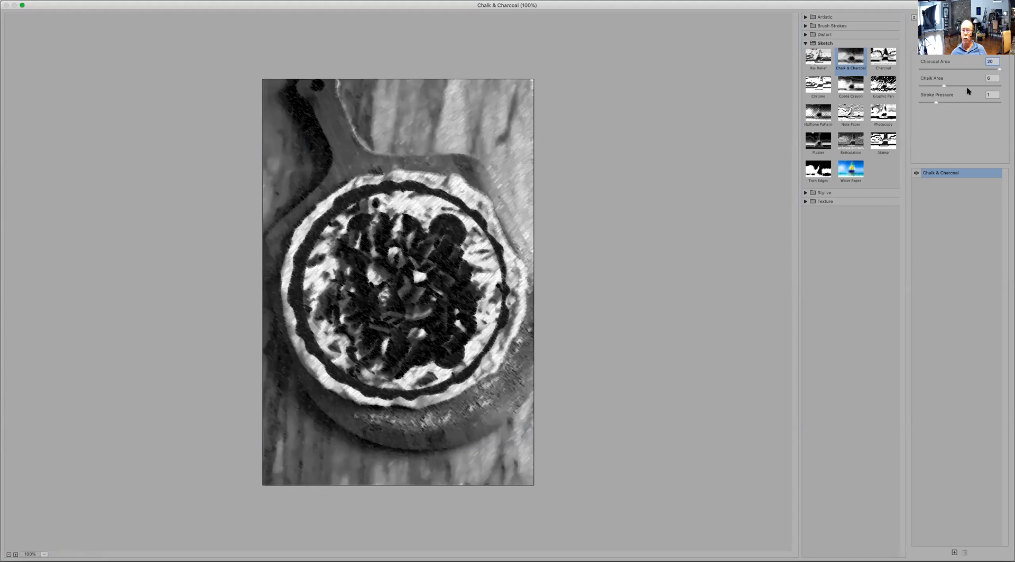
pyautogui.click(998, 86)
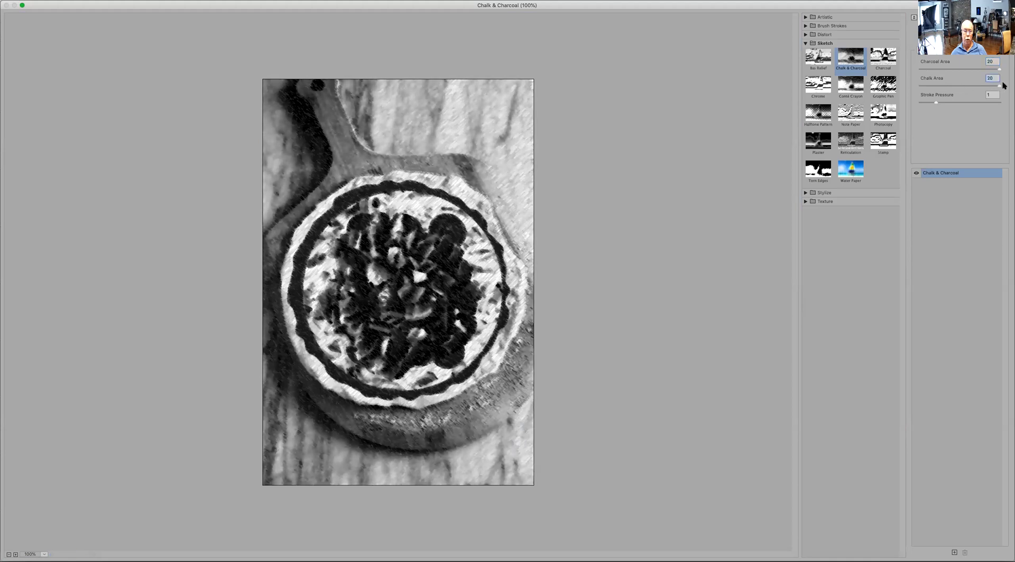
# - Preview Chalk & Charcoal with Charcoal Area 10 and Chalk Area 20, comparing Stroke Pressure 0 with higher pressure
pyautogui.moveTo(970, 71)
pyautogui.mouseDown()
pyautogui.moveTo(957, 70)
pyautogui.moveTo(947, 100)
pyautogui.moveTo(916, 99)
pyautogui.mouseUp()
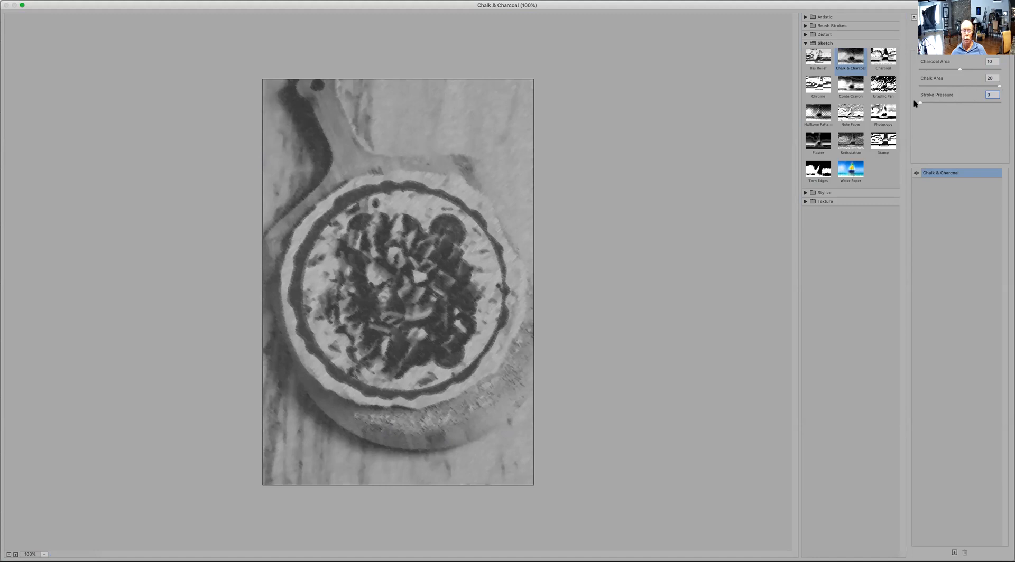
pyautogui.click(953, 104)
pyautogui.moveTo(954, 102)
pyautogui.mouseDown()
pyautogui.moveTo(914, 107)
pyautogui.moveTo(925, 101)
pyautogui.mouseUp()
# - Preview the Charcoal filter with Charcoal Thickness 3 and Detail 2, and the Chrome filter with Detail 10 and 0 and Smoothness 3
pyautogui.click(882, 56)
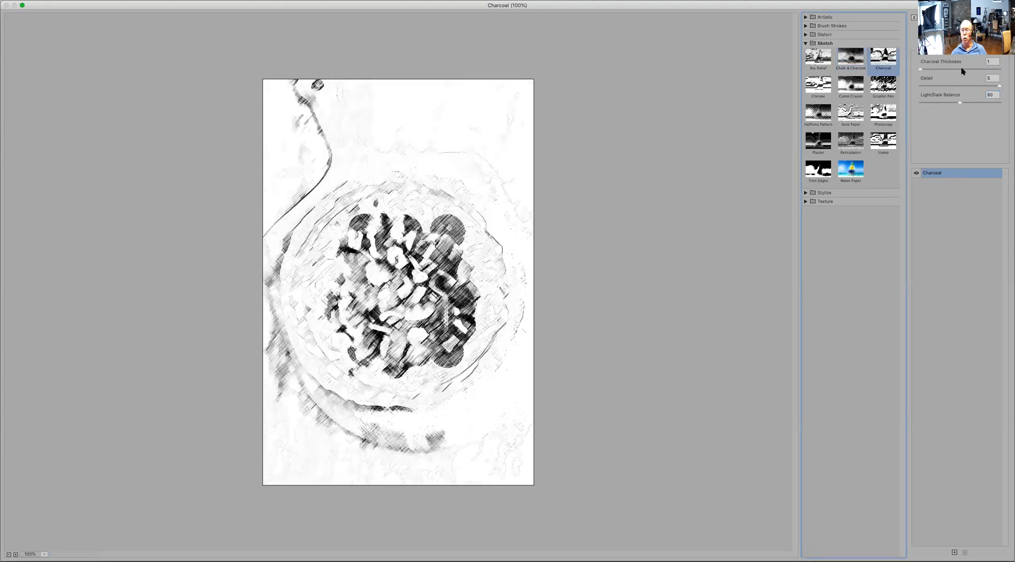
pyautogui.moveTo(962, 70)
pyautogui.mouseDown()
pyautogui.moveTo(995, 70)
pyautogui.moveTo(954, 70)
pyautogui.moveTo(910, 90)
pyautogui.moveTo(993, 86)
pyautogui.moveTo(958, 91)
pyautogui.moveTo(998, 99)
pyautogui.moveTo(920, 100)
pyautogui.moveTo(953, 100)
pyautogui.mouseUp()
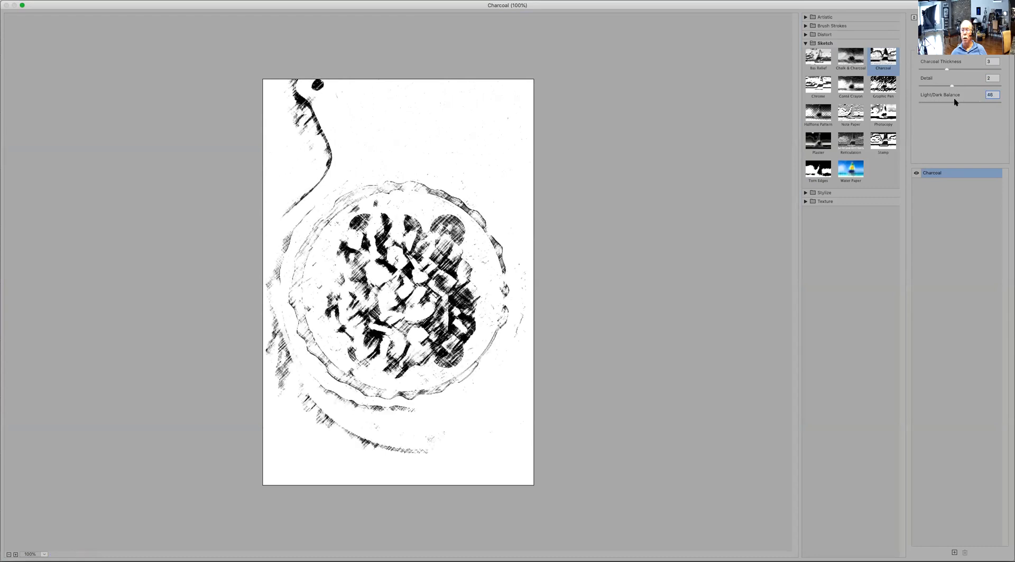
pyautogui.click(823, 89)
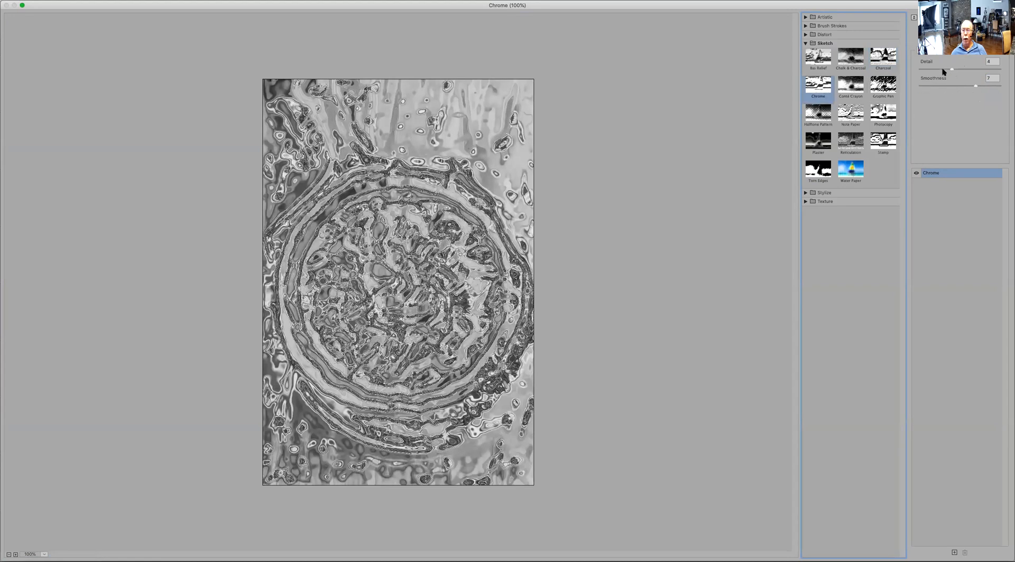
pyautogui.moveTo(995, 70); pyautogui.dragTo(999, 72)
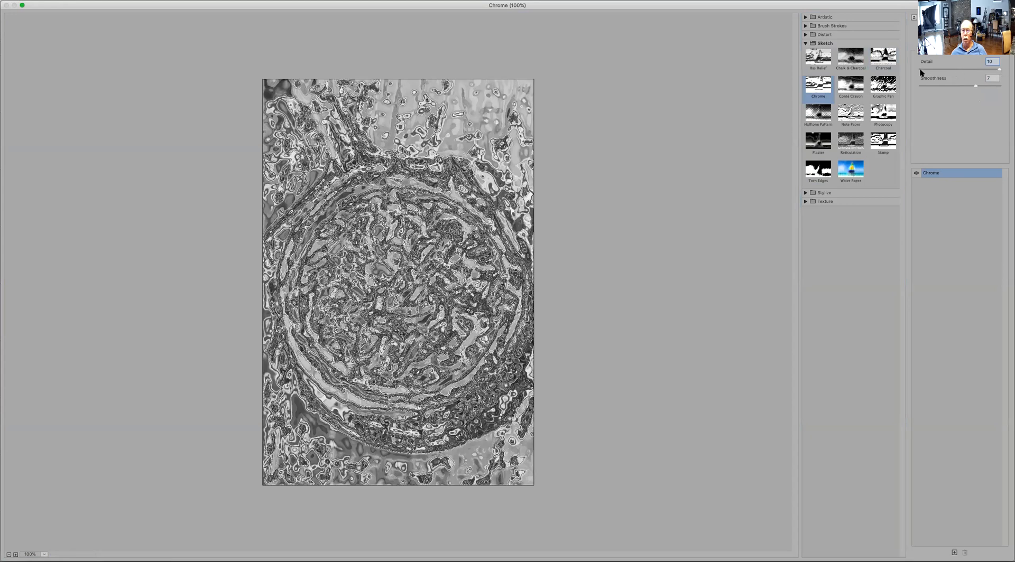
pyautogui.moveTo(953, 86)
pyautogui.mouseDown()
pyautogui.moveTo(914, 86)
pyautogui.moveTo(1003, 84)
pyautogui.moveTo(947, 84)
pyautogui.mouseUp()
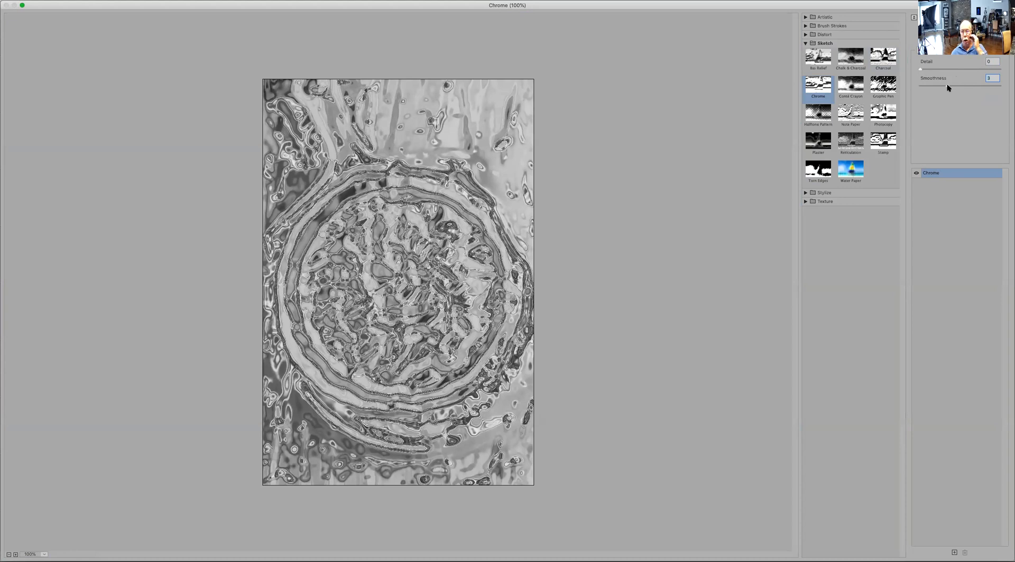
# - Preview the Conté Crayon filter with Foreground Level 7, Background Level 9, Scaling 200% and 93%, and Relief 28
pyautogui.click(850, 85)
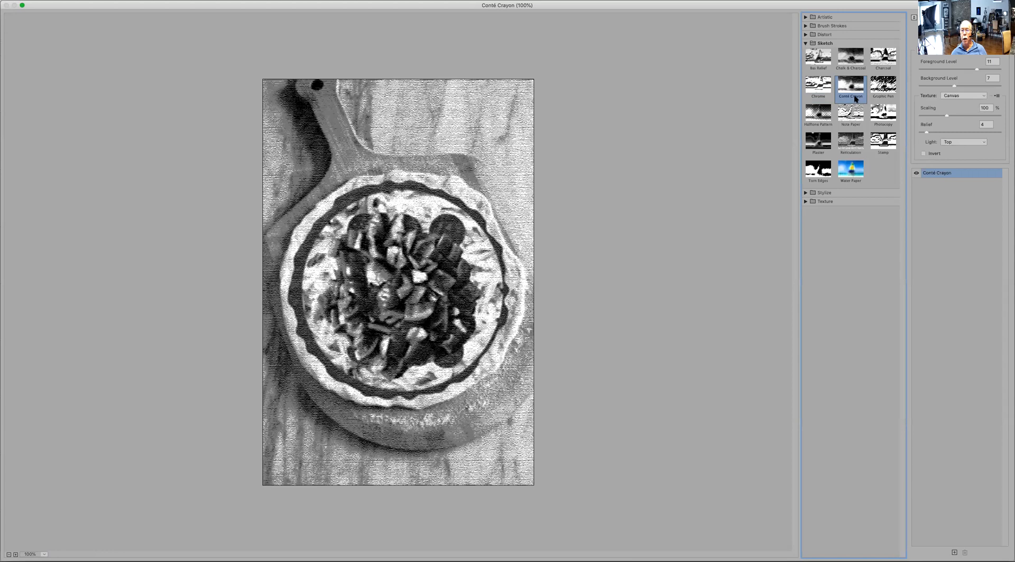
pyautogui.click(945, 69)
pyautogui.moveTo(945, 69); pyautogui.dragTo(967, 83)
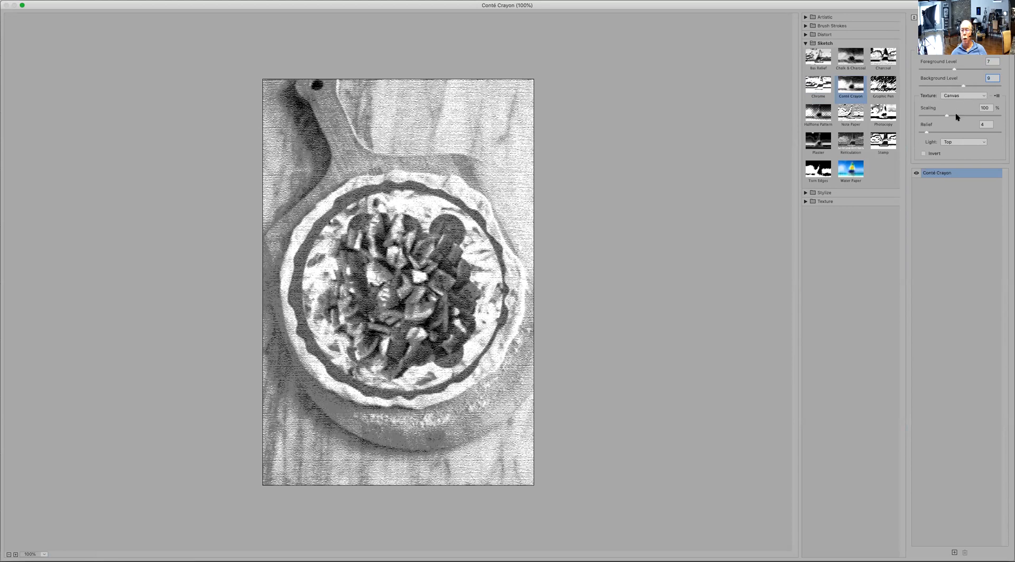
pyautogui.moveTo(947, 116); pyautogui.dragTo(1001, 106)
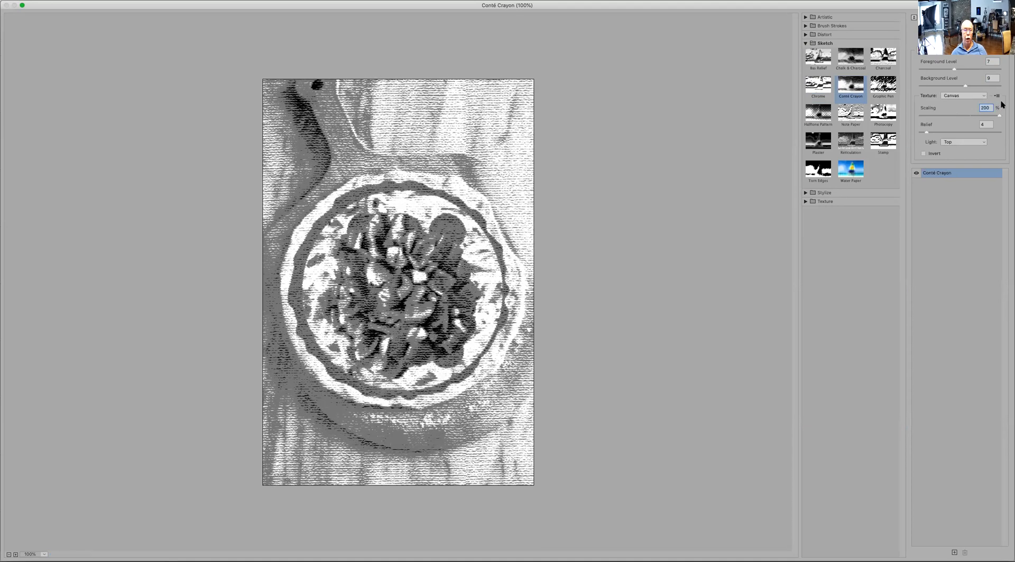
pyautogui.moveTo(1000, 115); pyautogui.dragTo(963, 133)
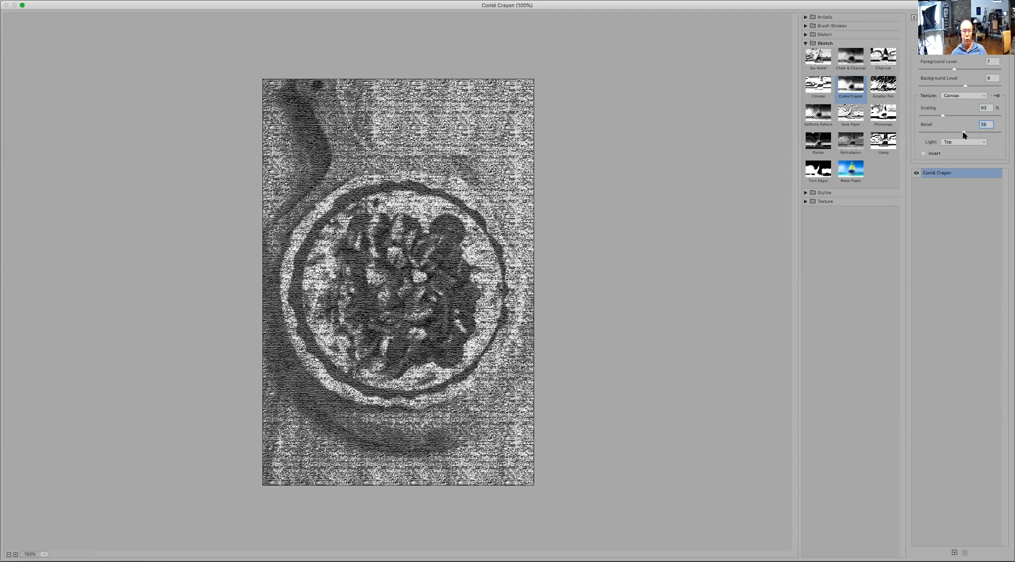
# - Compare Bottom and Left light directions in Conté Crayon, and set Scaling to 118% and Relief to 32
pyautogui.click(979, 144)
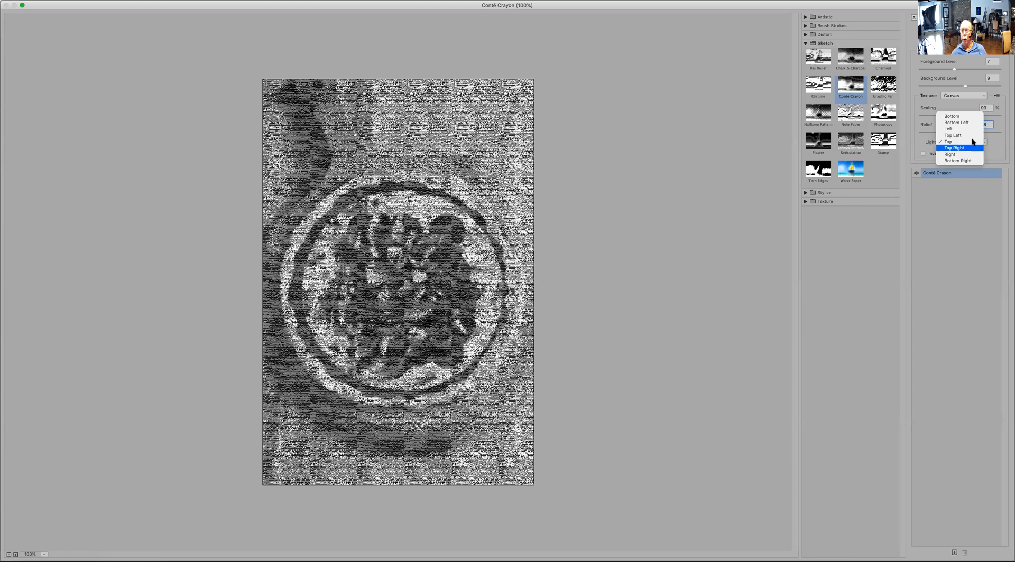
pyautogui.click(967, 116)
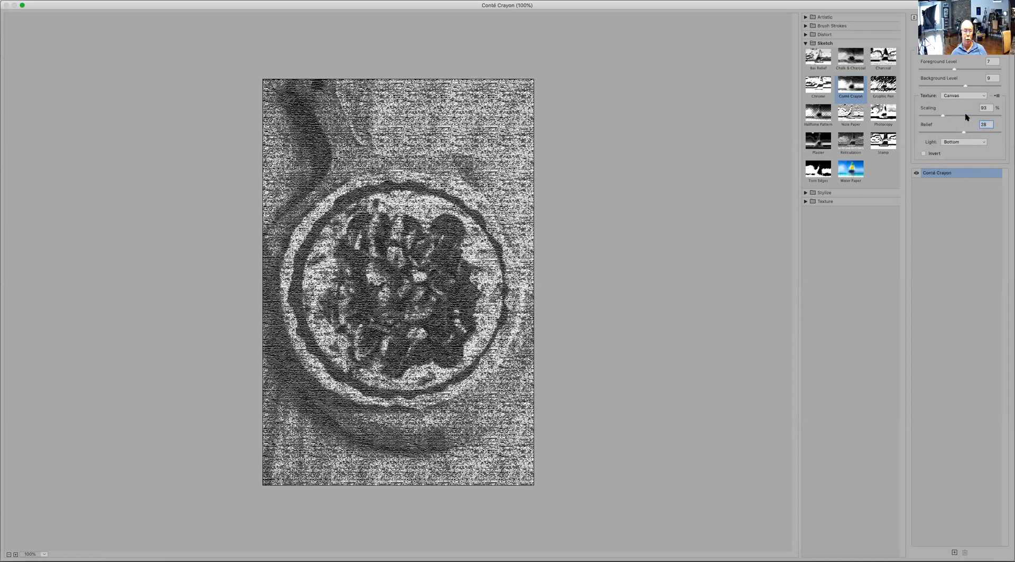
pyautogui.click(963, 142)
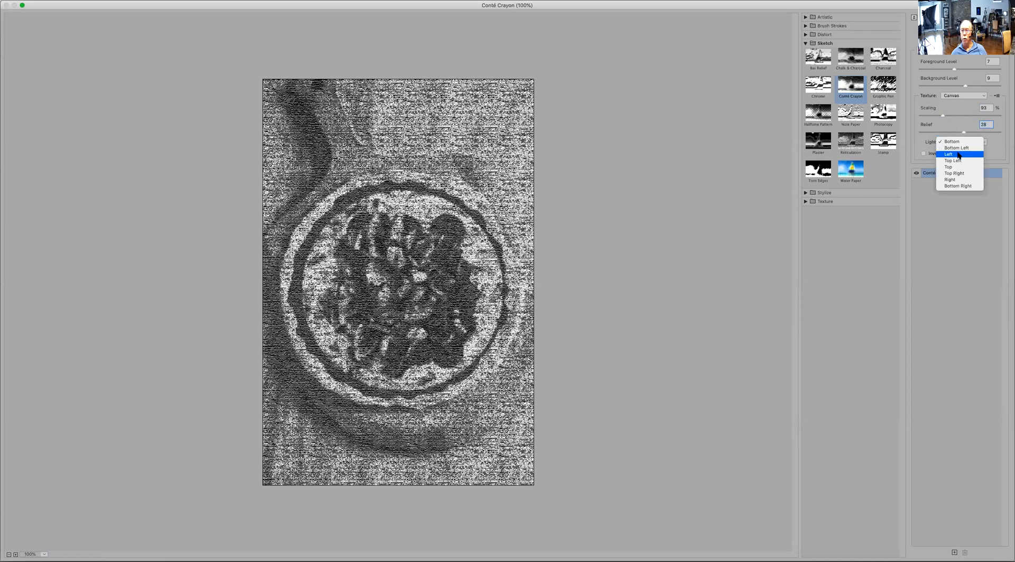
pyautogui.click(958, 154)
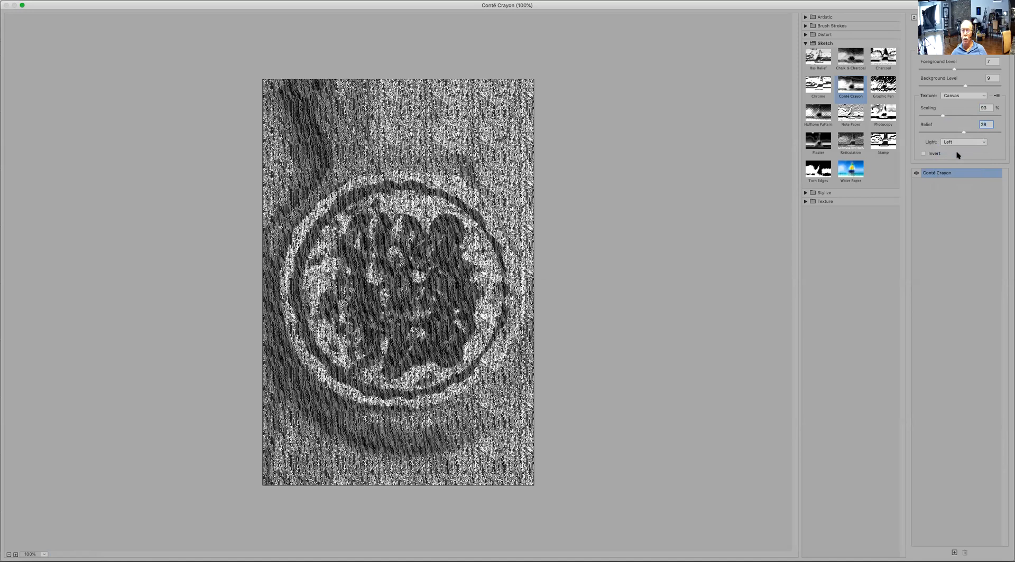
pyautogui.moveTo(958, 115); pyautogui.dragTo(971, 134)
pyautogui.click(892, 90)
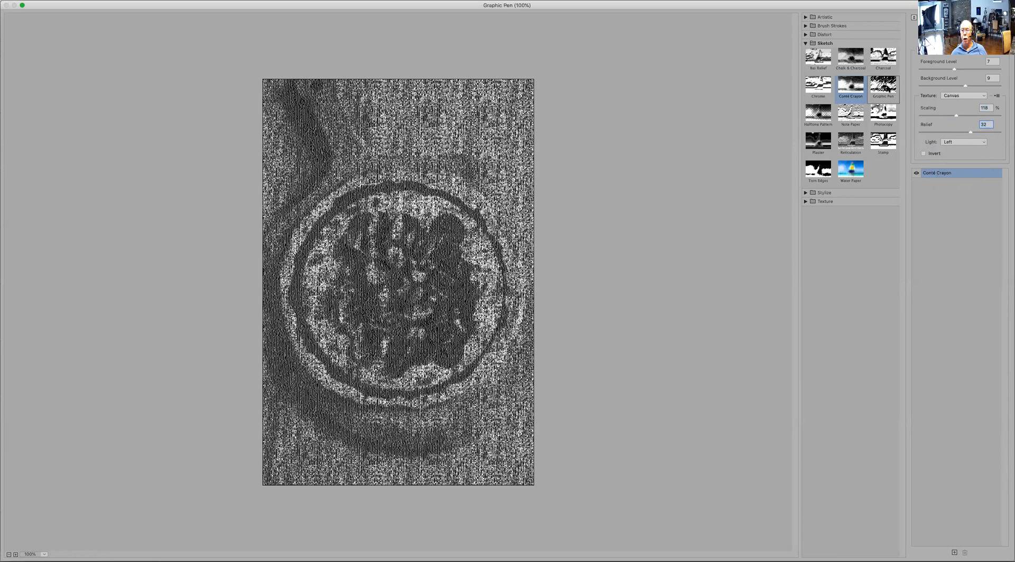
pyautogui.click(850, 85)
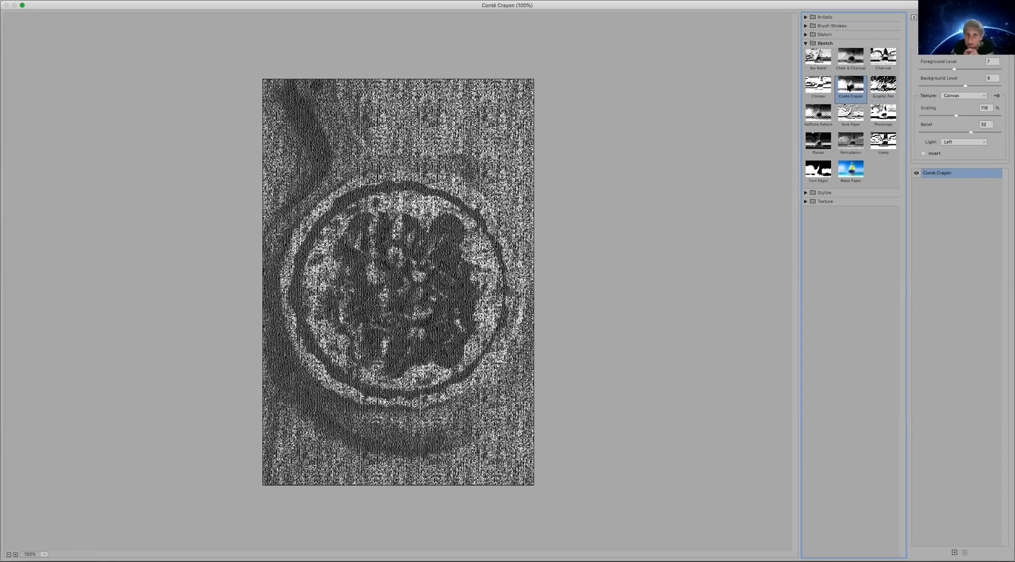
# - Compare the Burlap, Brick and Sandstone textures in the Conté Crayon filter and reduce the Sandstone scaling
pyautogui.click(965, 101)
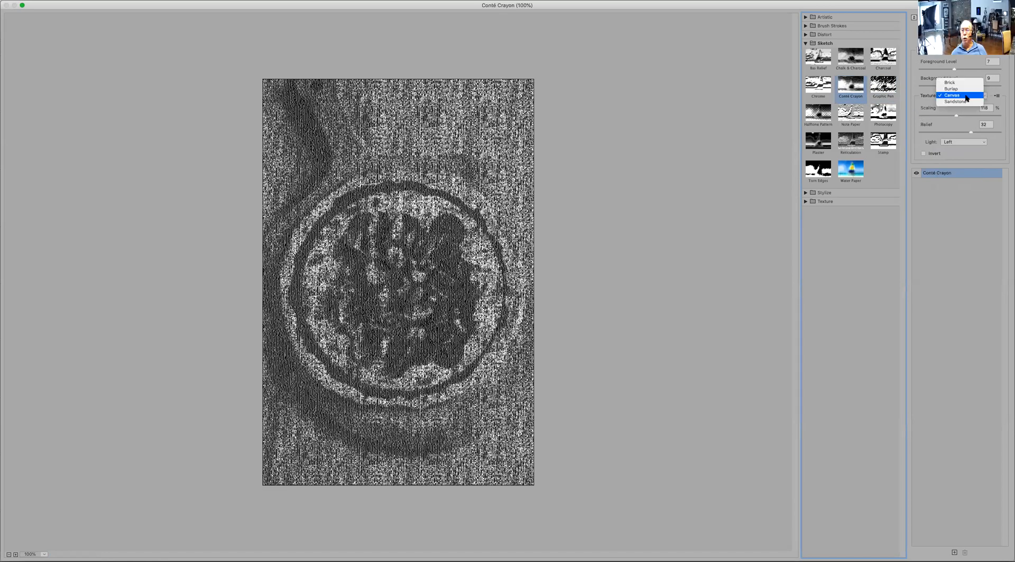
pyautogui.click(968, 90)
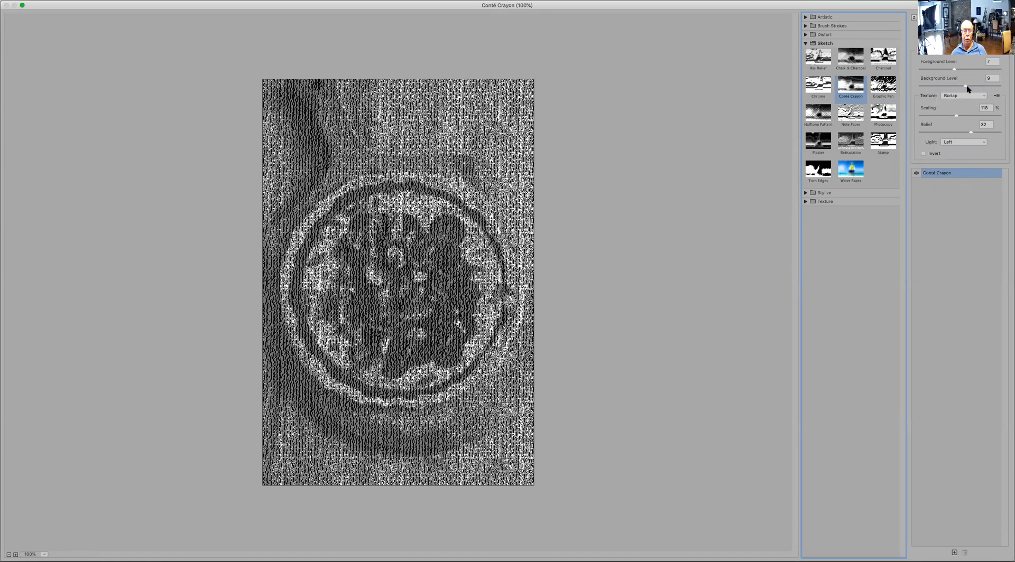
pyautogui.click(966, 95)
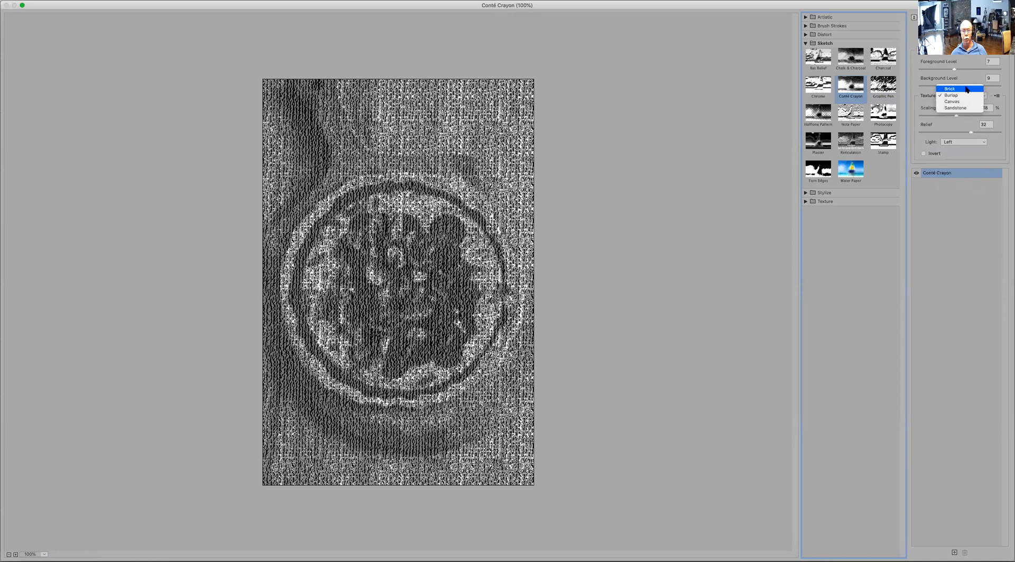
pyautogui.click(966, 88)
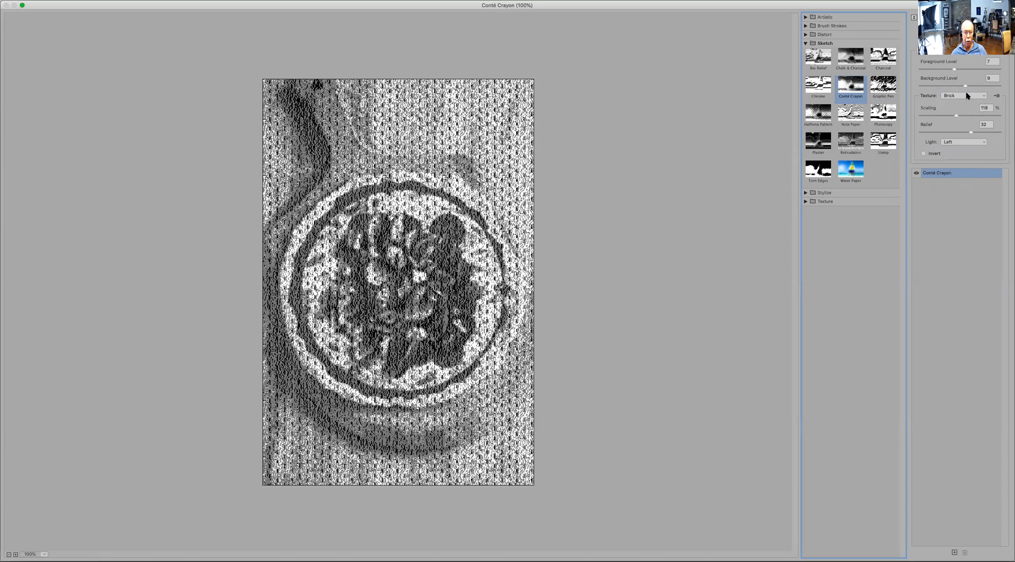
pyautogui.click(967, 95)
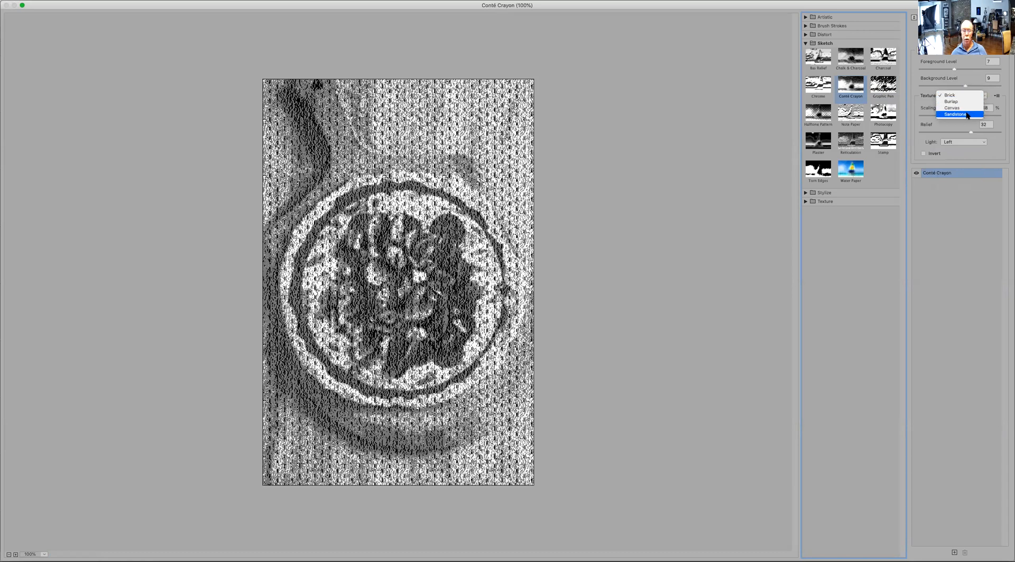
pyautogui.click(967, 115)
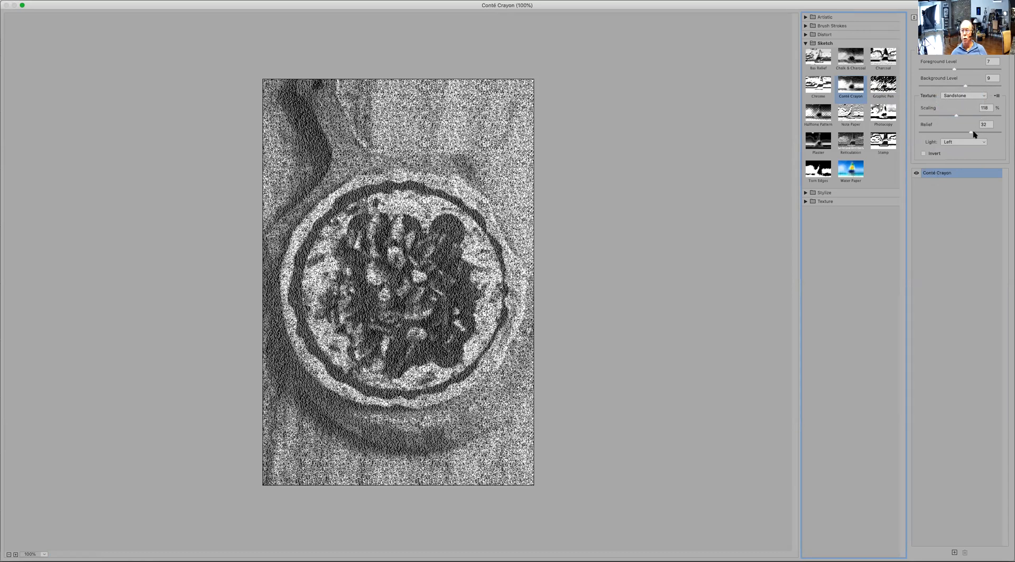
pyautogui.moveTo(957, 115)
pyautogui.mouseDown()
pyautogui.moveTo(1000, 114)
pyautogui.moveTo(904, 117)
pyautogui.moveTo(1008, 111)
pyautogui.moveTo(949, 120)
pyautogui.mouseUp()
# - Preview the Graphic Pen filter with Stroke Length 7 and Light/Dark Balance 45, comparing Horizontal, Left Diagonal, Vertical and Right Diagonal stroke directions
pyautogui.click(888, 89)
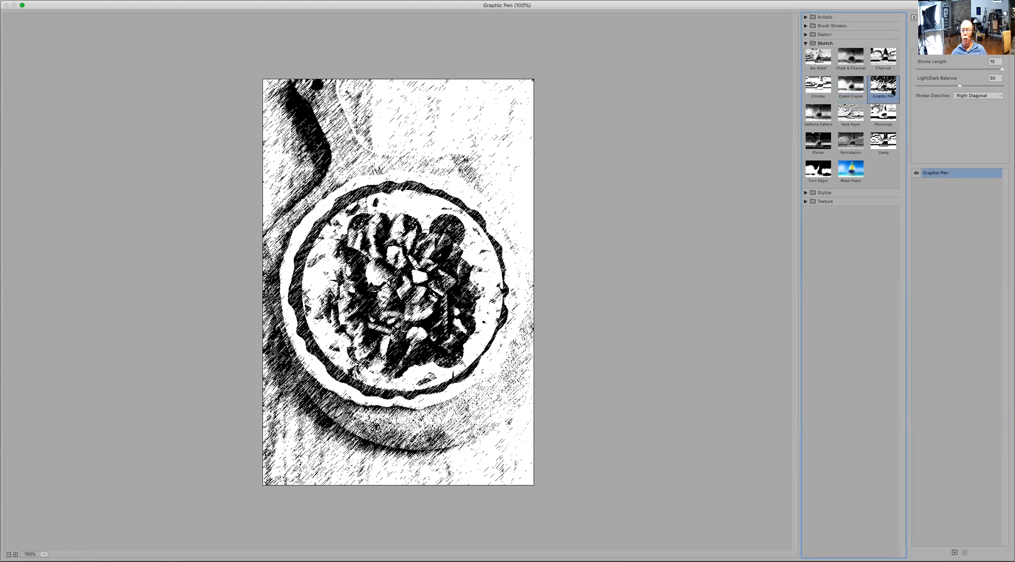
pyautogui.moveTo(972, 69)
pyautogui.mouseDown()
pyautogui.moveTo(932, 70)
pyautogui.moveTo(1006, 89)
pyautogui.mouseUp()
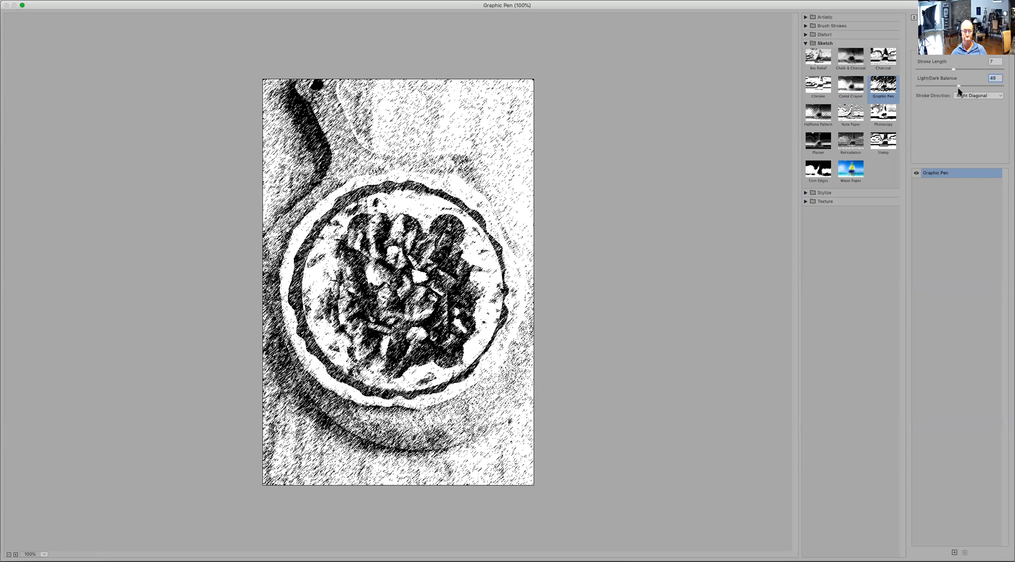
pyautogui.click(985, 97)
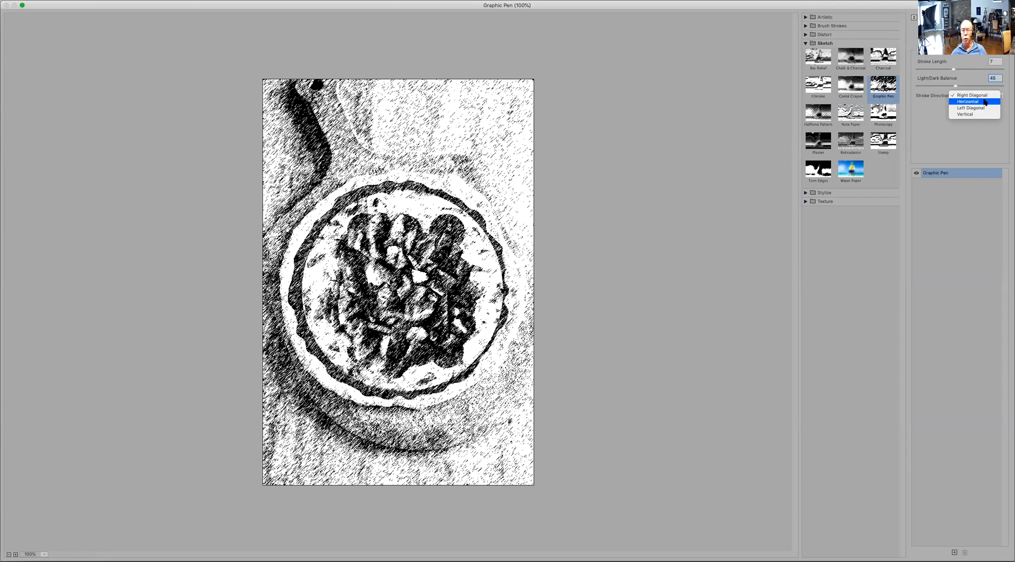
pyautogui.click(985, 102)
pyautogui.click(984, 97)
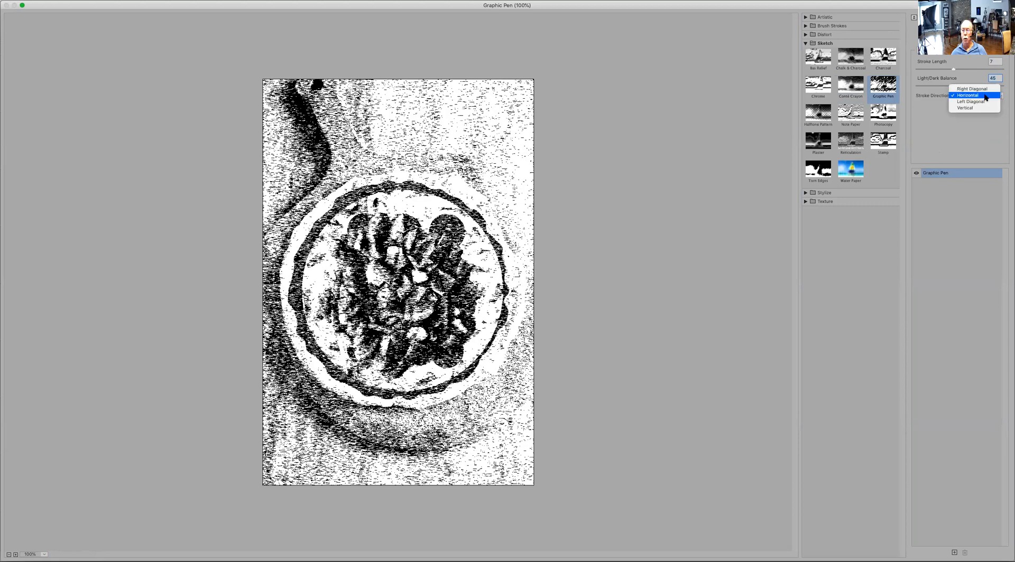
pyautogui.click(979, 100)
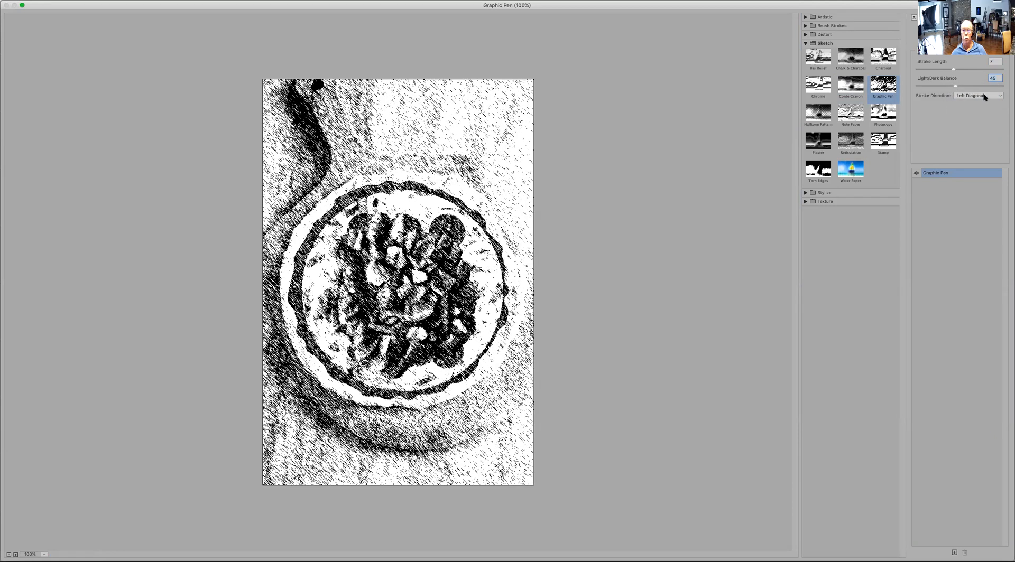
pyautogui.click(981, 96)
pyautogui.click(982, 102)
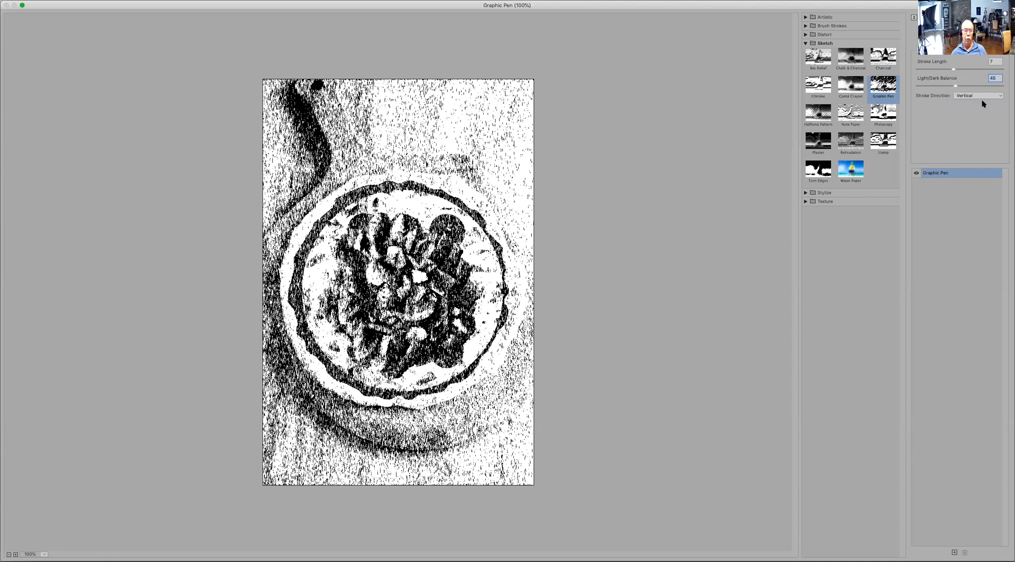
pyautogui.click(984, 96)
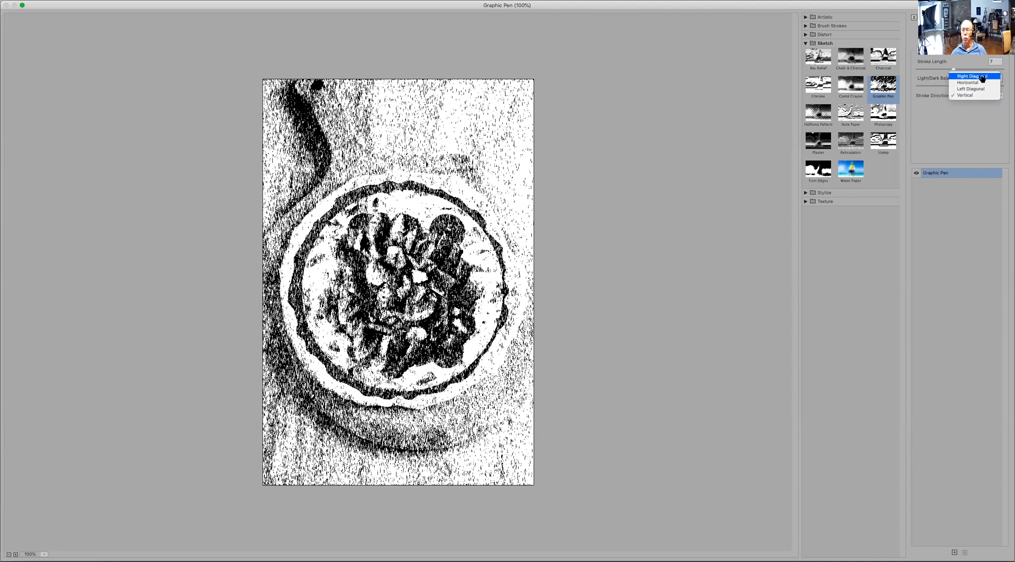
pyautogui.click(981, 77)
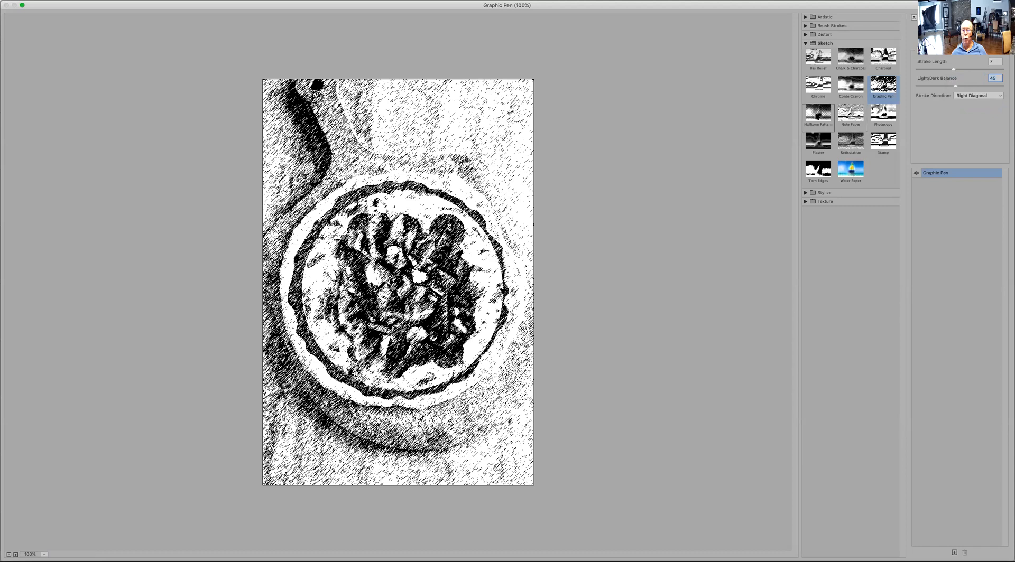
# - Preview the Halftone Pattern filter with dots at Size 5 and Size 1, and set Contrast to 4
pyautogui.click(817, 114)
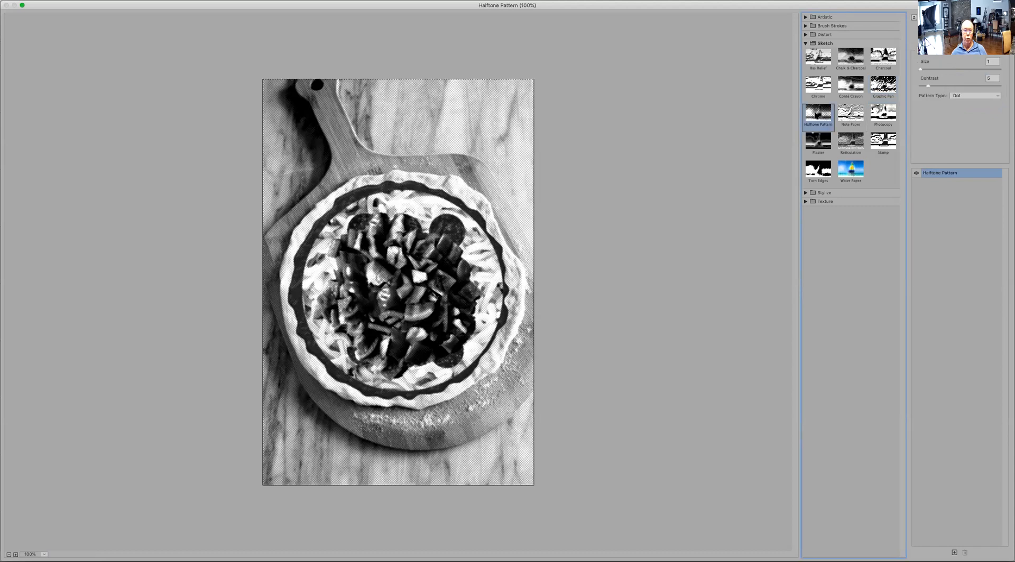
pyautogui.click(946, 69)
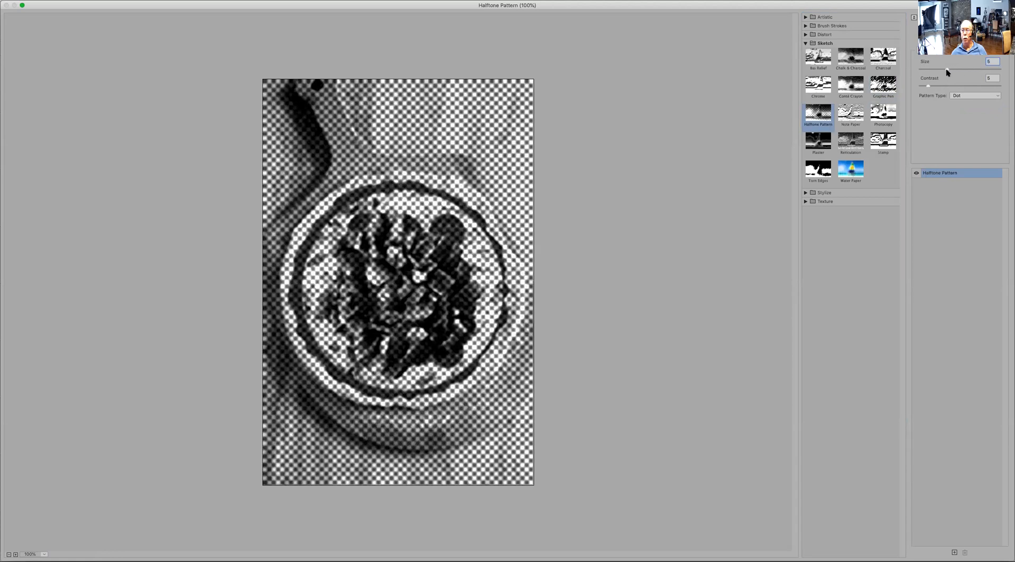
pyautogui.moveTo(962, 71); pyautogui.dragTo(928, 90)
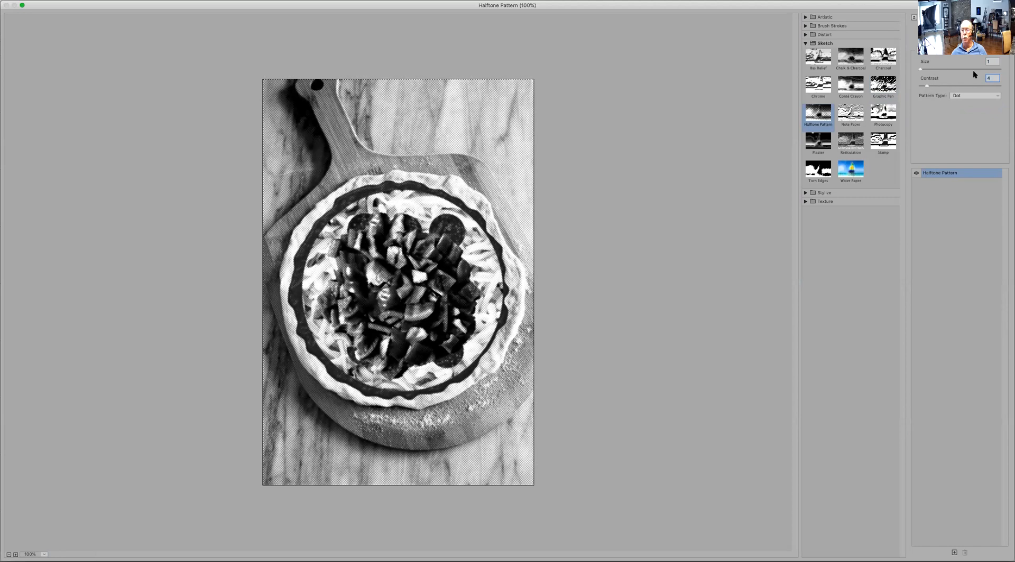
# - Compare the Line and Circle pattern types in the Halftone Pattern filter, and return the pattern to Dot
pyautogui.click(977, 96)
pyautogui.click(975, 102)
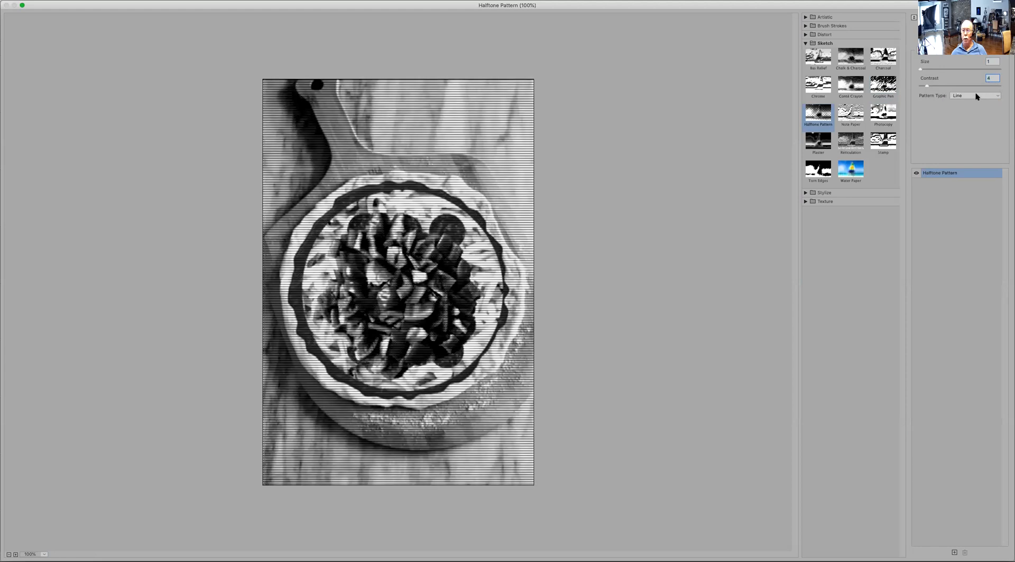
pyautogui.click(976, 96)
pyautogui.click(977, 84)
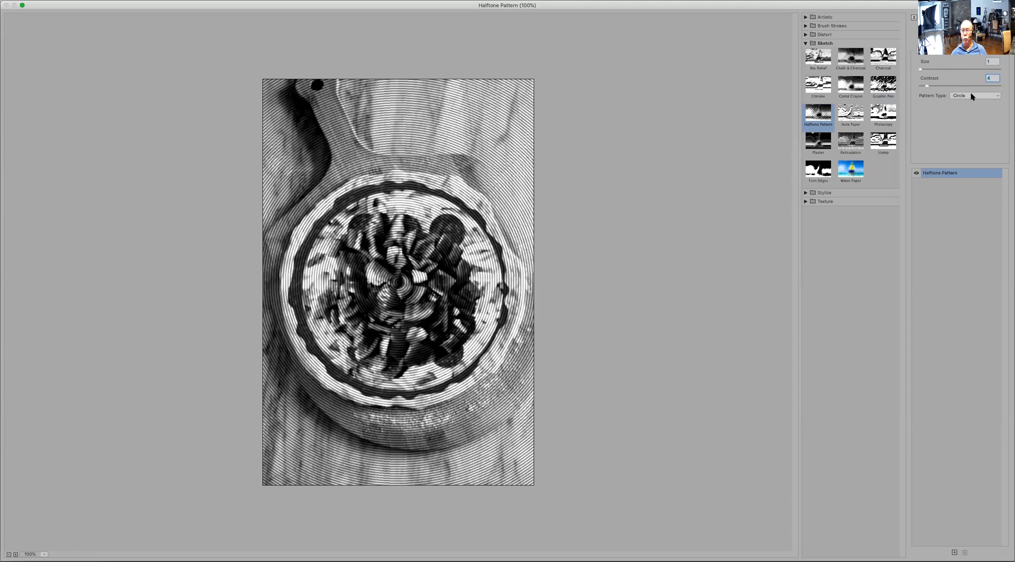
pyautogui.click(971, 97)
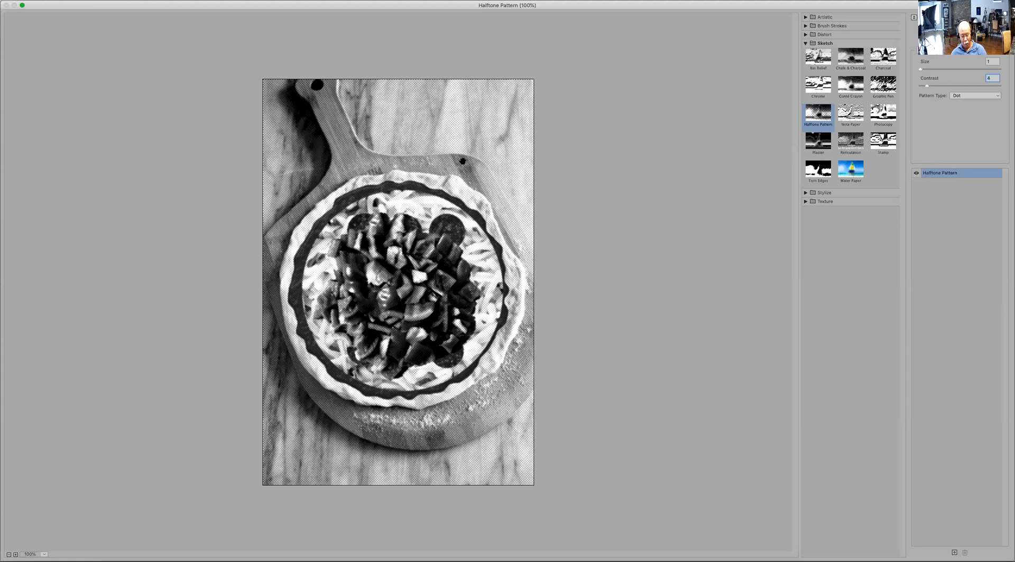
# - Preview the Note Paper filter on the fitted image with Image Balance 26, Graininess 0 and Relief 18
pyautogui.press('super+0')
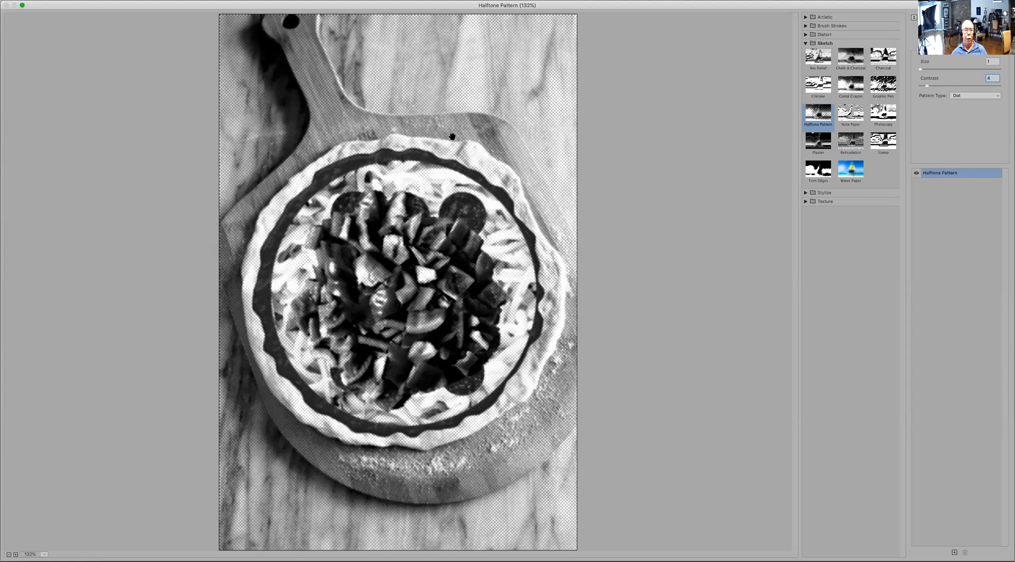
pyautogui.click(849, 114)
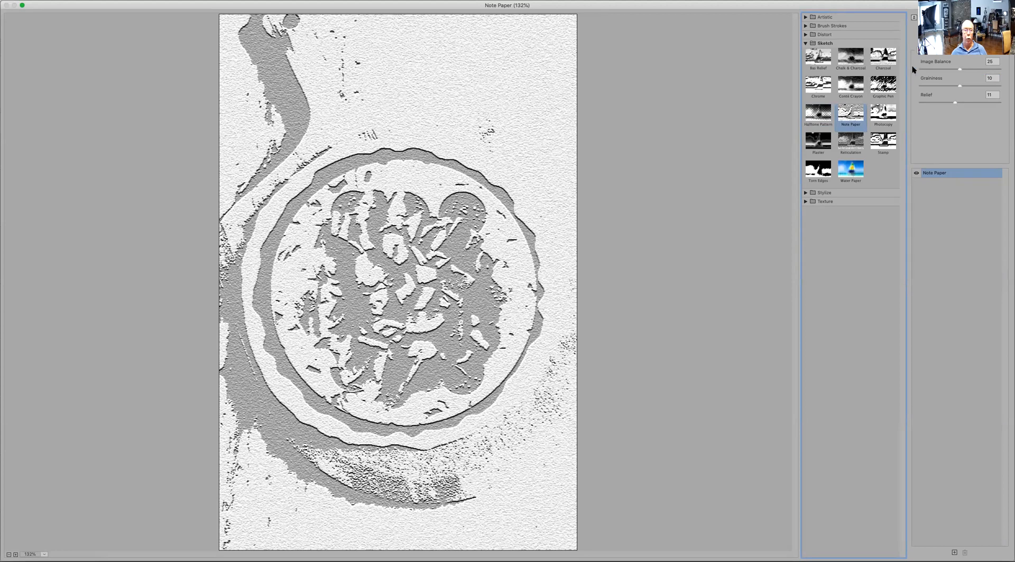
pyautogui.moveTo(961, 69); pyautogui.dragTo(926, 87)
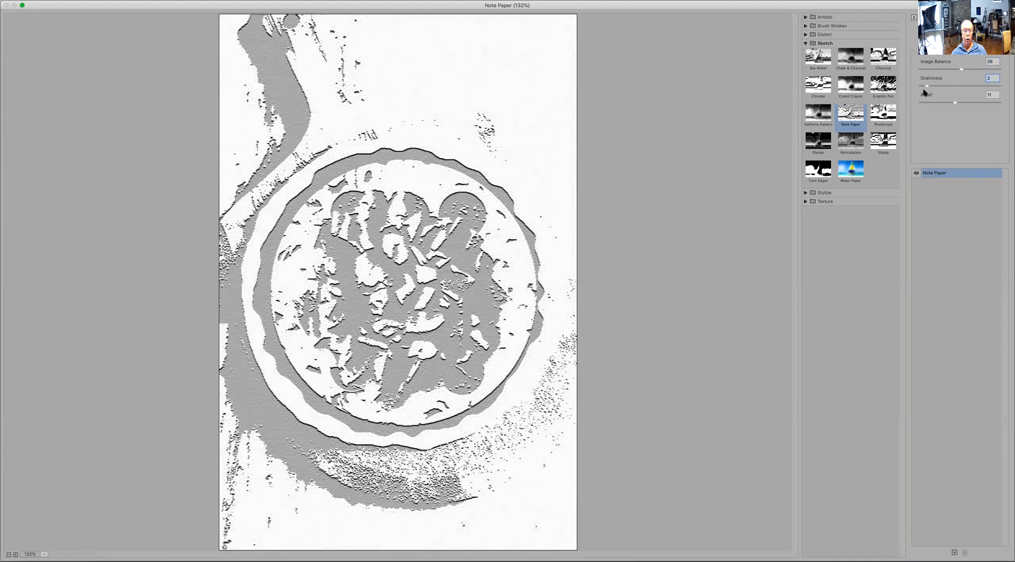
pyautogui.moveTo(932, 88); pyautogui.dragTo(911, 87)
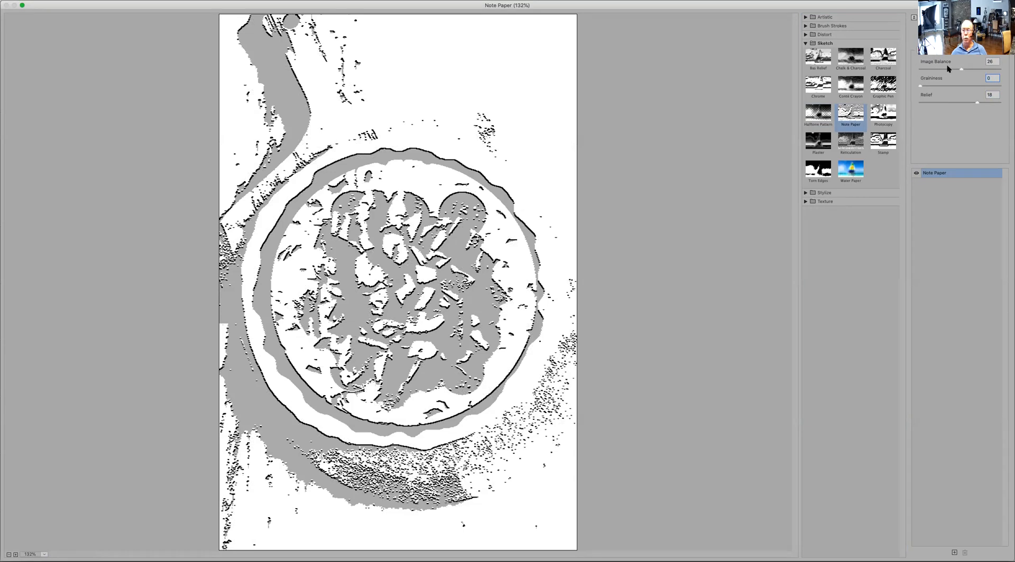
pyautogui.moveTo(962, 70); pyautogui.dragTo(962, 69)
# - Preview the Photocopy filter with Detail 2 and Darkness 13, and leave the Filter Gallery without applying it
pyautogui.click(891, 123)
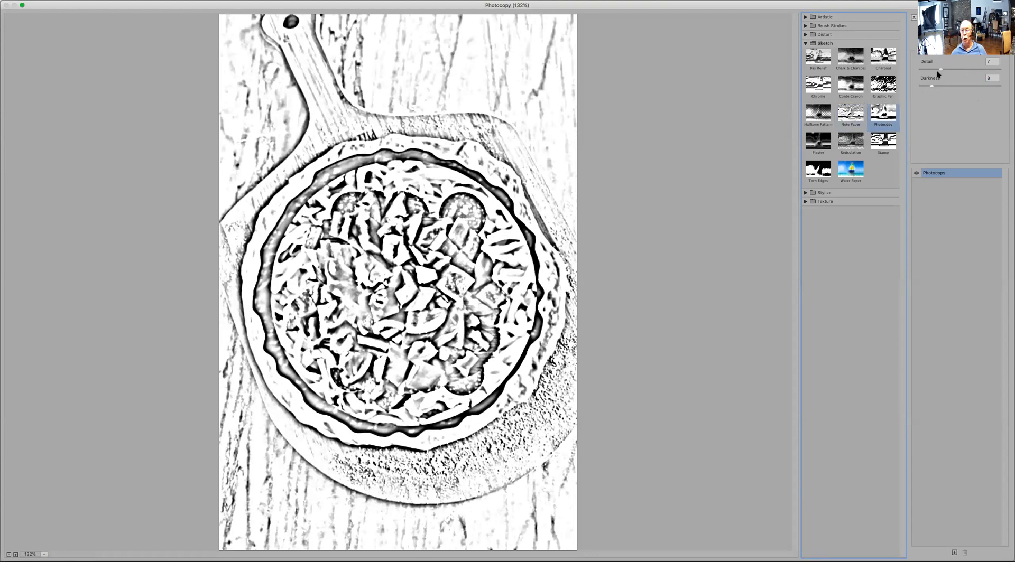
pyautogui.moveTo(927, 69); pyautogui.dragTo(923, 71)
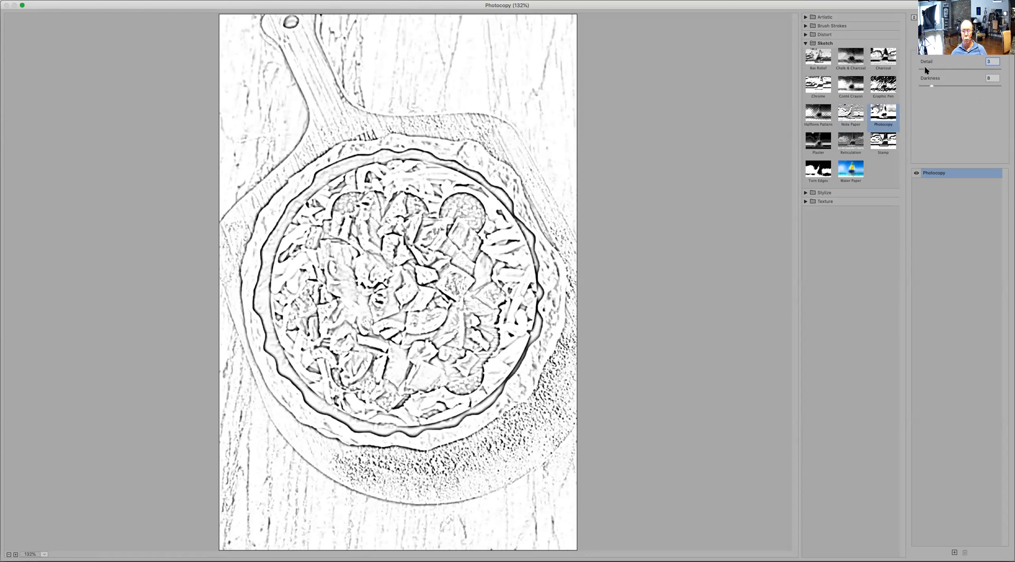
pyautogui.moveTo(926, 69); pyautogui.dragTo(939, 88)
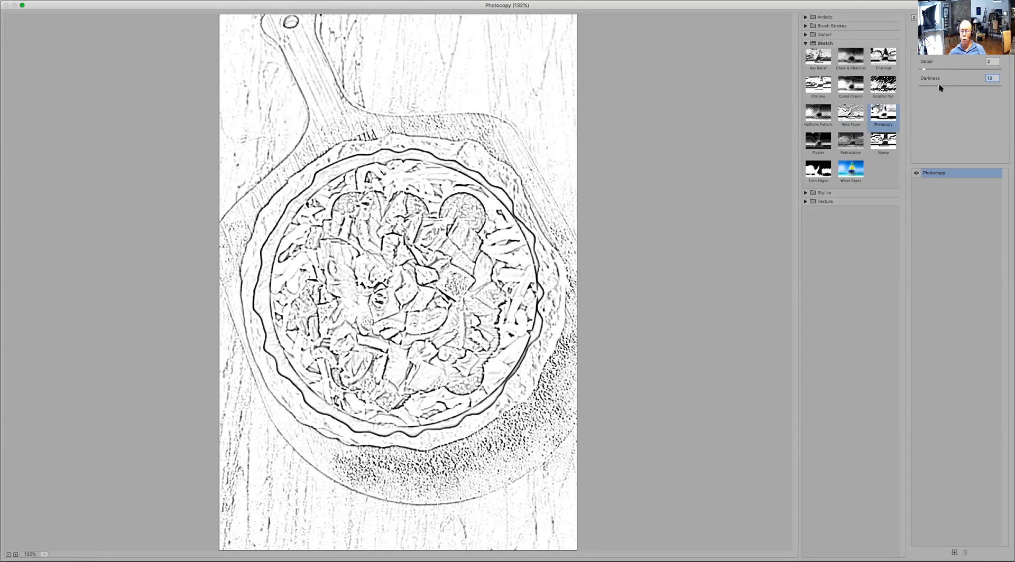
pyautogui.click(972, 20)
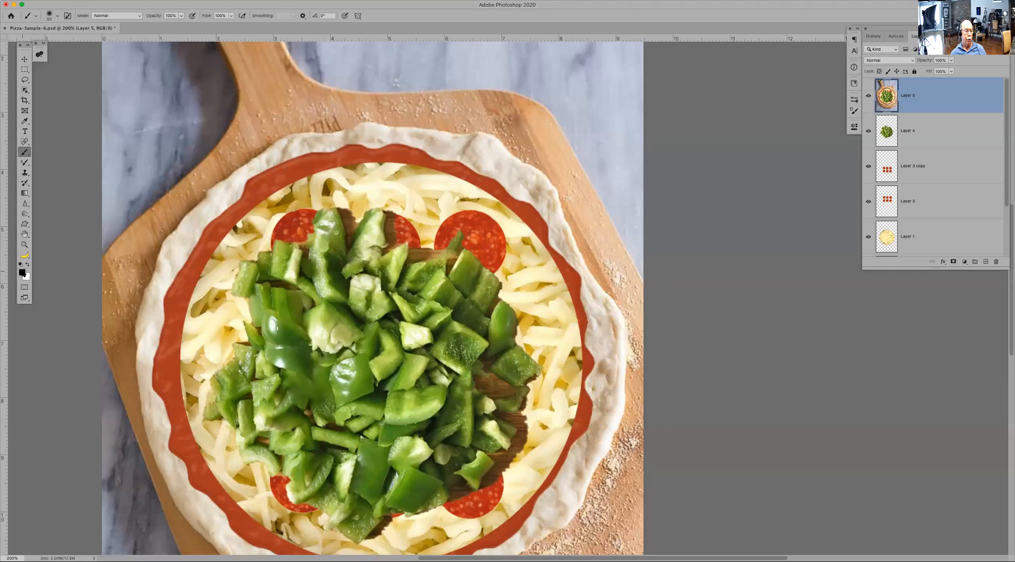
# - Set the foreground color to the medium blue 76a6c8
pyautogui.click(22, 272)
pyautogui.click(288, 412)
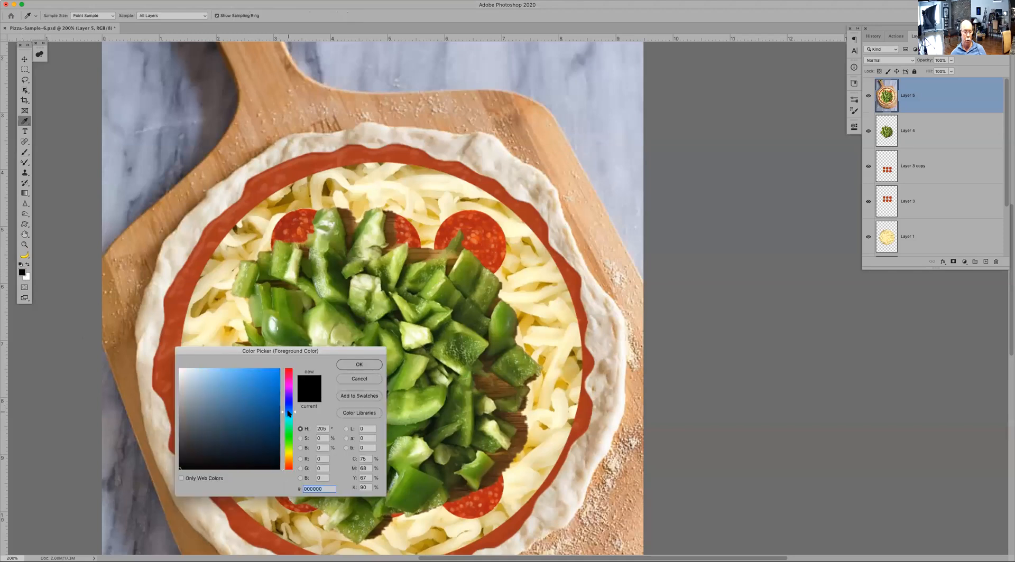
pyautogui.click(220, 390)
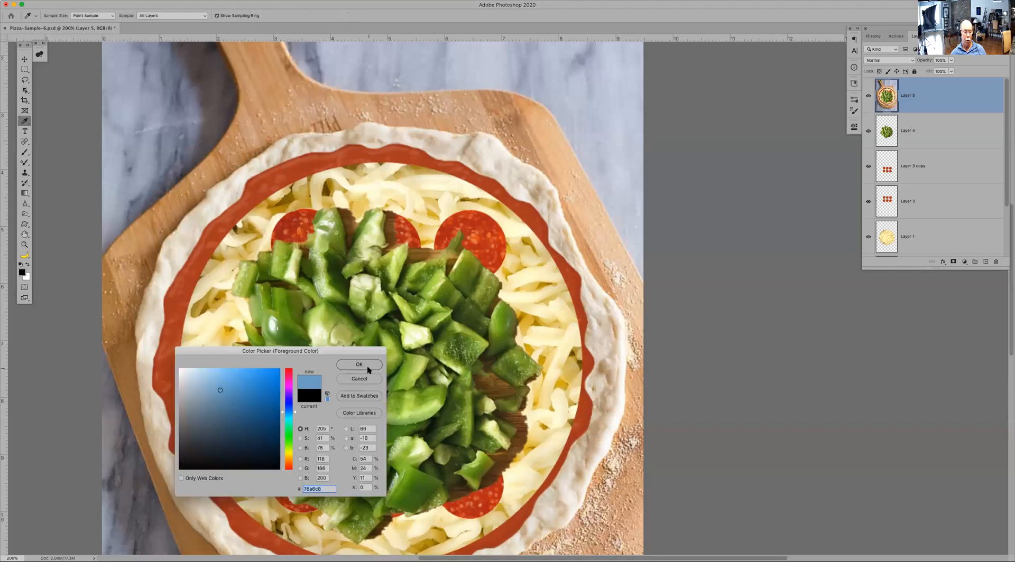
pyautogui.click(368, 369)
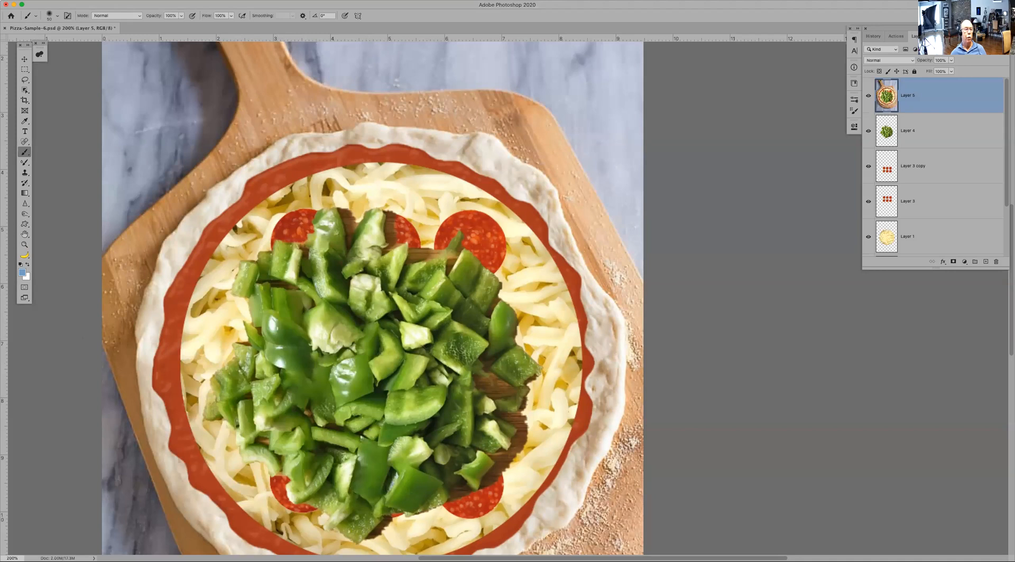
# - Convert the top pizza layer, Layer 5, for smart filters
pyautogui.click(186, 1)
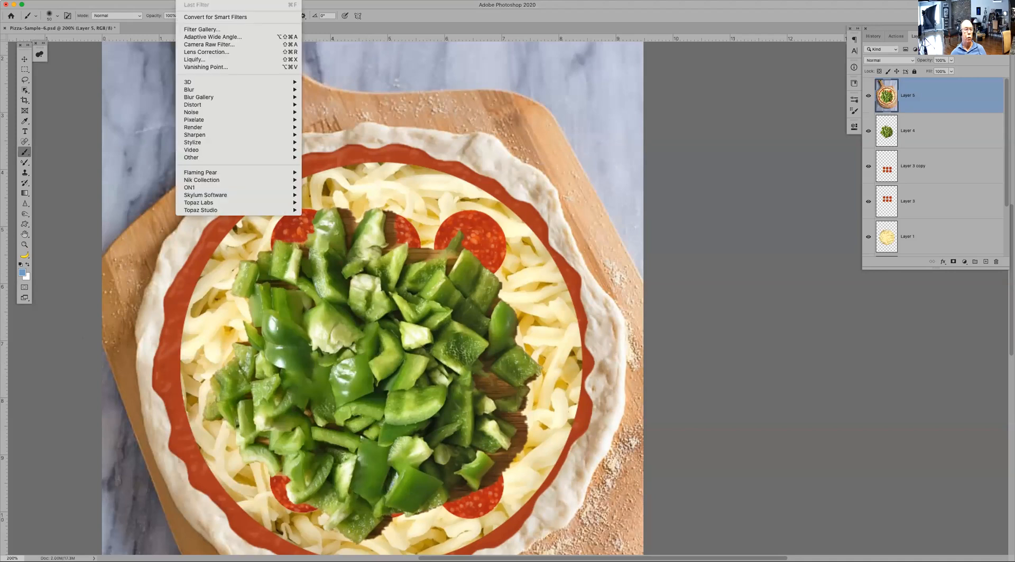
pyautogui.click(215, 17)
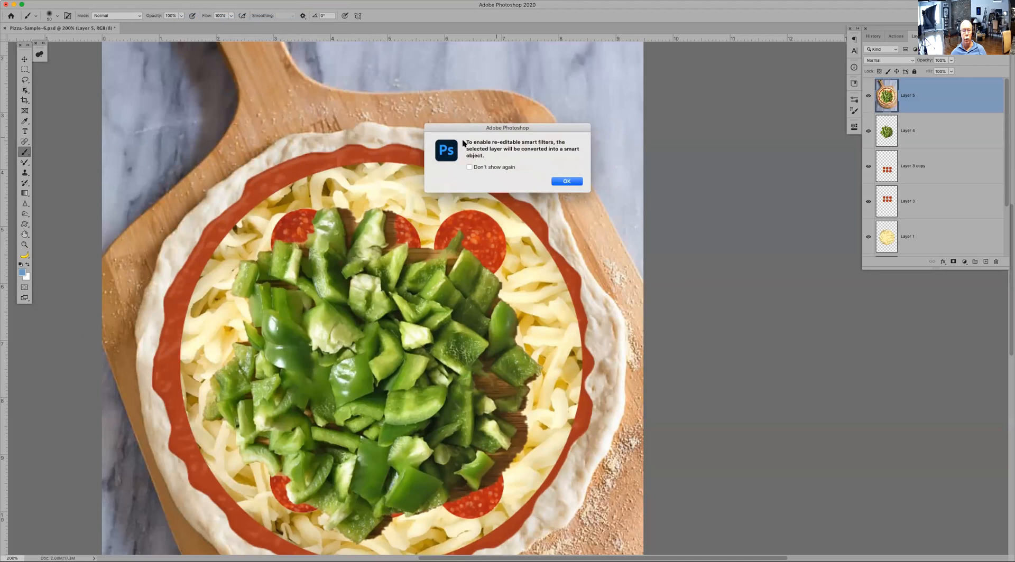
pyautogui.click(566, 180)
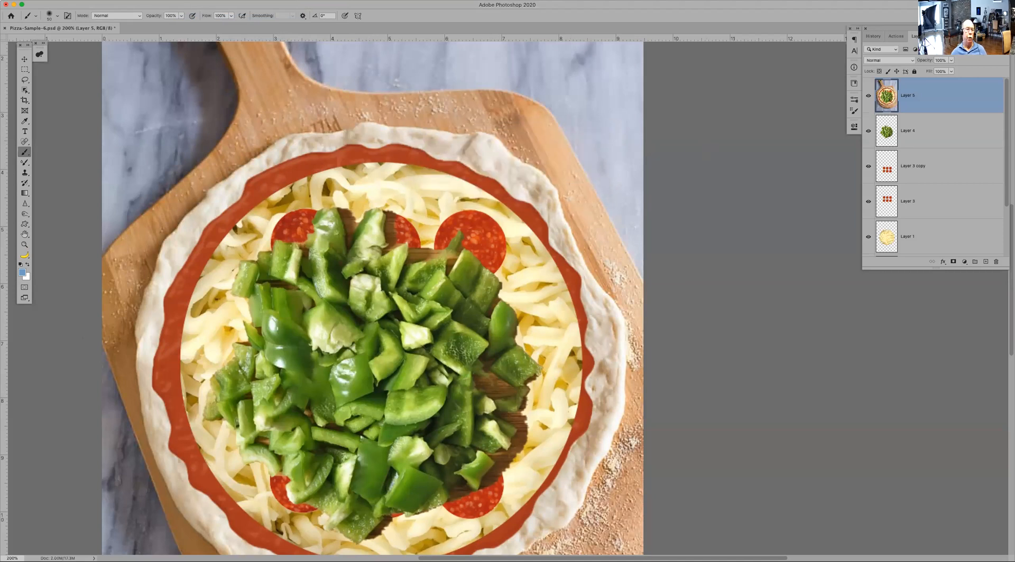
# - Reopen the Filter Gallery and preview Torn Edges in blue with Image Balance 18, Smoothness 14 and Contrast 11
pyautogui.click(186, 3)
pyautogui.click(205, 30)
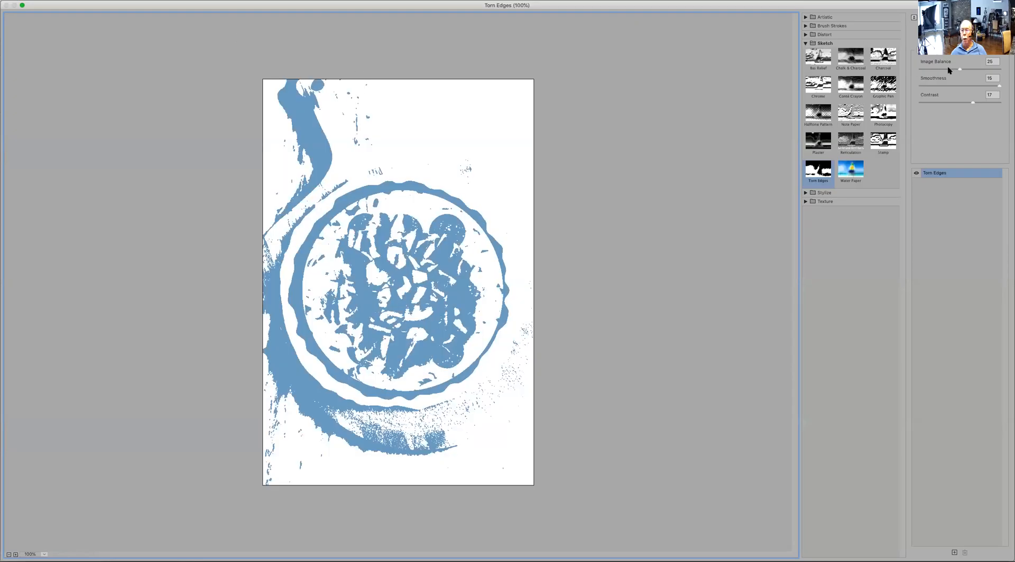
pyautogui.moveTo(970, 68); pyautogui.dragTo(996, 86)
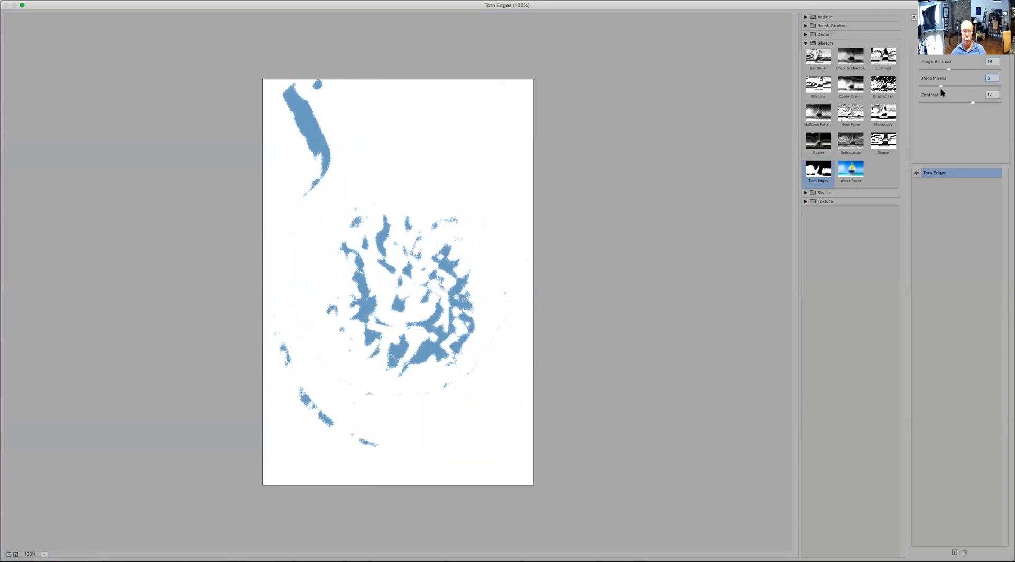
pyautogui.moveTo(973, 102); pyautogui.dragTo(957, 103)
pyautogui.click(949, 103)
pyautogui.click(954, 103)
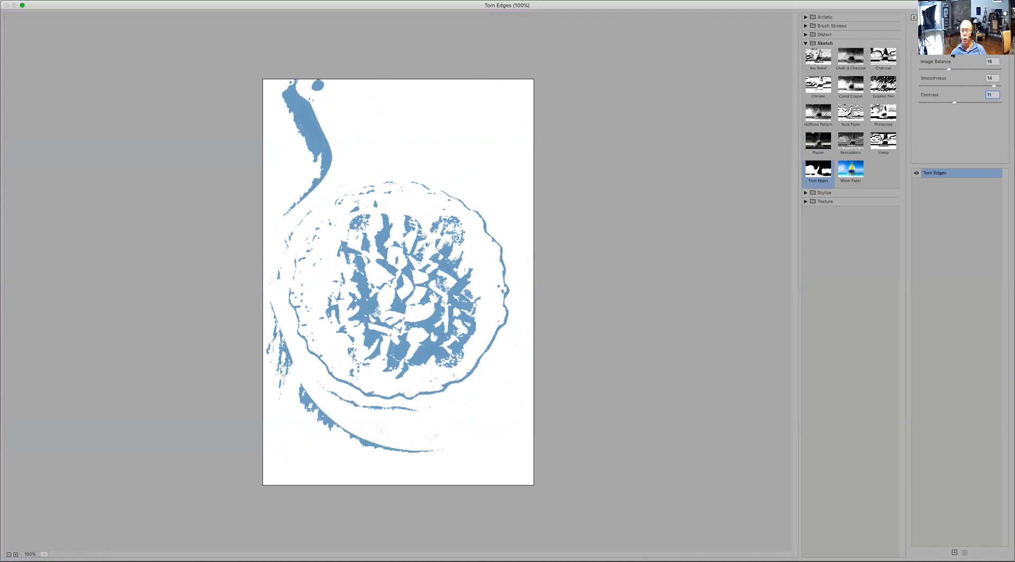
# - Preview the Photocopy filter in blue with Detail 18 and Darkness about 33, and compare it with Detail 1
pyautogui.click(883, 113)
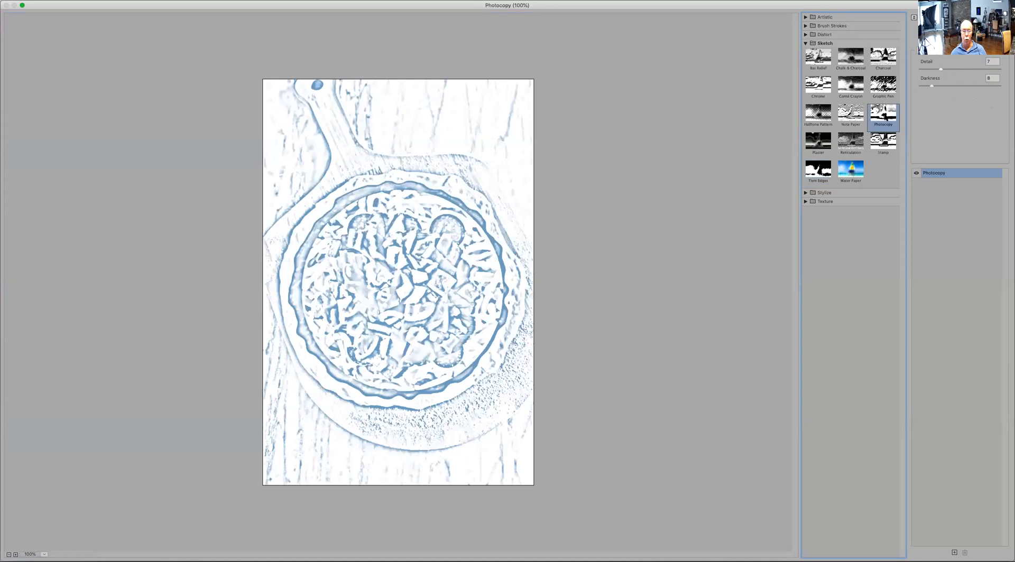
pyautogui.moveTo(961, 71); pyautogui.dragTo(979, 70)
pyautogui.click(971, 85)
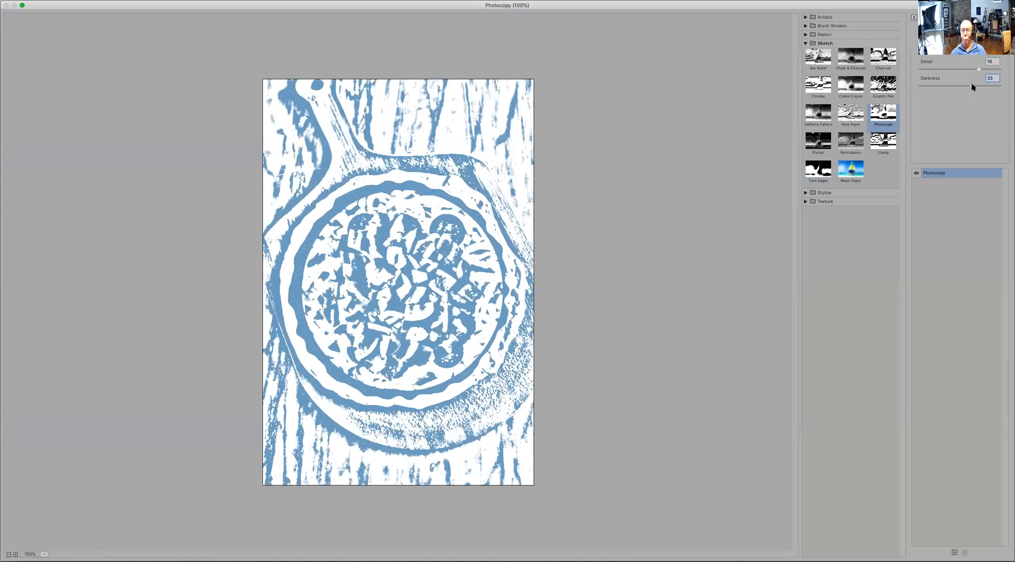
pyautogui.moveTo(930, 70); pyautogui.dragTo(919, 70)
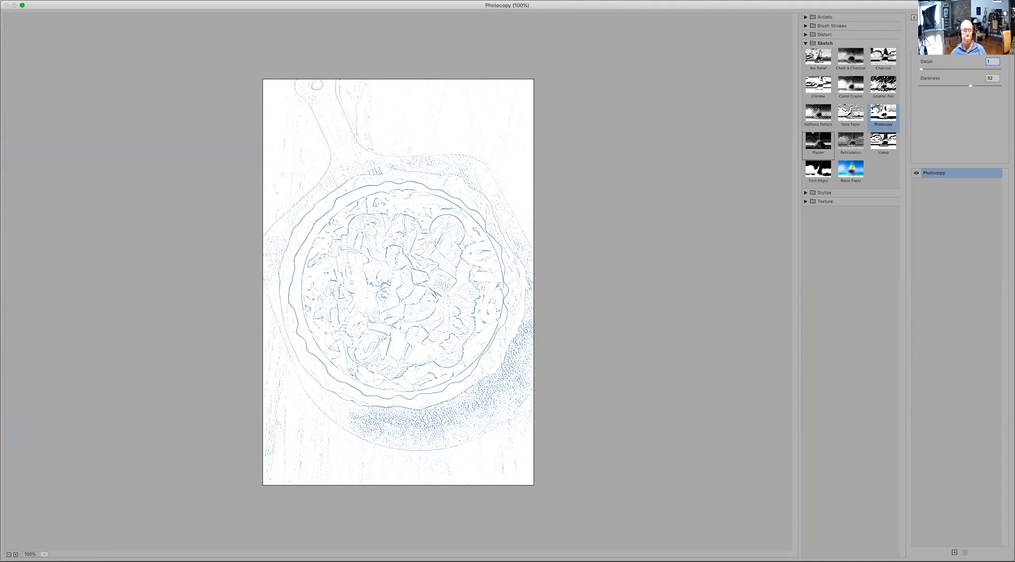
# - Preview the Plaster filter lit from Top with Smoothness 1, comparing Image Balance 18 with a higher balance
pyautogui.click(818, 141)
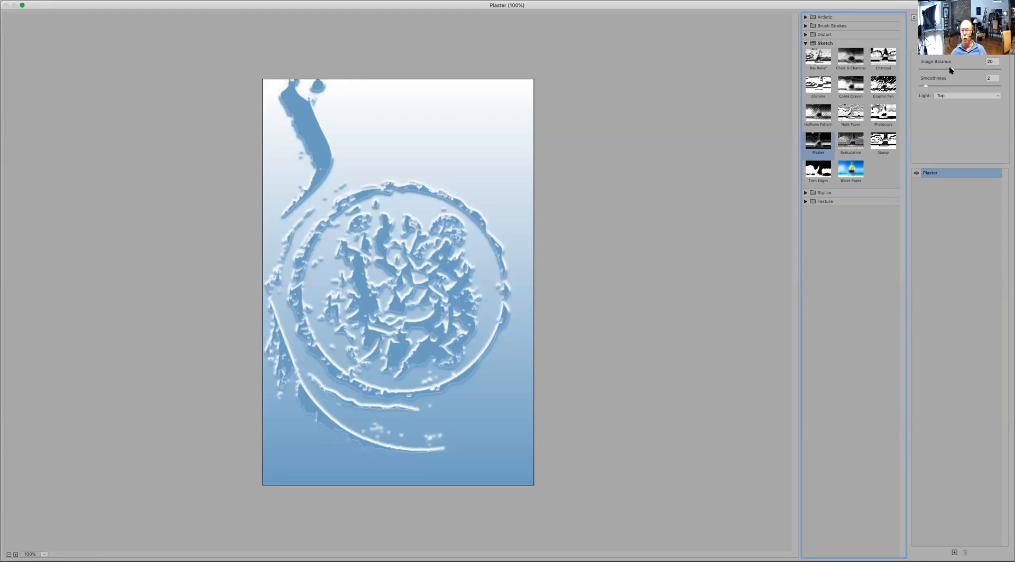
pyautogui.moveTo(950, 70); pyautogui.dragTo(900, 87)
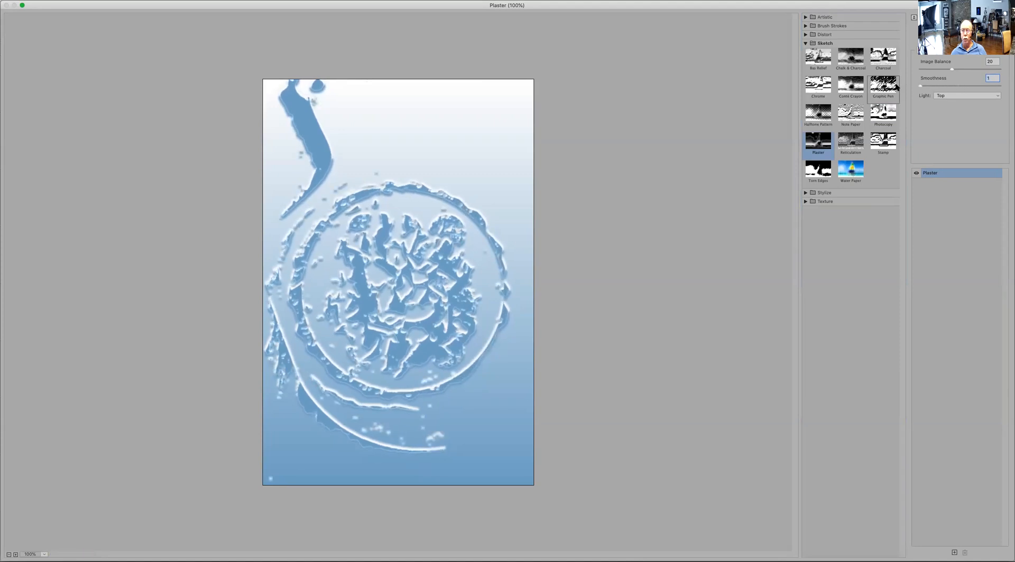
pyautogui.moveTo(952, 69); pyautogui.dragTo(949, 73)
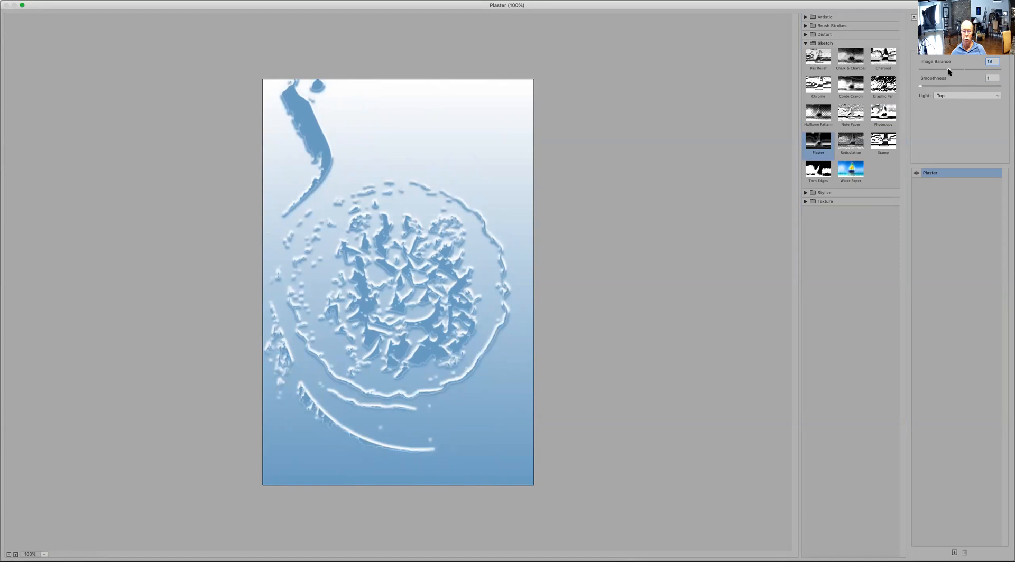
pyautogui.moveTo(947, 71)
pyautogui.mouseDown()
pyautogui.moveTo(938, 72)
pyautogui.moveTo(1010, 60)
pyautogui.moveTo(962, 69)
pyautogui.mouseUp()
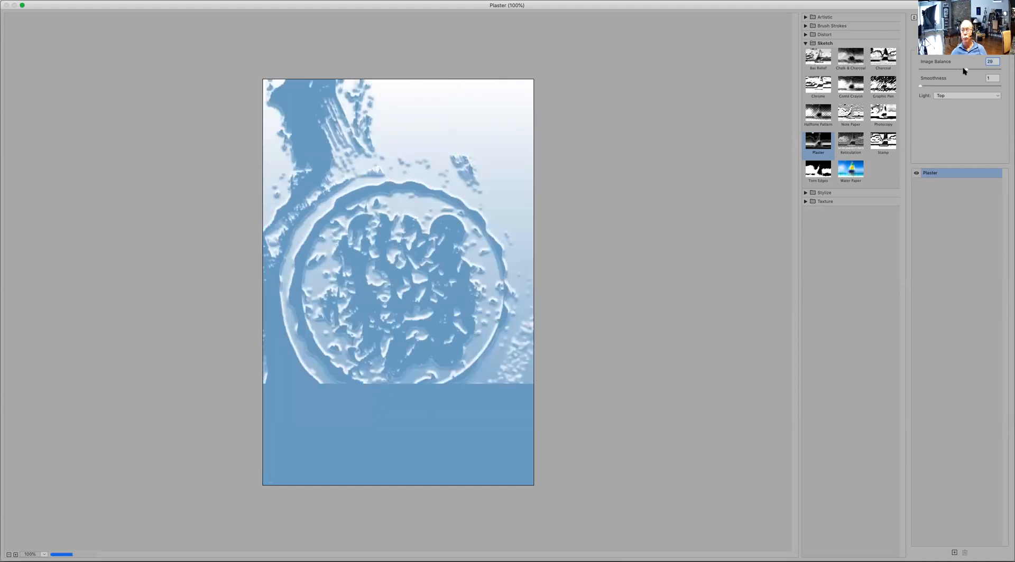
# - Preview the Reticulation filter at maximum Density, and reduce it to Density 19 with Foreground Level 8
pyautogui.click(851, 150)
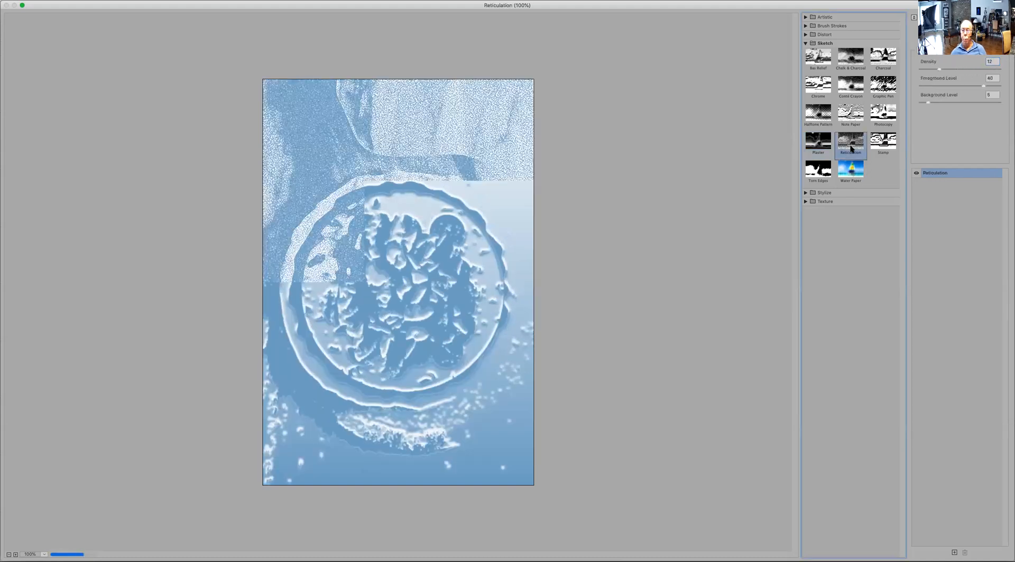
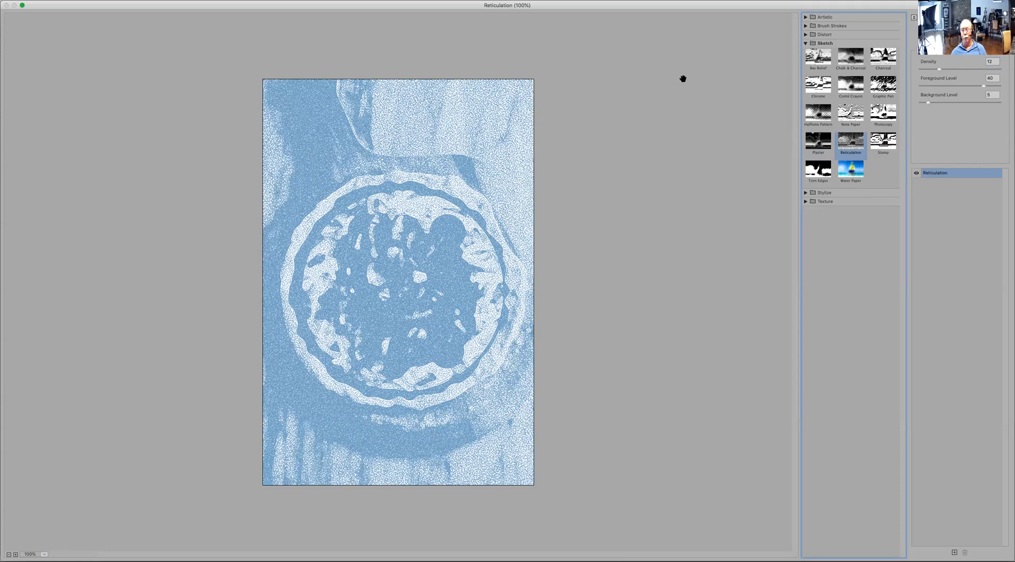
pyautogui.moveTo(939, 69); pyautogui.dragTo(1010, 73)
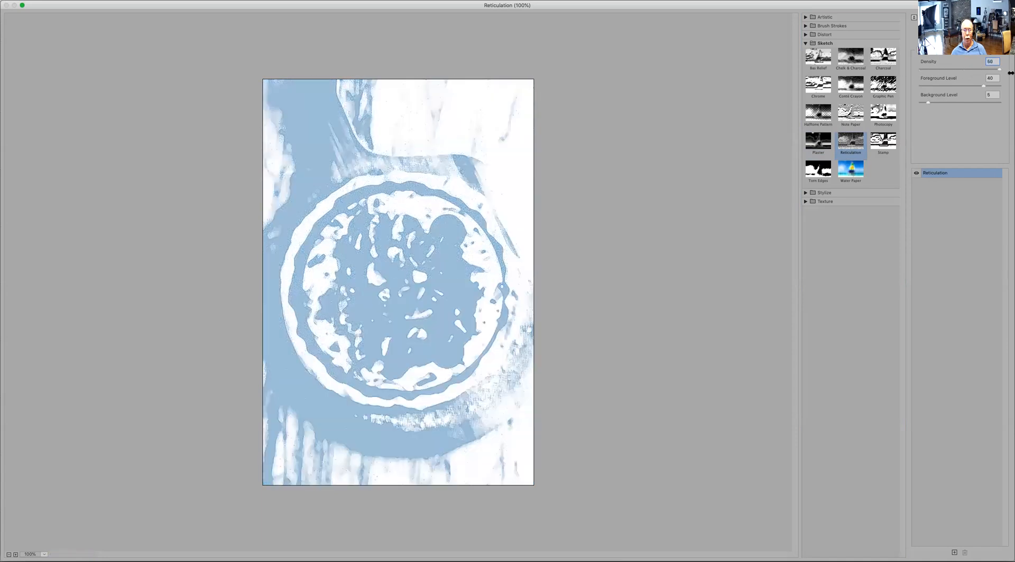
pyautogui.click(950, 70)
pyautogui.click(953, 86)
pyautogui.moveTo(953, 85)
pyautogui.mouseDown()
pyautogui.moveTo(922, 85)
pyautogui.moveTo(948, 87)
pyautogui.moveTo(934, 86)
pyautogui.mouseUp()
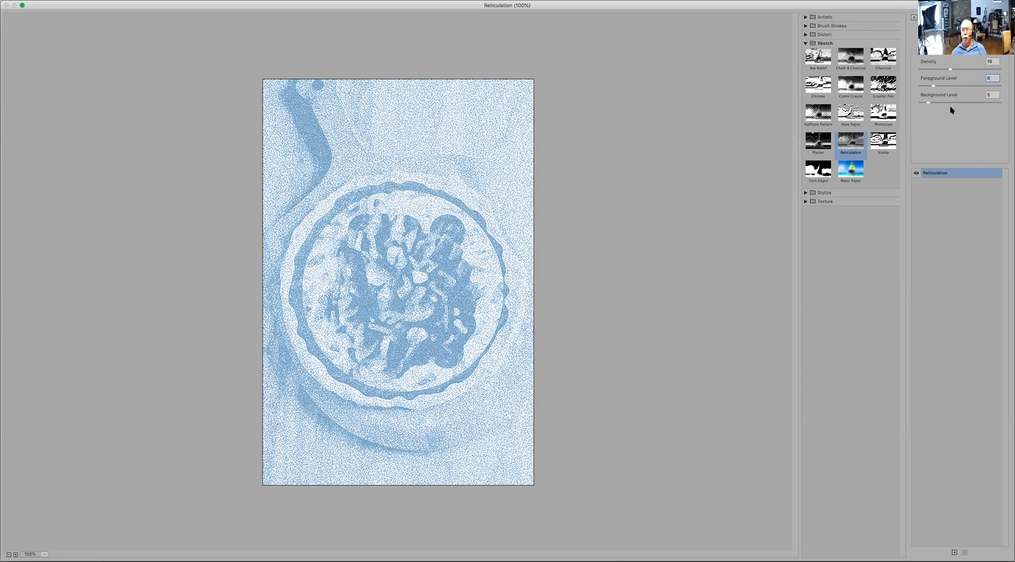
# - Compare low and high Background Levels in the Reticulation filter, and raise both Foreground and Background Level to 50
pyautogui.moveTo(977, 101); pyautogui.dragTo(944, 104)
pyautogui.moveTo(921, 105); pyautogui.dragTo(1002, 102)
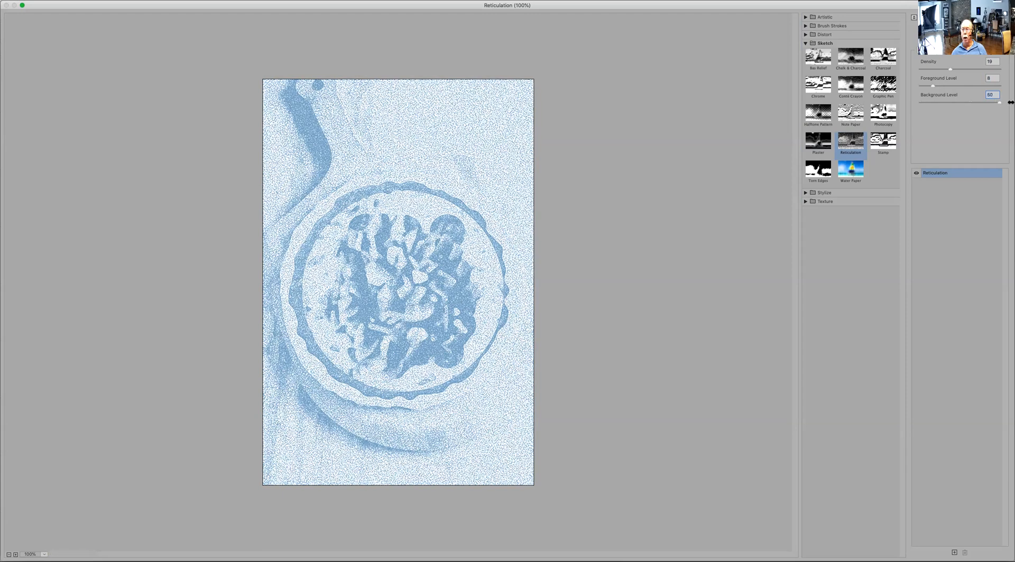
pyautogui.click(954, 103)
pyautogui.moveTo(959, 85); pyautogui.dragTo(999, 85)
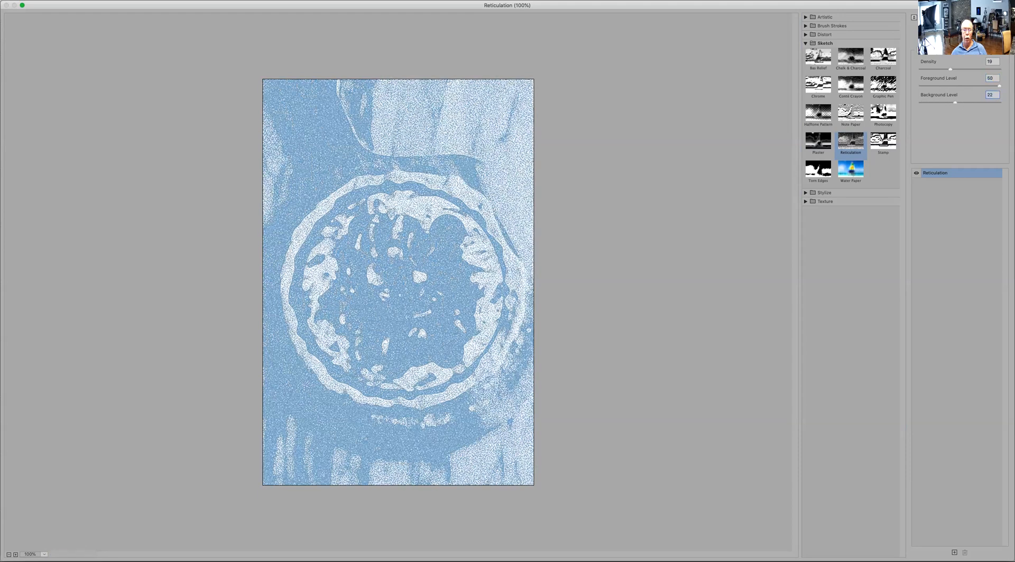
pyautogui.moveTo(937, 105); pyautogui.dragTo(1010, 102)
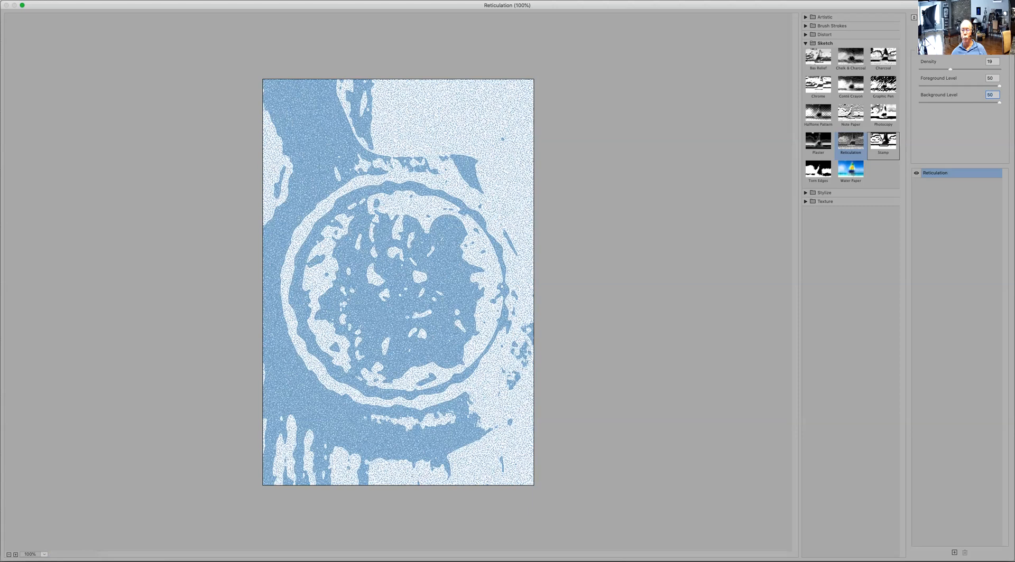
# - Preview the Stamp filter with Light/Dark Balance 7 and Smoothness 1
pyautogui.click(882, 141)
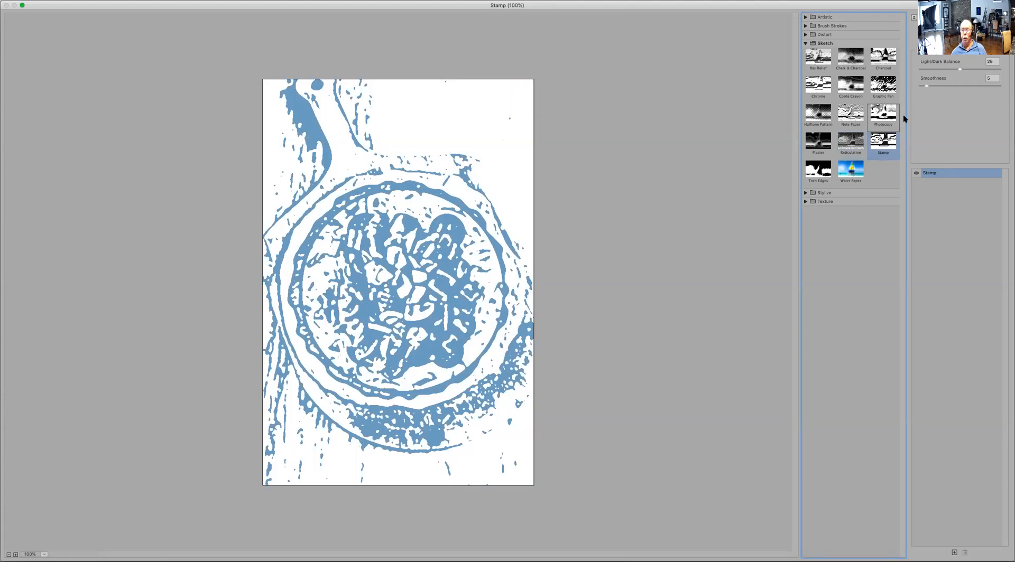
pyautogui.click(936, 69)
pyautogui.moveTo(936, 69); pyautogui.dragTo(913, 91)
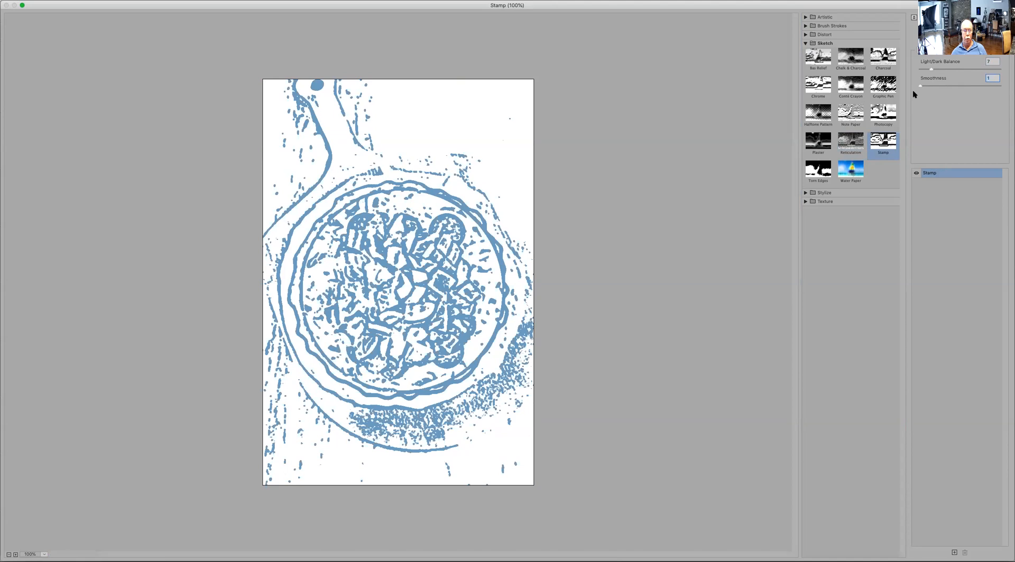
pyautogui.moveTo(933, 70); pyautogui.dragTo(931, 66)
# - Preview the Torn Edges filter again with Image Balance 27 and Smoothness 15
pyautogui.click(820, 178)
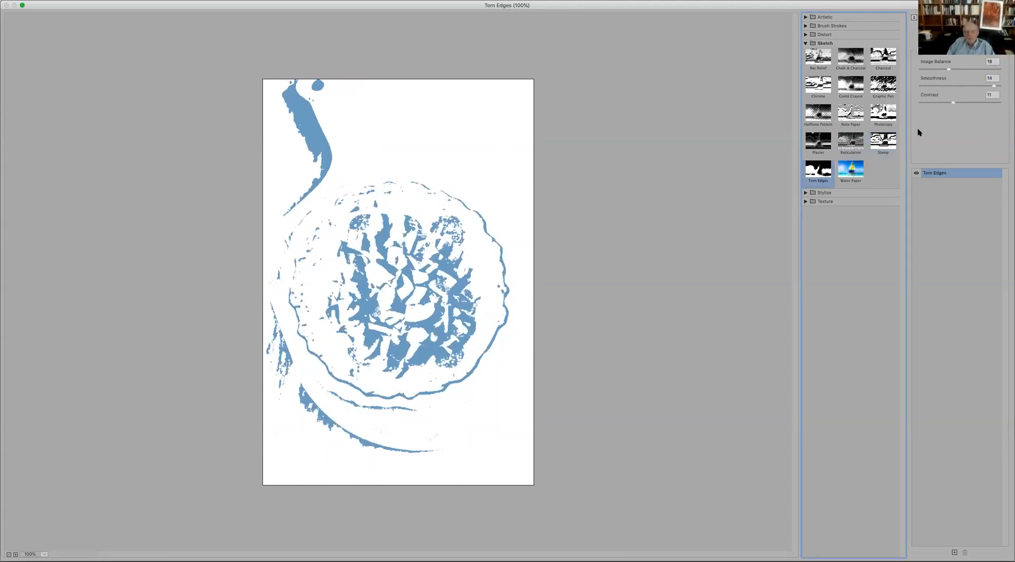
pyautogui.moveTo(951, 69); pyautogui.dragTo(1007, 86)
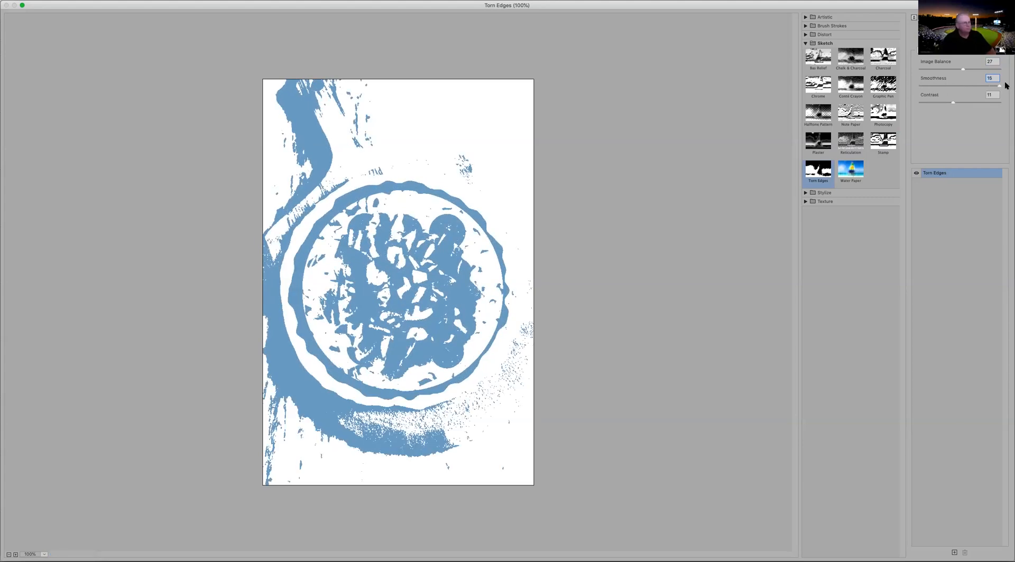
# - Try the Torn Edges Contrast setting, and preview the Water Paper filter with Fiber Length 10 and Brightness 51
pyautogui.moveTo(953, 102)
pyautogui.mouseDown()
pyautogui.moveTo(990, 101)
pyautogui.moveTo(953, 102)
pyautogui.mouseUp()
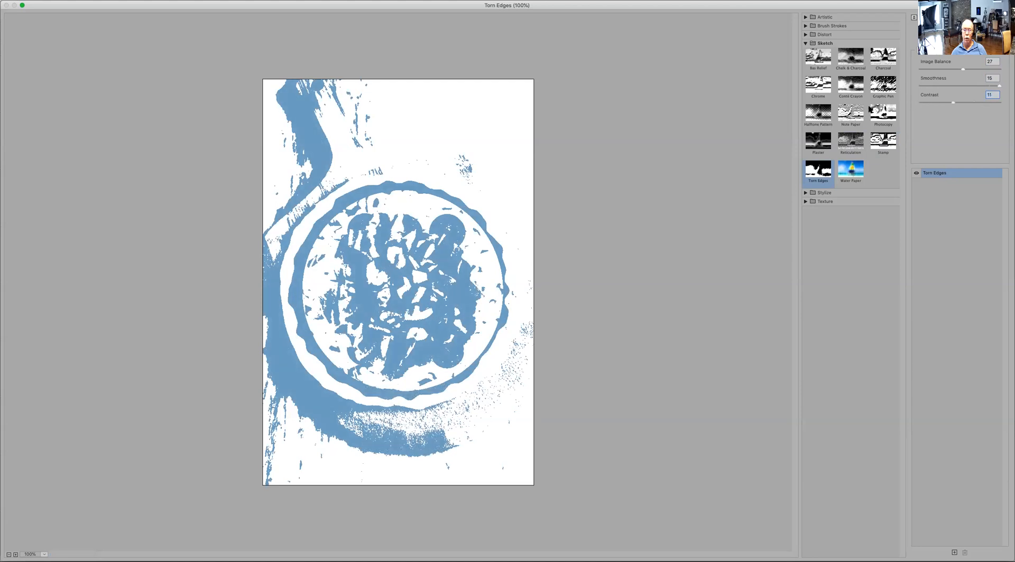
pyautogui.moveTo(922, 100); pyautogui.dragTo(955, 105)
pyautogui.click(857, 168)
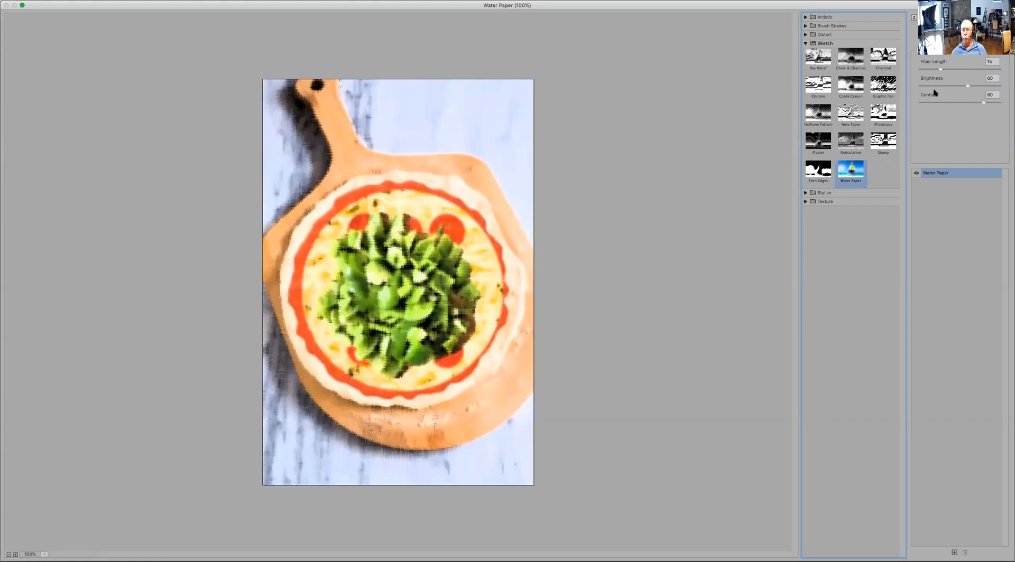
pyautogui.moveTo(941, 69); pyautogui.dragTo(963, 88)
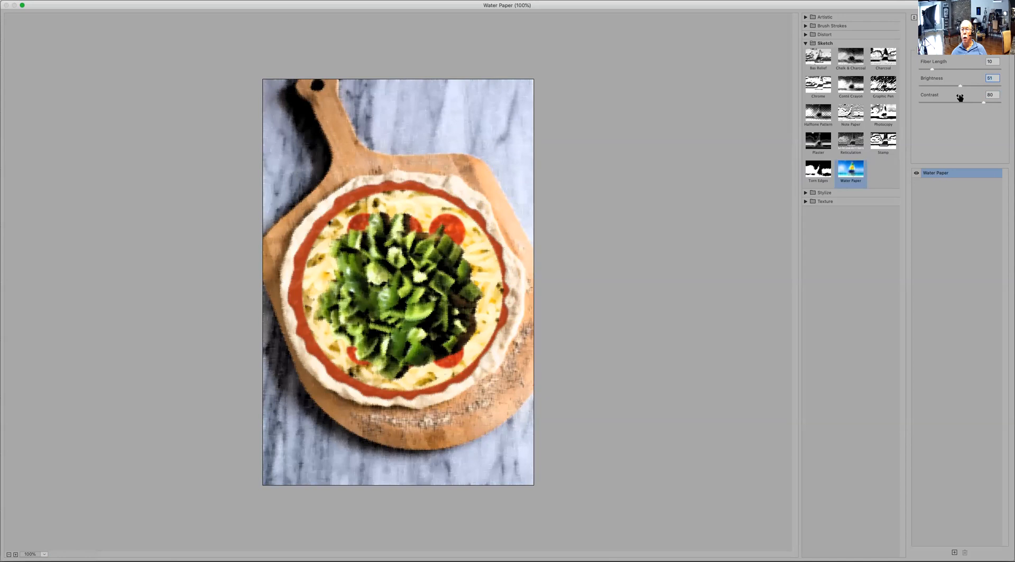
# - Compare Contrast levels in the Water Paper filter down to 0, and raise Contrast to 48
pyautogui.press('Tab')
pyautogui.write('60')
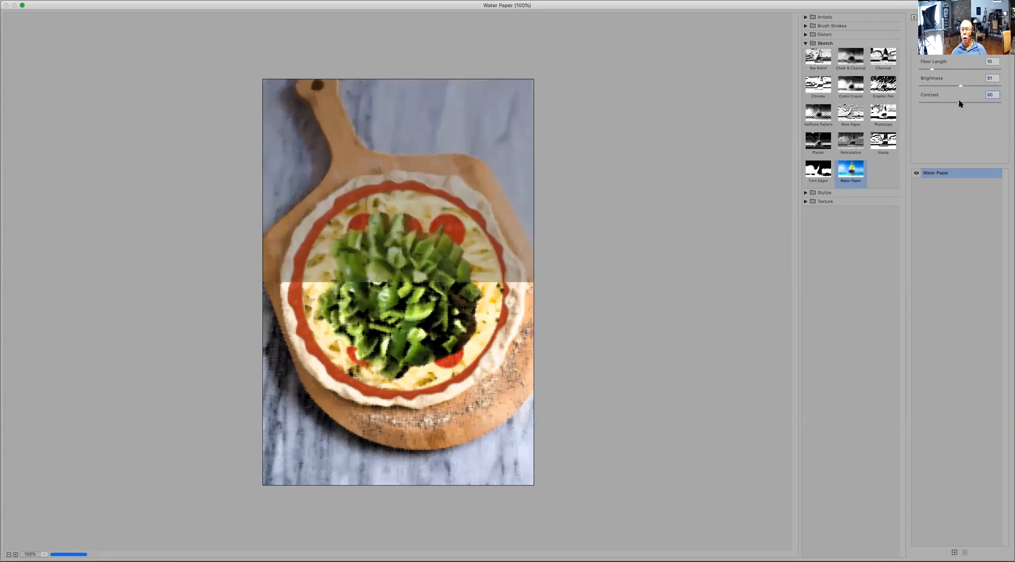
pyautogui.moveTo(960, 101); pyautogui.dragTo(905, 108)
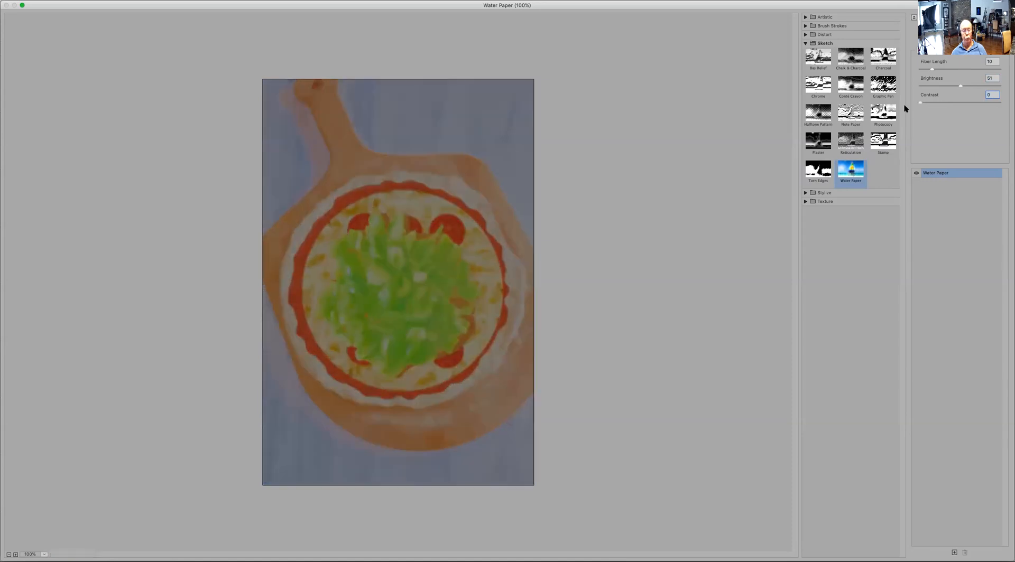
pyautogui.moveTo(920, 102)
pyautogui.mouseDown()
pyautogui.moveTo(996, 100)
pyautogui.moveTo(915, 103)
pyautogui.mouseUp()
pyautogui.moveTo(940, 103); pyautogui.dragTo(958, 102)
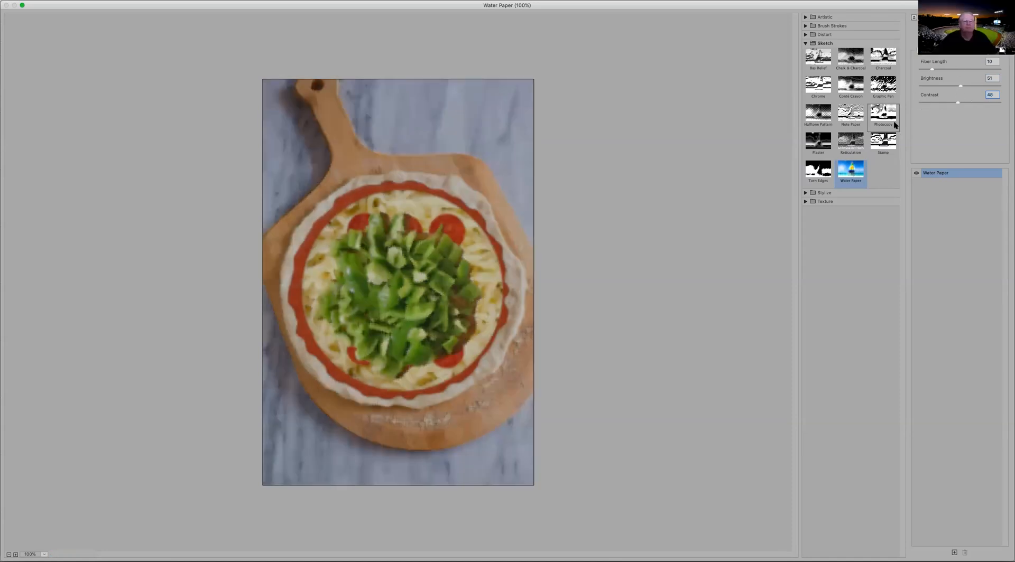
# - Preview the Stylize group's Glowing Edges filter with Edge Width 1 and Edge Brightness 12, comparing Smoothness 1 and 10
pyautogui.click(806, 43)
pyautogui.click(806, 52)
pyautogui.click(824, 66)
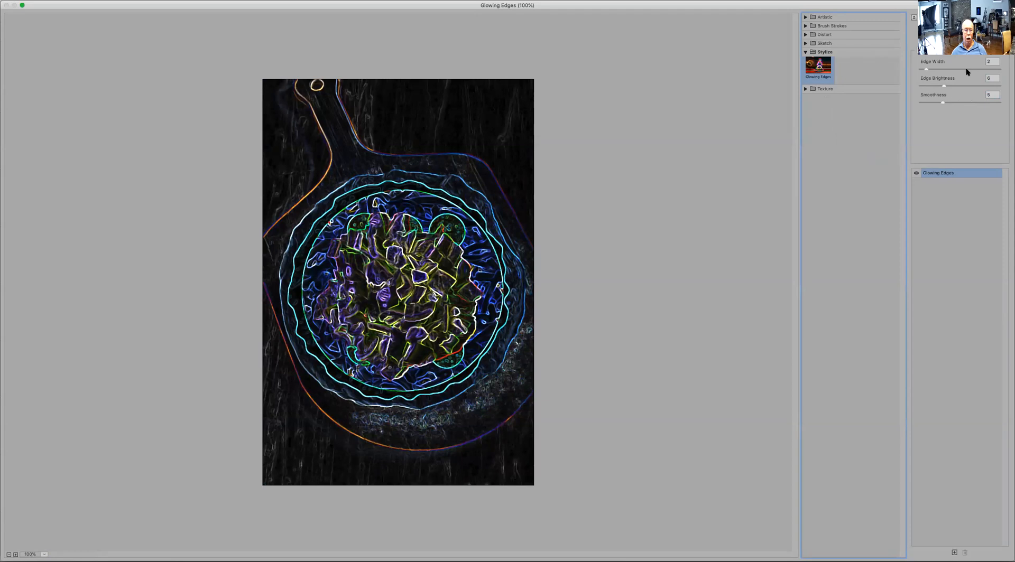
pyautogui.moveTo(966, 69); pyautogui.dragTo(929, 103)
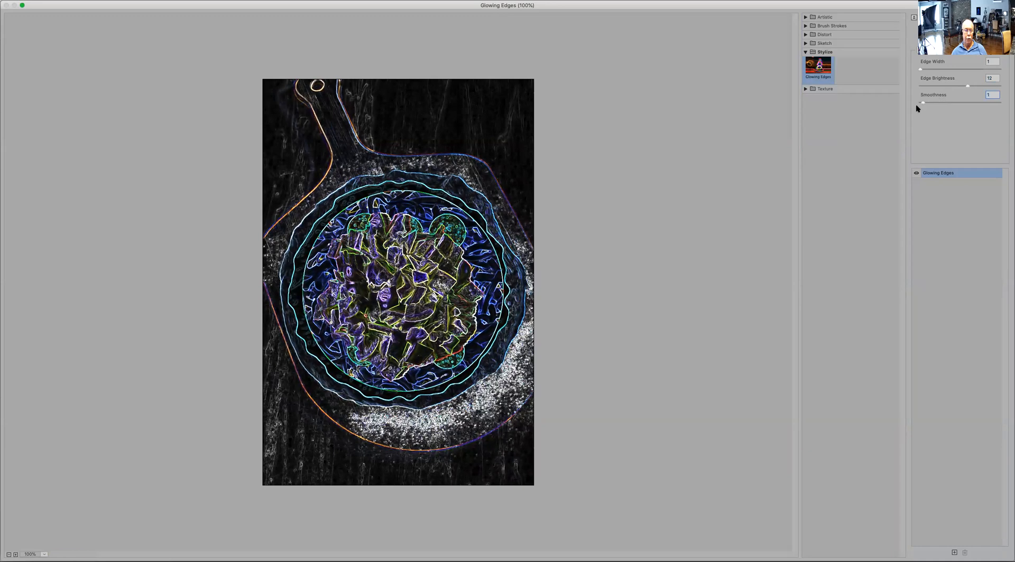
pyautogui.moveTo(923, 102); pyautogui.dragTo(971, 104)
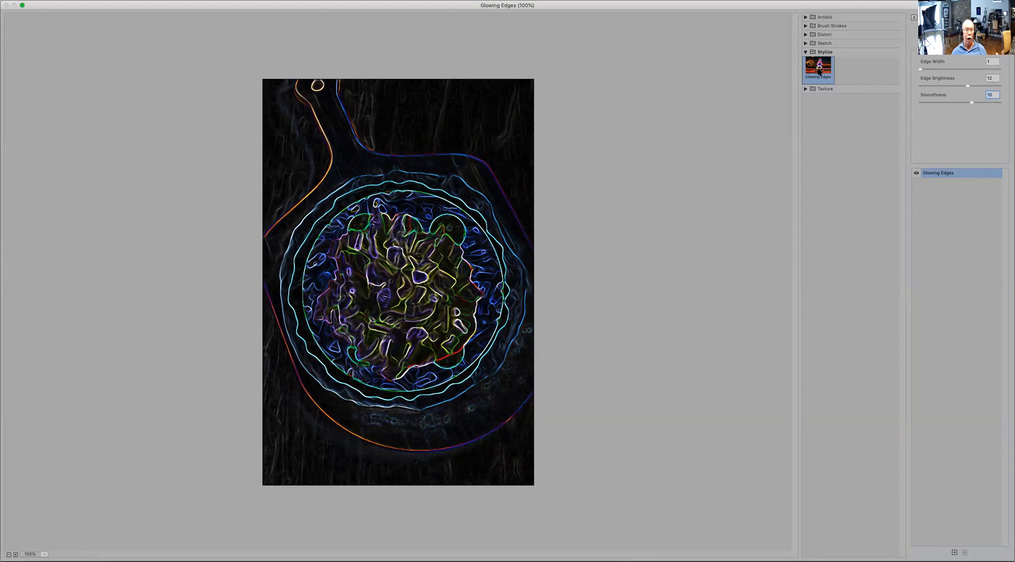
# - Preview the Craquelure texture with Crack Spacing 71, trying Crack Depth 0 and 6 and Crack Brightness 0 and 10
pyautogui.click(804, 52)
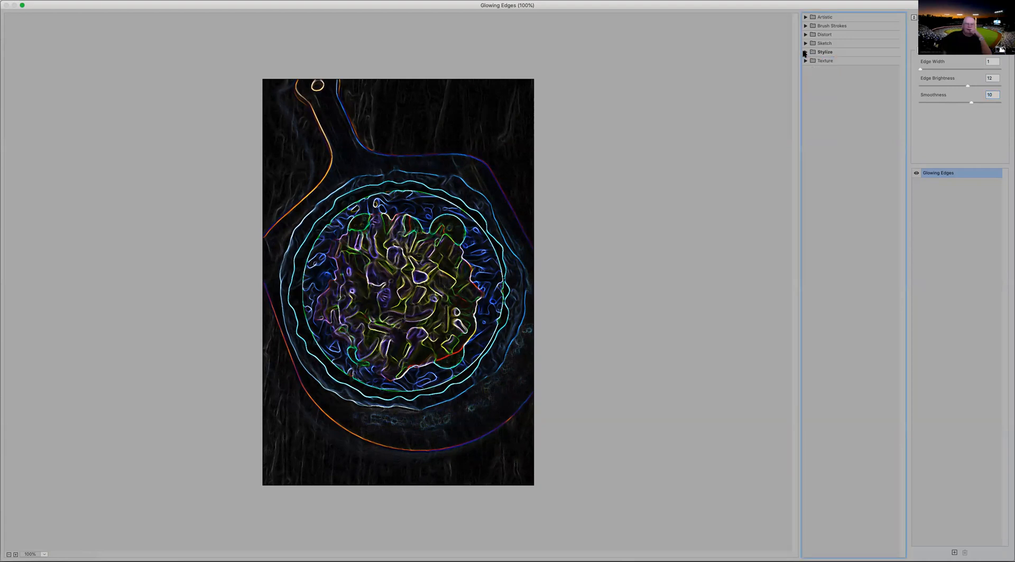
pyautogui.click(815, 72)
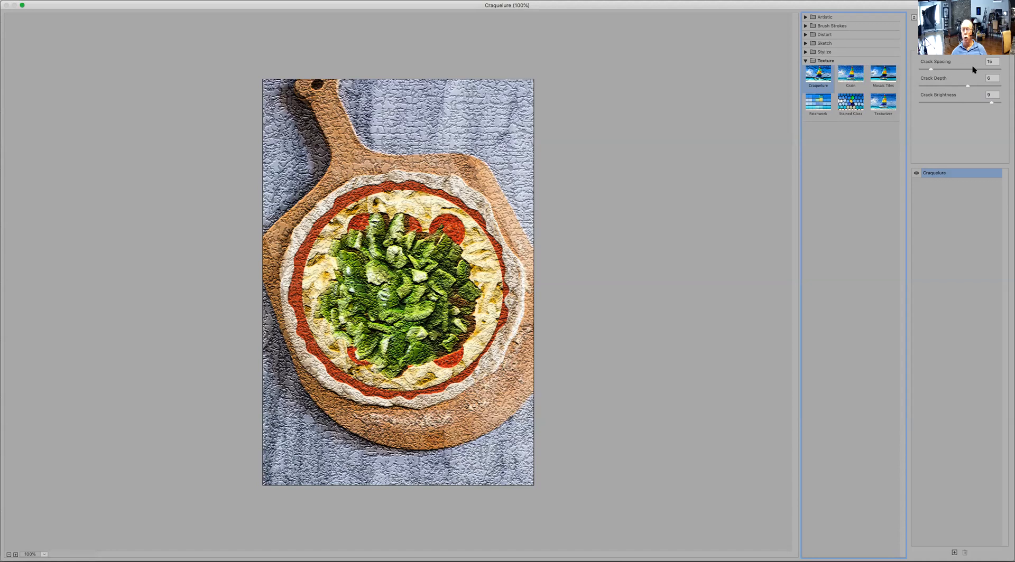
pyautogui.click(973, 69)
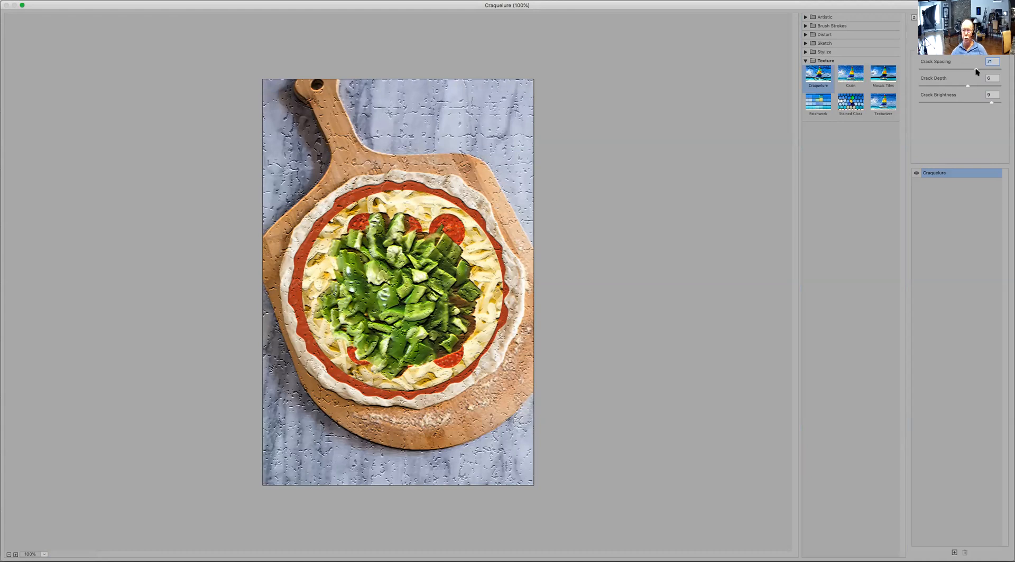
pyautogui.moveTo(967, 86); pyautogui.dragTo(888, 91)
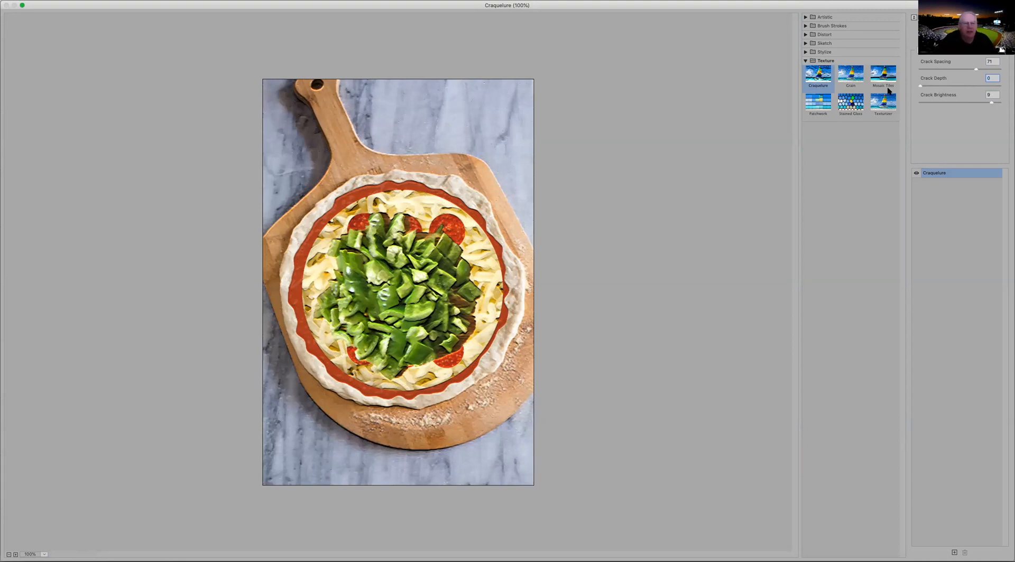
pyautogui.moveTo(920, 88); pyautogui.dragTo(964, 88)
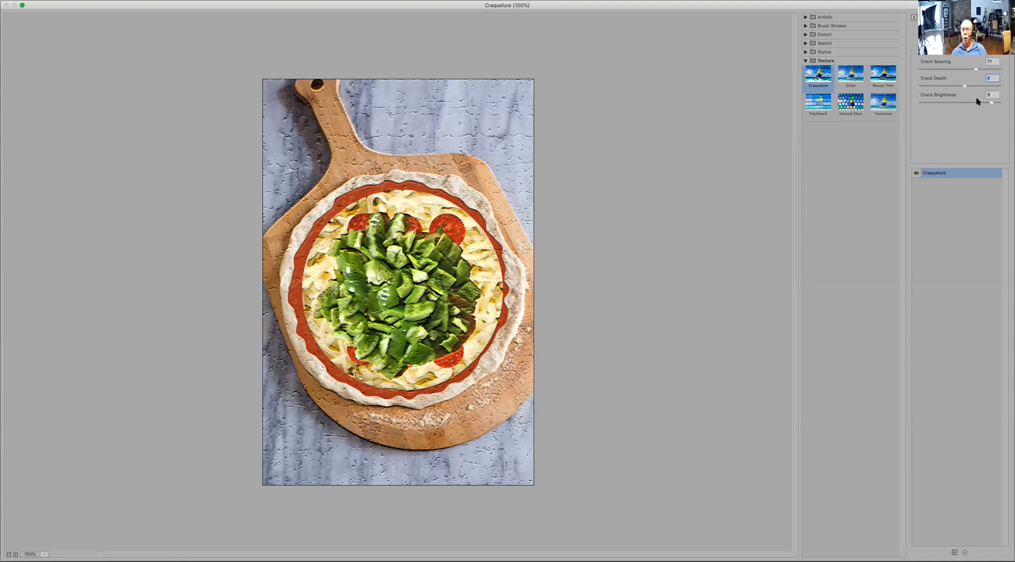
pyautogui.moveTo(990, 103); pyautogui.dragTo(915, 107)
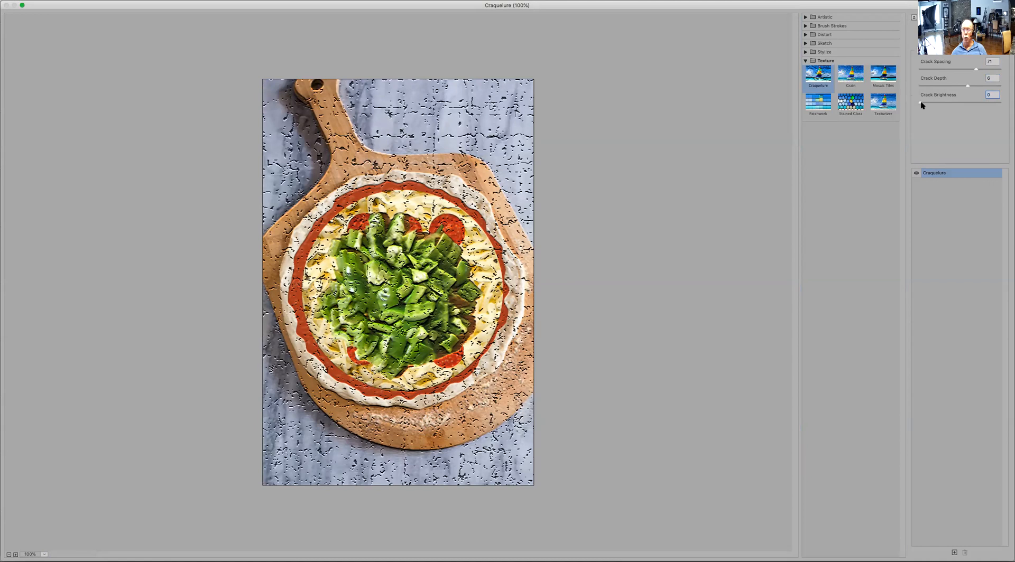
pyautogui.moveTo(922, 102); pyautogui.dragTo(1009, 101)
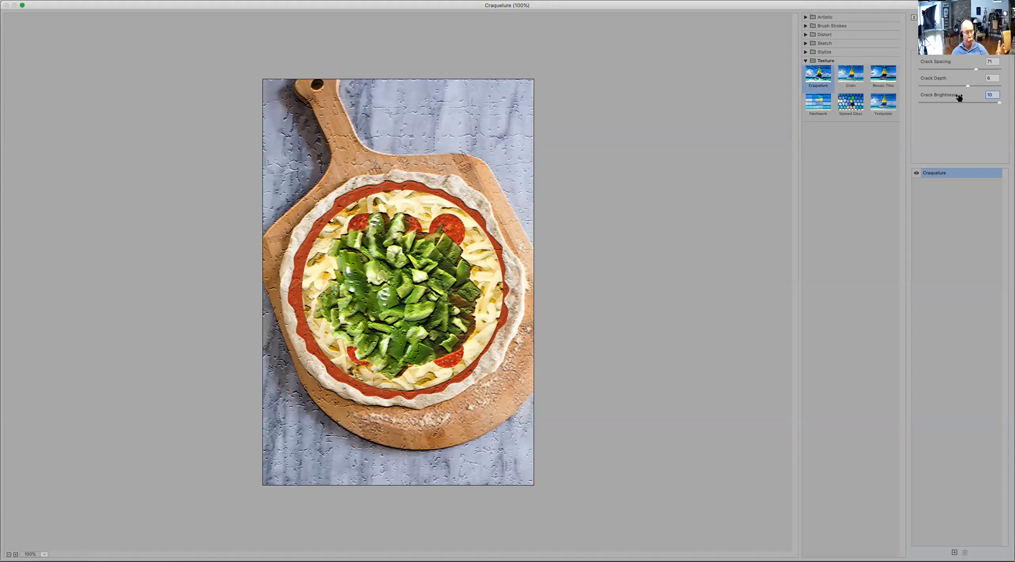
# - Preview the Grain texture and compare the Soft, Sprinkles and Stippled grain types
pyautogui.click(853, 78)
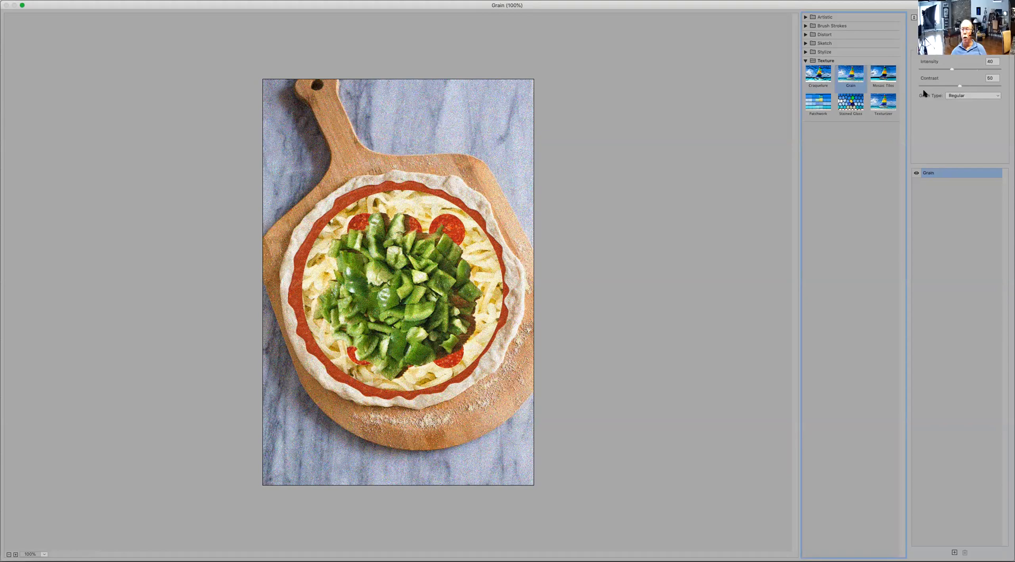
pyautogui.click(965, 96)
pyautogui.click(967, 101)
pyautogui.click(968, 102)
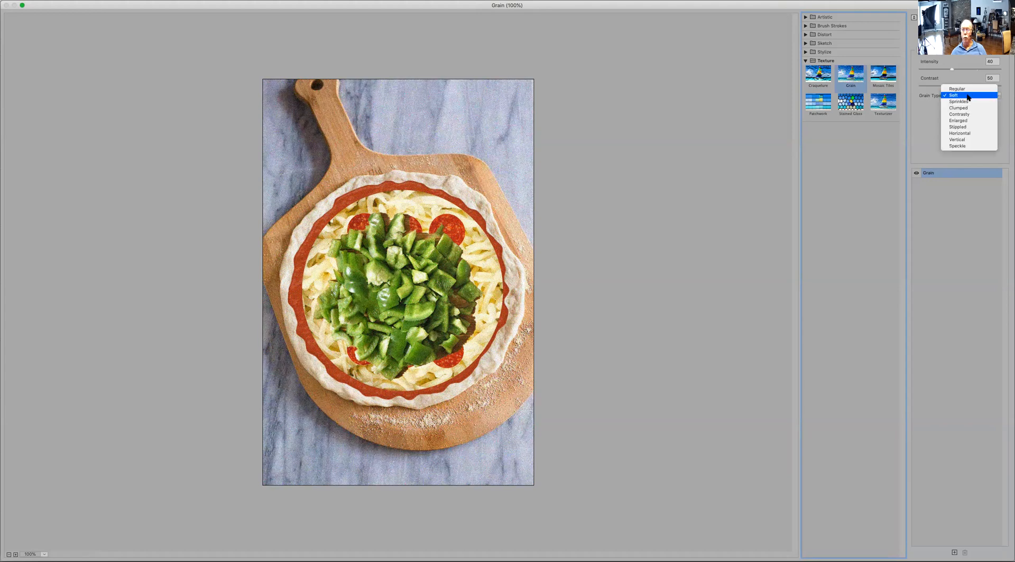
pyautogui.click(971, 102)
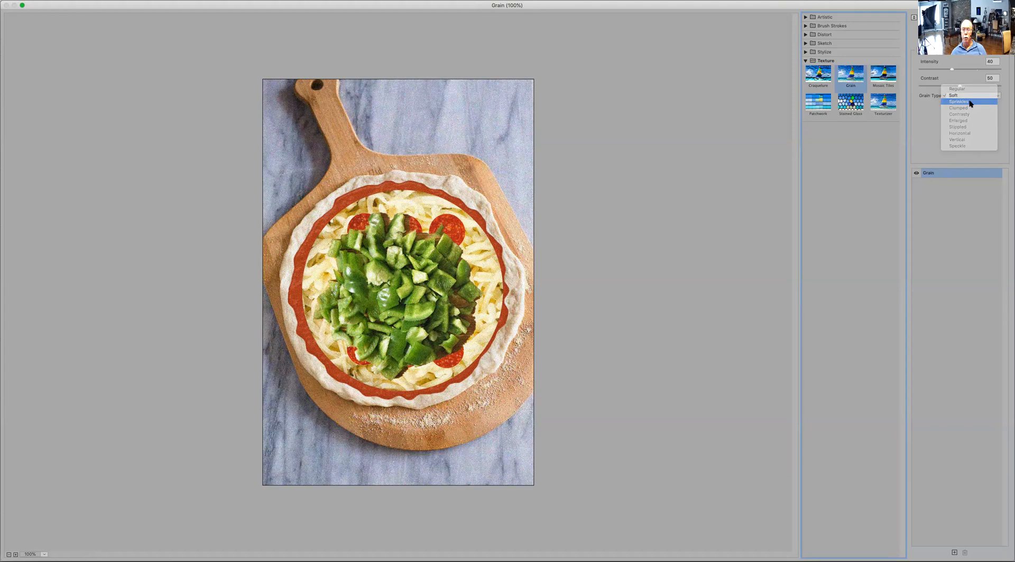
pyautogui.click(970, 102)
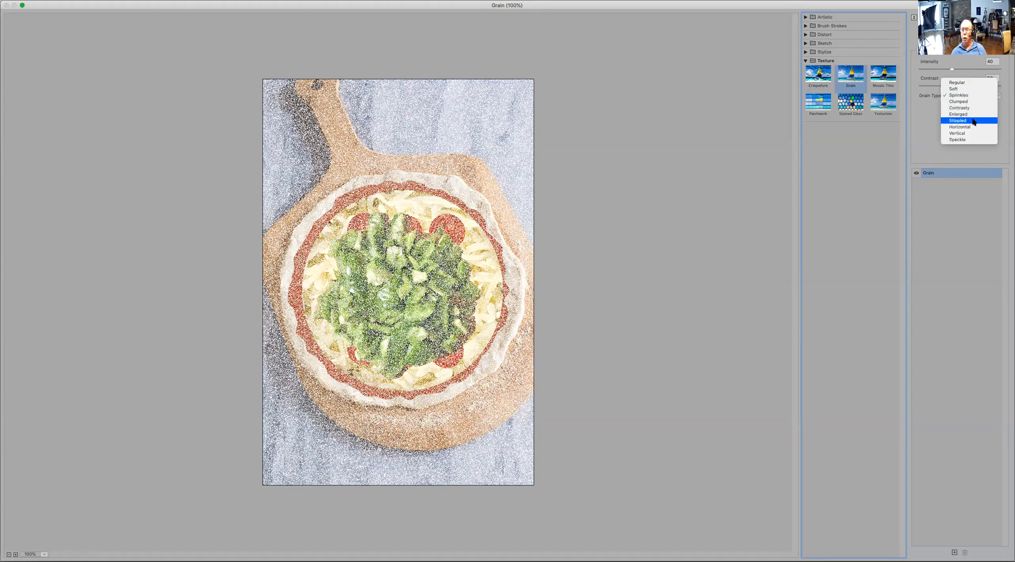
pyautogui.click(973, 122)
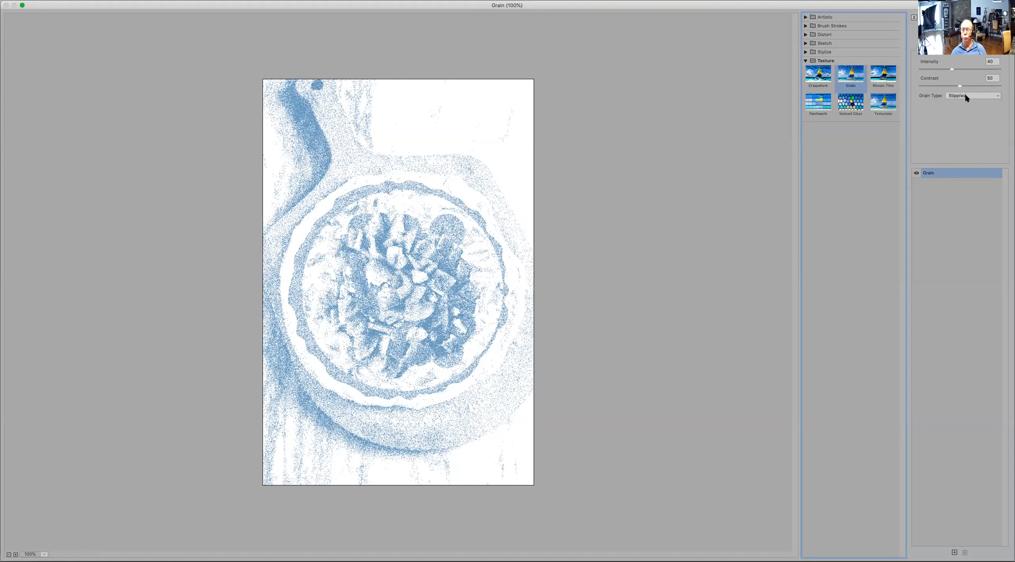
# - Preview the Speckle grain type, and return to Regular grain with Intensity 47 and Contrast 49
pyautogui.click(967, 97)
pyautogui.click(967, 113)
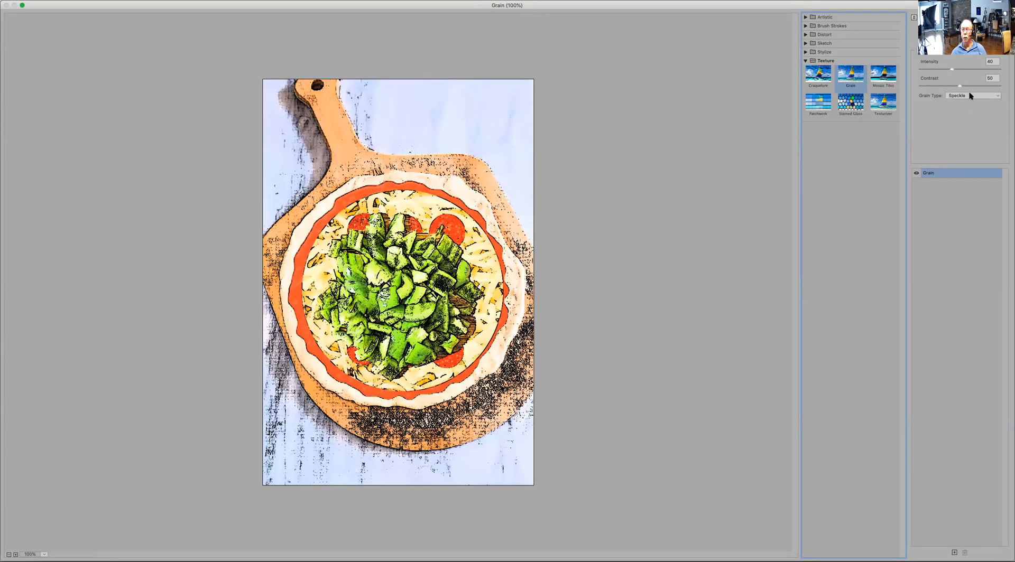
pyautogui.click(971, 95)
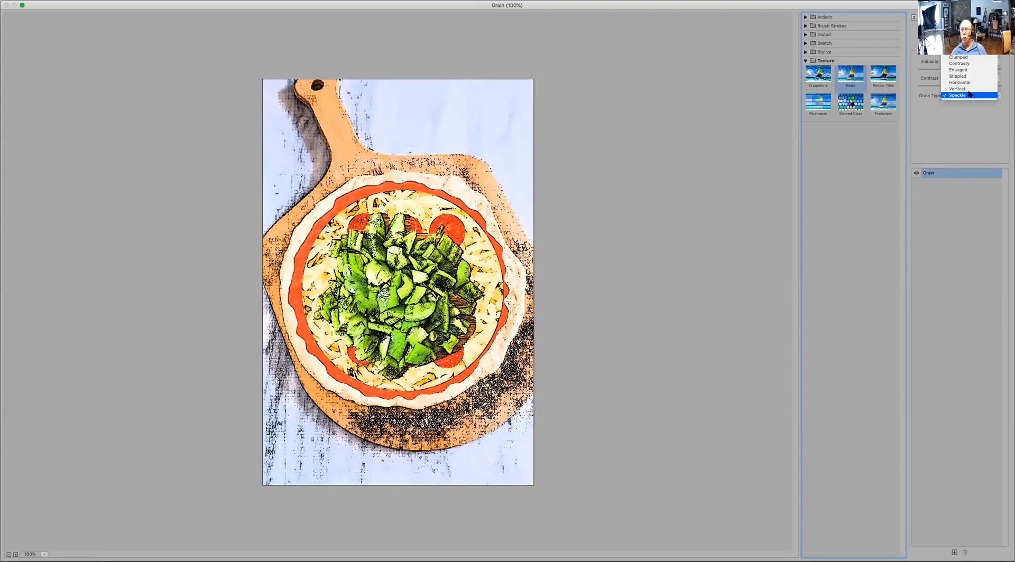
pyautogui.click(959, 38)
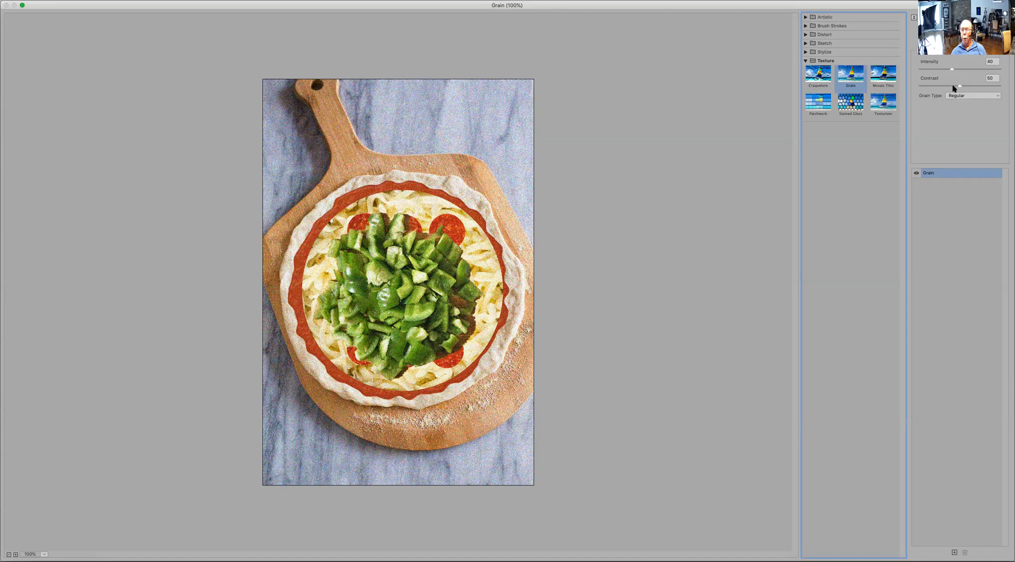
pyautogui.moveTo(953, 85)
pyautogui.mouseDown()
pyautogui.moveTo(912, 85)
pyautogui.moveTo(1007, 80)
pyautogui.moveTo(913, 85)
pyautogui.moveTo(959, 86)
pyautogui.moveTo(932, 70)
pyautogui.moveTo(1005, 68)
pyautogui.moveTo(958, 72)
pyautogui.mouseUp()
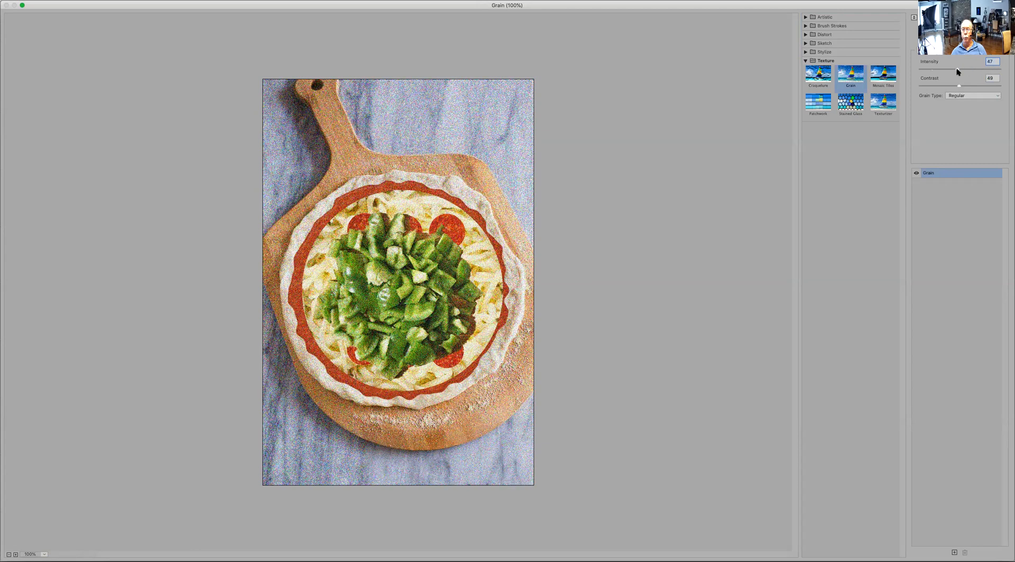
# - Preview the Mosaic Tiles texture with Tile Size 43, comparing dark and light grout and setting Lighten Grout to 4
pyautogui.click(879, 76)
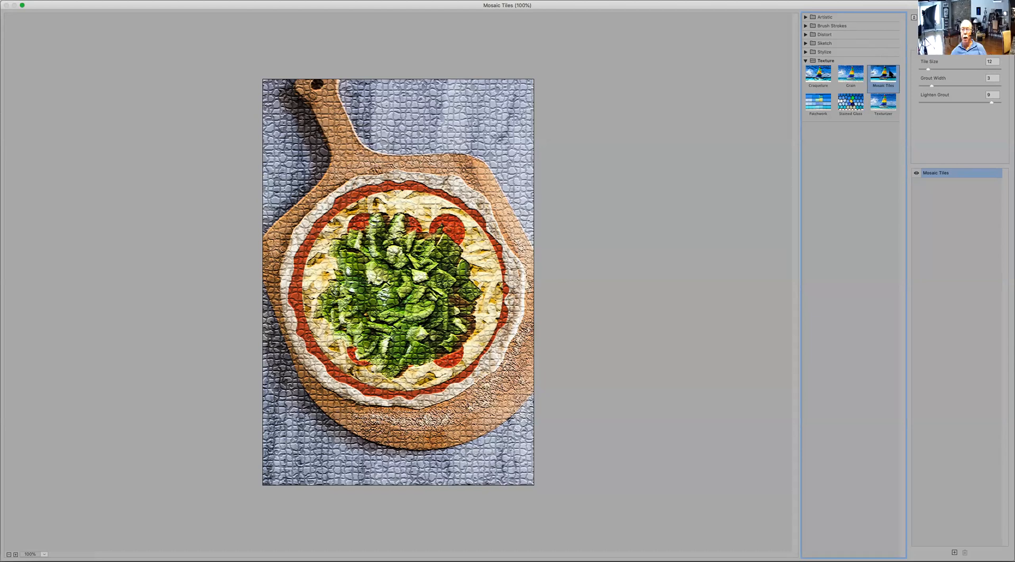
pyautogui.moveTo(943, 69); pyautogui.dragTo(911, 101)
pyautogui.click(932, 102)
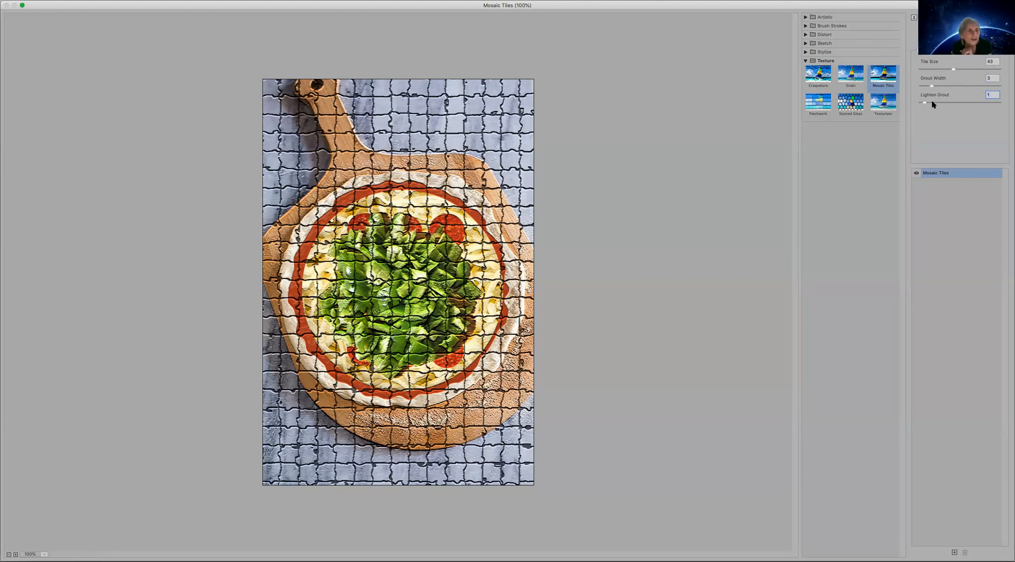
pyautogui.click(984, 101)
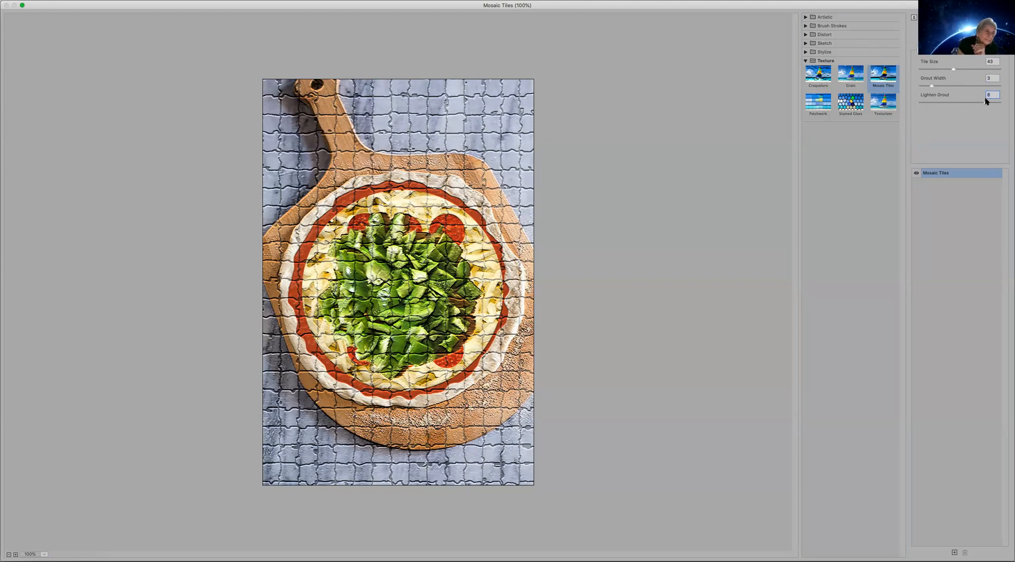
pyautogui.click(962, 102)
pyautogui.click(950, 102)
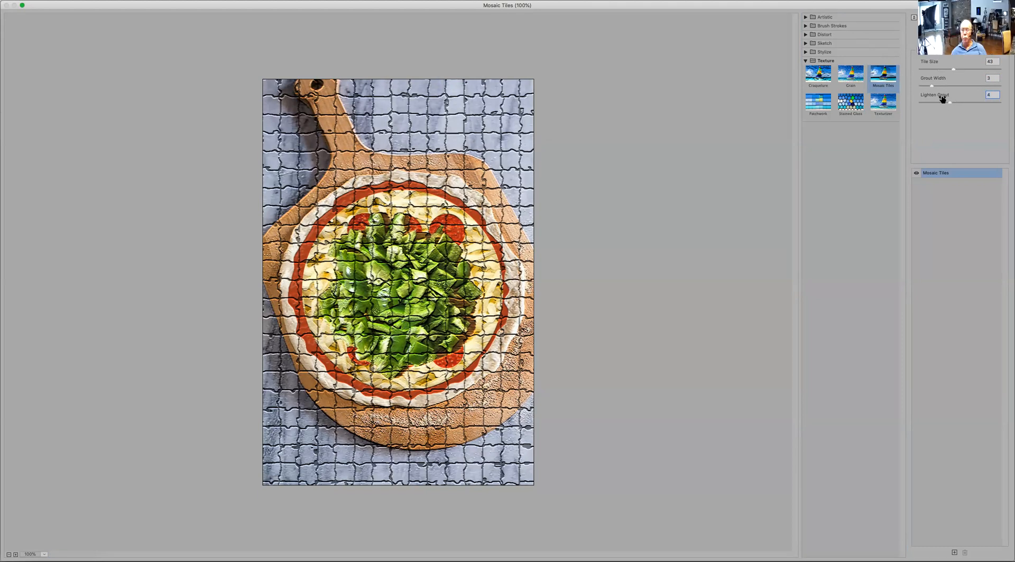
# - Preview the Patchwork texture with high and zero Relief, and set Relief to 14 with a larger Square Size
pyautogui.click(818, 106)
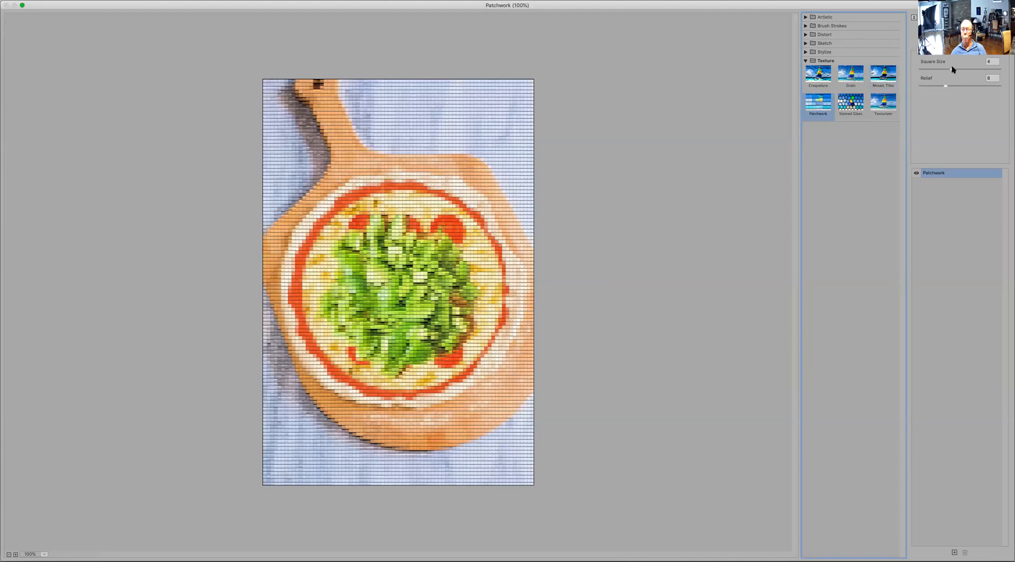
pyautogui.moveTo(952, 68); pyautogui.dragTo(991, 82)
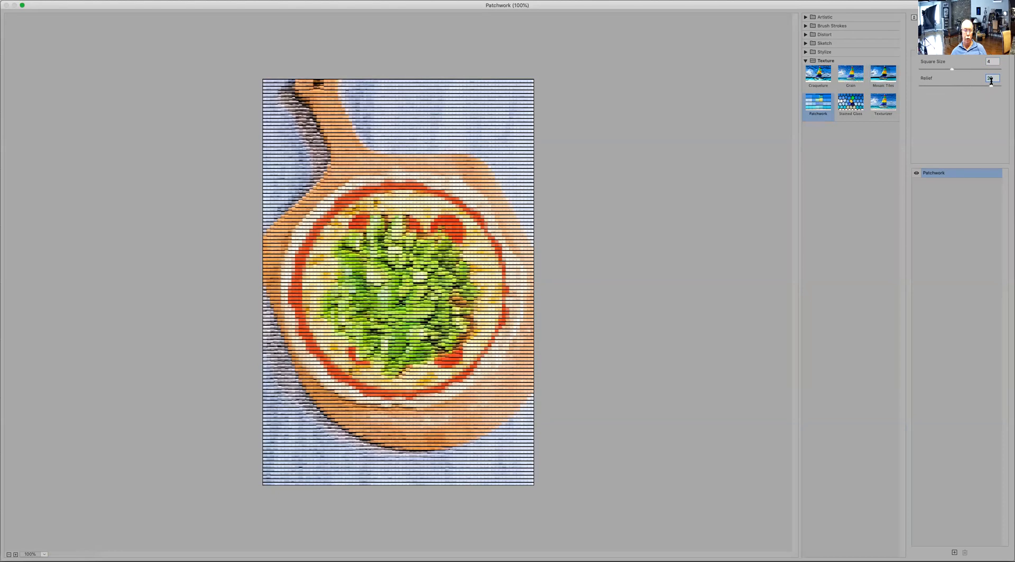
pyautogui.click(919, 84)
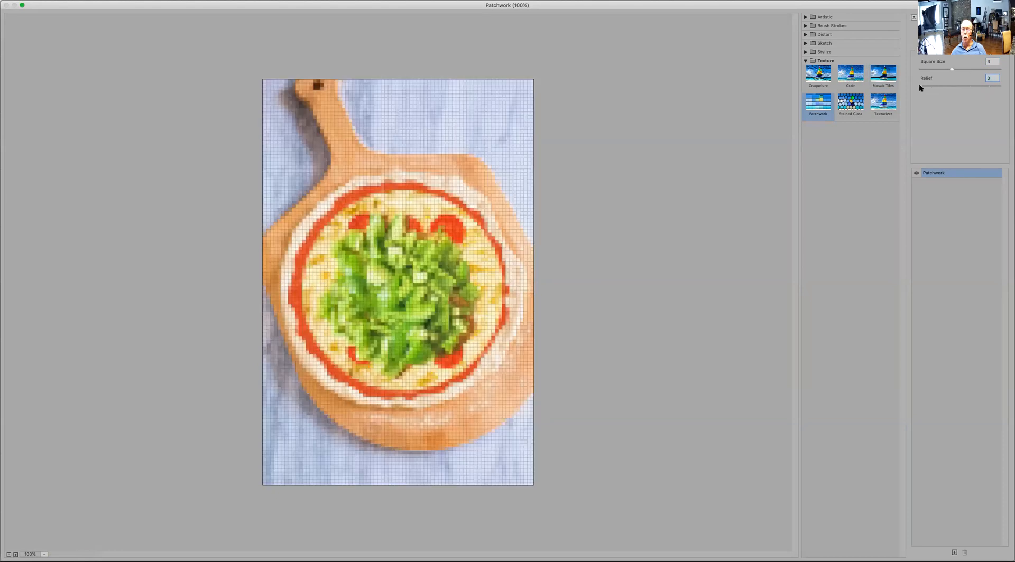
pyautogui.click(965, 85)
pyautogui.click(984, 68)
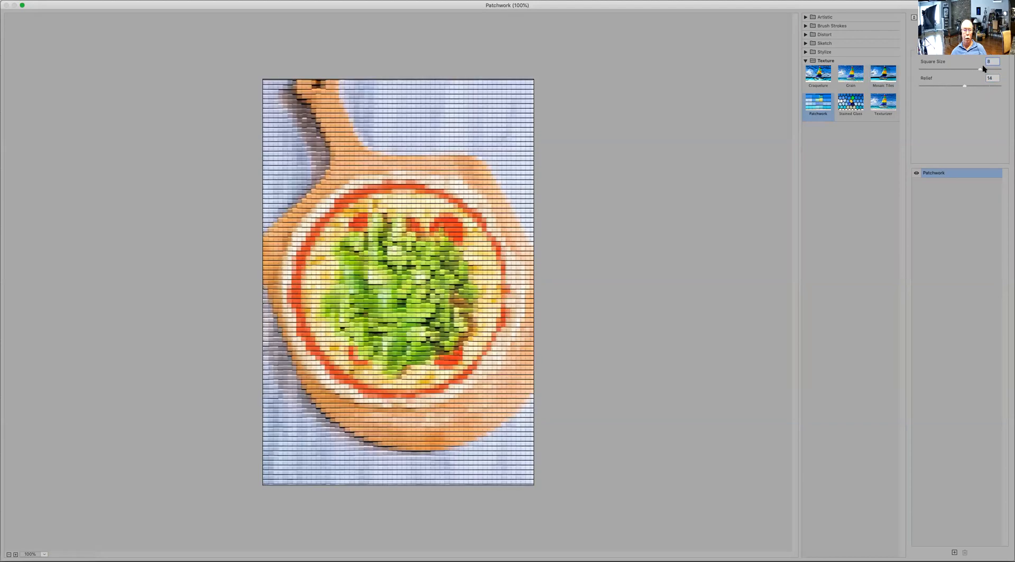
pyautogui.press('Up')
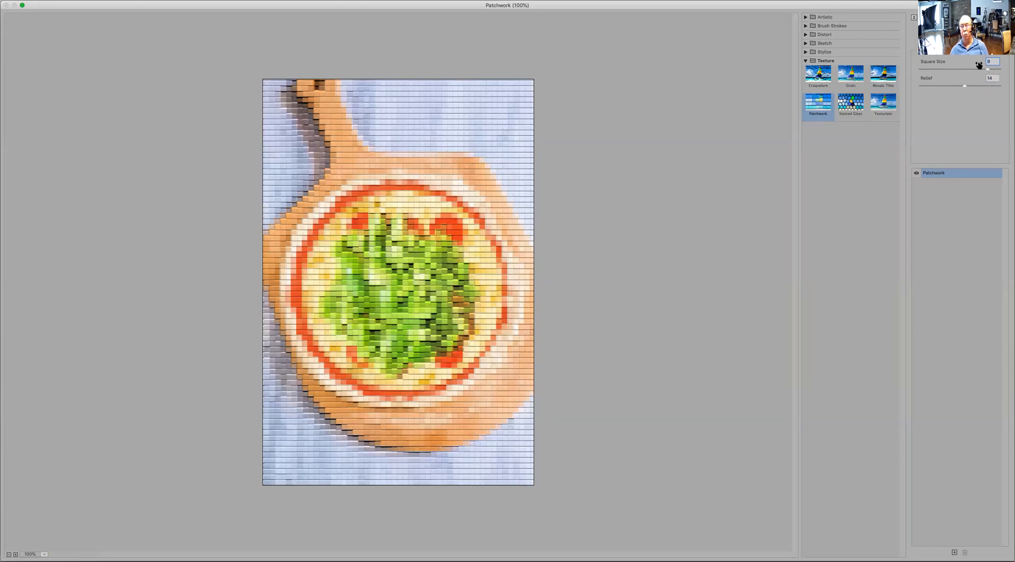
# - Preview the Stained Glass texture at minimum and maximum Cell Size, and set Cell Size 20, Border Thickness 7 and Light Intensity 4
pyautogui.click(856, 108)
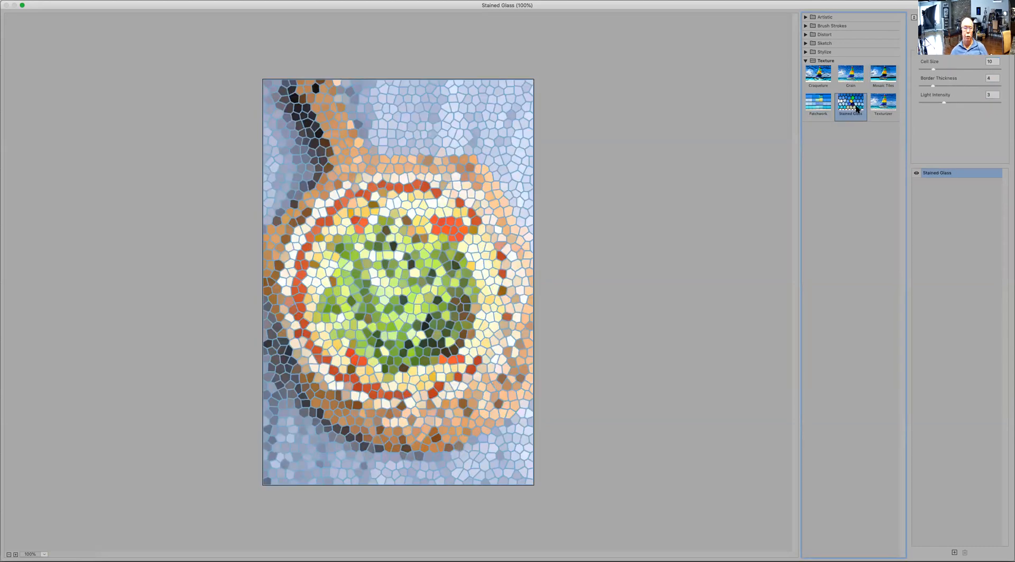
pyautogui.moveTo(963, 70); pyautogui.dragTo(919, 70)
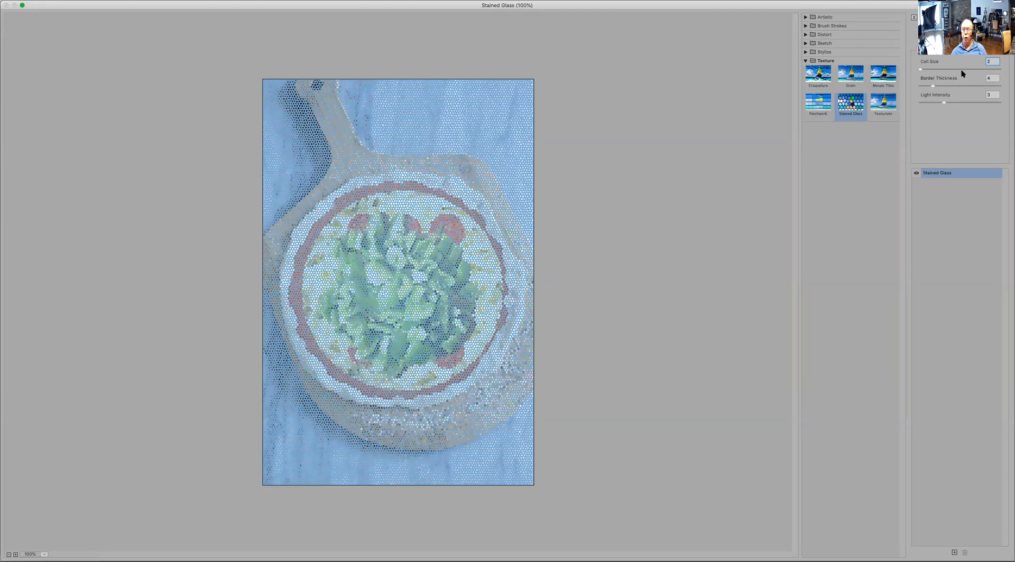
pyautogui.moveTo(989, 70); pyautogui.dragTo(1001, 69)
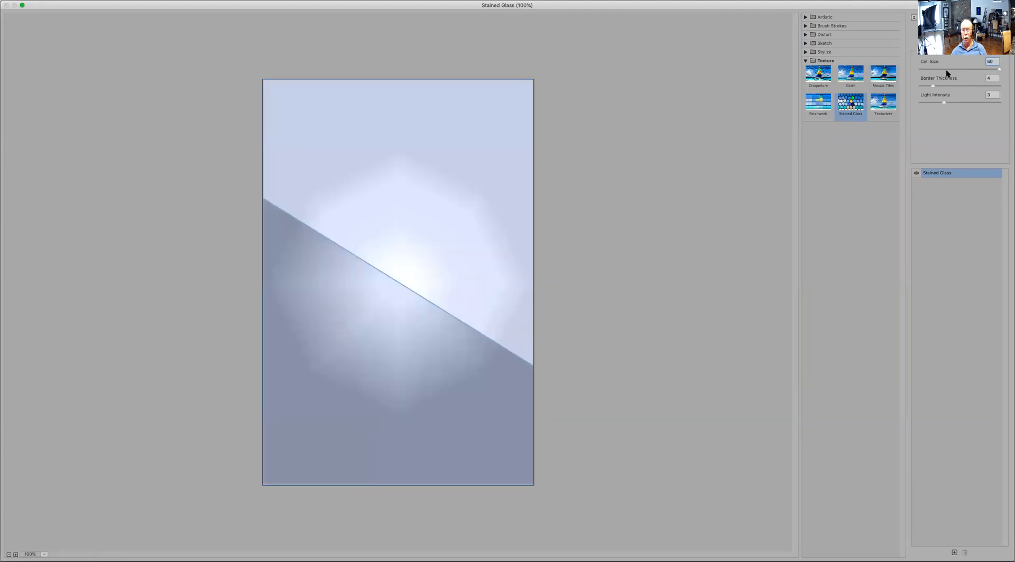
pyautogui.click(949, 70)
pyautogui.moveTo(956, 84)
pyautogui.mouseDown()
pyautogui.moveTo(965, 84)
pyautogui.moveTo(938, 84)
pyautogui.moveTo(978, 99)
pyautogui.moveTo(915, 109)
pyautogui.moveTo(988, 100)
pyautogui.moveTo(952, 104)
pyautogui.mouseUp()
pyautogui.click(944, 102)
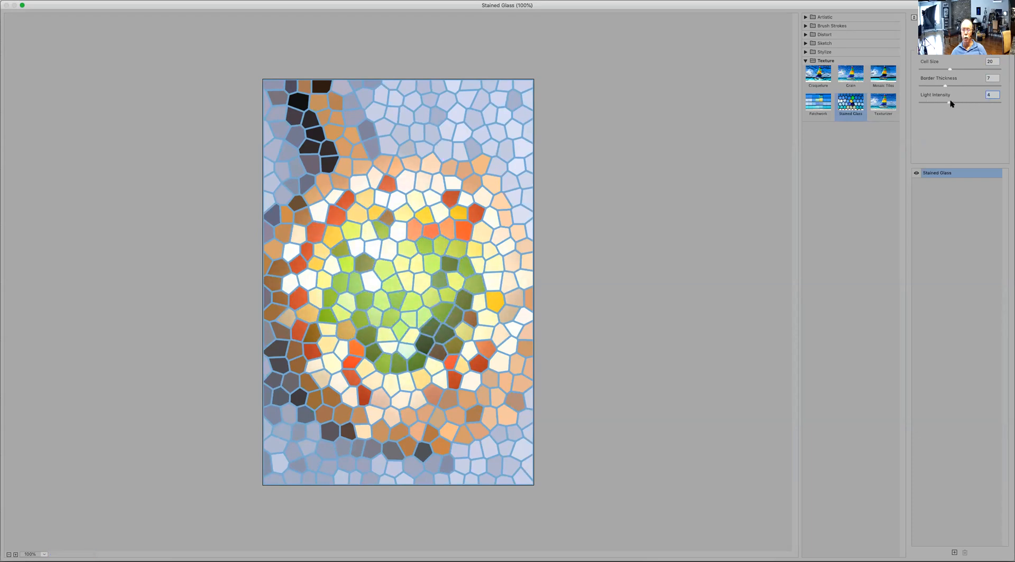
# - Preview the Texturizer with the Canvas texture at 163% Scaling, try a very high Relief, and set Relief to 7
pyautogui.click(887, 105)
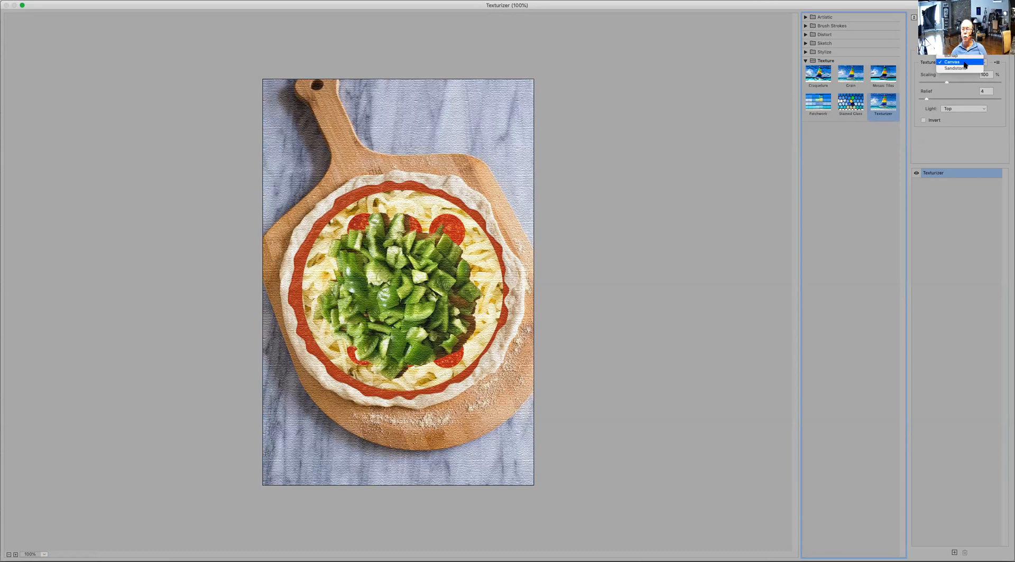
pyautogui.click(964, 62)
pyautogui.moveTo(961, 83); pyautogui.dragTo(981, 81)
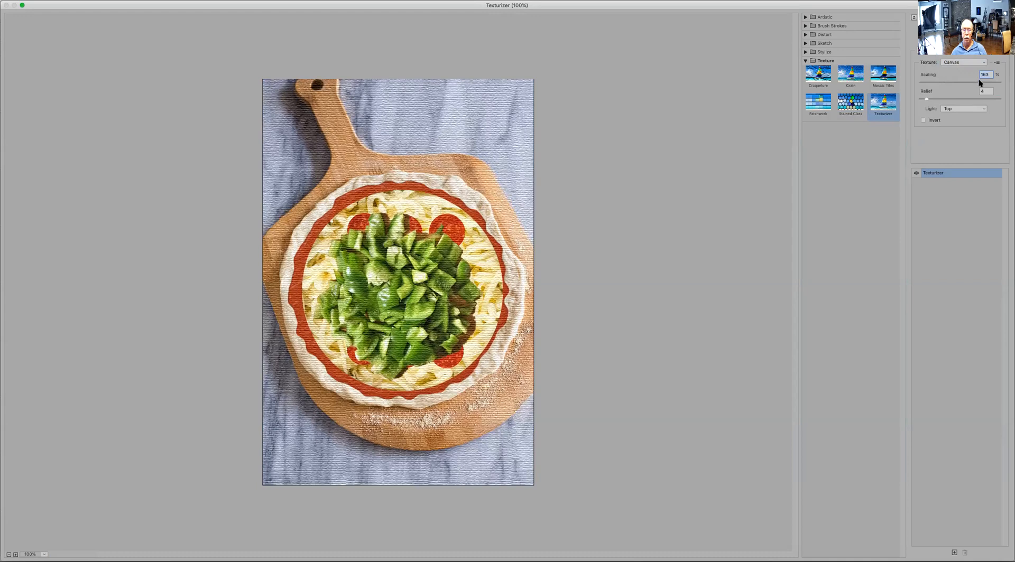
pyautogui.click(982, 99)
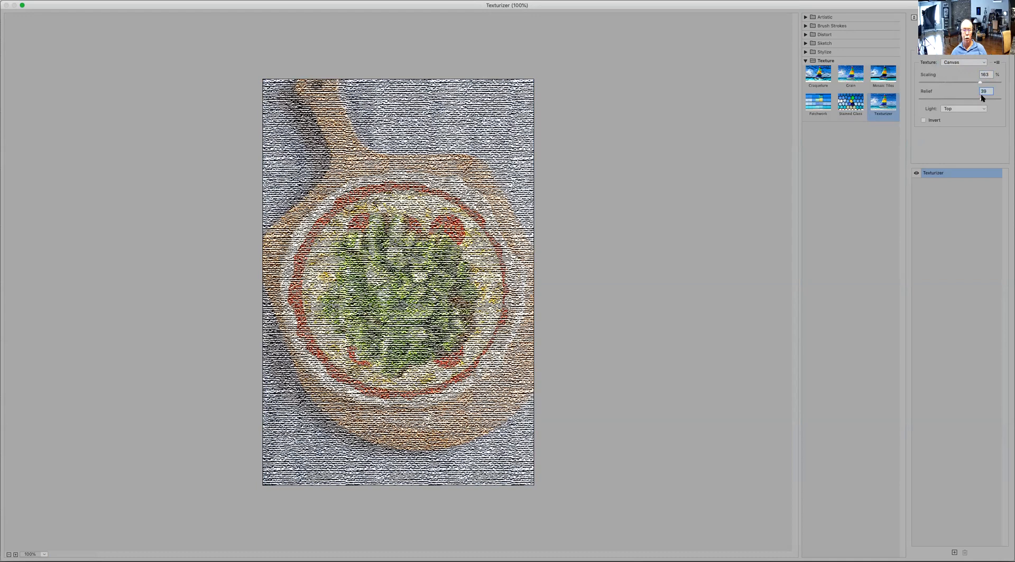
pyautogui.moveTo(982, 99); pyautogui.dragTo(931, 99)
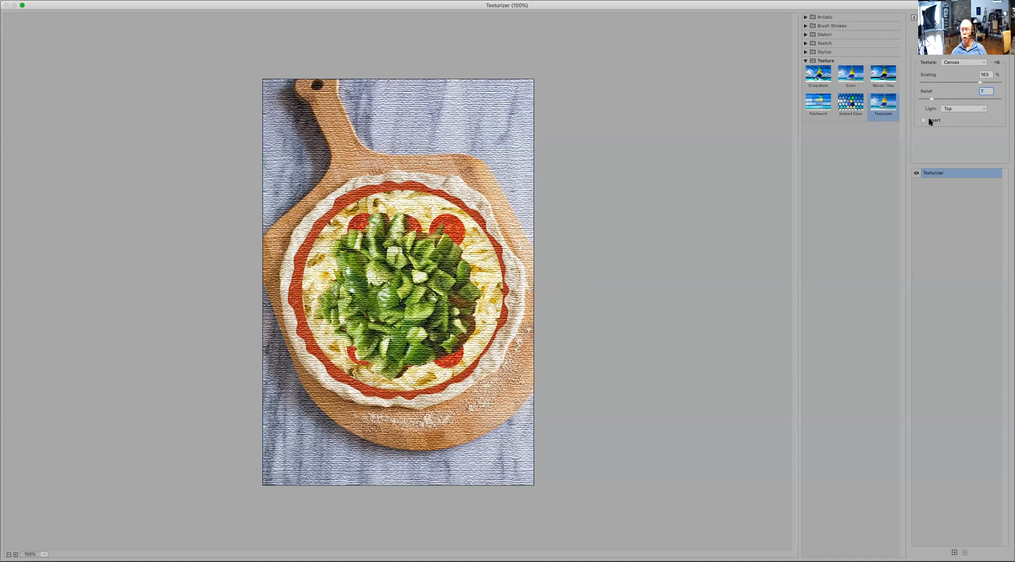
# - Compare the Canvas texture with and without Invert, change the light direction to Bottom, and leave Invert off
pyautogui.click(922, 119)
pyautogui.click(922, 120)
pyautogui.click(922, 120)
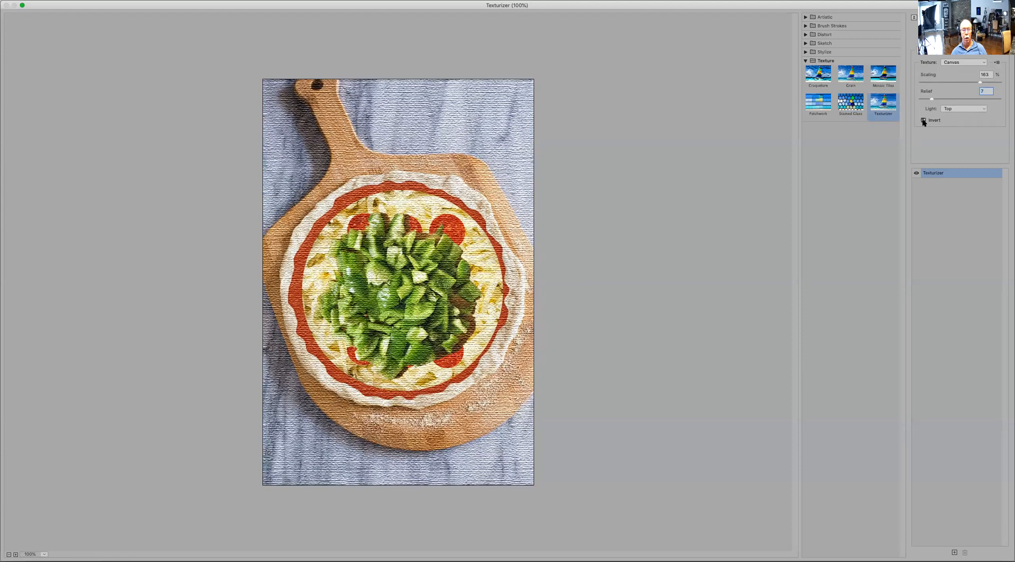
pyautogui.click(968, 109)
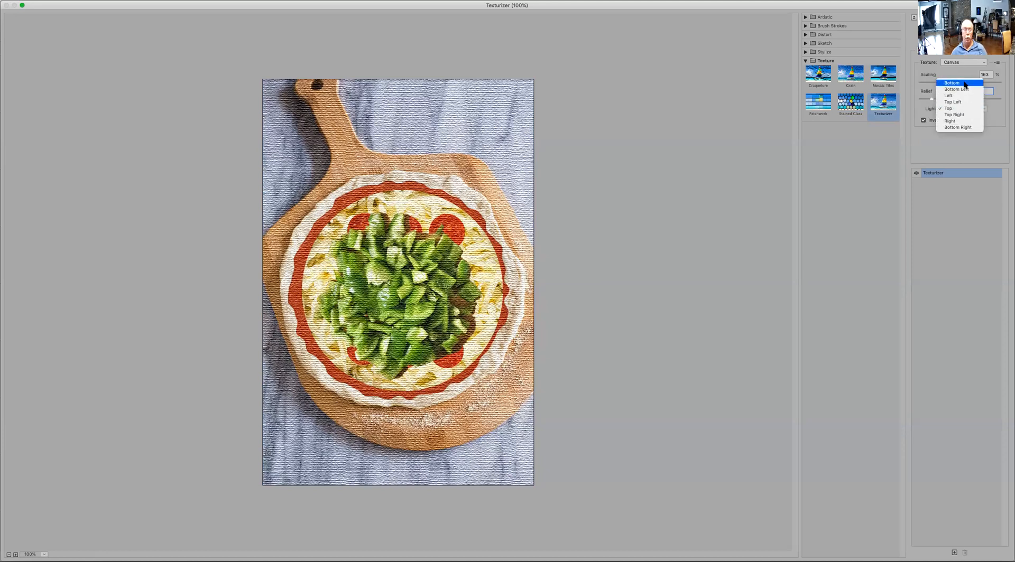
pyautogui.click(963, 83)
pyautogui.click(923, 121)
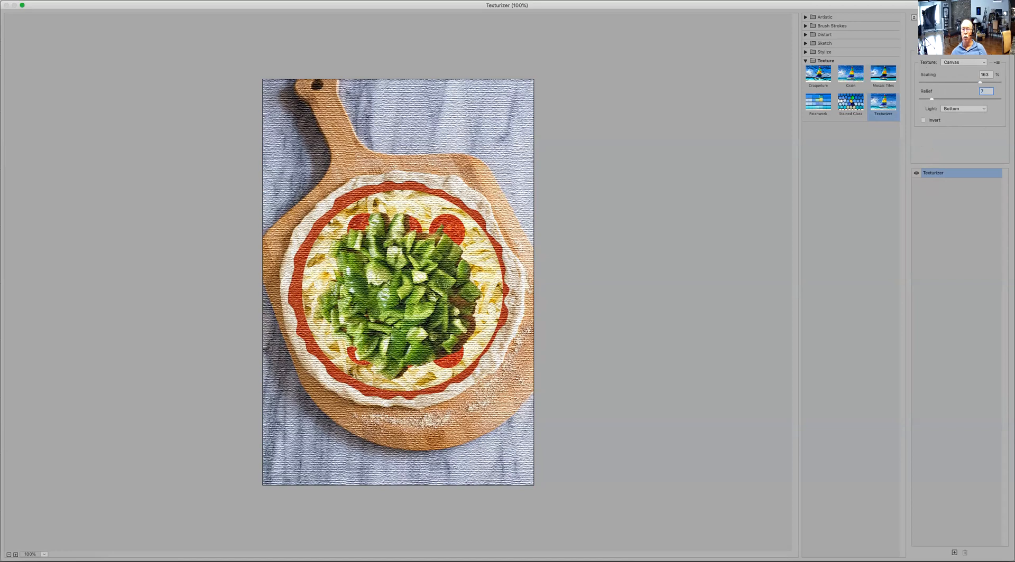
# - Apply the Artistic Neon Glow filter and stack a new effect layer with Stained Glass above it
pyautogui.click(804, 61)
pyautogui.click(804, 17)
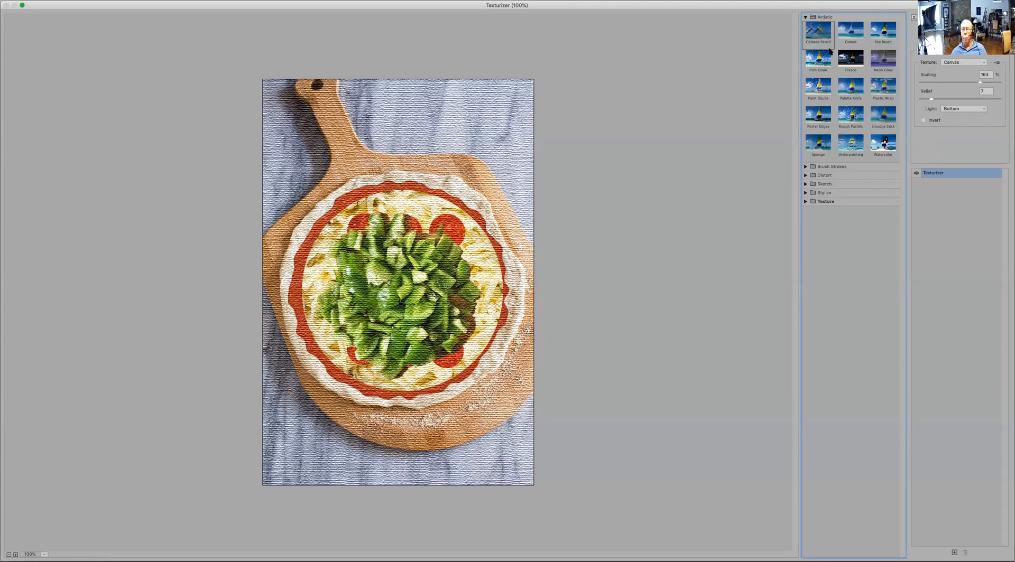
pyautogui.click(888, 61)
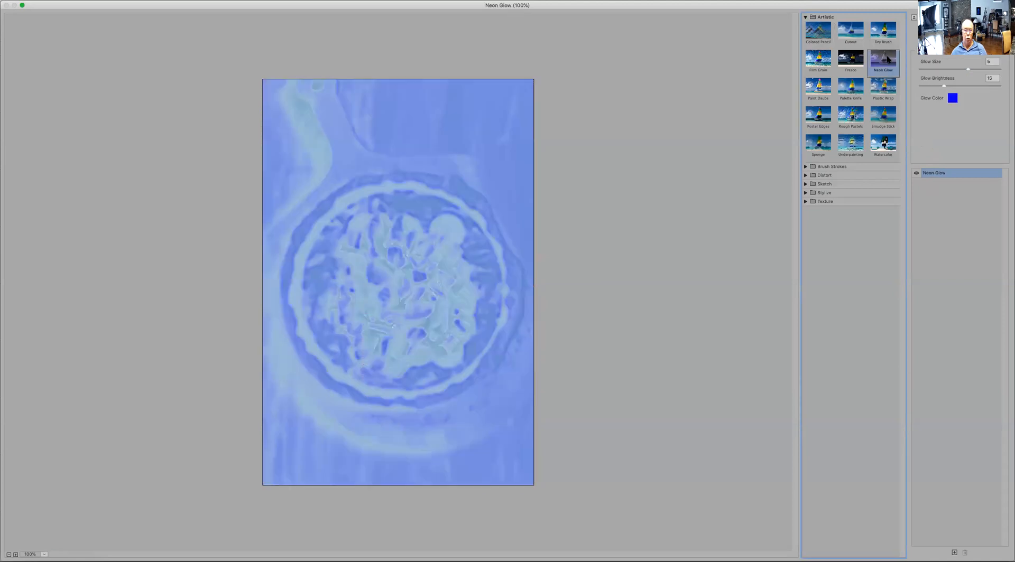
pyautogui.click(954, 552)
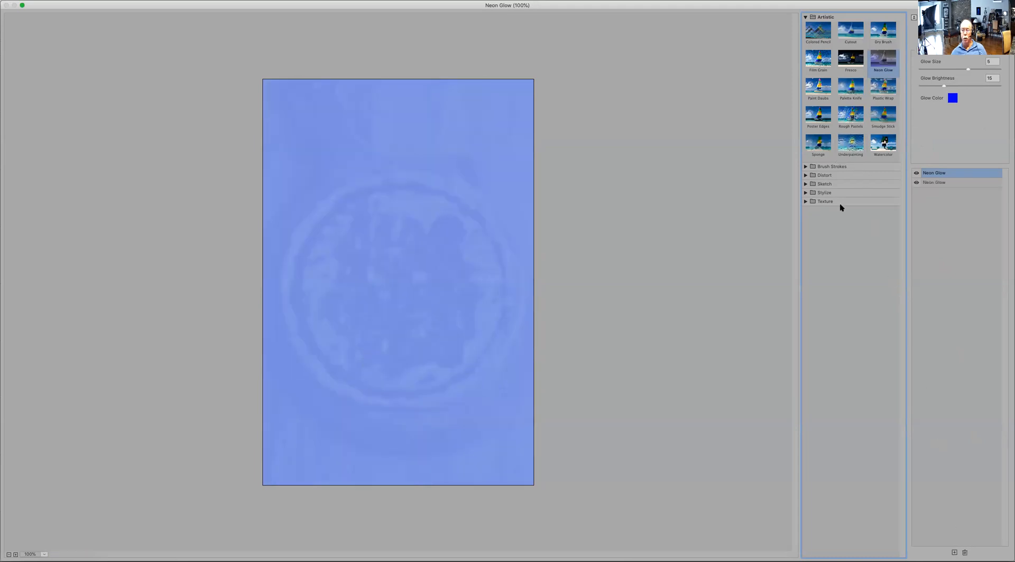
pyautogui.click(805, 202)
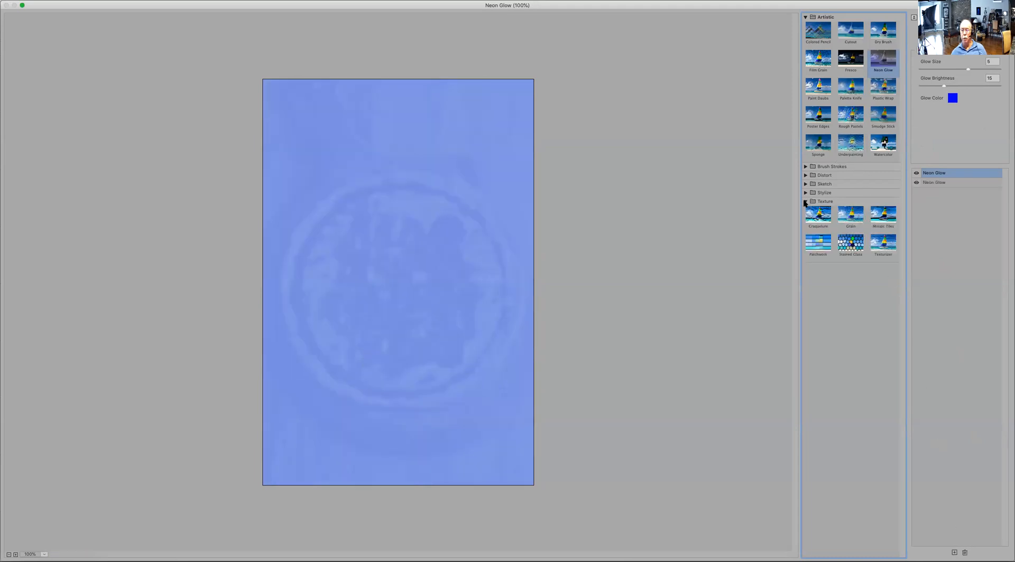
pyautogui.click(843, 247)
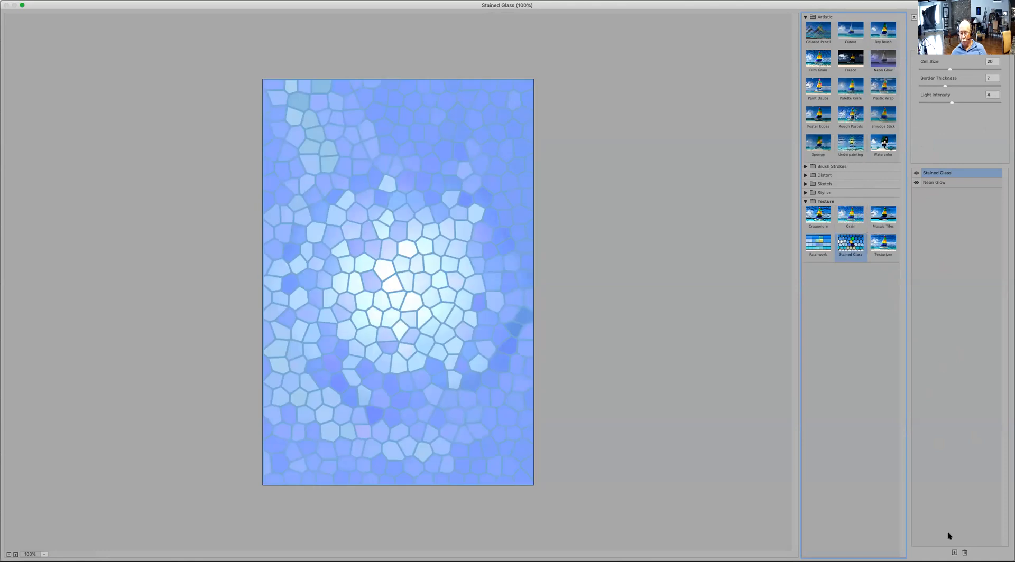
# - Add a third effect layer, compare Paint Daubs and Film Grain on it, and set it to Fresco
pyautogui.click(955, 553)
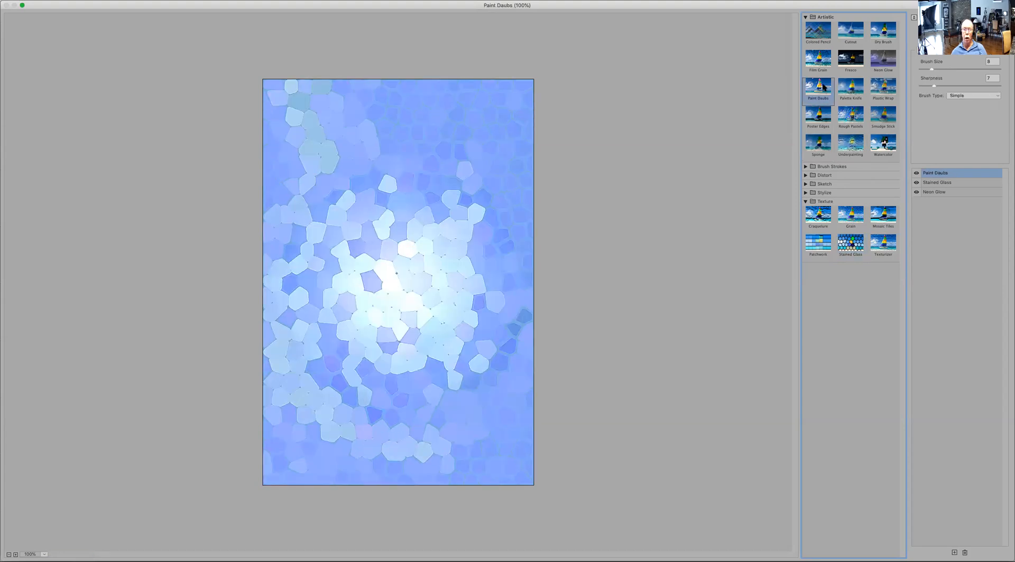
pyautogui.click(819, 61)
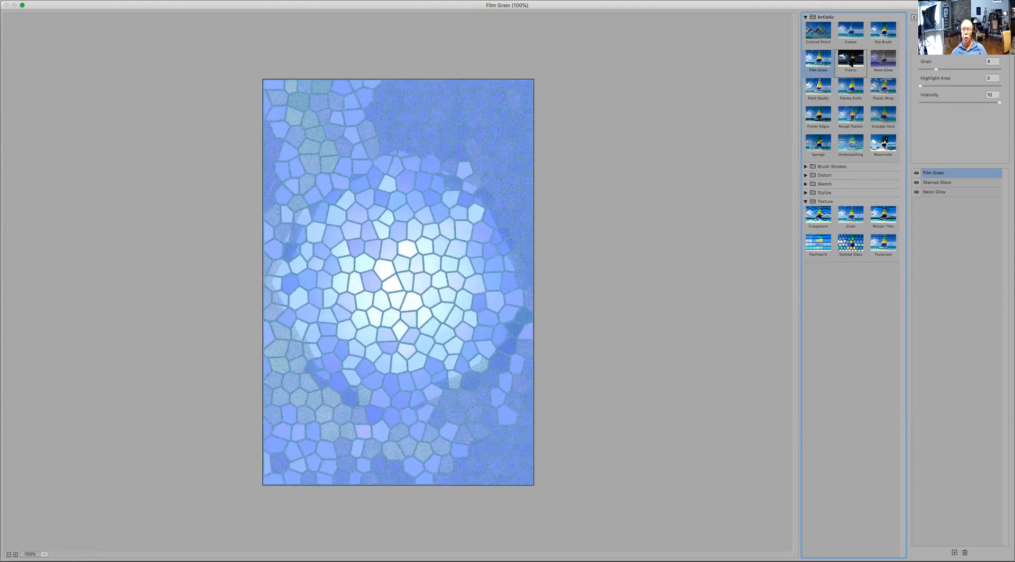
pyautogui.click(850, 59)
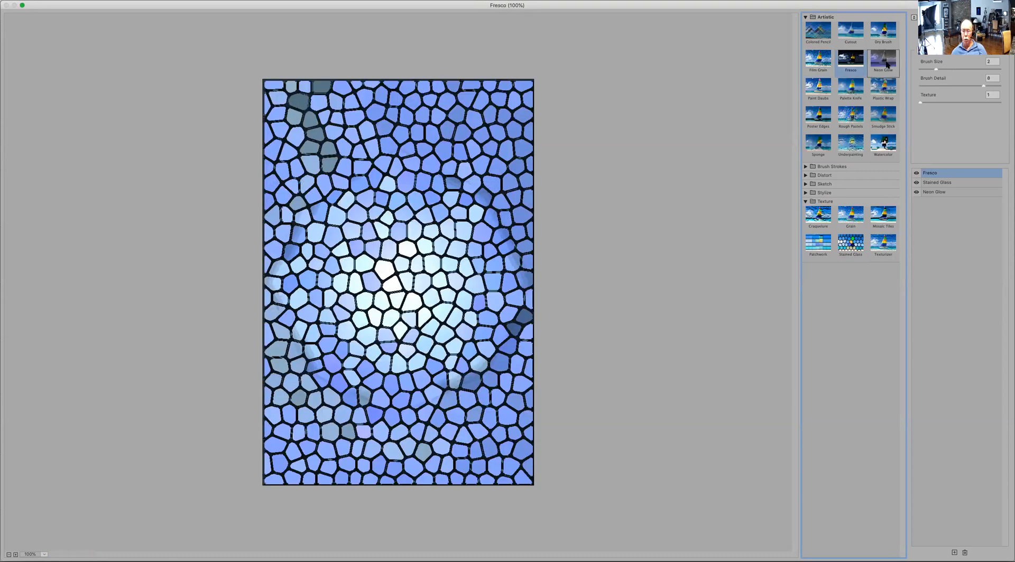
# - Add a fourth effect layer above Fresco, try Stained Glass on it, and switch it to the Sketch filter Photocopy
pyautogui.click(844, 252)
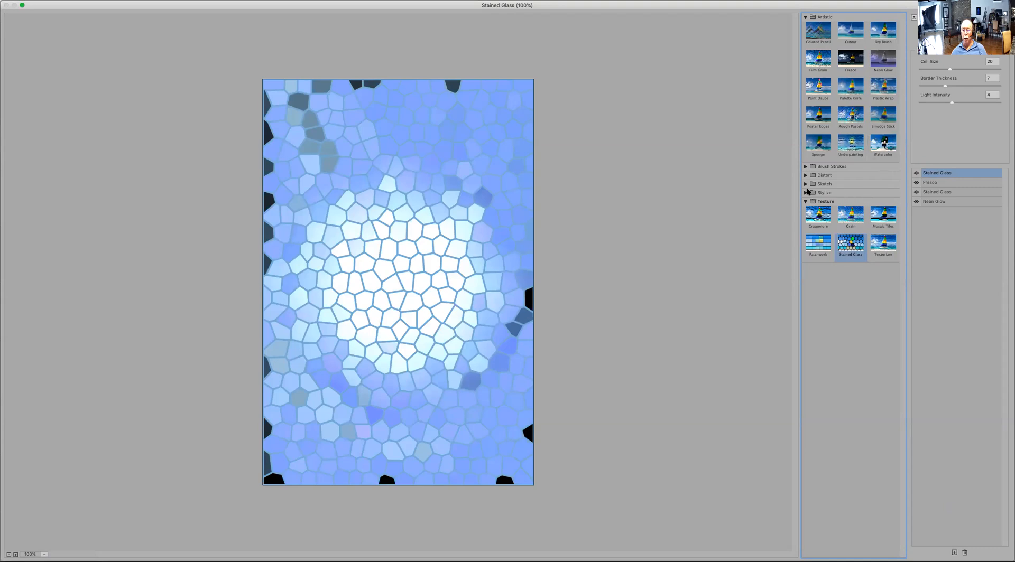
pyautogui.click(805, 184)
pyautogui.click(888, 255)
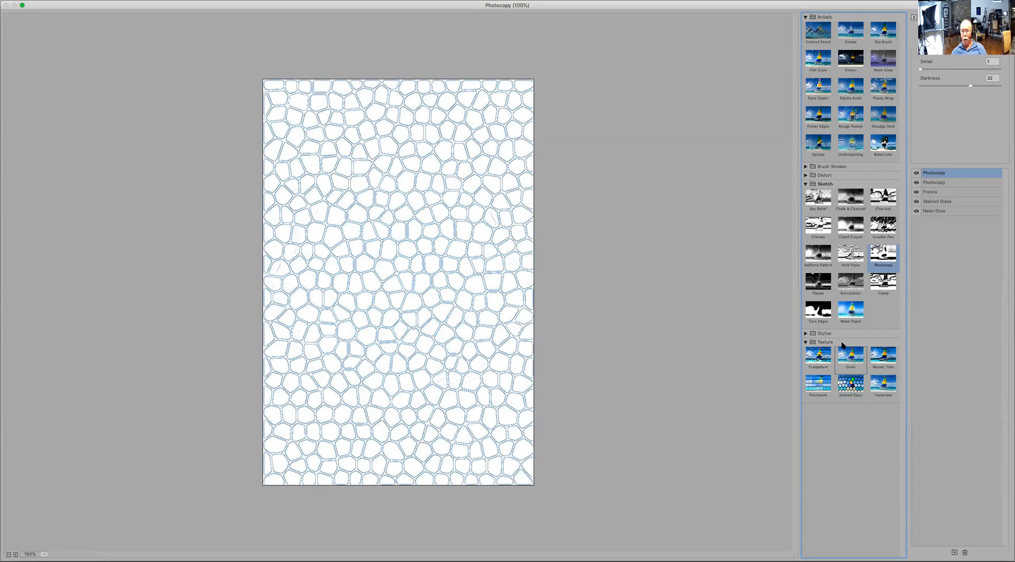
# - Stack a Chrome effect layer above Photocopy and set its Smoothness to 0
pyautogui.click(823, 229)
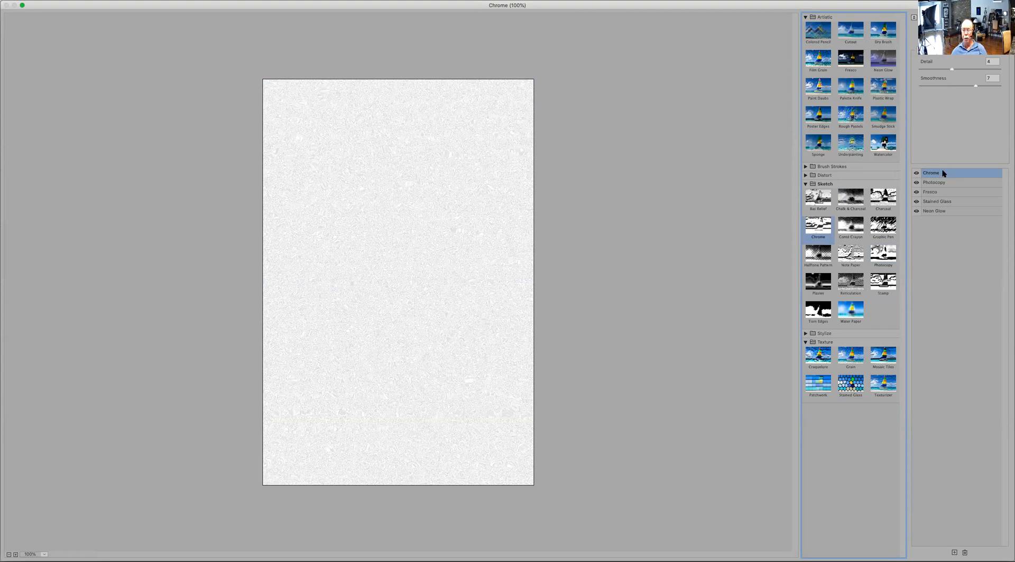
pyautogui.click(921, 85)
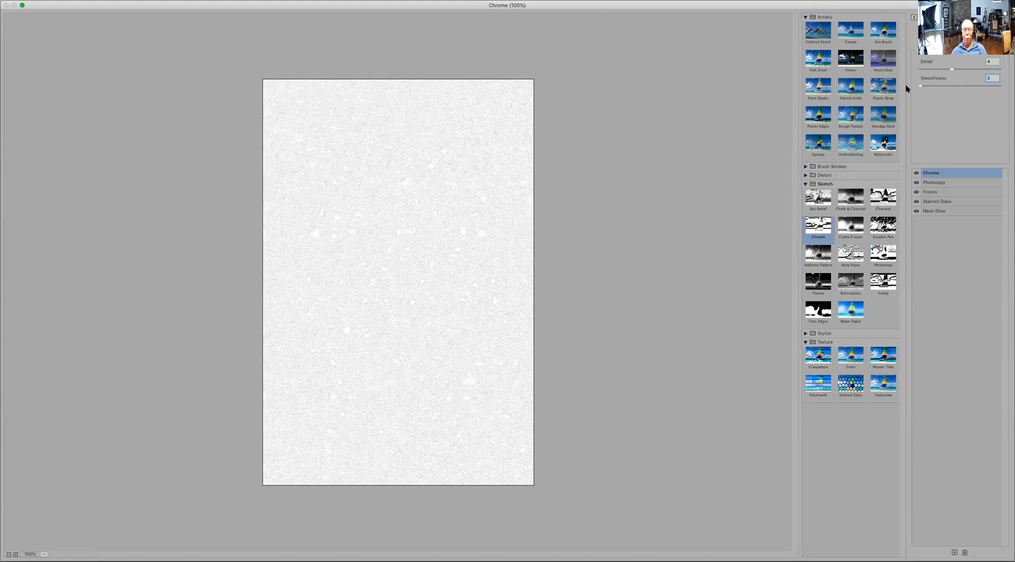